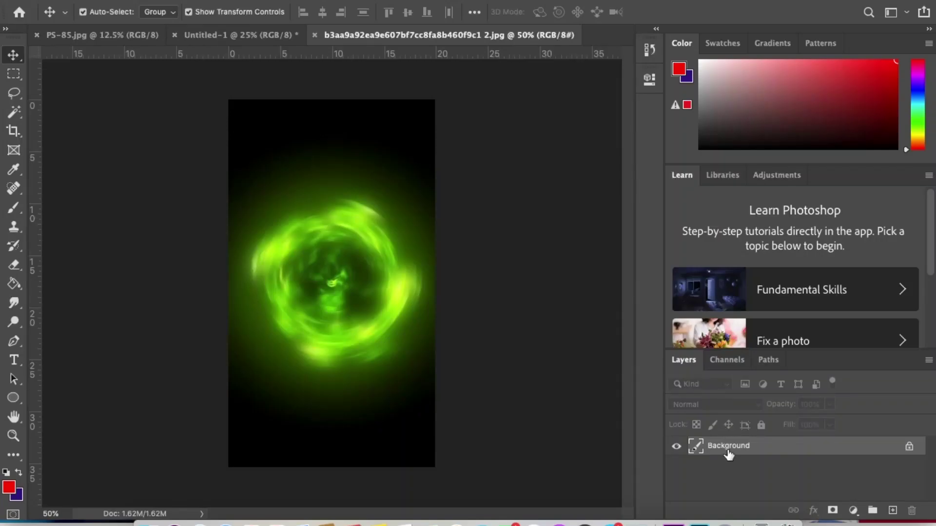
Unlock the swirl image's Background layer and drop it into Untitled-1 as Layer 1
double_click(729, 446)
click(591, 221)
drag(317, 174, 307, 168)
drag(631, 264, 632, 239)
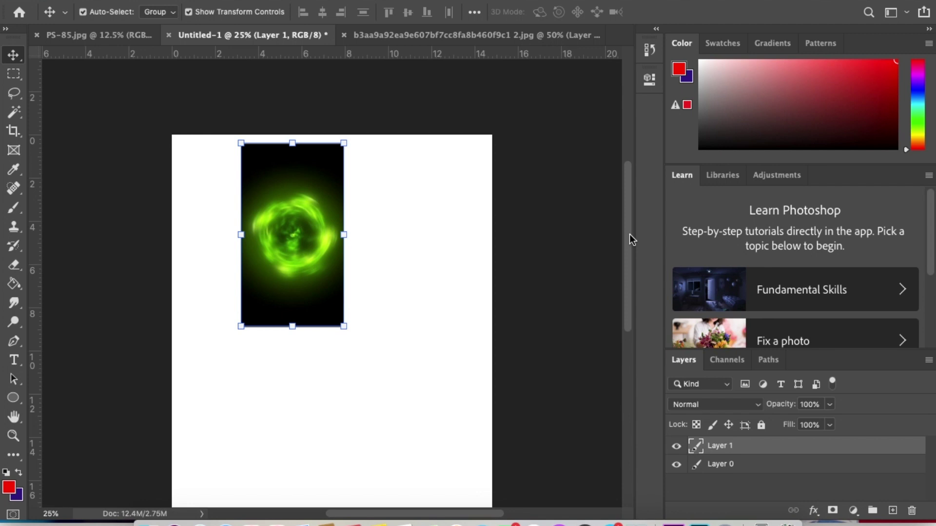
Scale the green swirl to about 312% from the top-left corner and commit the transform
drag(317, 276, 249, 267)
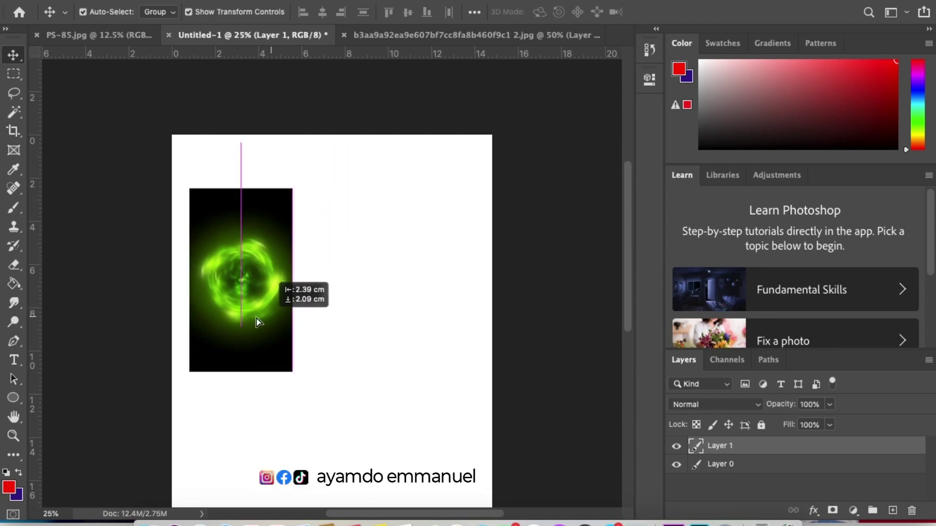
drag(464, 436, 614, 524)
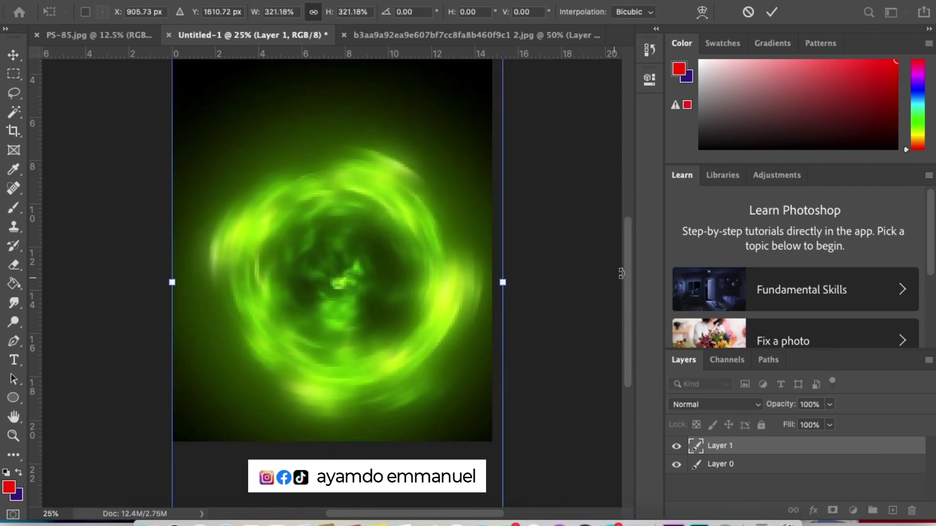
scroll(390, 250, up, 5)
drag(503, 119, 494, 135)
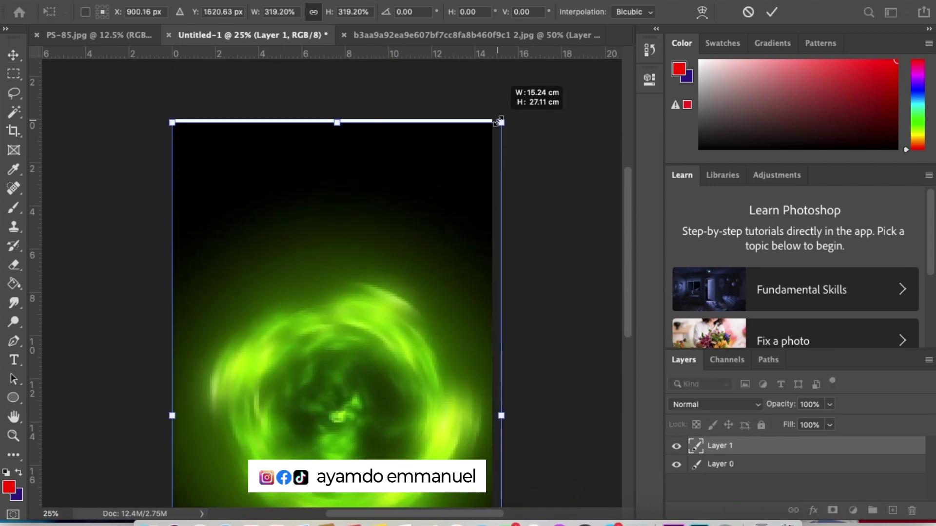
drag(388, 286, 390, 218)
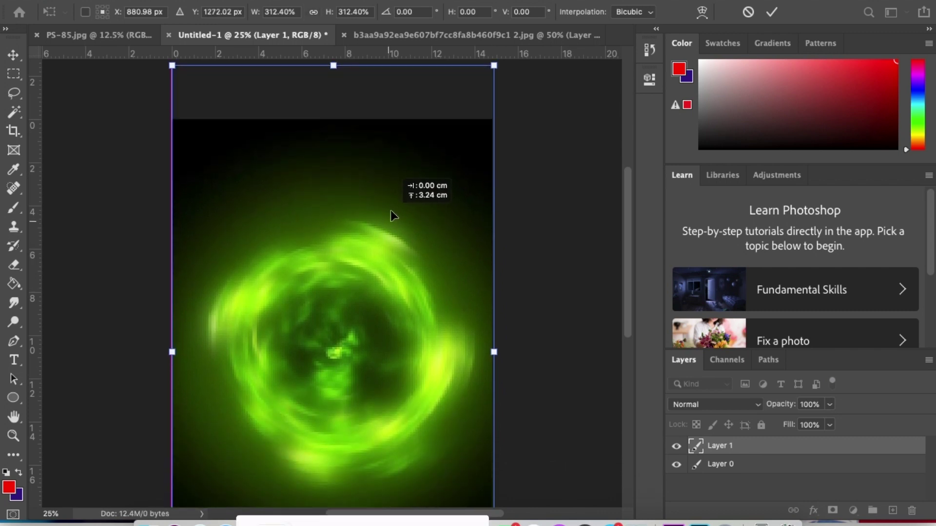
click(772, 13)
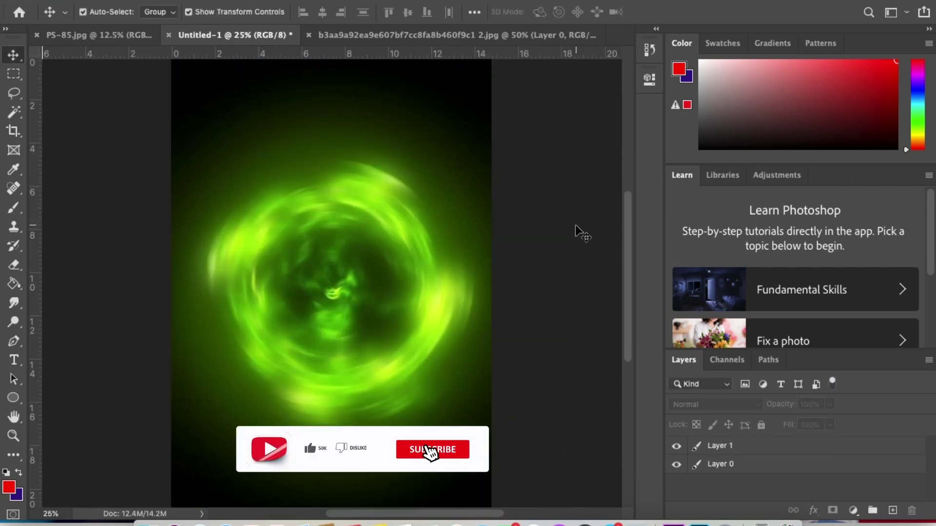
Move the enlarged swirl higher on the poster, then return to the original swirl document
key(ctrl+minus)
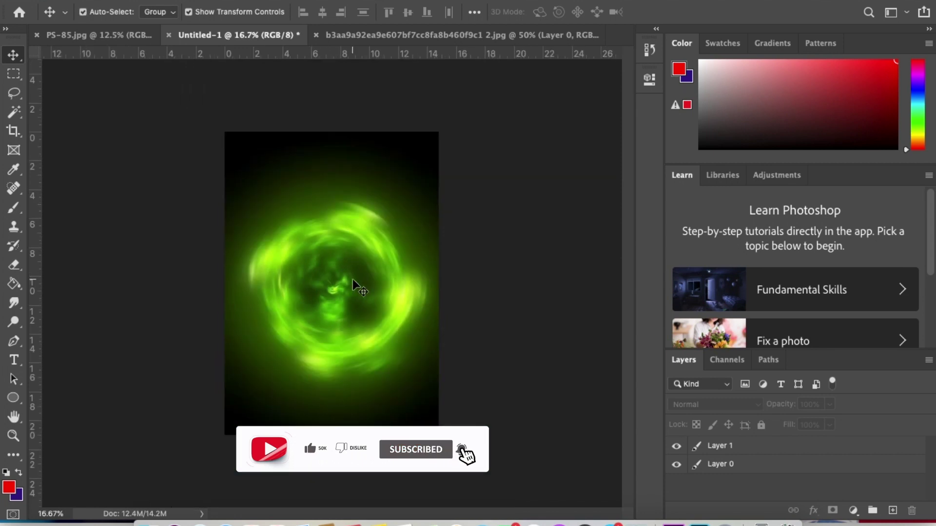
drag(353, 280, 353, 168)
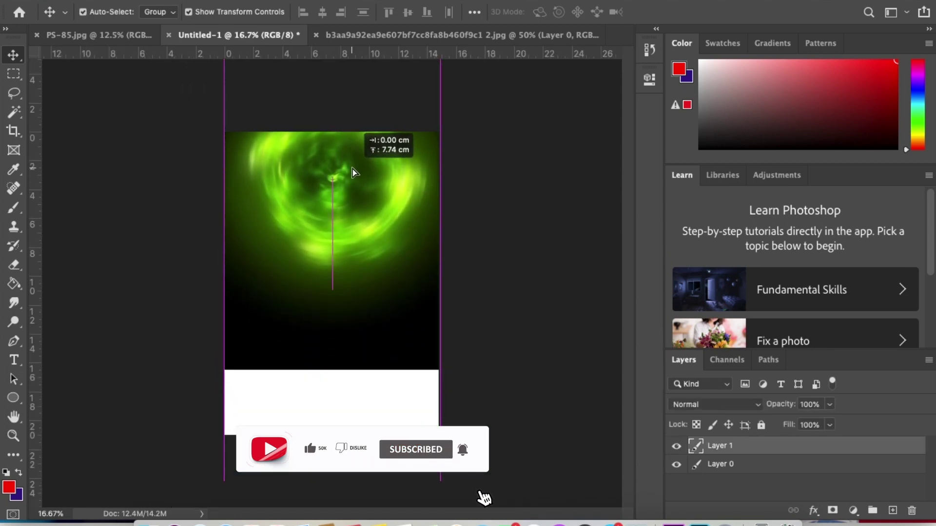
click(505, 225)
key(ctrl+plus)
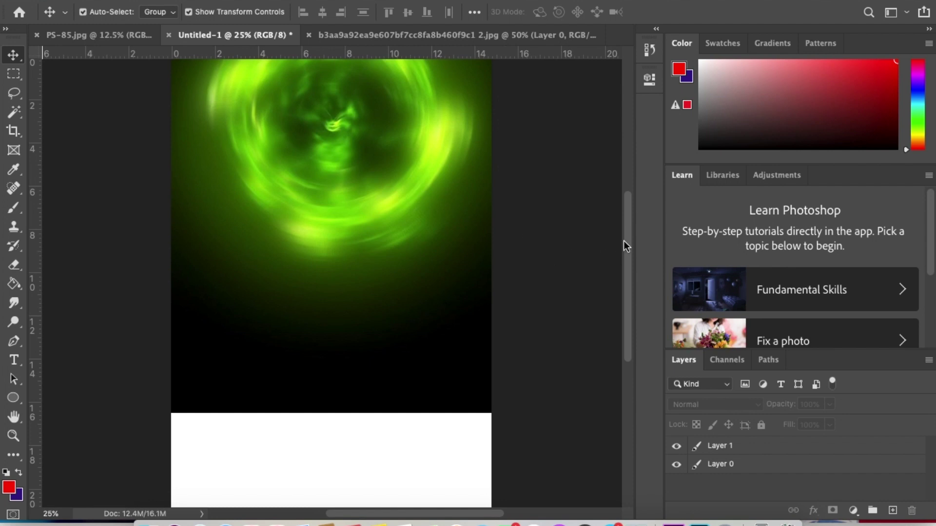
click(327, 35)
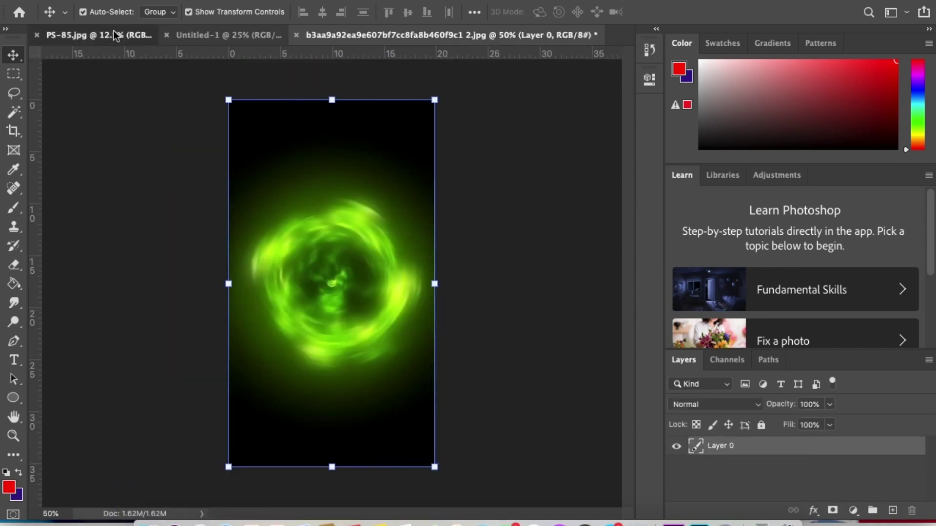
Unlock PS-85.jpg's Background layer and apply the Remove Background quick action
click(115, 36)
double_click(720, 449)
click(584, 223)
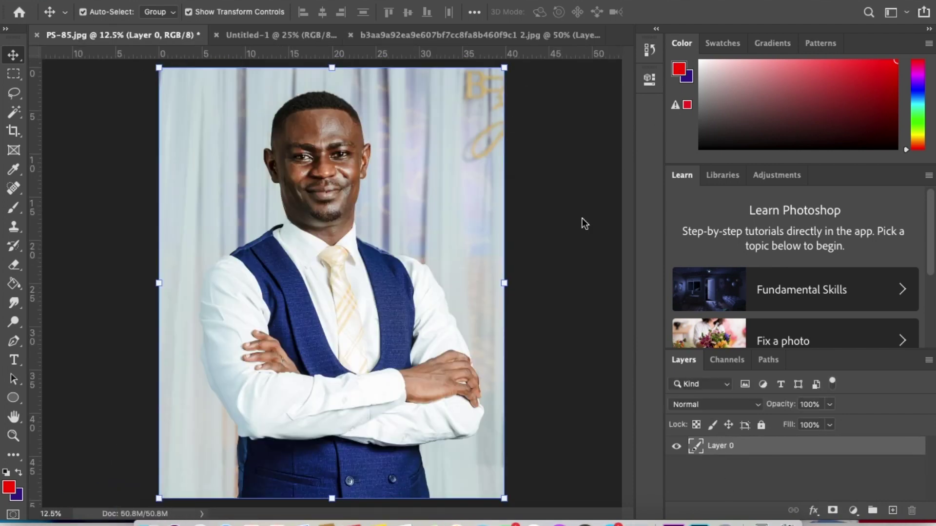
click(649, 79)
scroll(627, 320, down, 2)
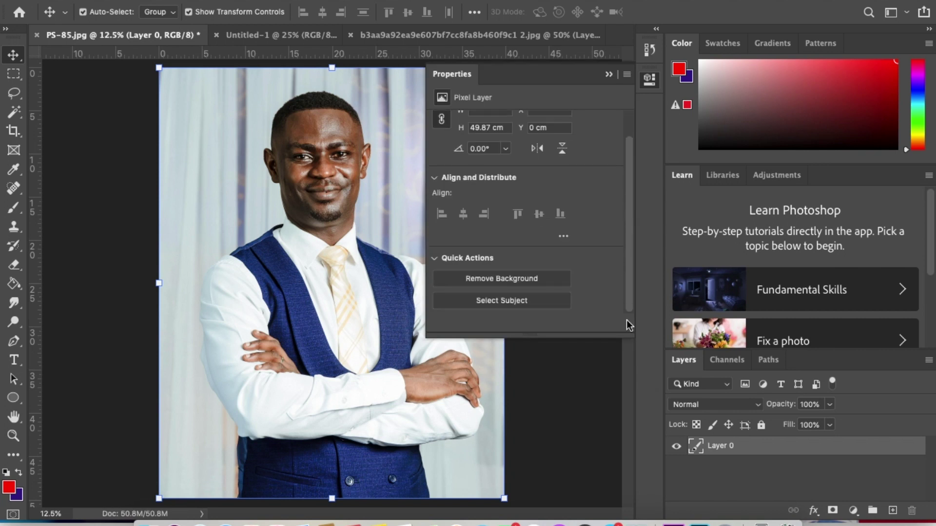
click(542, 280)
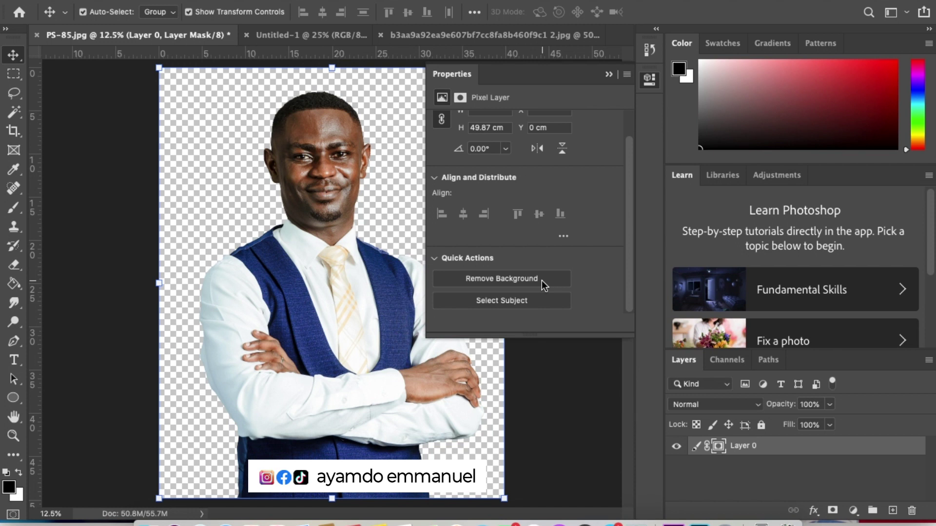
Close the Properties panel and start dragging the cut-out man toward the poster
click(609, 75)
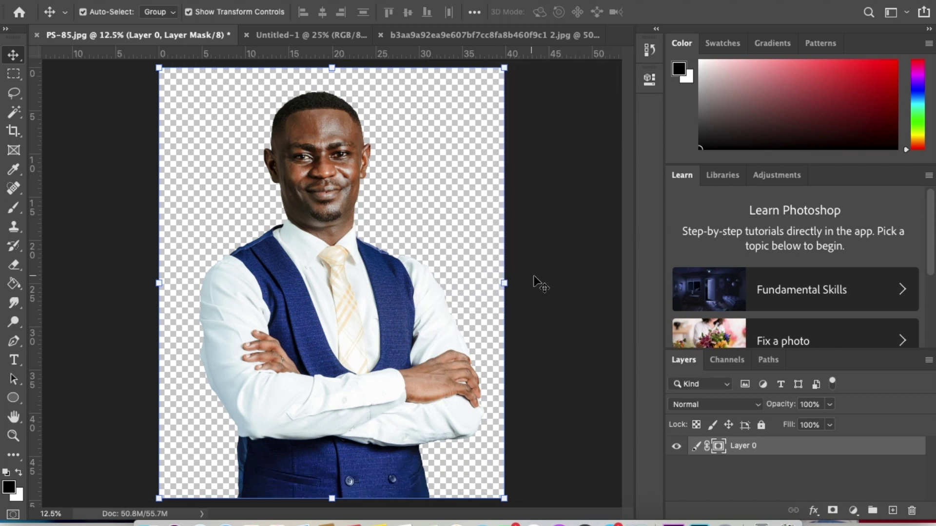
click(560, 256)
drag(330, 324, 368, 258)
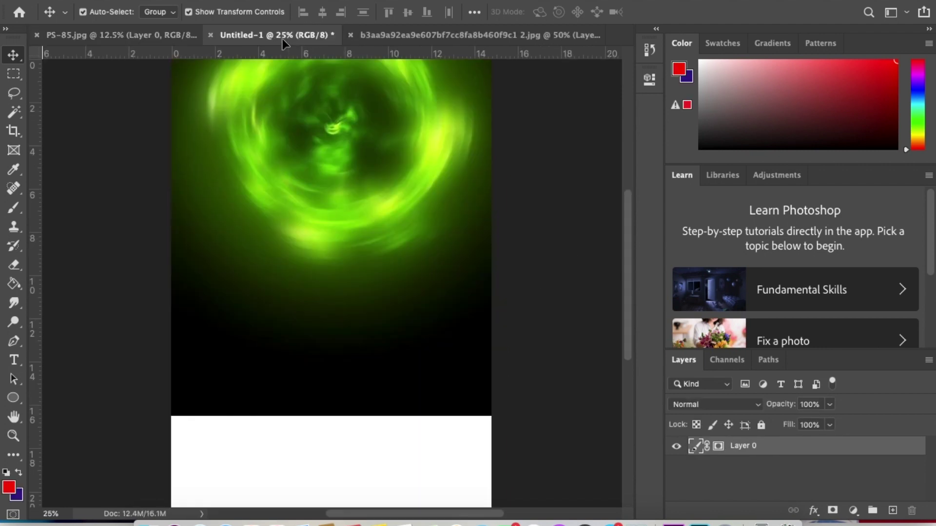
Drop the blue-vest man into the poster as Layer 2, scaled to about 26% and centred on the swirl
drag(368, 259, 345, 265)
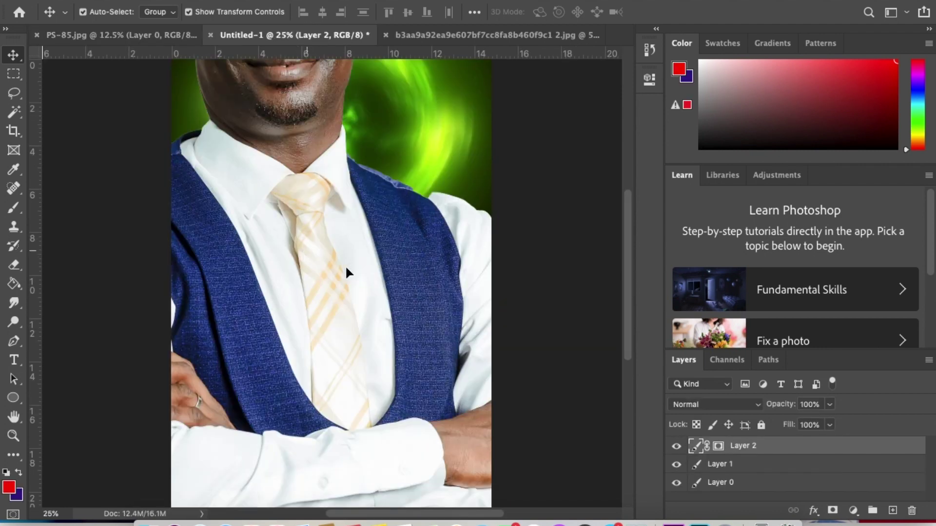
key(ctrl+minus)
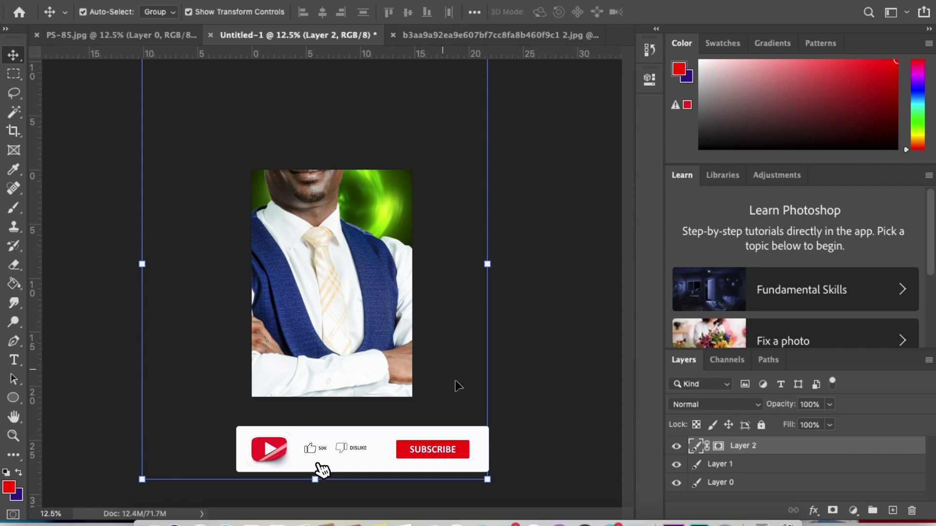
mouse_move(488, 478)
mouse_down()
mouse_move(262, 195)
mouse_move(253, 171)
mouse_up()
key(ctrl+plus)
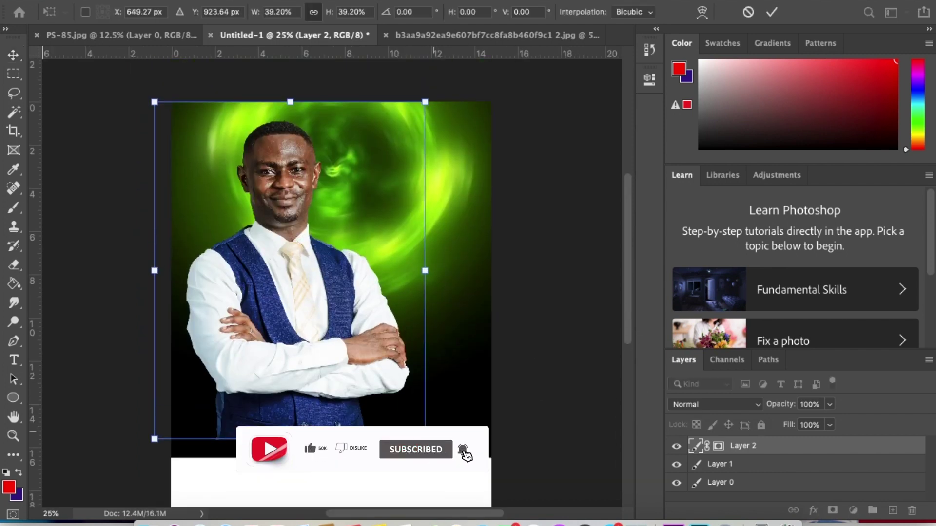
mouse_move(424, 390)
mouse_down()
mouse_move(369, 302)
mouse_move(390, 222)
mouse_up()
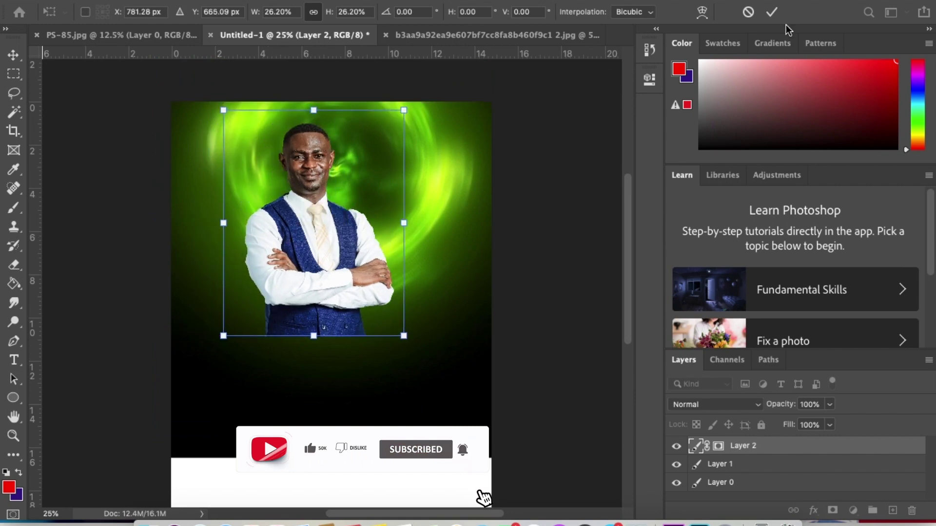
key(Return)
mouse_move(630, 280)
mouse_down()
mouse_move(627, 318)
mouse_move(618, 204)
mouse_move(622, 265)
mouse_up()
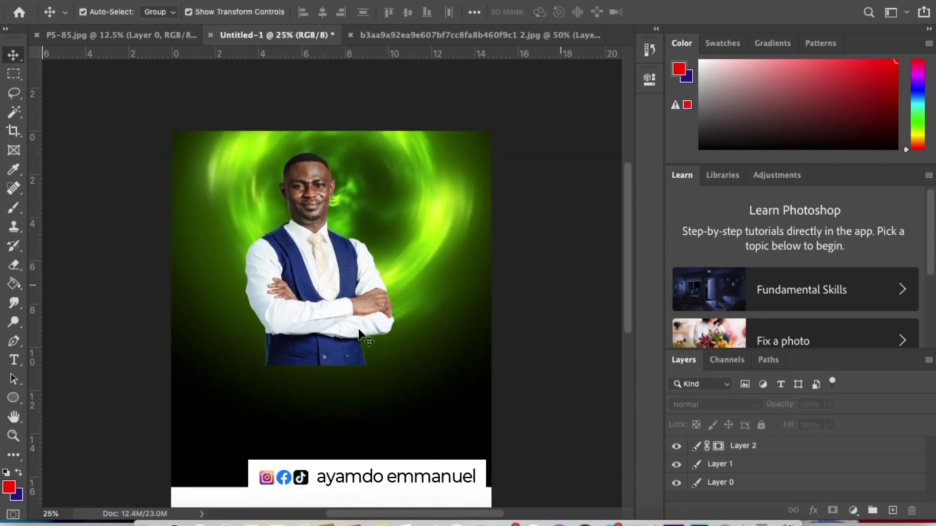
click(396, 211)
click(452, 224)
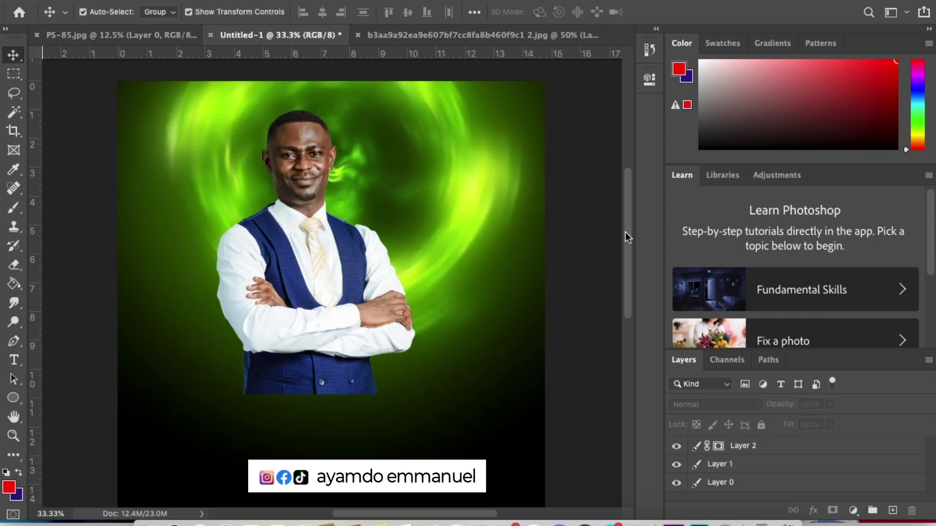
Open the grey-suit man's photo from Downloads as a new Photoshop document
drag(626, 233, 626, 212)
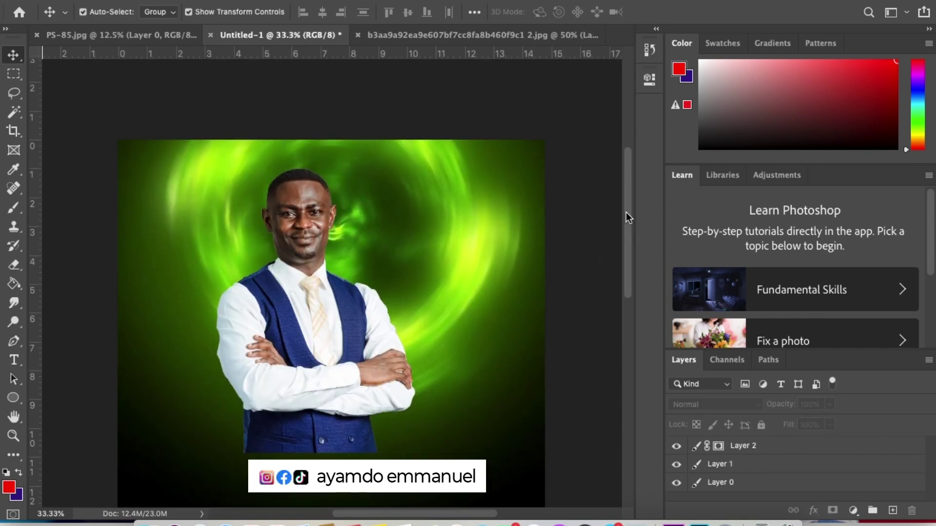
click(461, 227)
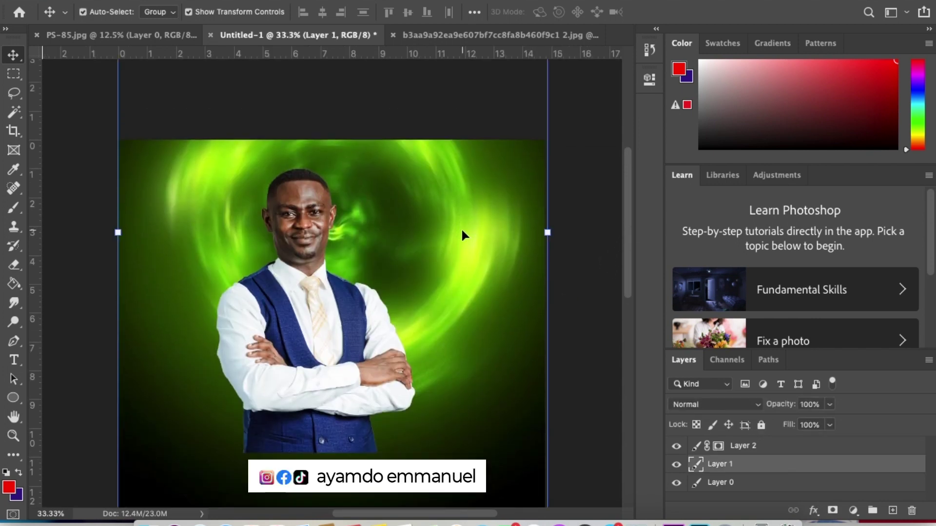
click(619, 170)
drag(628, 204, 627, 259)
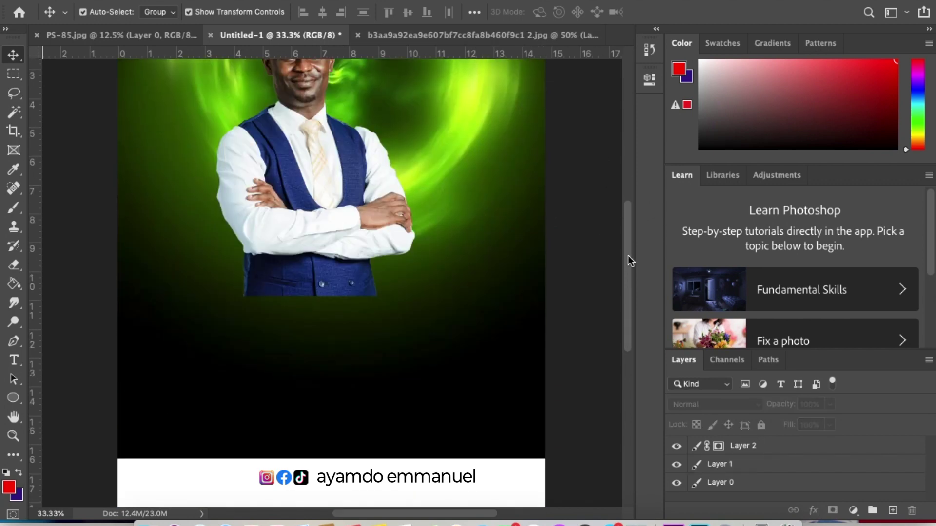
click(163, 507)
drag(459, 212, 623, 37)
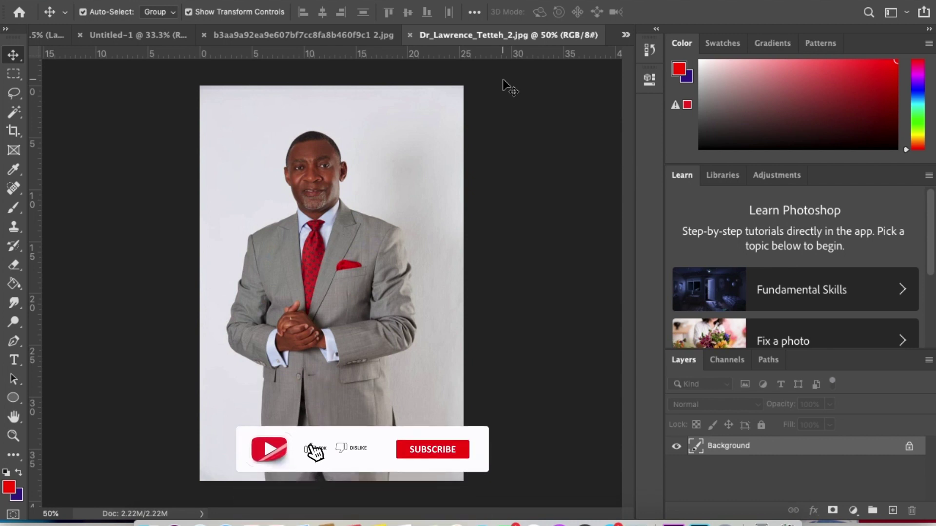
Convert the grey-suit photo's Background to Layer 0 and remove its backdrop
double_click(727, 445)
click(593, 219)
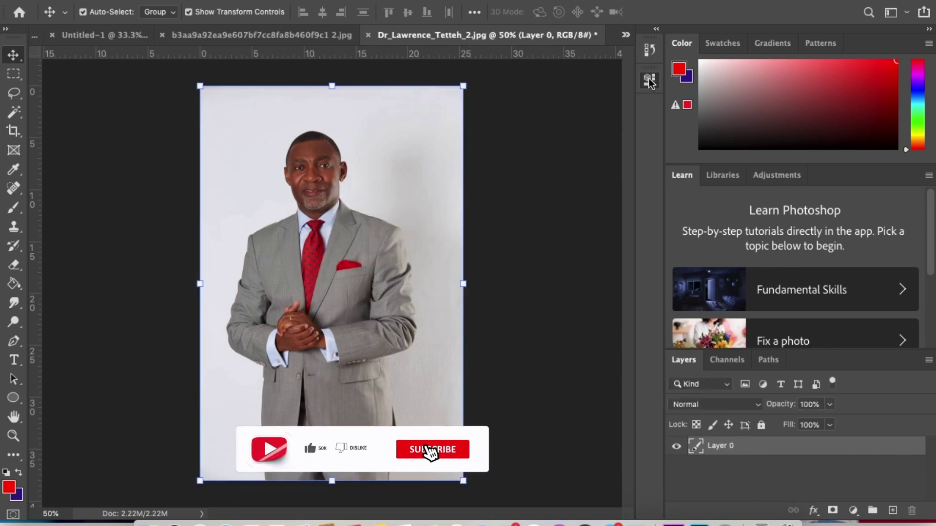
click(544, 281)
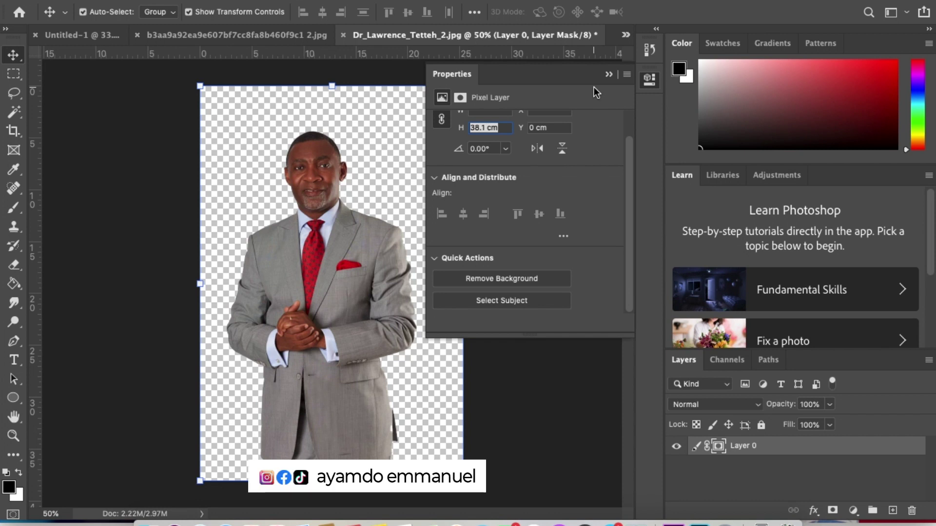
click(609, 74)
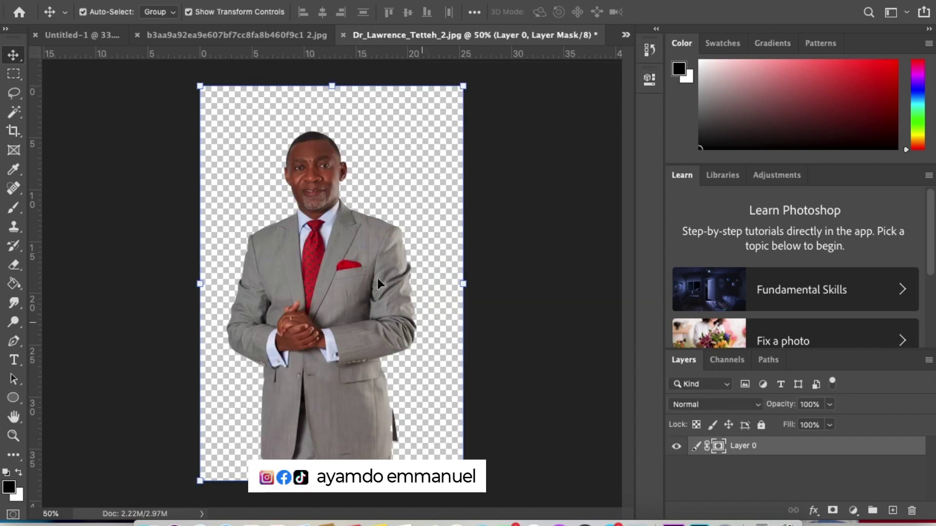
mouse_move(377, 279)
mouse_down()
mouse_move(129, 60)
mouse_move(376, 195)
mouse_up()
Enlarge the grey-suited man to about 137% and commit the transform
scroll(629, 239, up, 1)
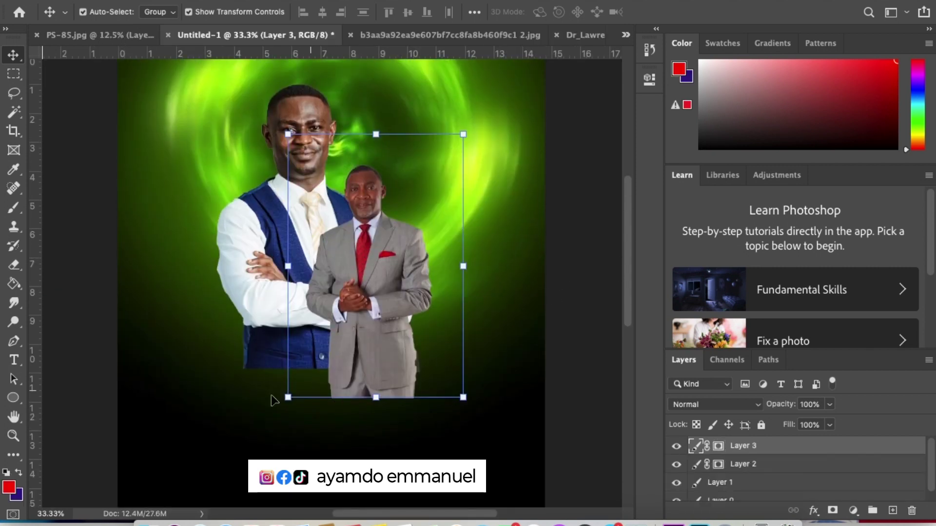
click(295, 393)
click(355, 350)
drag(289, 397, 222, 496)
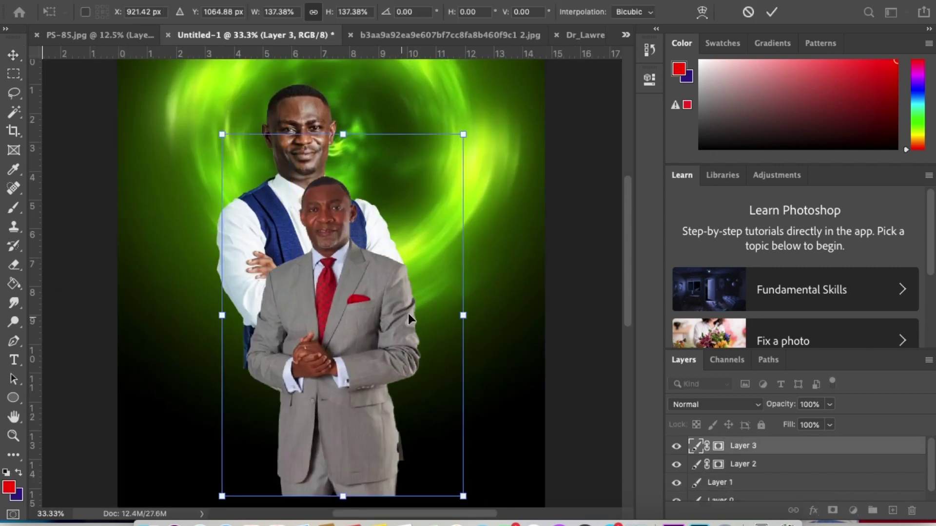
drag(463, 134, 518, 48)
click(771, 12)
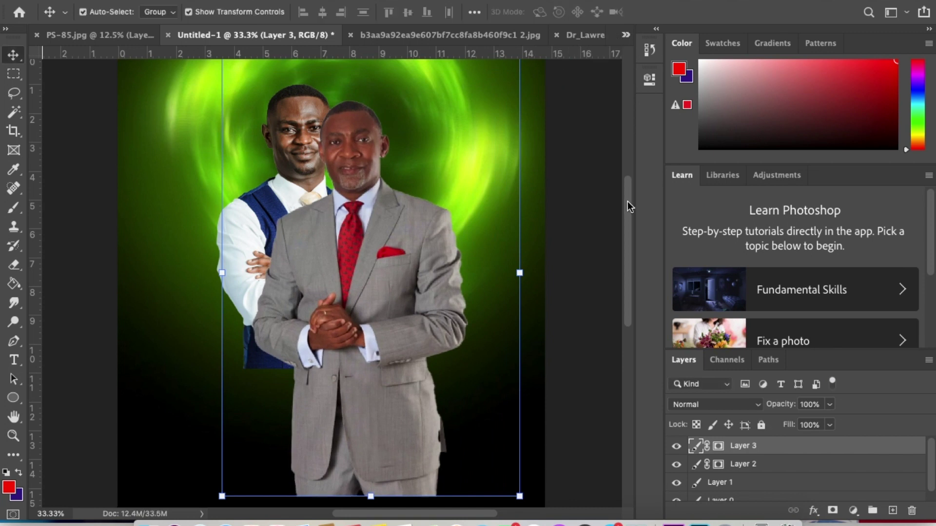
Move the blue-vest man's layer above the grey-suited man and shift him left
key(ctrl+minus)
click(523, 138)
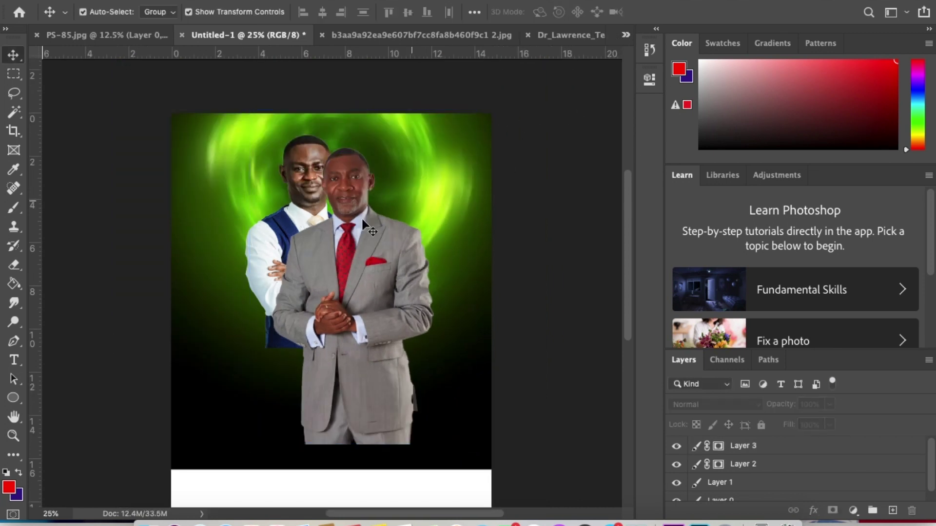
click(282, 232)
drag(754, 464, 754, 445)
drag(340, 284, 318, 293)
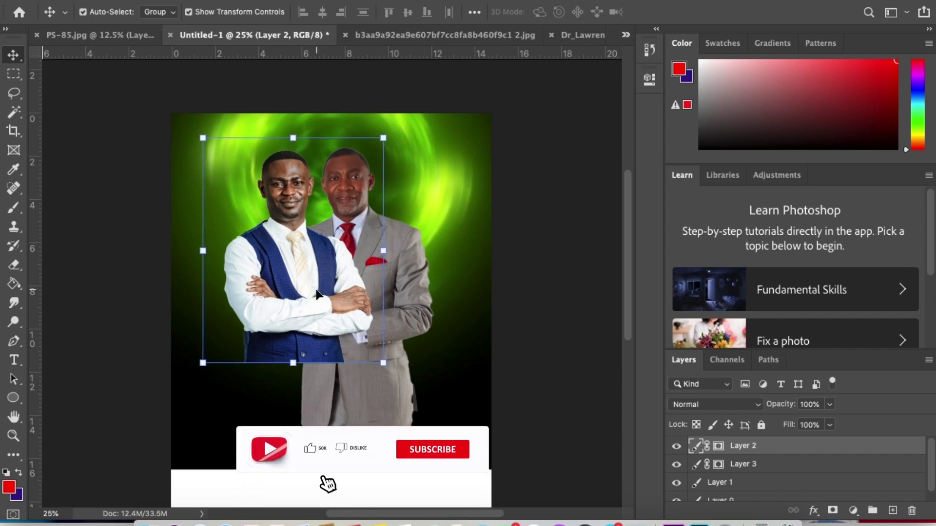
Push the blue-vest man further left and shift the grey-suited man to the right
key(ctrl+equal)
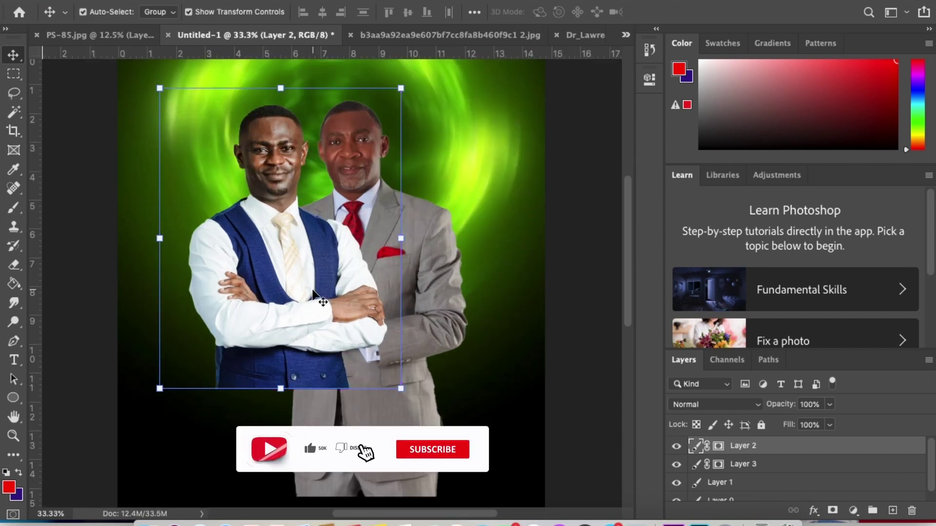
click(575, 220)
key(ctrl+equal)
scroll(630, 211, up, 2)
scroll(630, 211, up, 2)
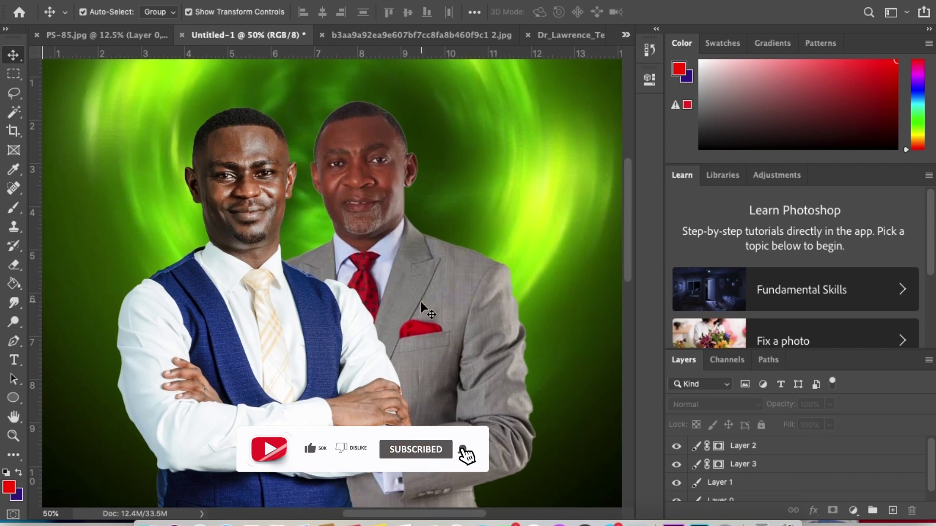
drag(250, 321, 220, 324)
key(ctrl+minus)
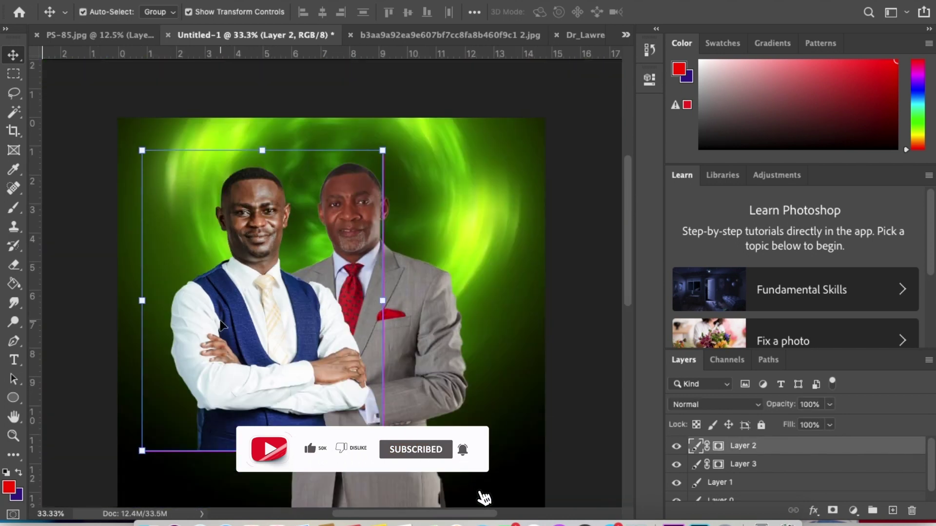
scroll(625, 253, down, 1)
click(427, 311)
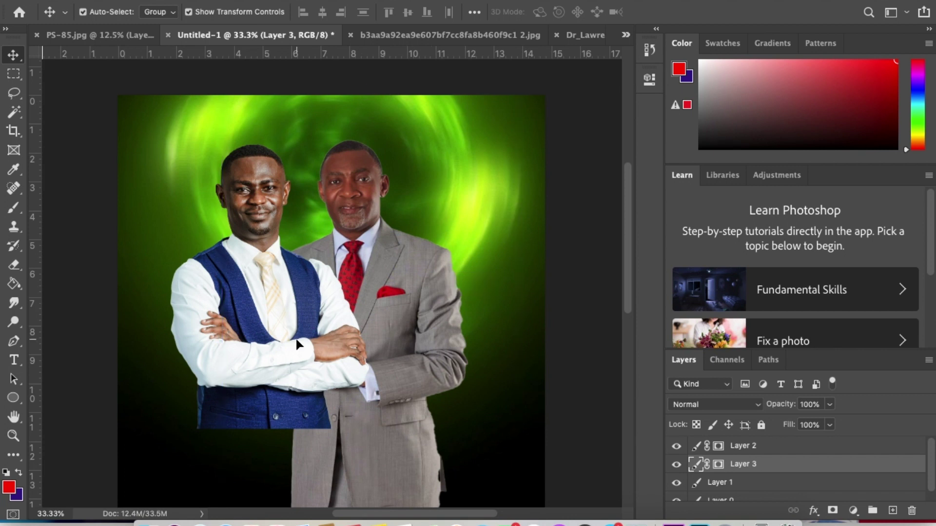
mouse_move(296, 344)
mouse_down()
mouse_move(311, 343)
mouse_move(296, 184)
mouse_up()
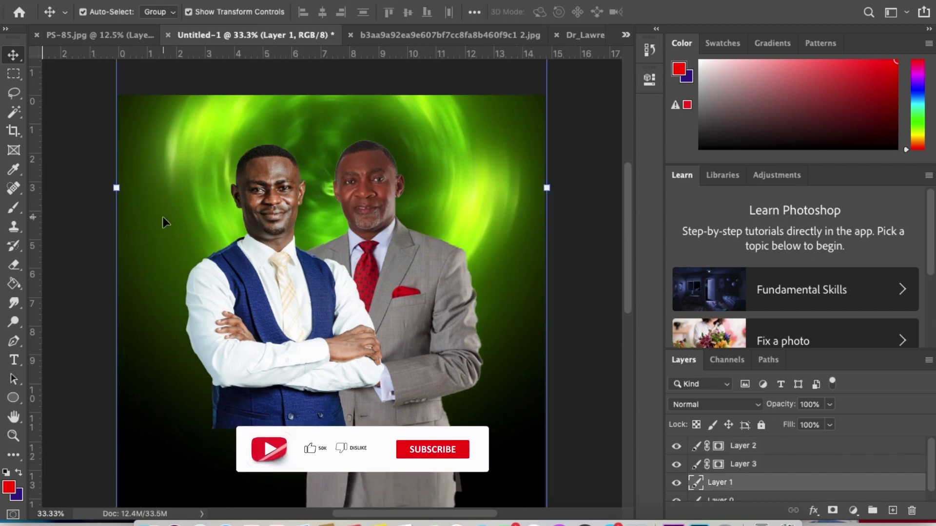
Enlarge the green swirl background to about 108% and commit
key(ctrl+minus)
key(ctrl+minus)
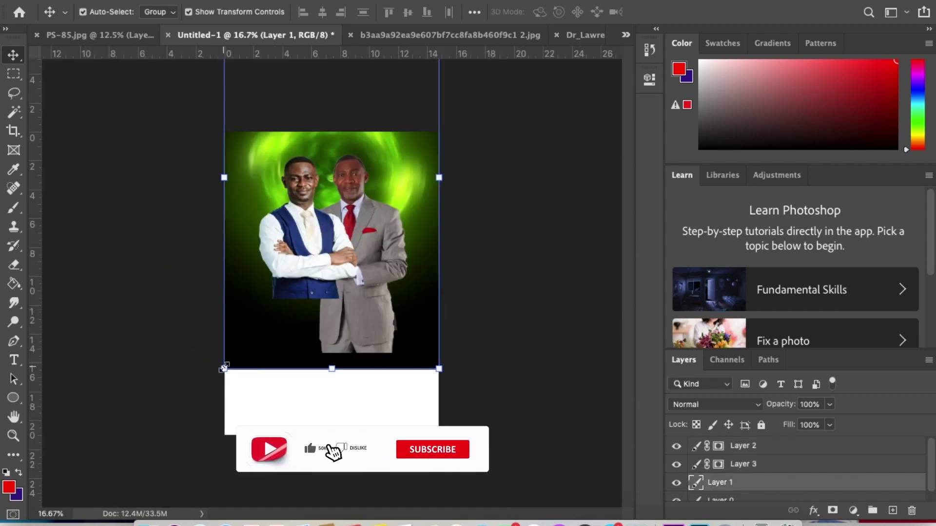
drag(225, 369, 195, 389)
key(ctrl+plus)
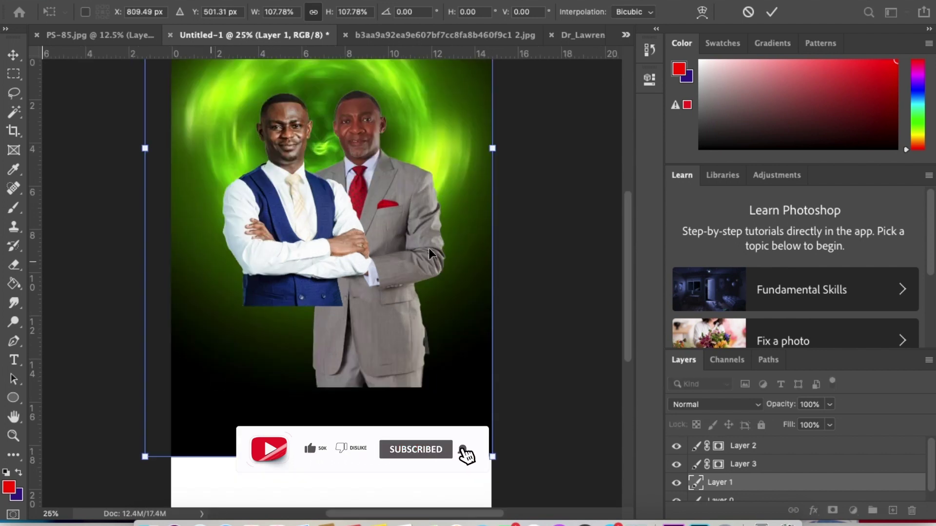
click(772, 11)
scroll(506, 240, up, 2)
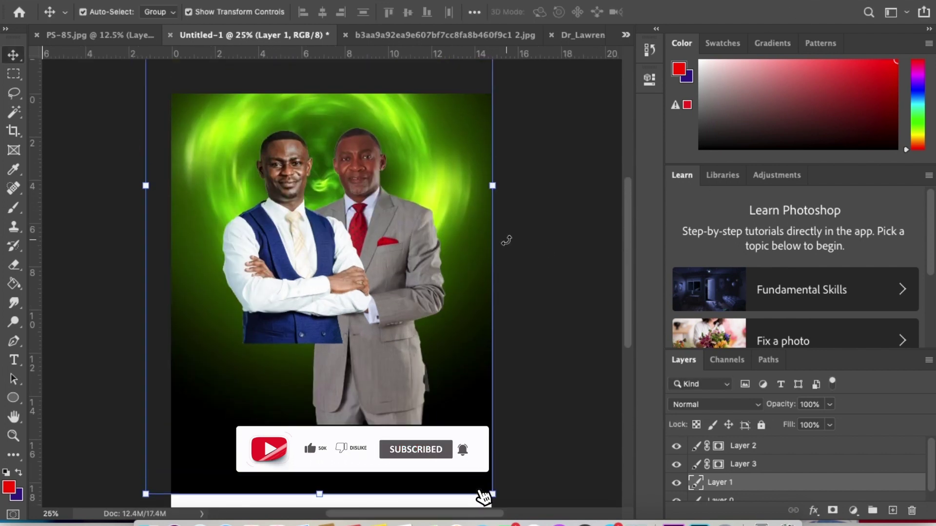
Move both men slightly lower together and nudge the green background right
click(345, 262)
shift+click(393, 232)
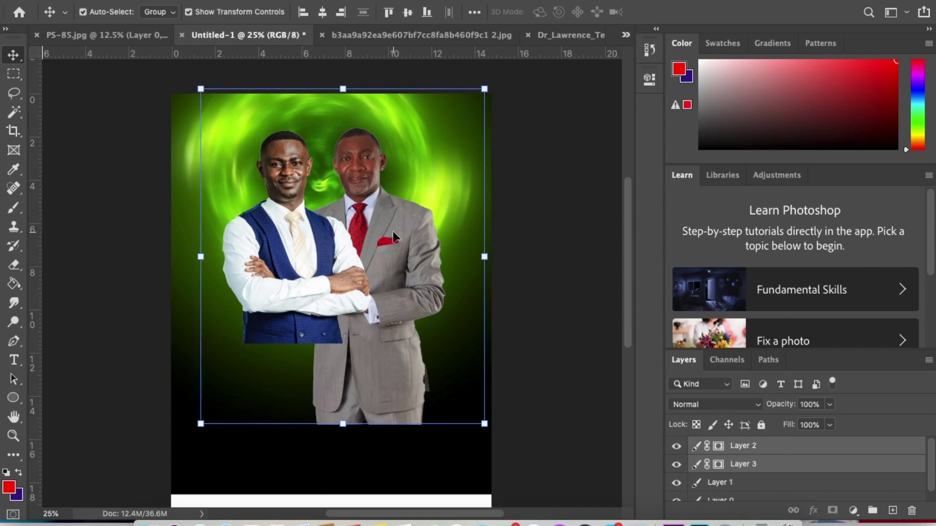
mouse_move(393, 232)
mouse_down()
mouse_move(387, 252)
mouse_move(400, 274)
mouse_up()
click(527, 282)
click(485, 224)
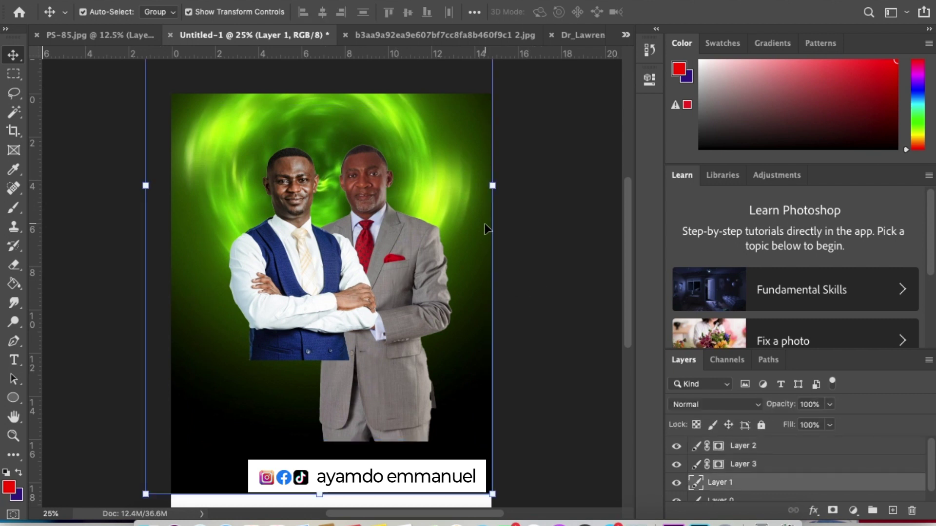
key(shift+Right)
key(shift+Right)
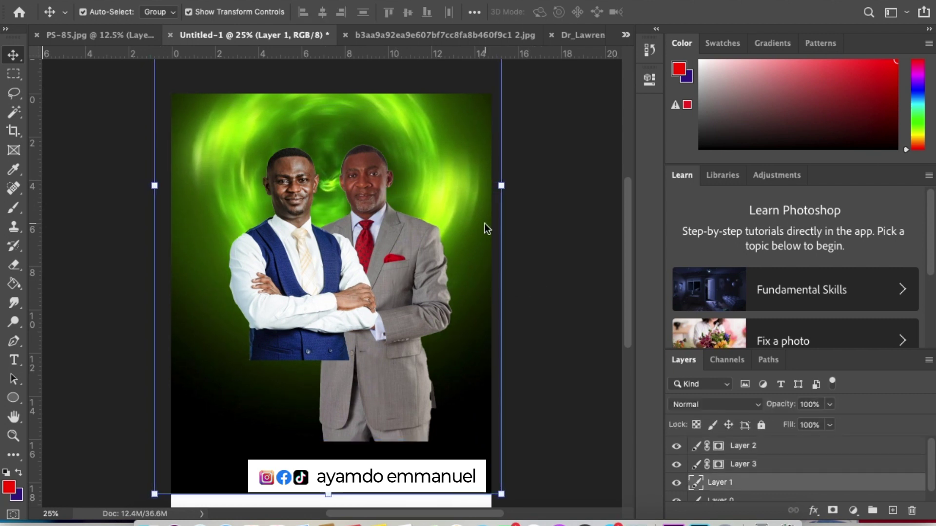
key(shift+Right)
click(608, 228)
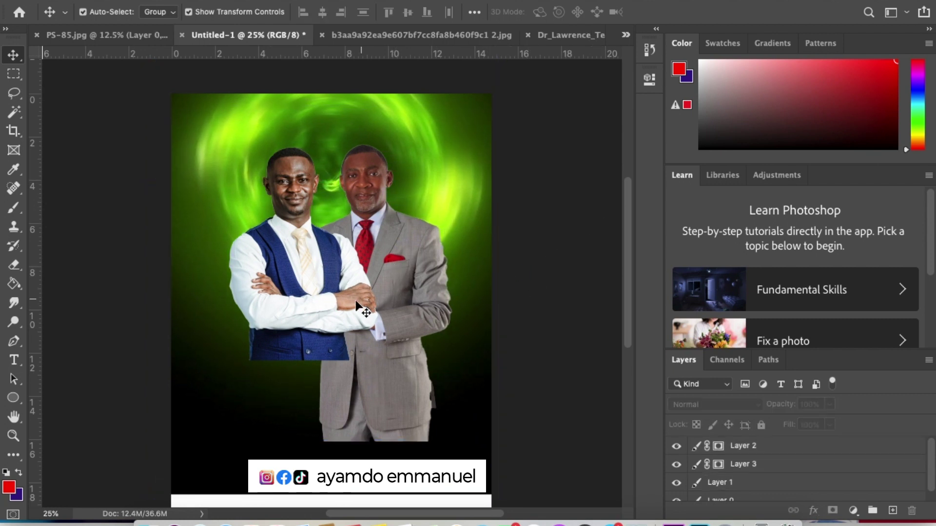
Hide the grey-suited man and target the blue-vest man's mask with a black brush
click(741, 464)
click(676, 464)
key(alt+bracketright)
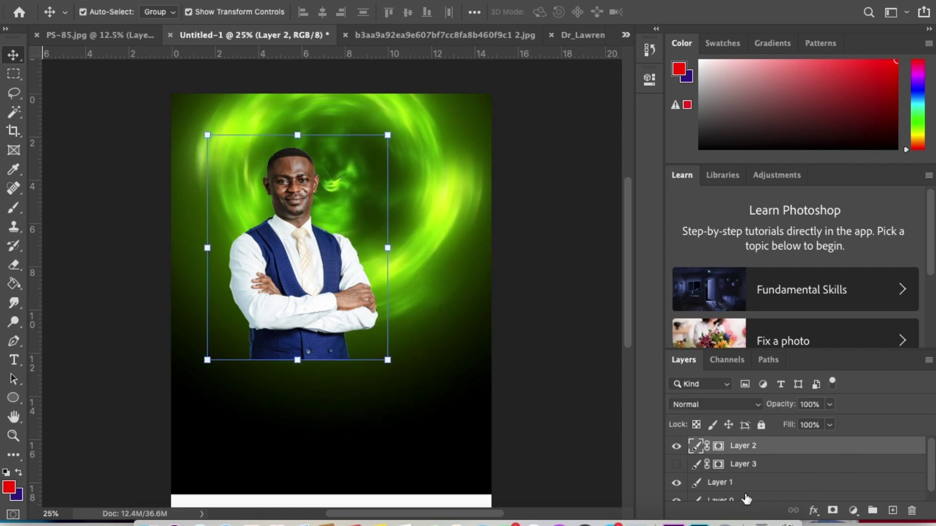
click(718, 447)
key(d)
key(b)
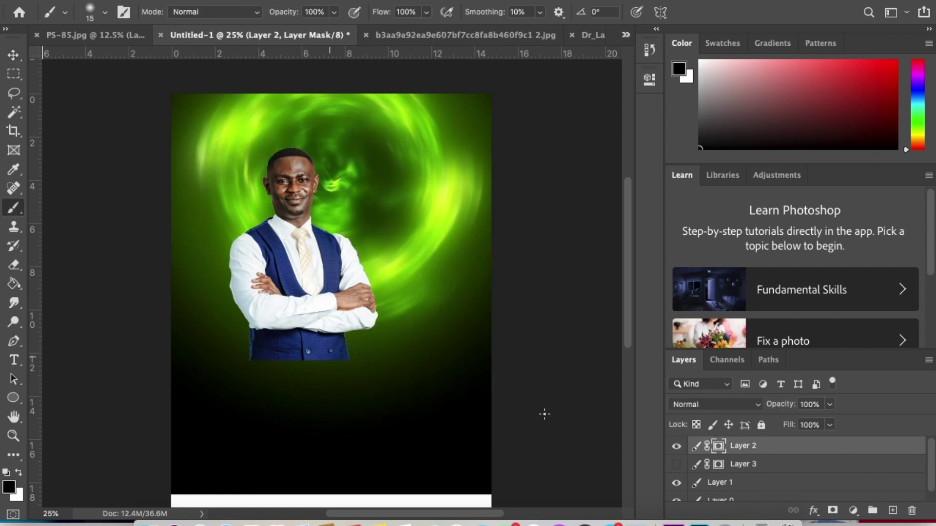
Enlarge the brush and paint black across the blue vest's lower edge to fade it
key(bracketright)
key(bracketright)
key(bracketright)
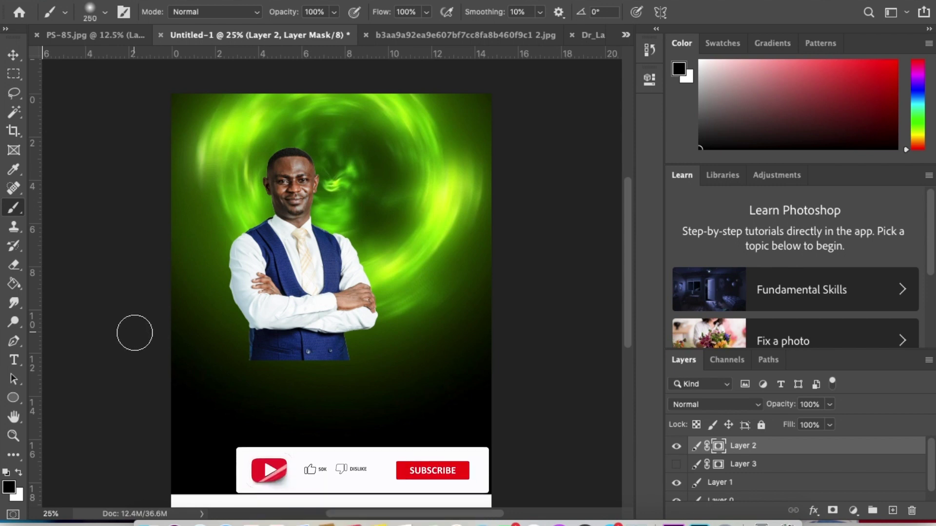
key(bracketright)
drag(336, 371, 229, 377)
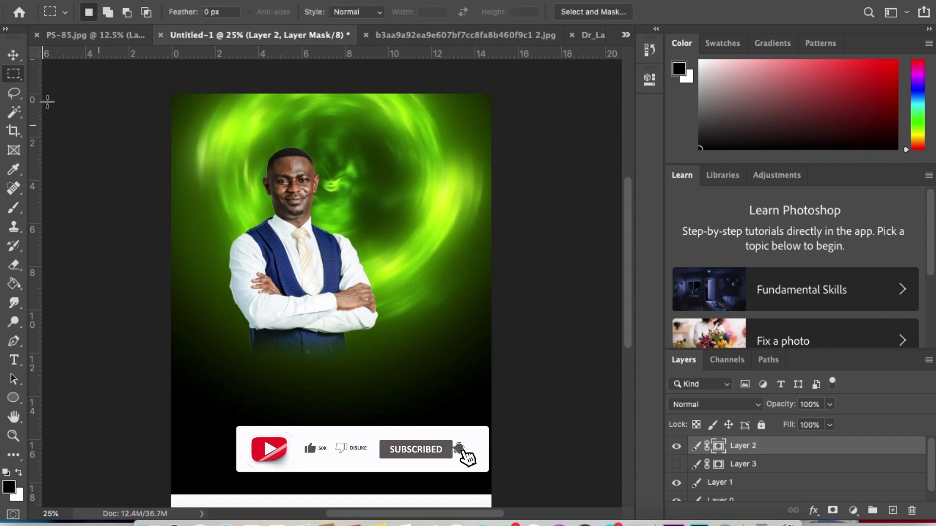
Hide the blue-vest man, show the grey-suited man, and fade his suit's bottom on the mask
key(v)
click(676, 465)
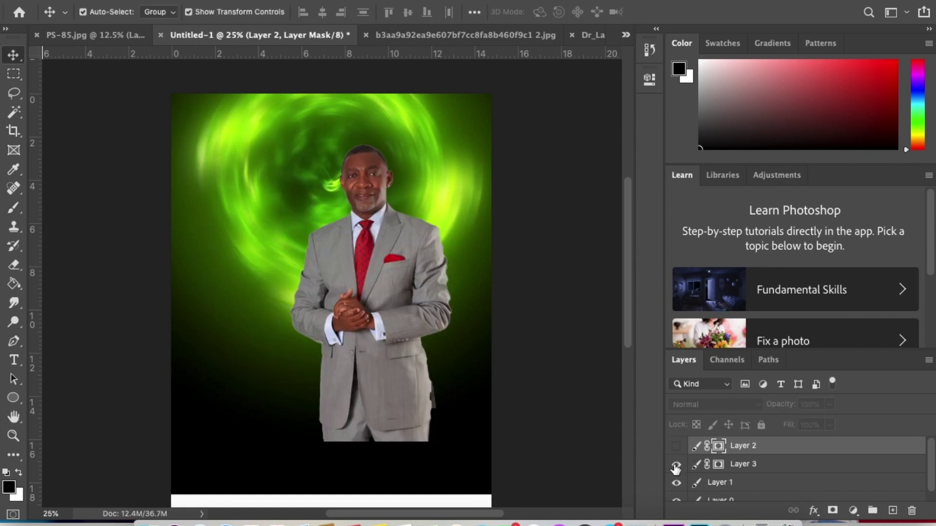
click(676, 446)
click(718, 464)
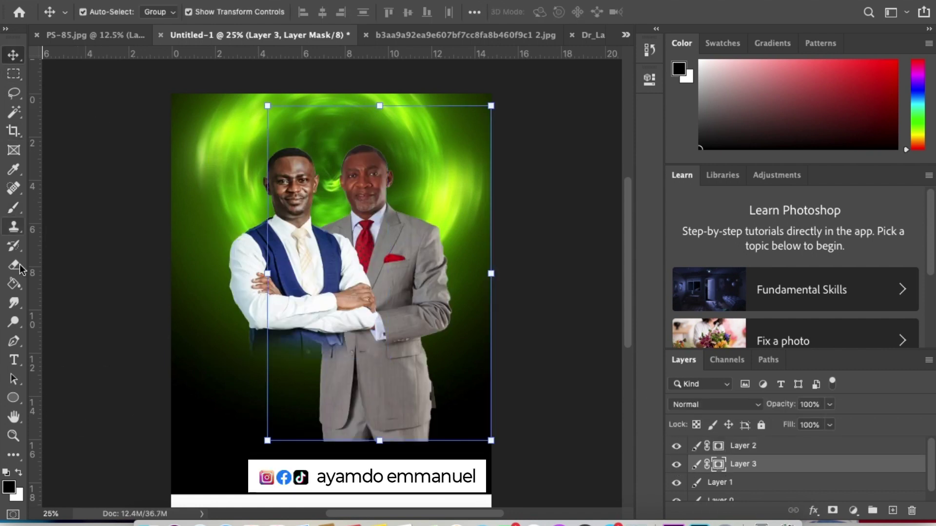
key(b)
click(420, 429)
key(bracketright)
key(bracketright)
key(bracketright)
mouse_move(419, 429)
mouse_down()
mouse_move(381, 424)
mouse_move(450, 351)
mouse_move(377, 365)
mouse_move(405, 365)
mouse_up()
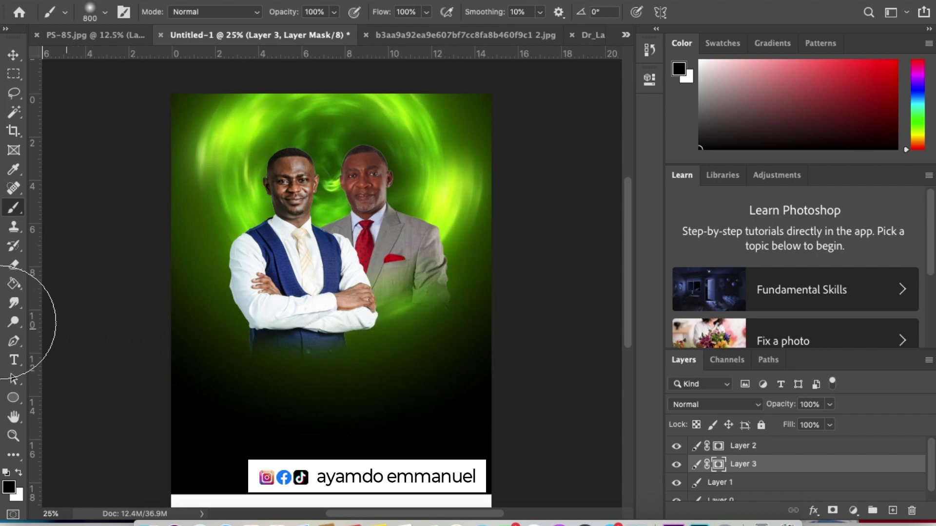
Shift the grey-suited man slightly left and inspect both men close up
click(13, 54)
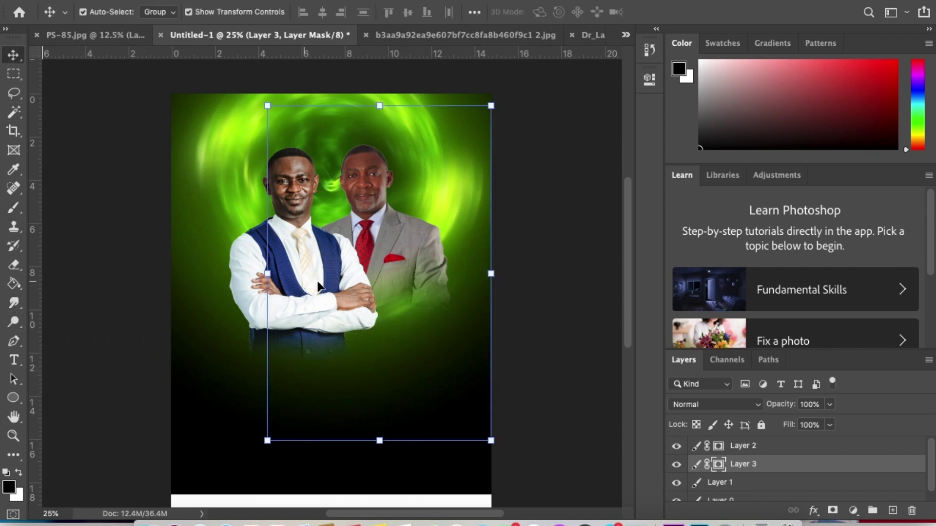
drag(435, 250, 425, 251)
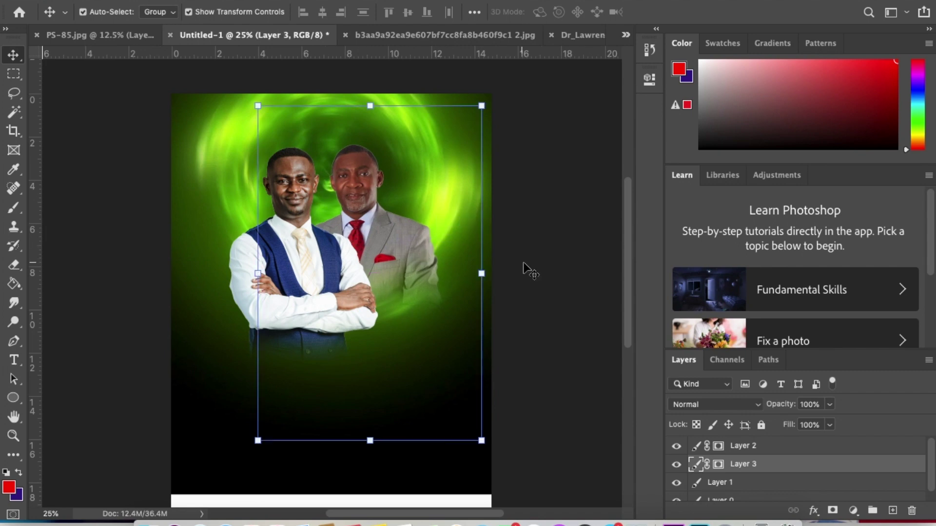
click(531, 261)
key(ctrl+plus)
key(Tab)
key(ctrl+plus)
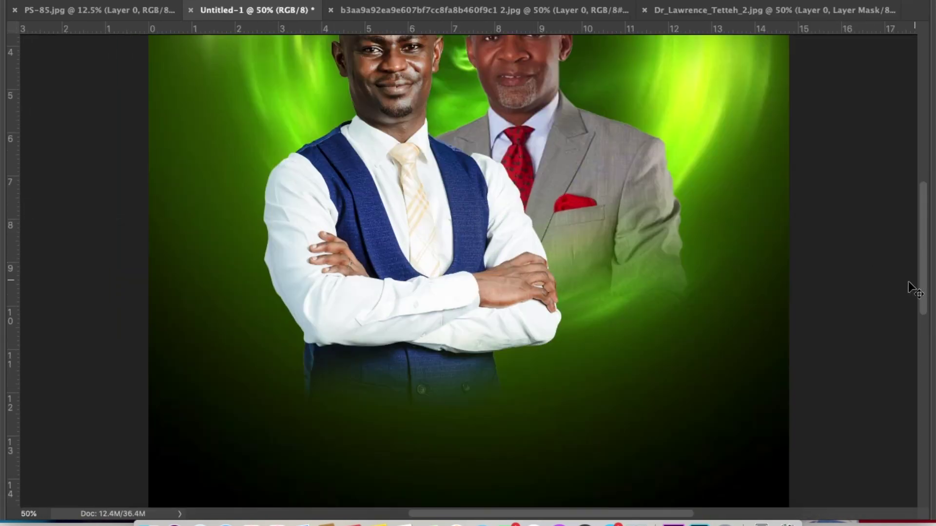
scroll(926, 270, up, 5)
scroll(932, 234, up, 2)
scroll(933, 234, down, 2)
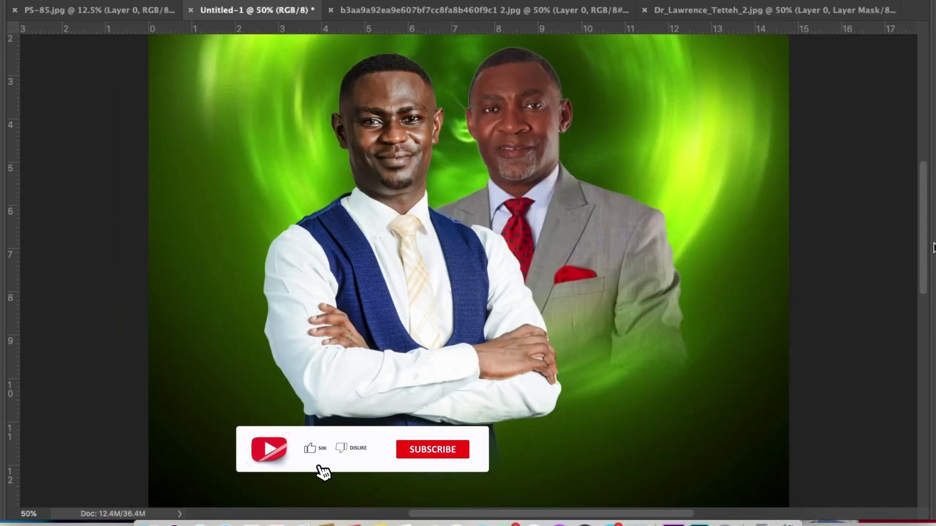
scroll(933, 248, up, 2)
key(Tab)
key(ctrl+minus)
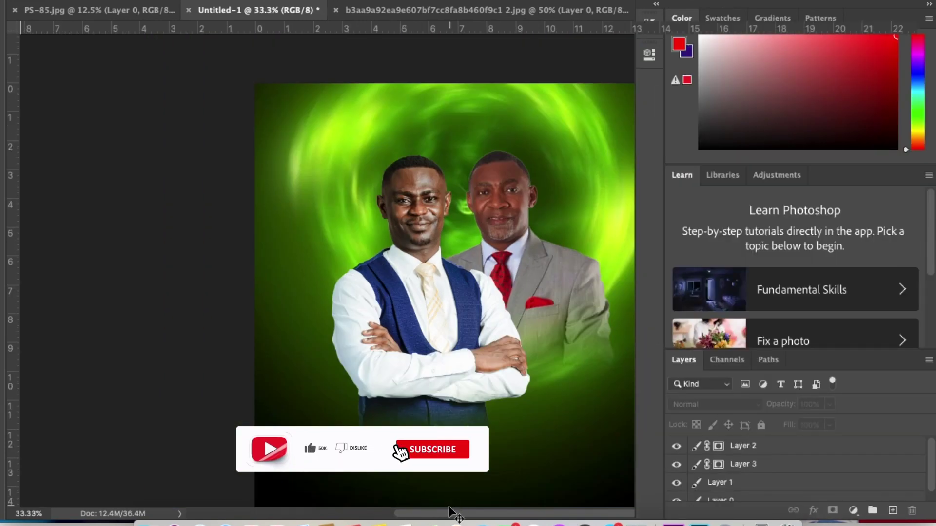
key(Tab)
scroll(451, 512, right, 5)
Move the grey-suited man right and higher so his head sits behind the younger man
drag(481, 397, 493, 397)
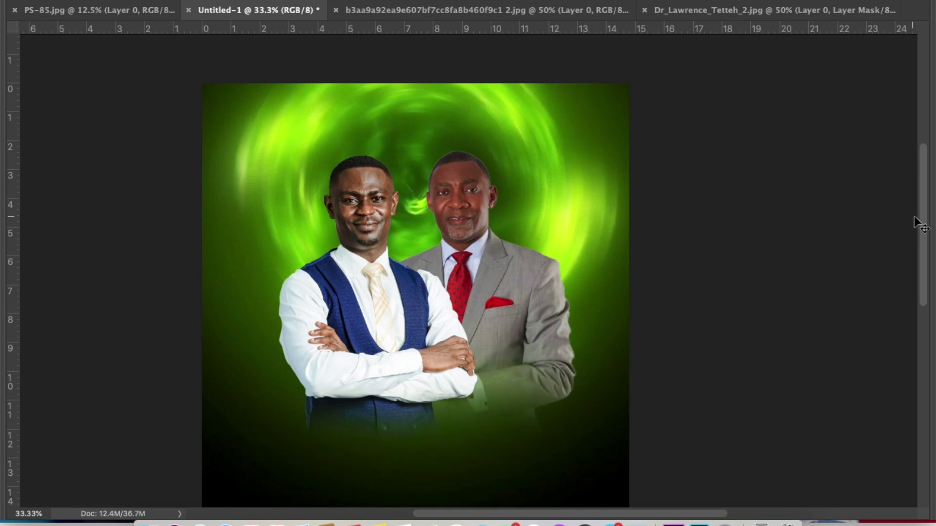
scroll(914, 222, down, 1)
scroll(922, 227, down, 3)
drag(495, 236, 489, 206)
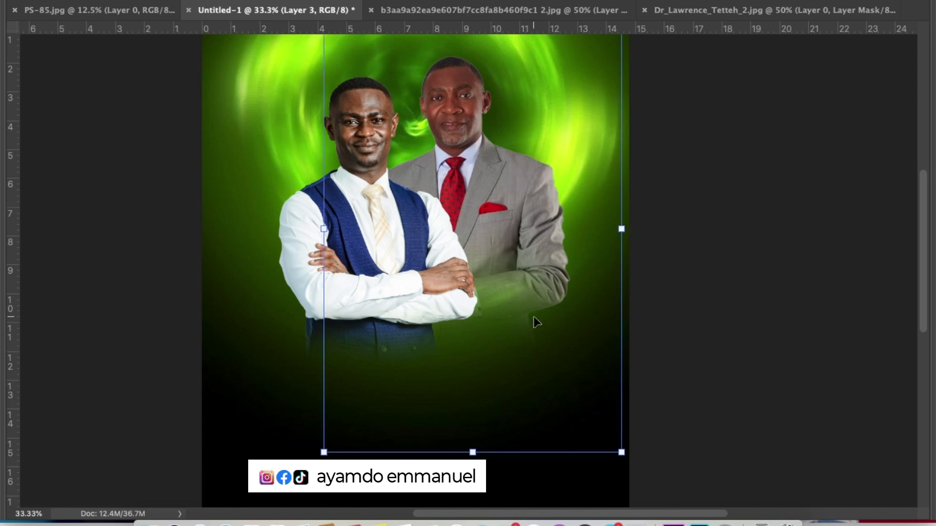
drag(536, 322, 544, 338)
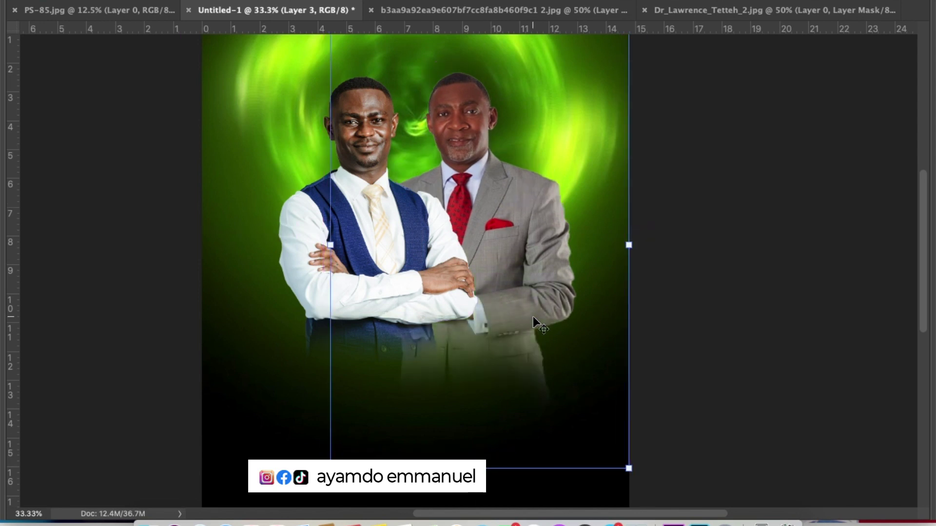
drag(492, 215, 487, 184)
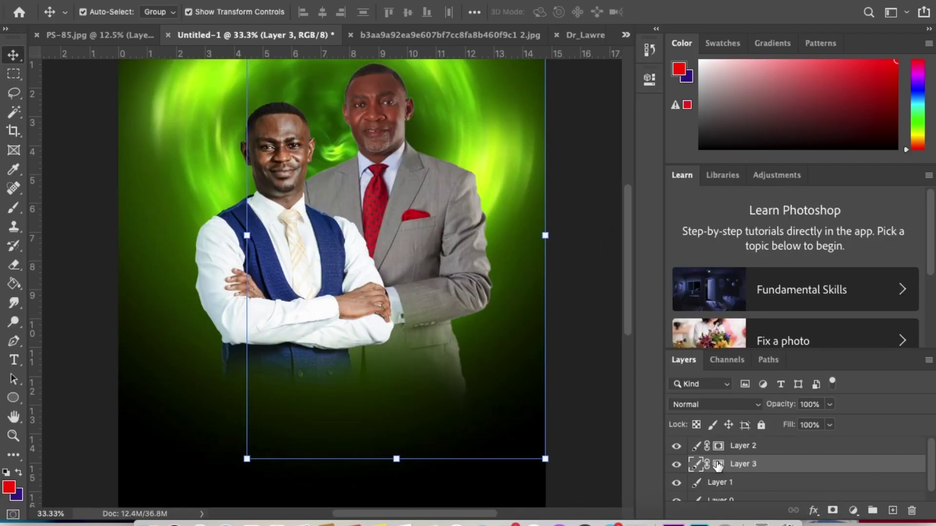
Paint black on Layer 3's mask to hide the older man's grey trousers
click(717, 465)
key(d)
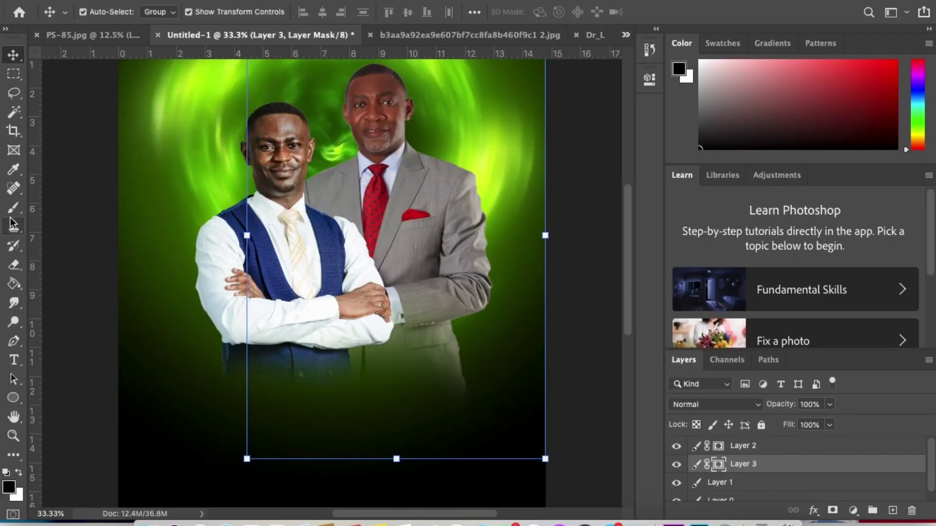
key(b)
mouse_move(455, 393)
mouse_down()
mouse_move(445, 370)
mouse_move(359, 376)
mouse_up()
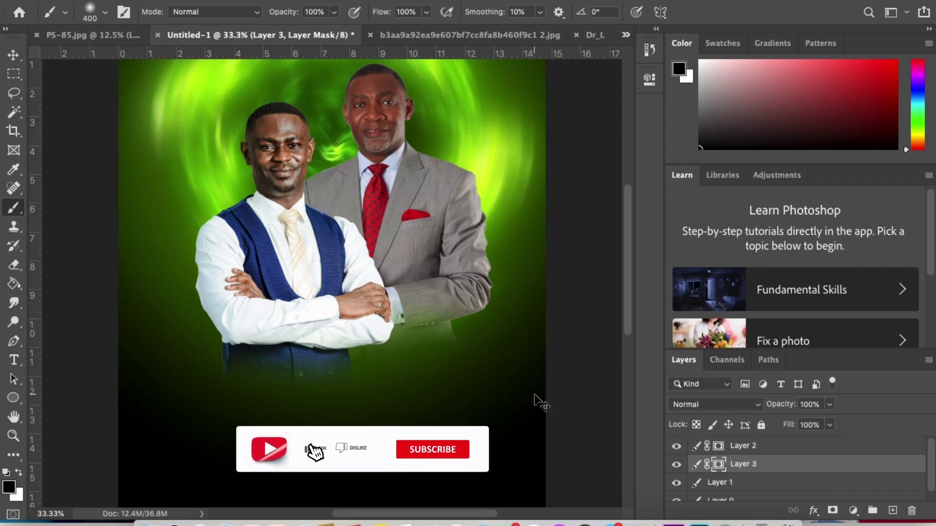
key(bracketleft)
key(bracketleft)
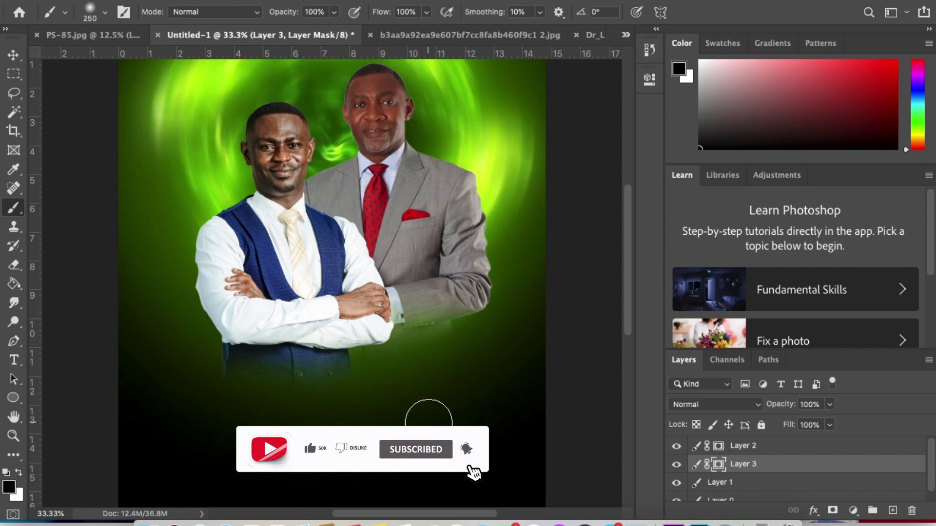
Nudge the older man slightly left into place
key(v)
click(385, 258)
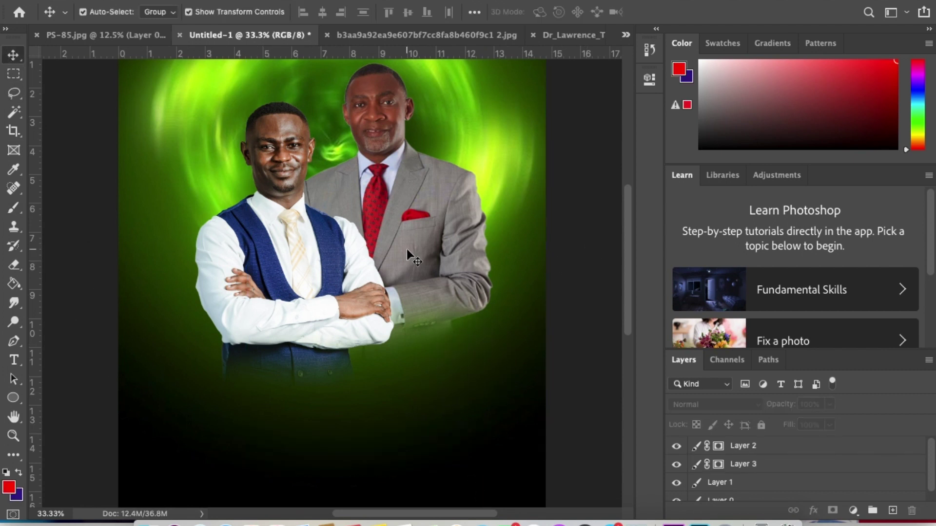
drag(406, 249, 407, 256)
click(580, 253)
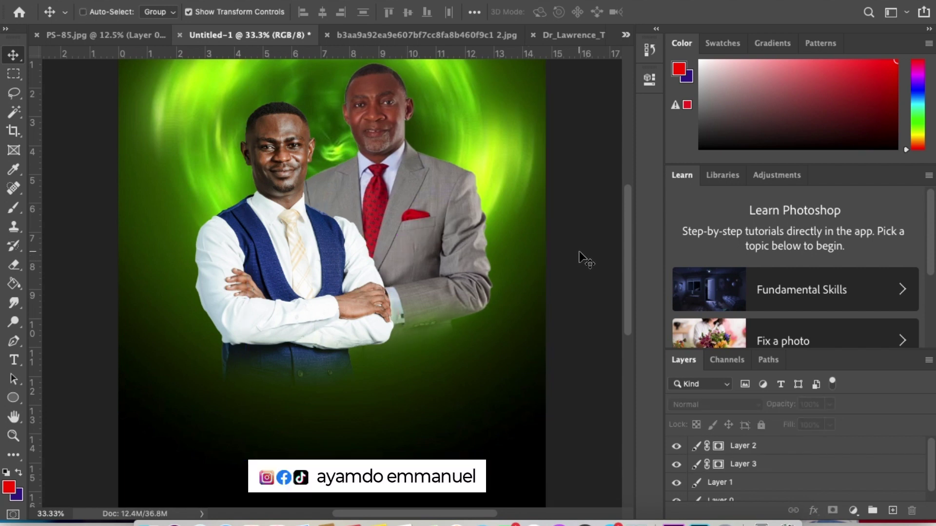
key(ctrl+minus)
Move both men together slightly left and down, and lower the green swirl
click(384, 259)
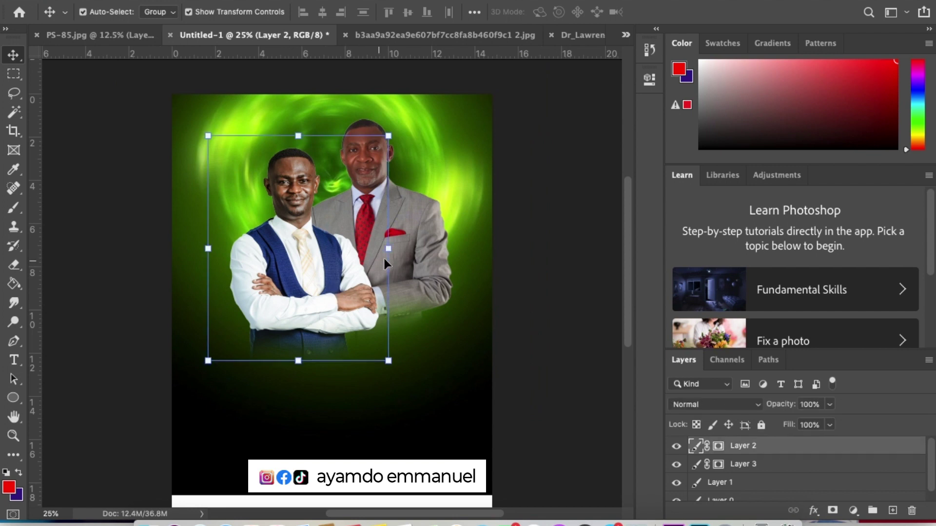
shift+click(393, 239)
drag(392, 241, 387, 250)
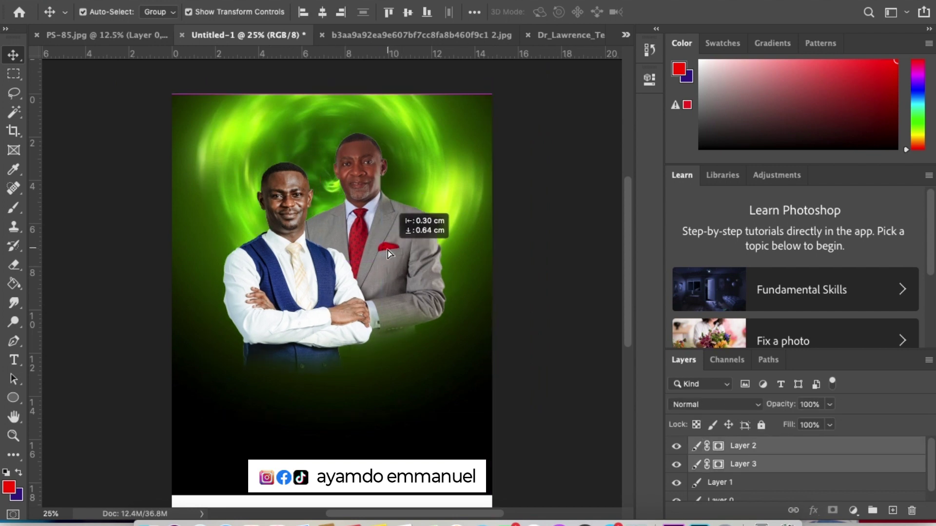
drag(434, 150, 434, 211)
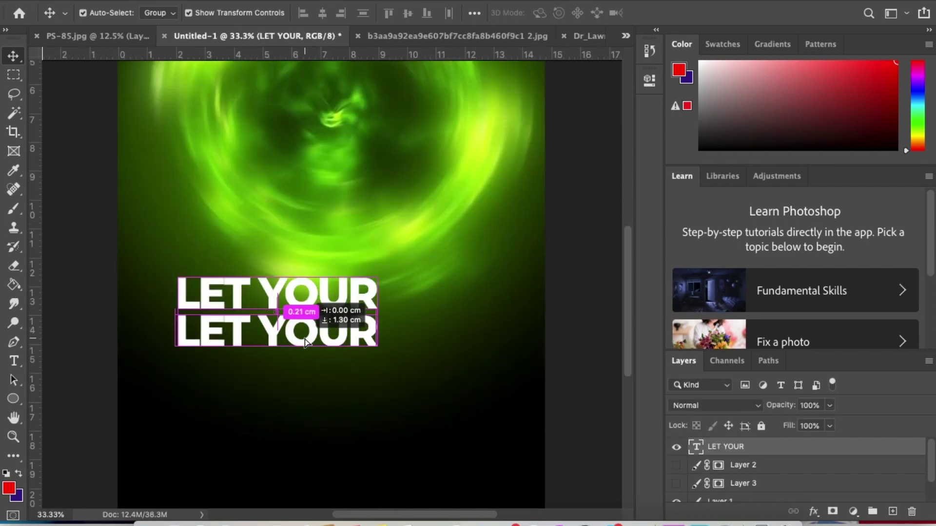
Retype the duplicated headline line as 'PRAYER'
click(14, 360)
triple_click(267, 322)
text(P)
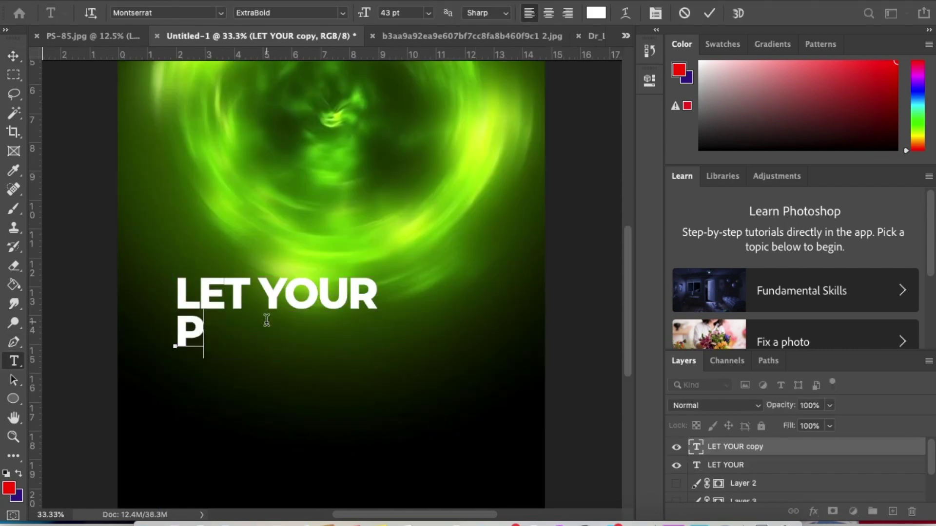
text(RAYER)
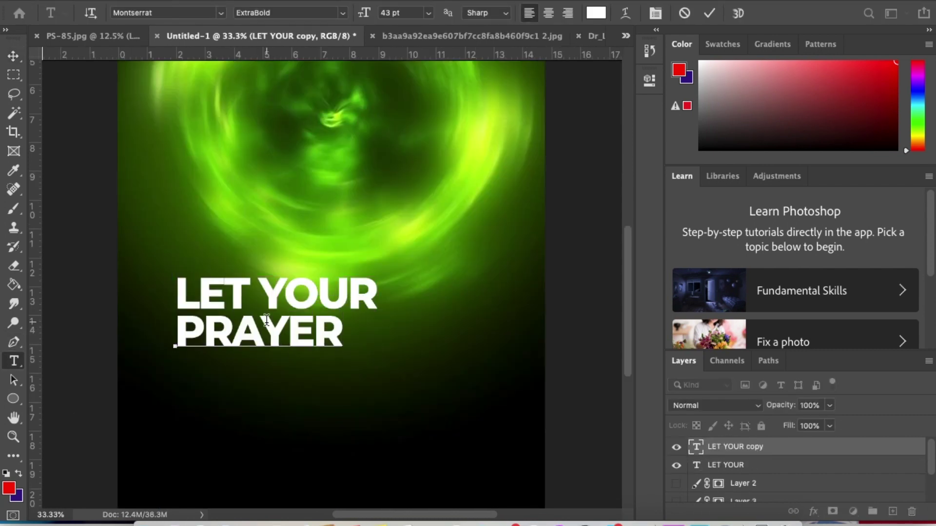
click(13, 56)
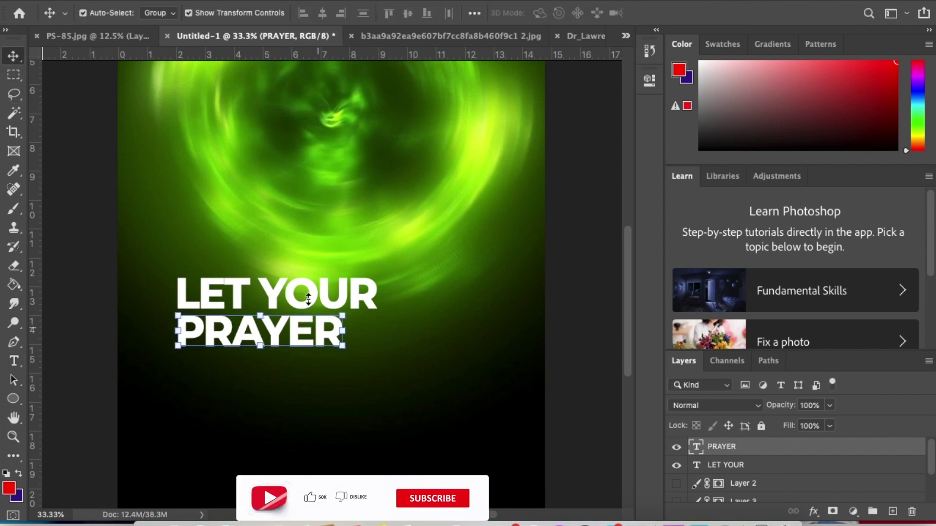
Scale 'LET YOUR' down to match the width of 'PRAYER'
click(87, 282)
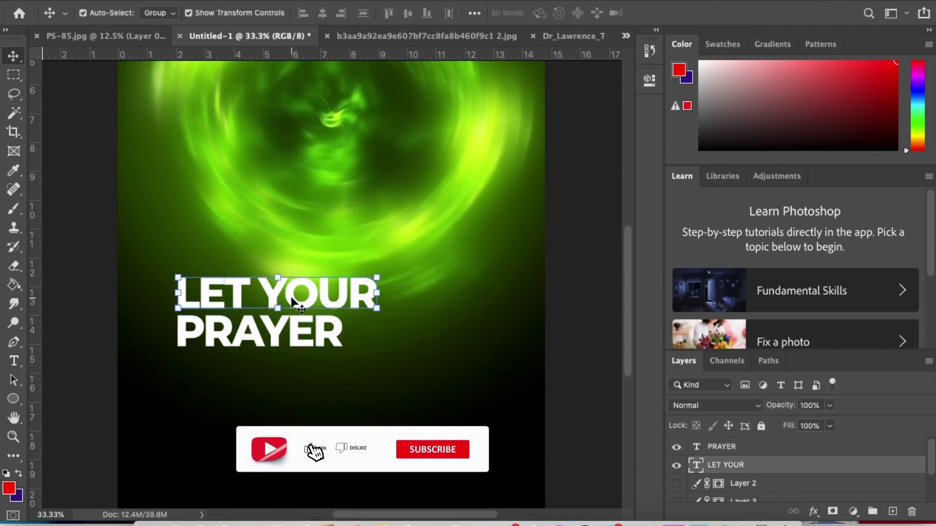
click(361, 293)
drag(380, 271, 340, 280)
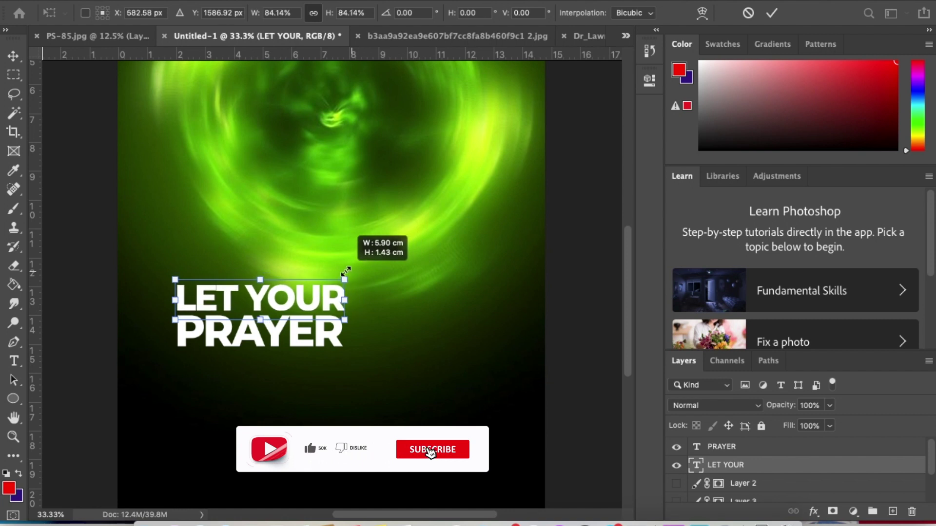
key(Return)
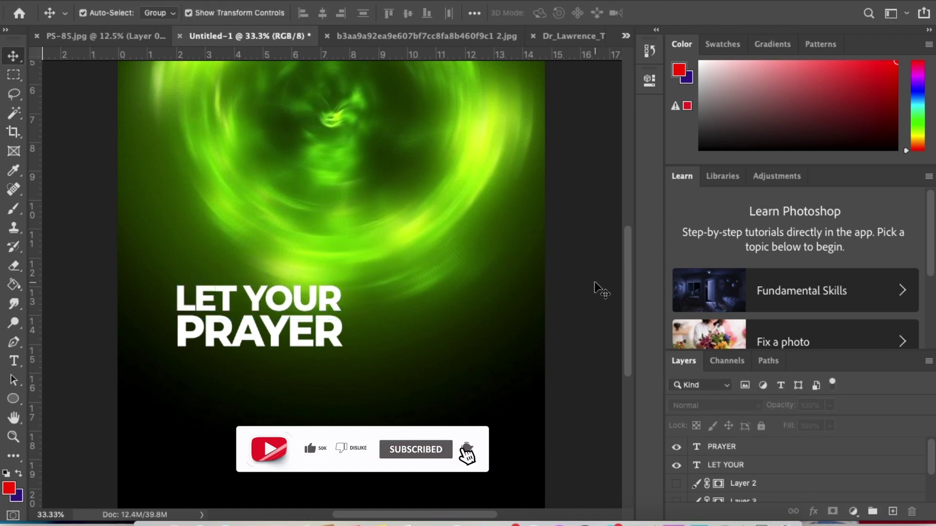
key(ctrl+plus)
drag(444, 519, 423, 518)
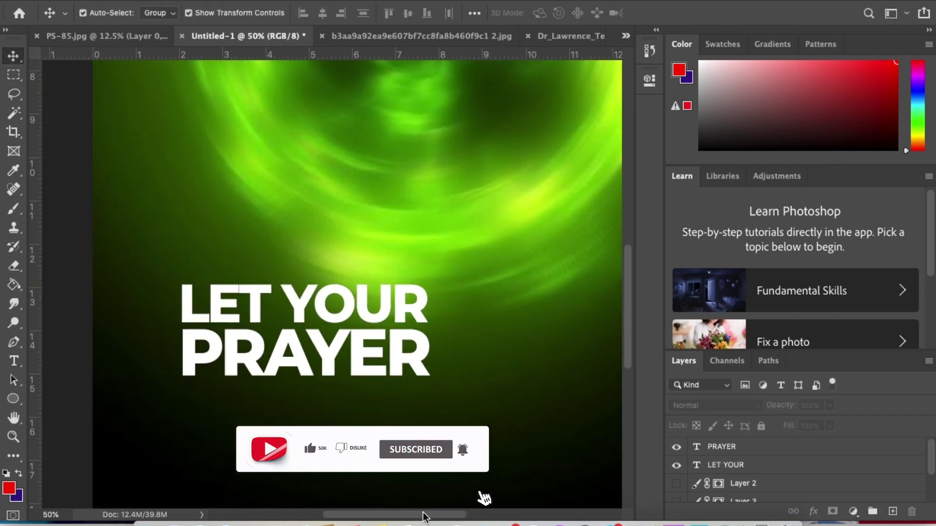
Duplicate 'LET YOUR' below 'PRAYER' and retype the copy as 'RISE'
drag(359, 302, 359, 399)
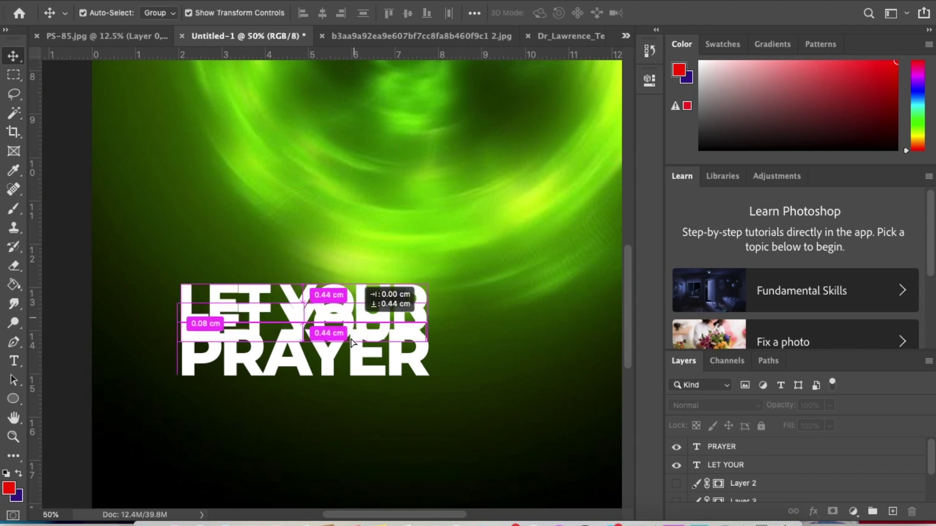
click(14, 361)
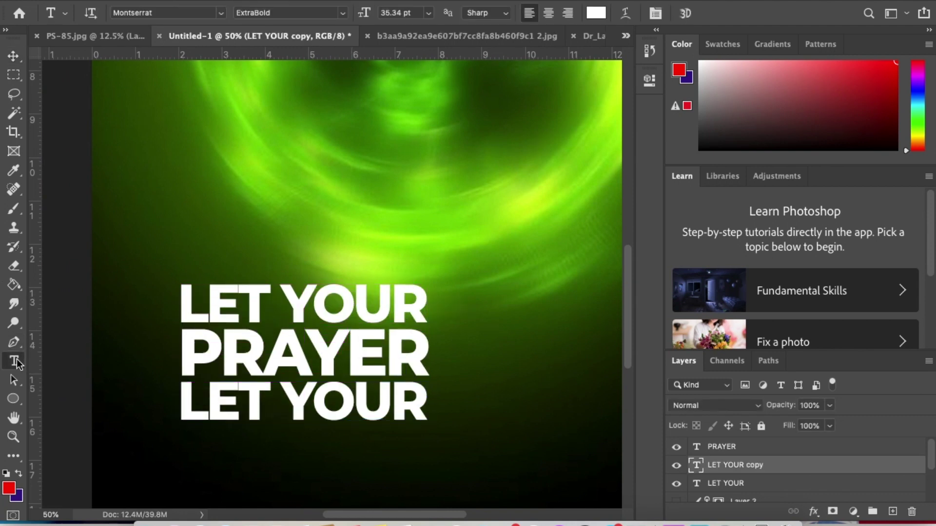
click(305, 411)
key(ctrl+a)
text(RIS)
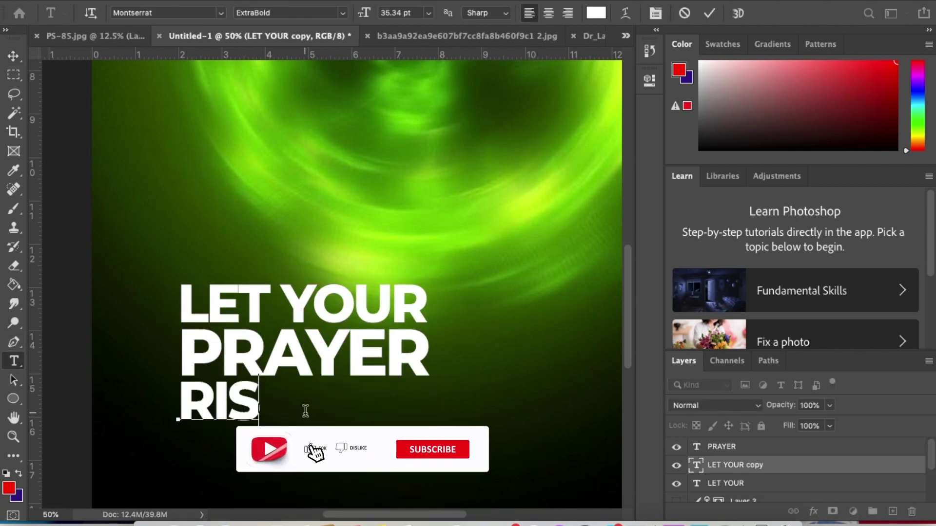
text(E)
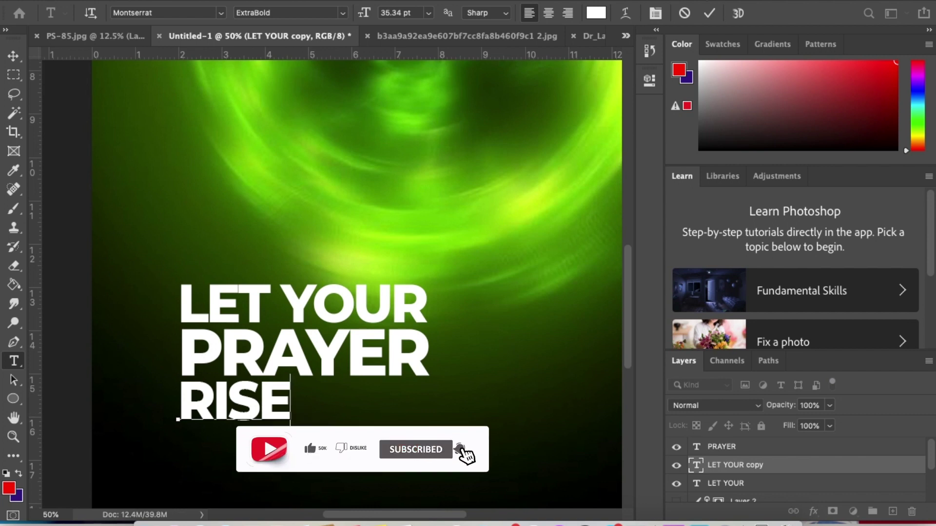
click(710, 13)
click(14, 55)
click(65, 147)
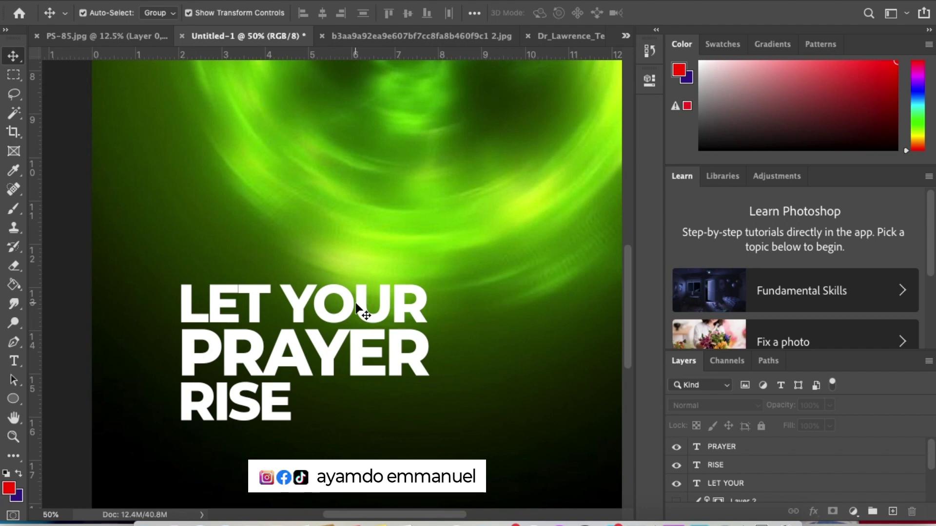
key(ctrl+minus)
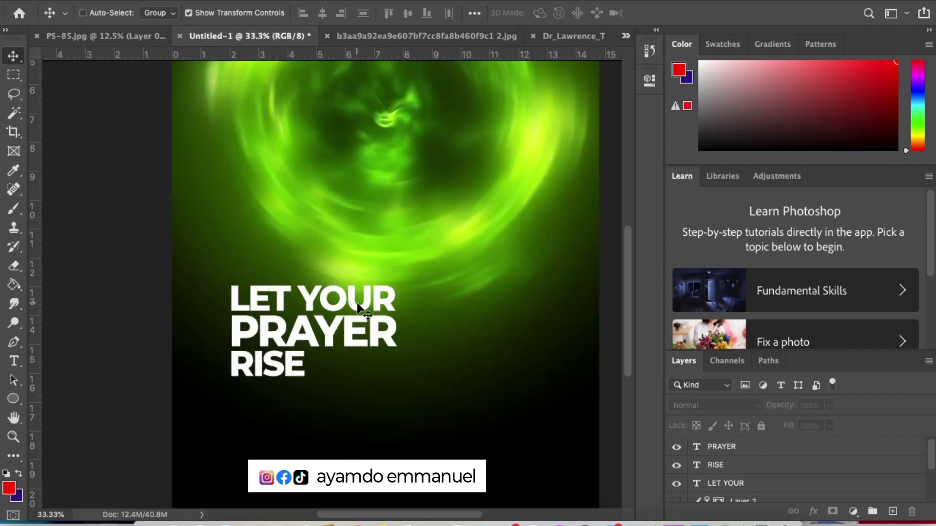
Make the two men's photo layers visible again
key(ctrl+plus)
drag(628, 305, 626, 326)
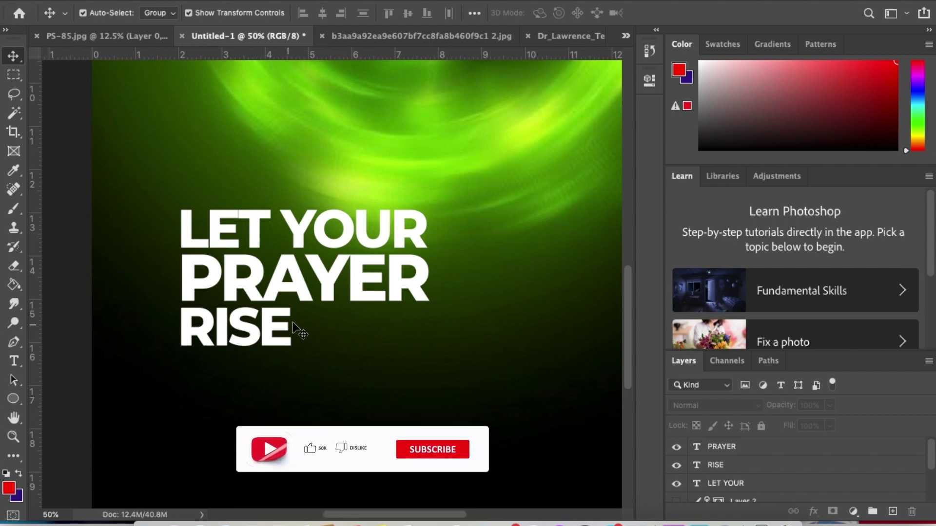
key(ctrl+minus)
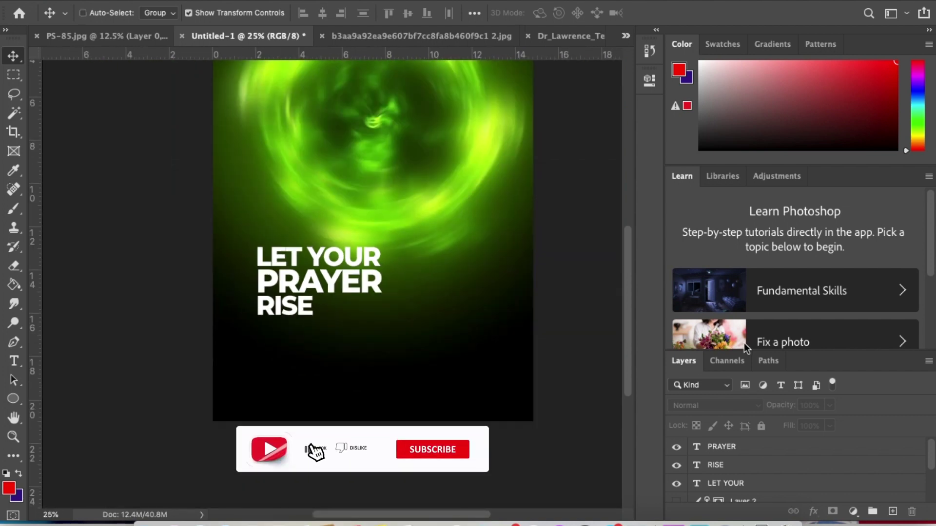
key(ctrl+minus)
key(ctrl+plus)
drag(932, 456, 933, 478)
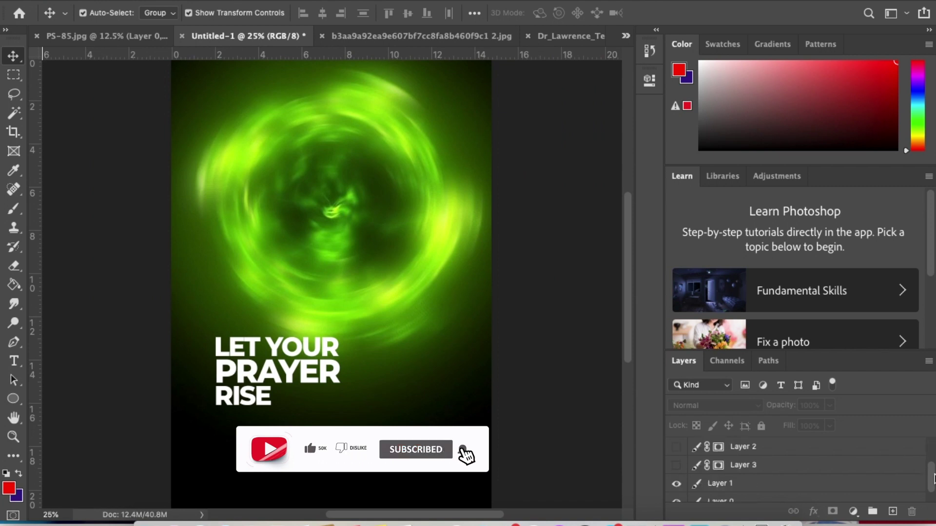
drag(679, 458, 678, 467)
scroll(625, 325, down, 2)
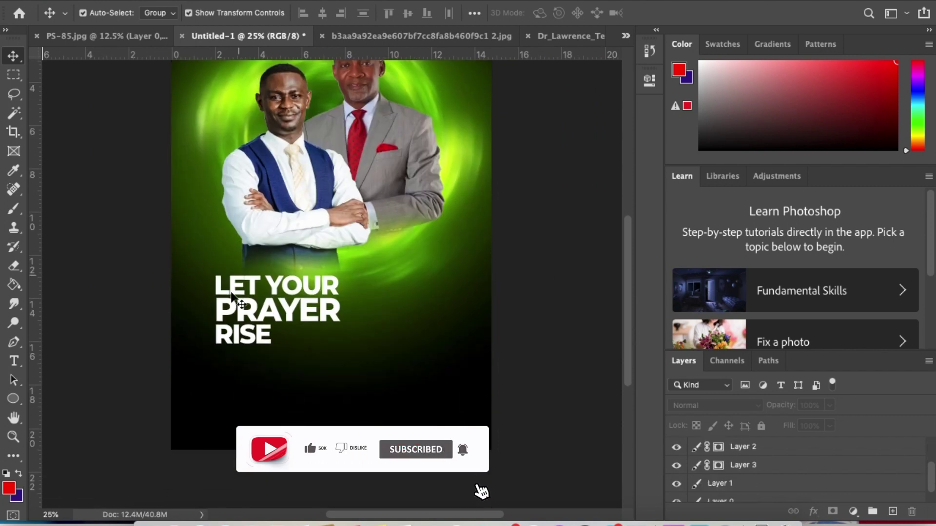
Scale the LET YOUR PRAYER RISE headline to 90.34% and set it beneath the men
click(239, 301)
shift+click(273, 290)
drag(339, 345, 298, 331)
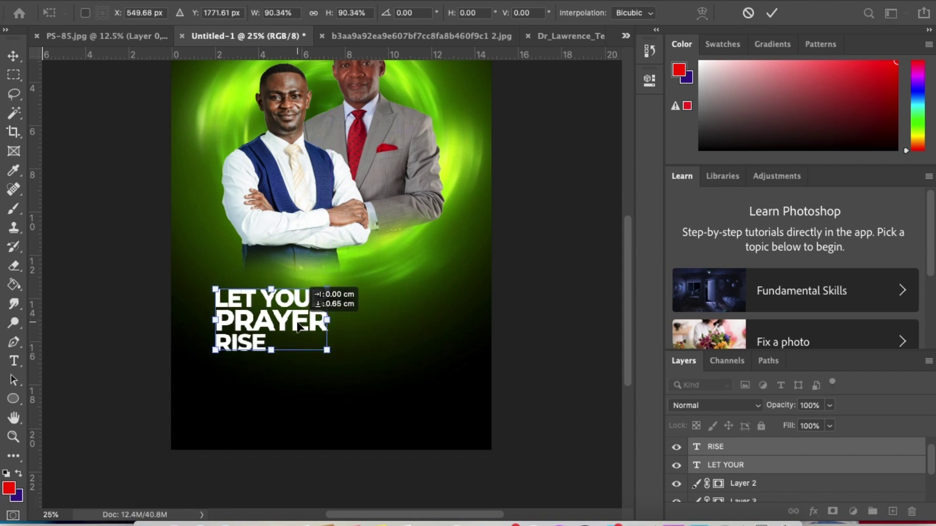
click(776, 18)
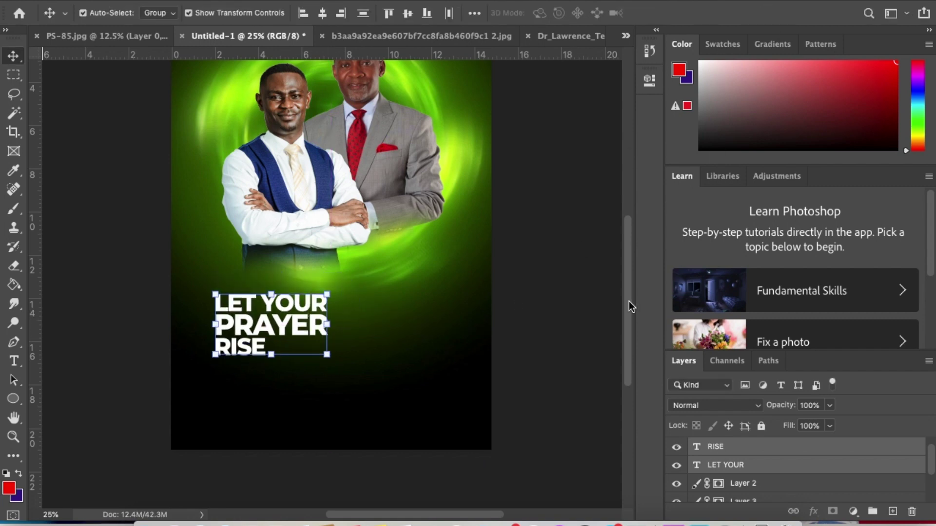
mouse_move(628, 301)
mouse_down()
mouse_move(630, 262)
mouse_move(629, 315)
mouse_up()
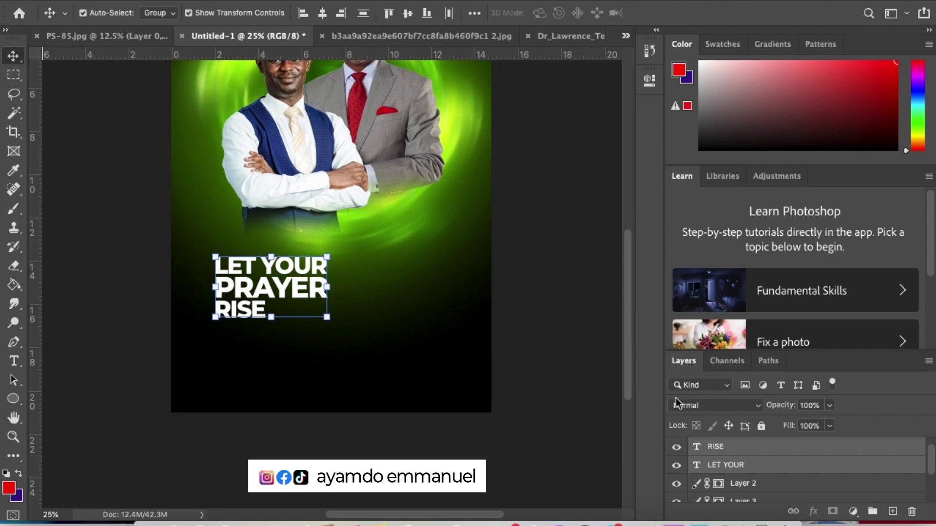
Group the headline text, hide the men, and ungroup a copy placed to the right
key(ctrl+g)
click(677, 485)
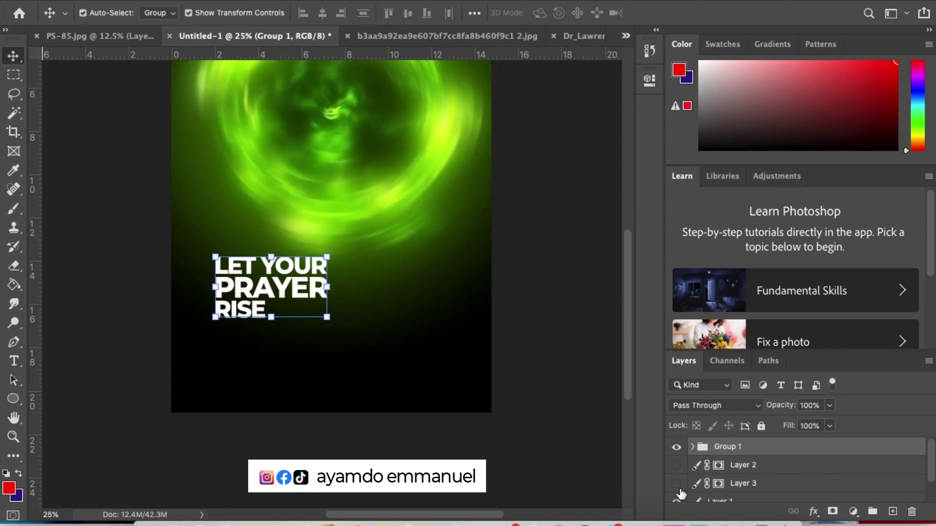
scroll(629, 258, up, 2)
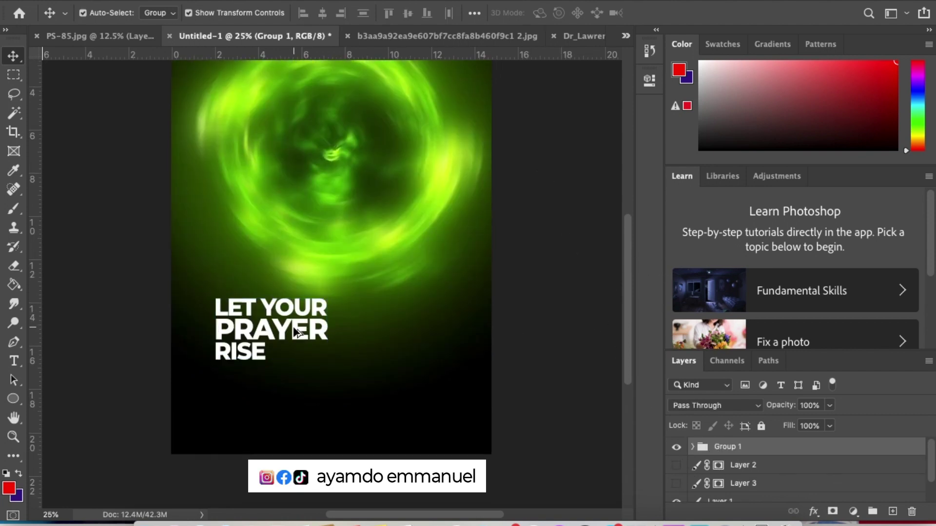
drag(303, 328, 433, 328)
right_click(741, 446)
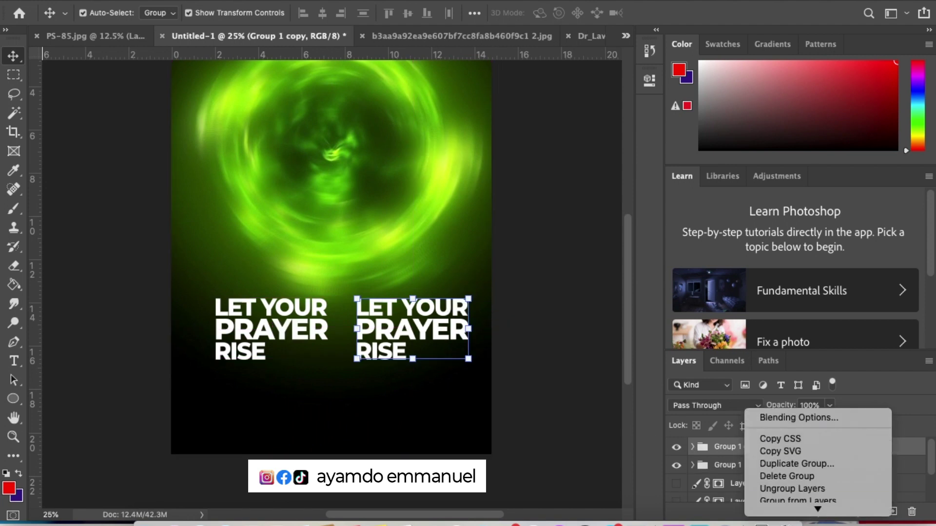
click(792, 364)
Delete the copied 'RISE' and 'PRAYER' lines, leaving only 'LET YOUR'
click(385, 351)
key(Delete)
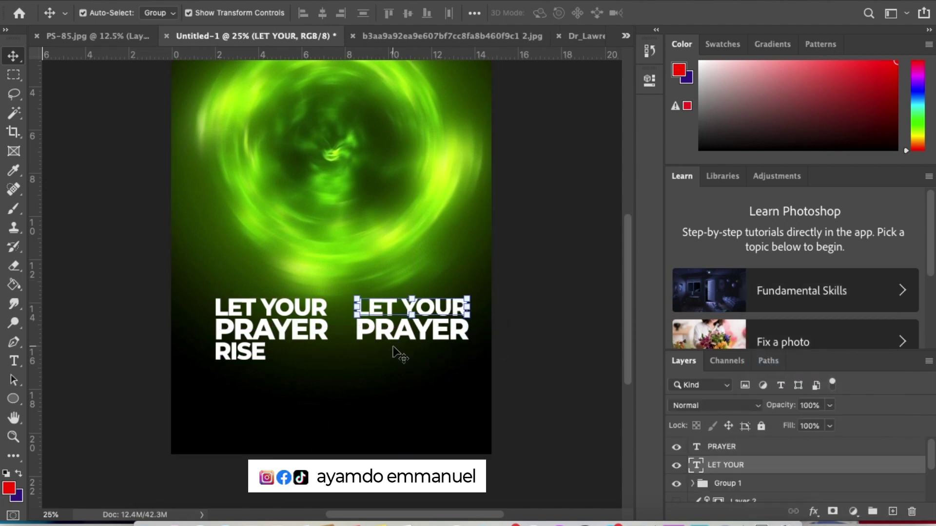
click(404, 339)
key(Delete)
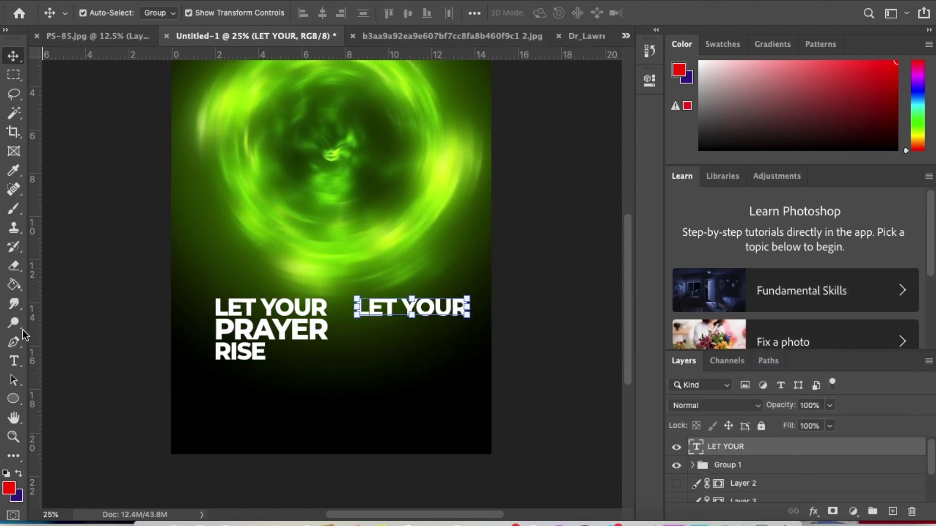
Replace the right-hand 'LET YOUR' with 'May' in SemiBold weight
click(14, 361)
triple_click(386, 311)
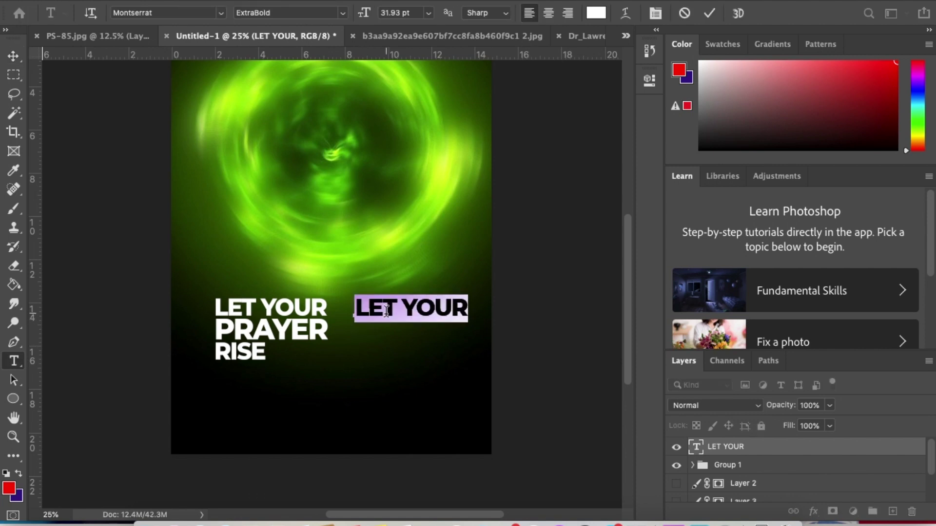
key(ctrl+plus)
key(ctrl+plus)
drag(409, 515, 427, 518)
text(May)
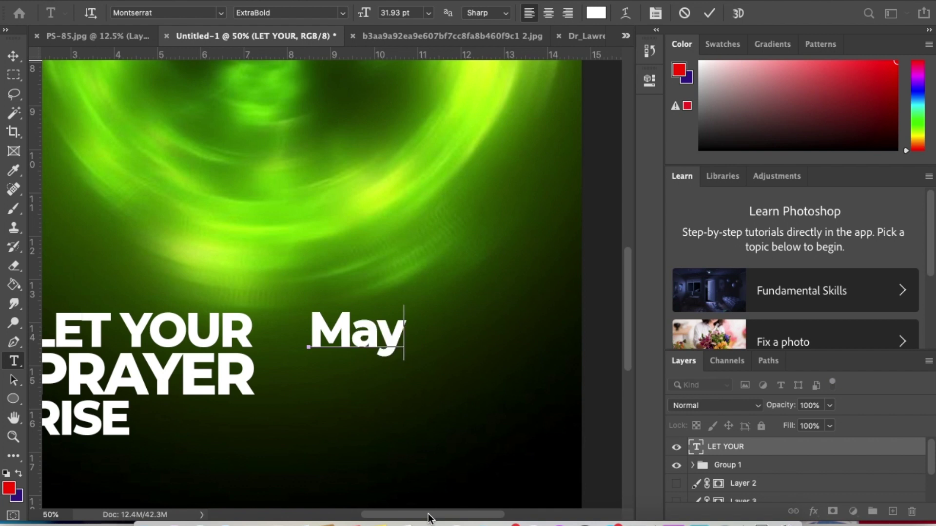
key(ctrl+a)
click(322, 13)
click(320, 61)
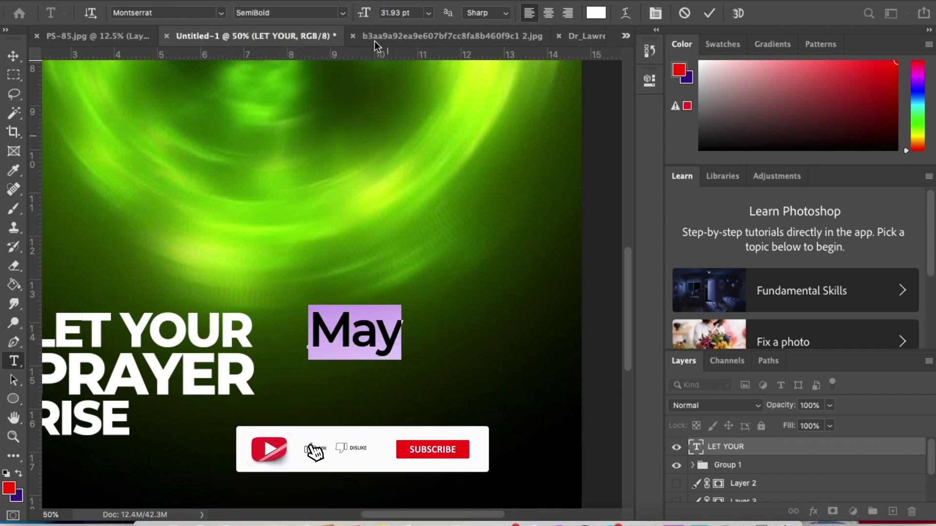
Add 'my prayer' after 'May' and set the text to 20 pt
click(395, 12)
key(Down)
key(Down)
key(Down)
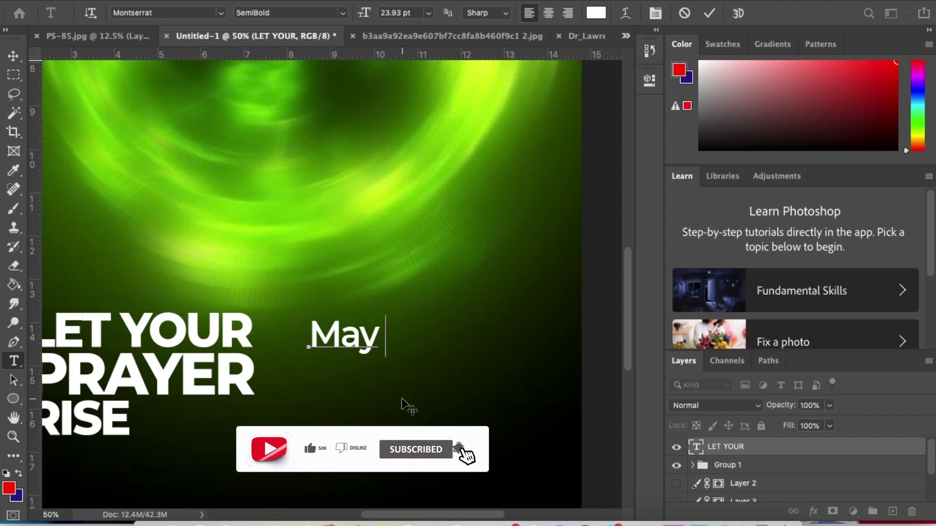
text(my praye)
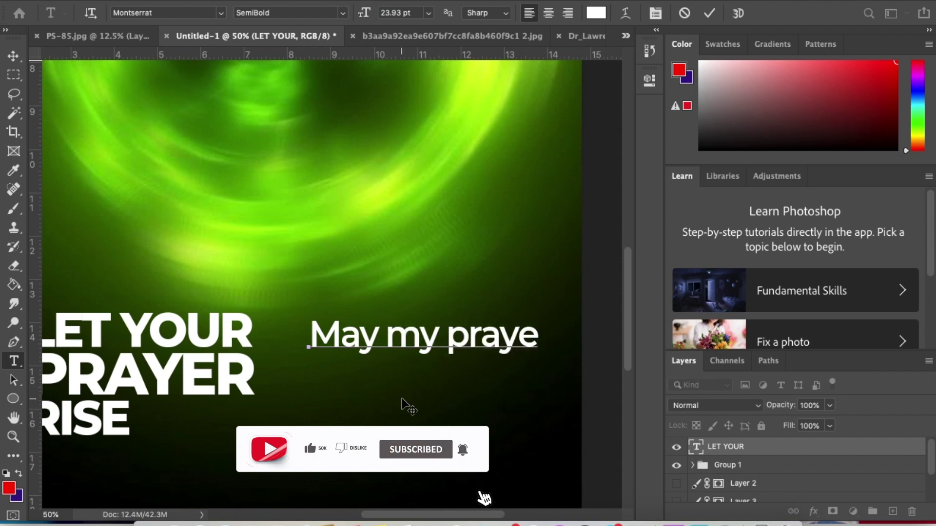
text(r)
key(ctrl+a)
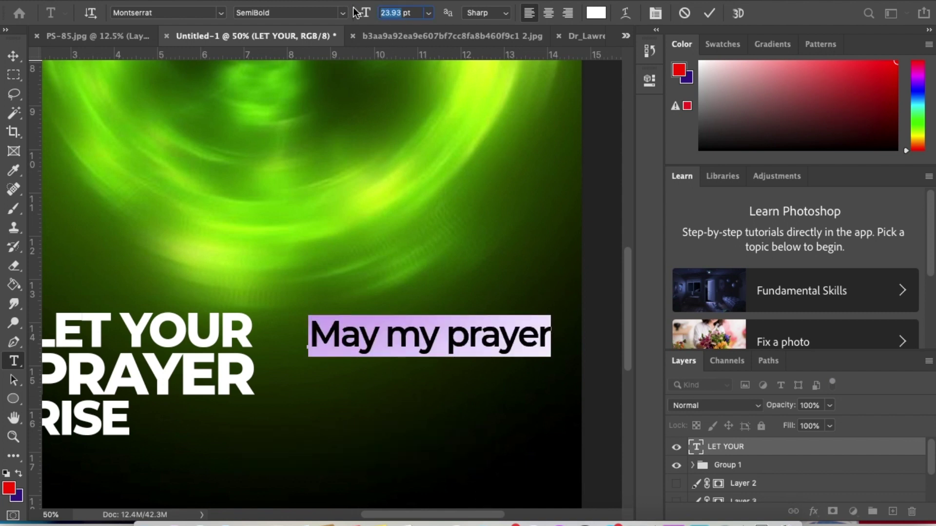
text(20)
key(Return)
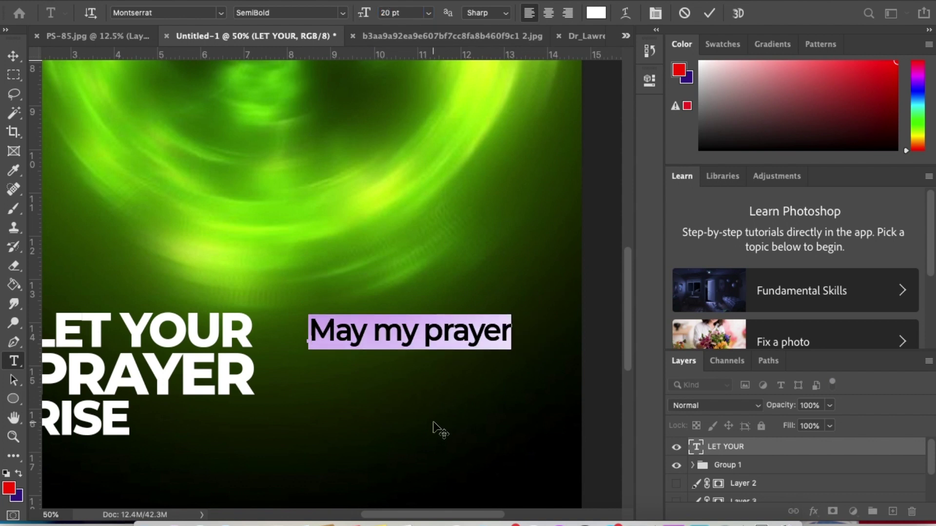
Add a new line 'be set before' and tighten the leading to 18.18 pt
click(513, 334)
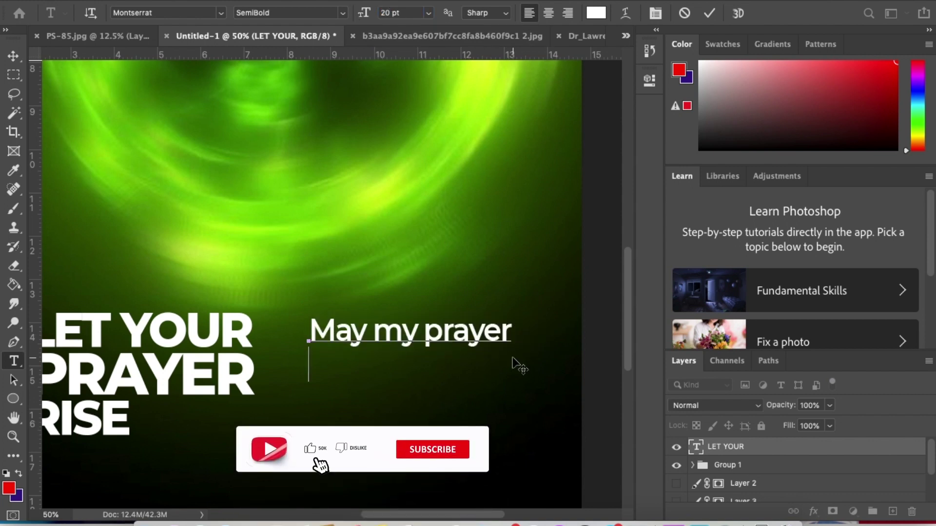
key(Return)
text(be s)
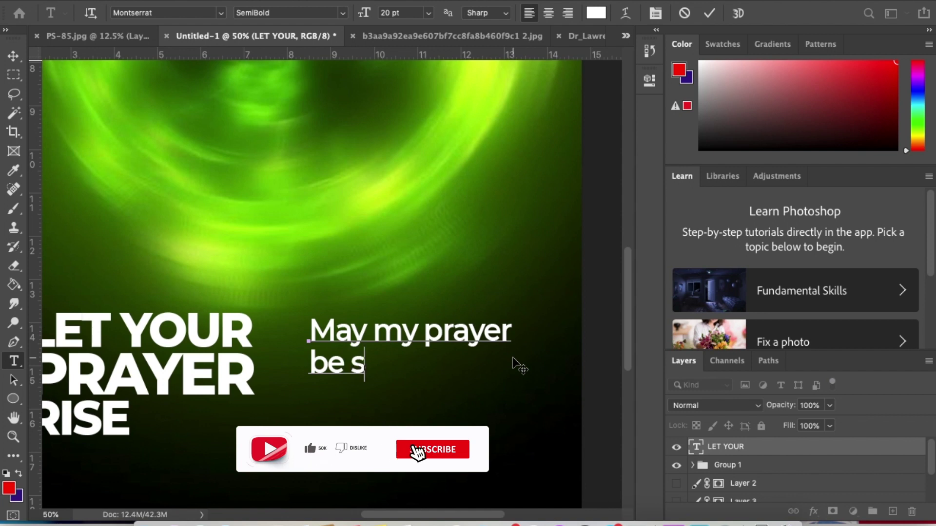
text(et before)
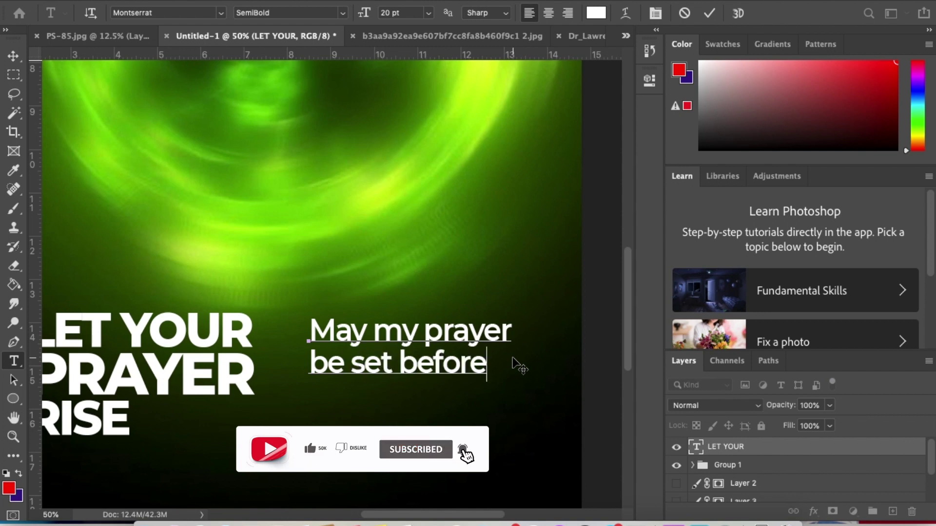
key(ctrl+a)
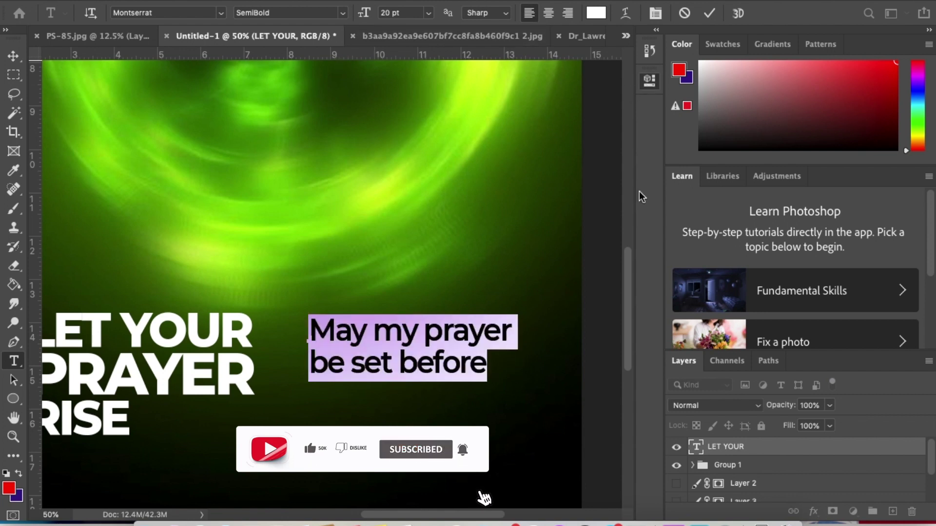
click(649, 80)
drag(516, 268, 513, 268)
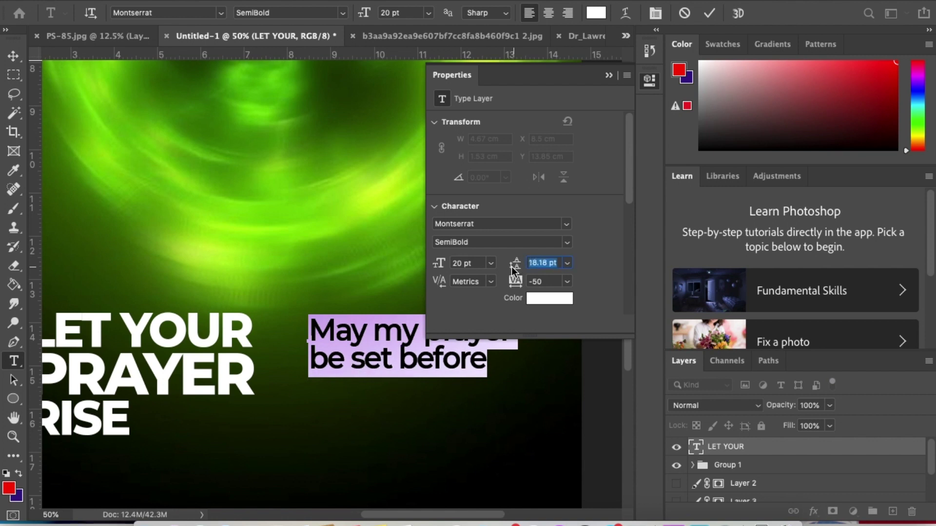
Continue the verse with 'you like incane; may the lifting up of my hands be like the evening'
click(499, 366)
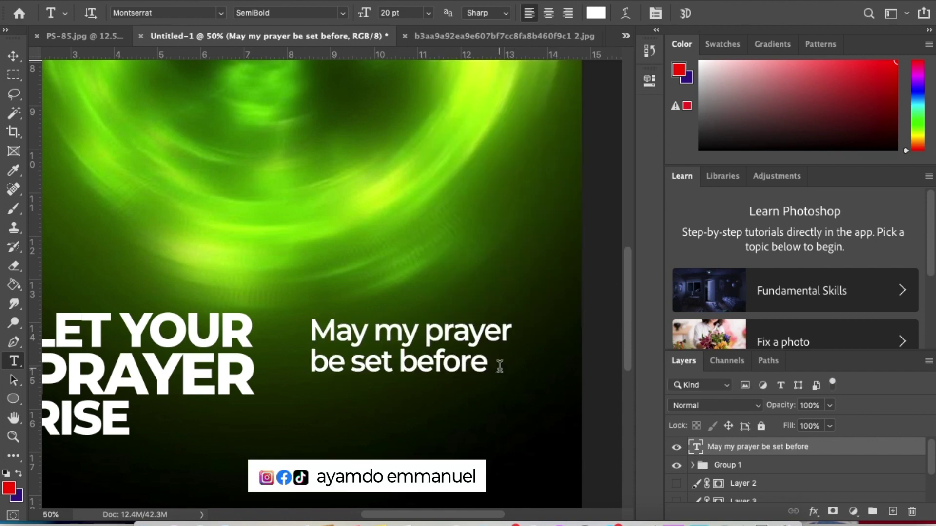
click(486, 361)
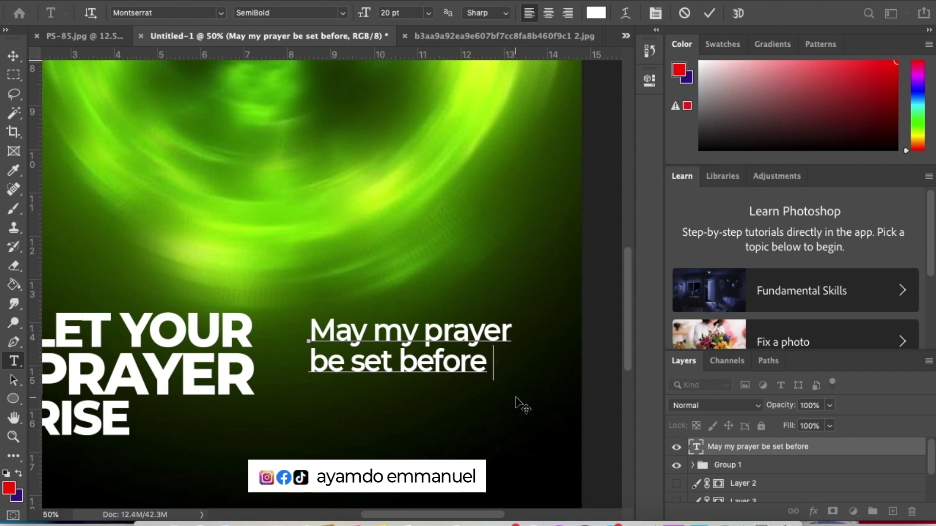
text(you)
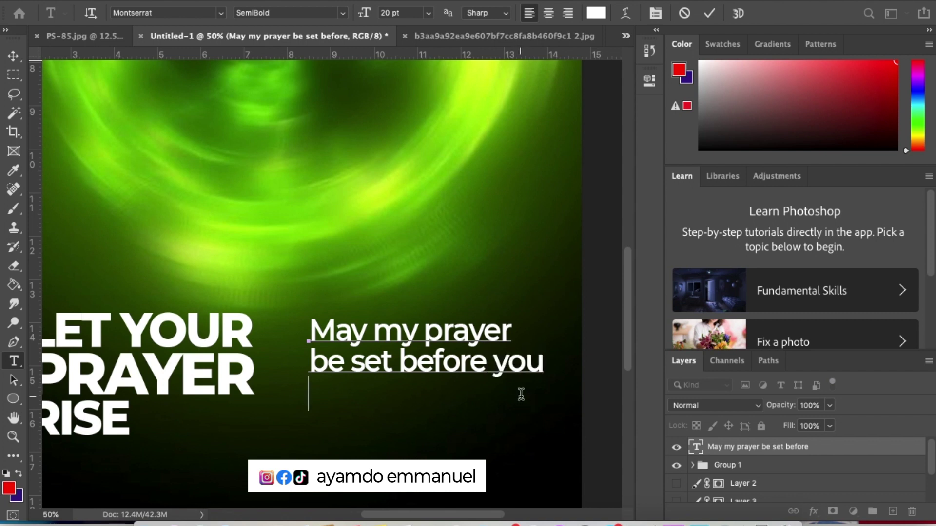
text( like)
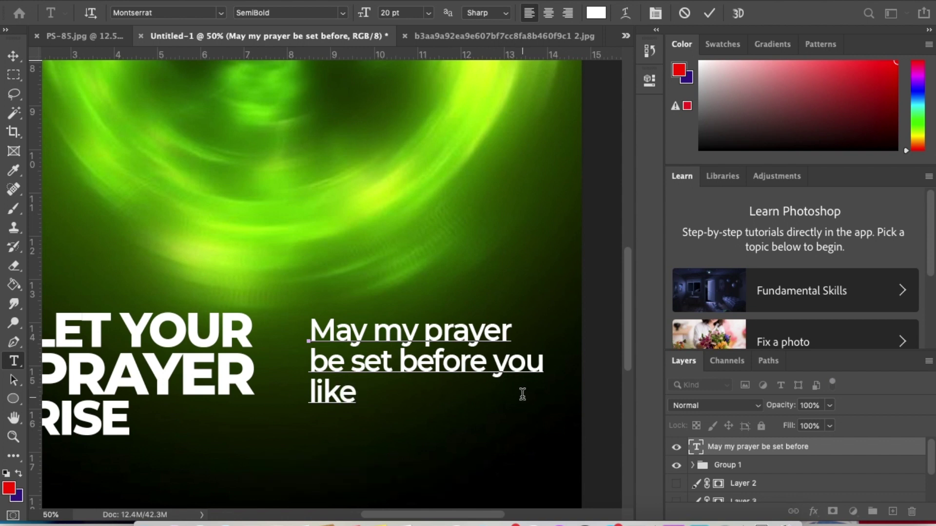
text( incane;)
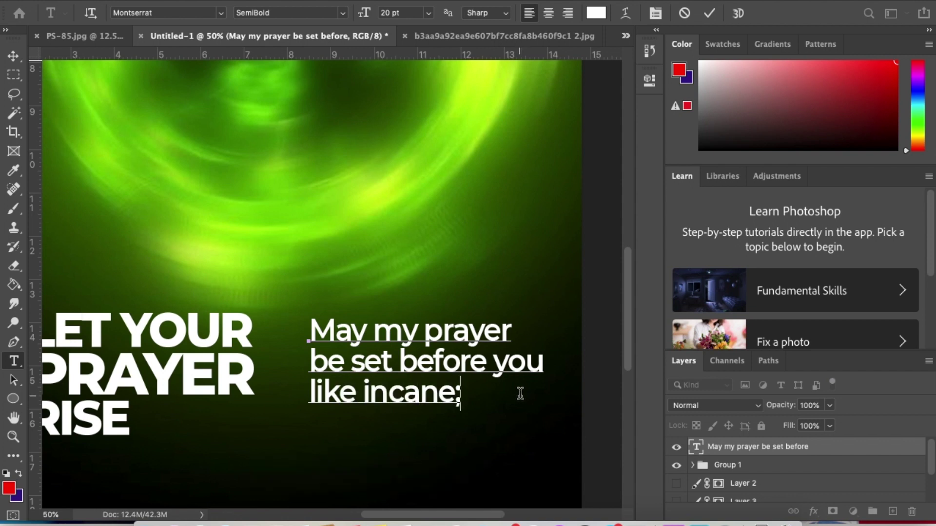
text( may the)
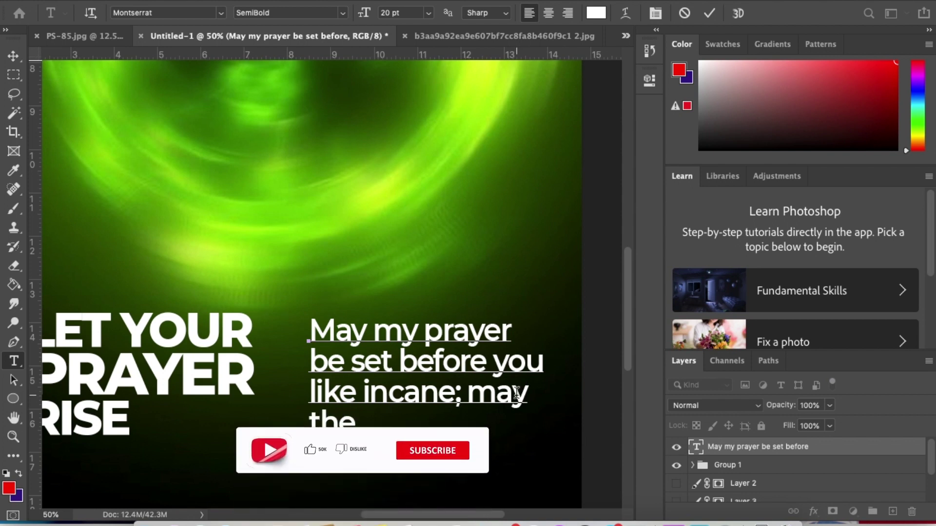
text( liftin)
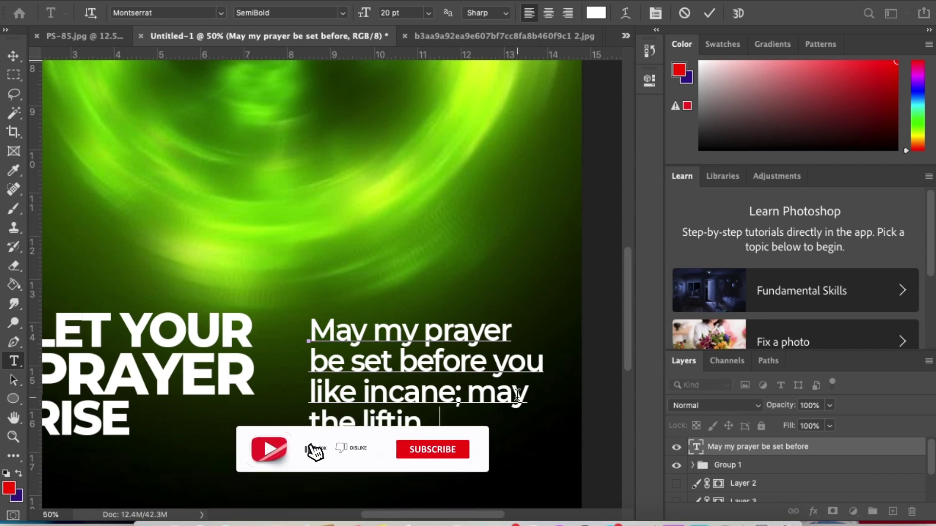
text(g up of)
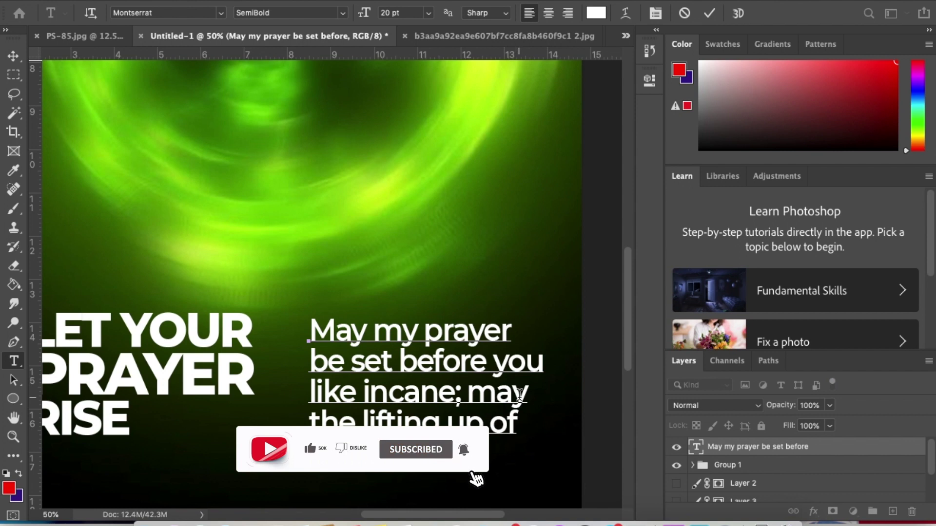
text( my hands be l)
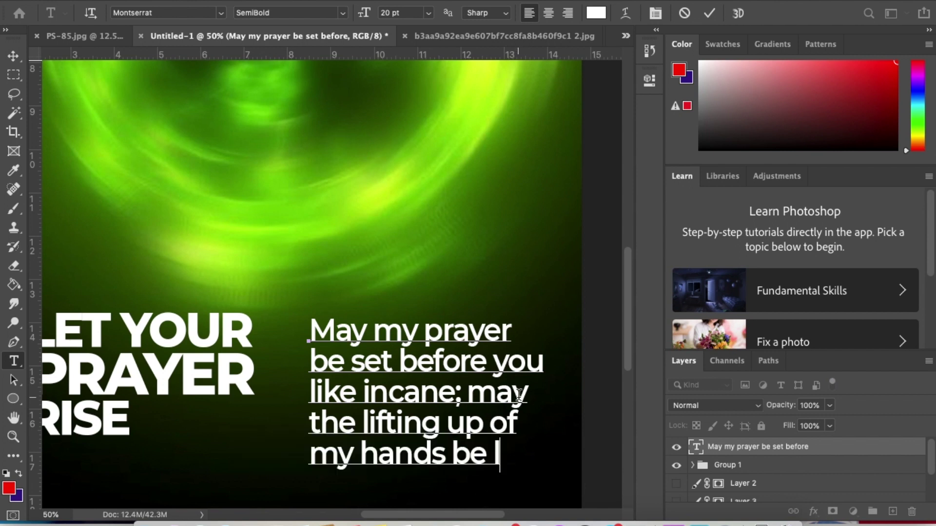
text(ike)
text( the ec)
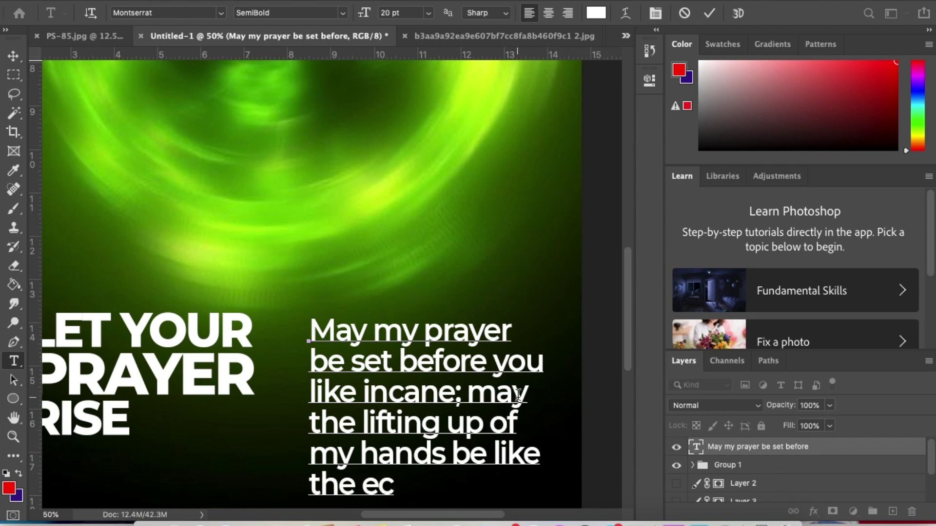
key(BackSpace)
text(ve)
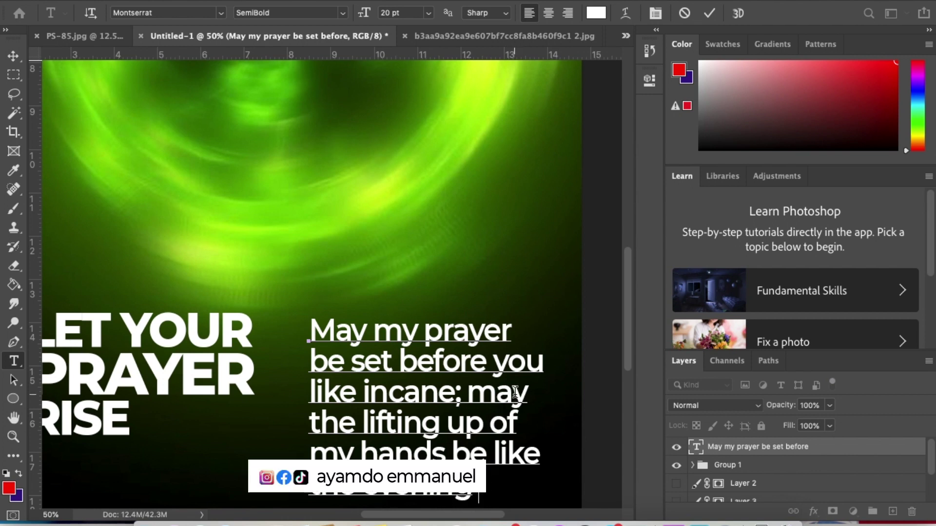
key(ctrl+minus)
key(ctrl+a)
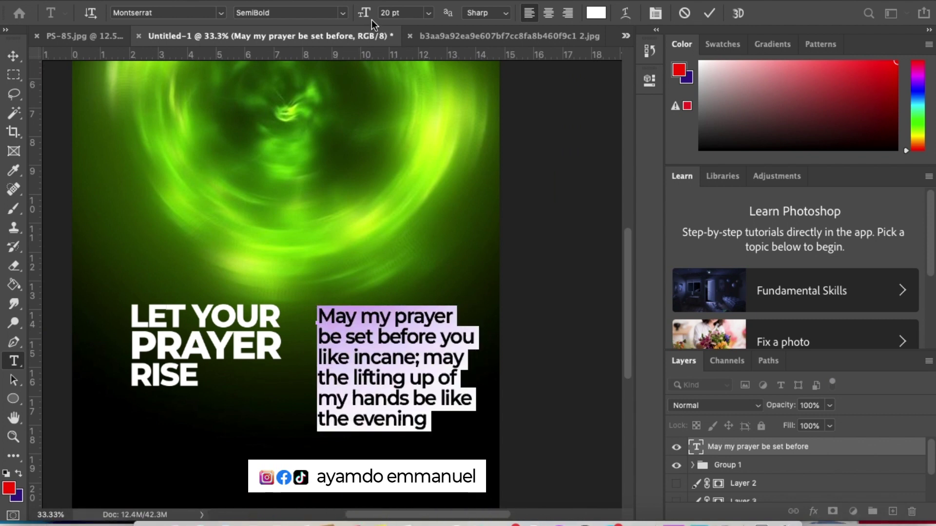
Set the verse to 16 pt and move the first line break to 'before you'
drag(371, 20, 368, 20)
click(321, 329)
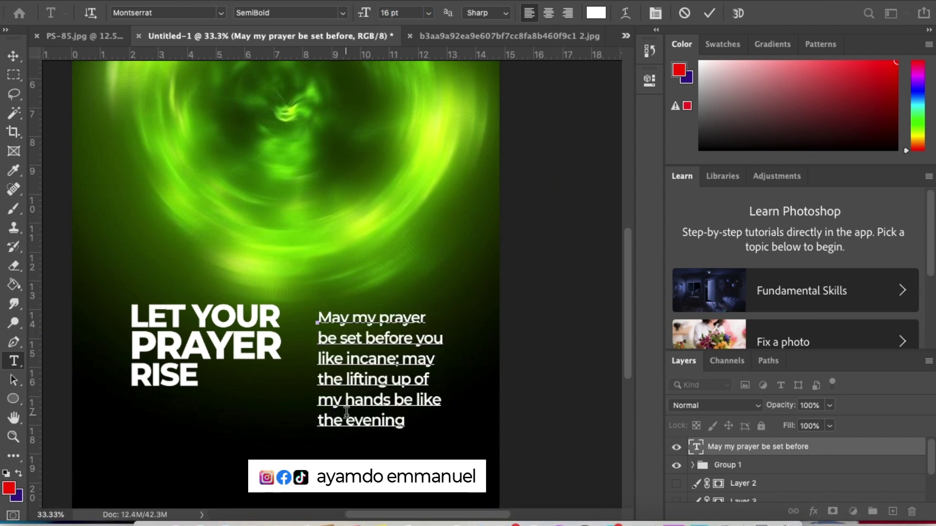
key(BackSpace)
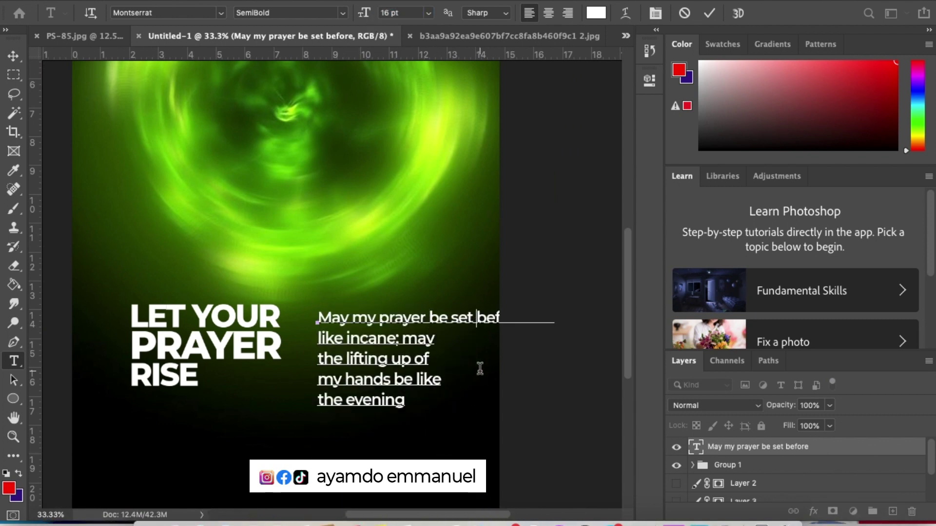
key(Return)
Tighten the verse's line spacing below 19.18 pt
key(ctrl+a)
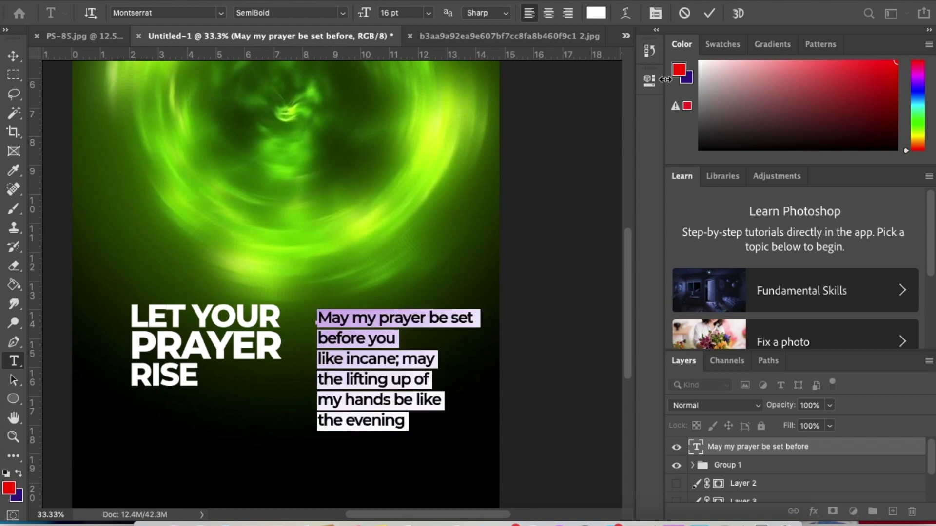
click(649, 79)
drag(519, 270, 515, 269)
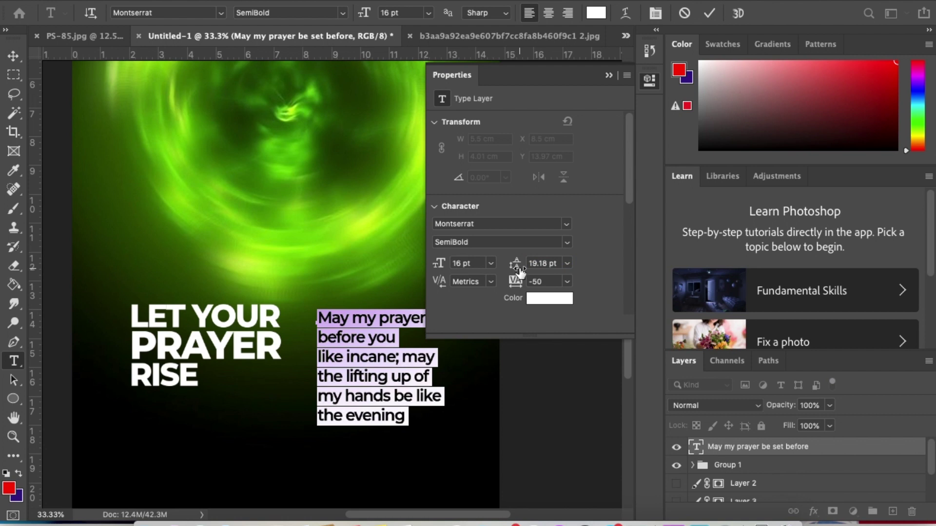
drag(520, 270, 512, 271)
click(608, 75)
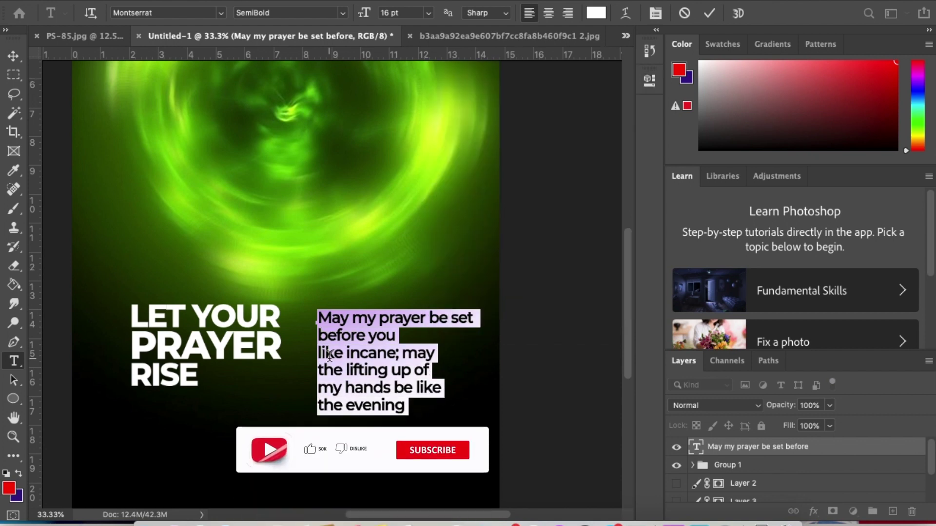
Rewrap the remaining verse into five lines and commit the text
click(318, 353)
key(BackSpace)
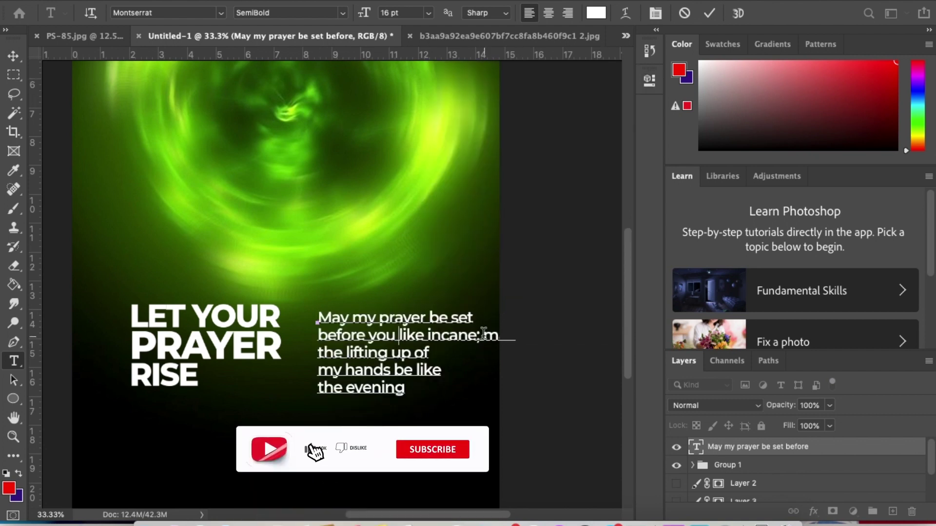
click(483, 333)
key(Return)
key(Delete)
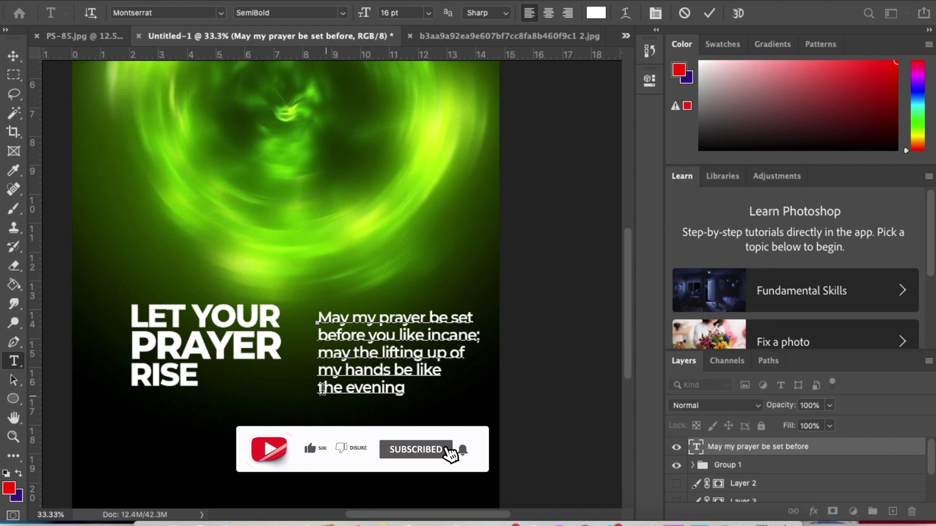
click(322, 388)
key(Delete)
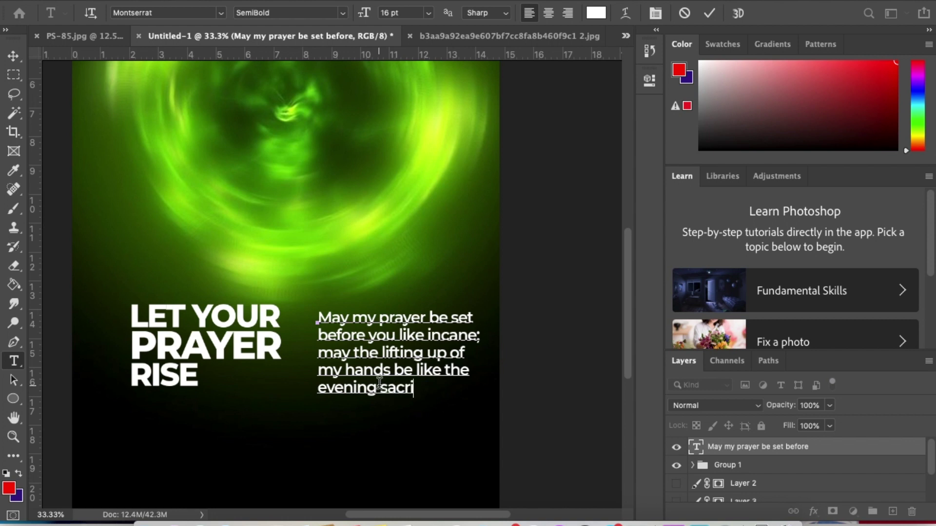
click(709, 14)
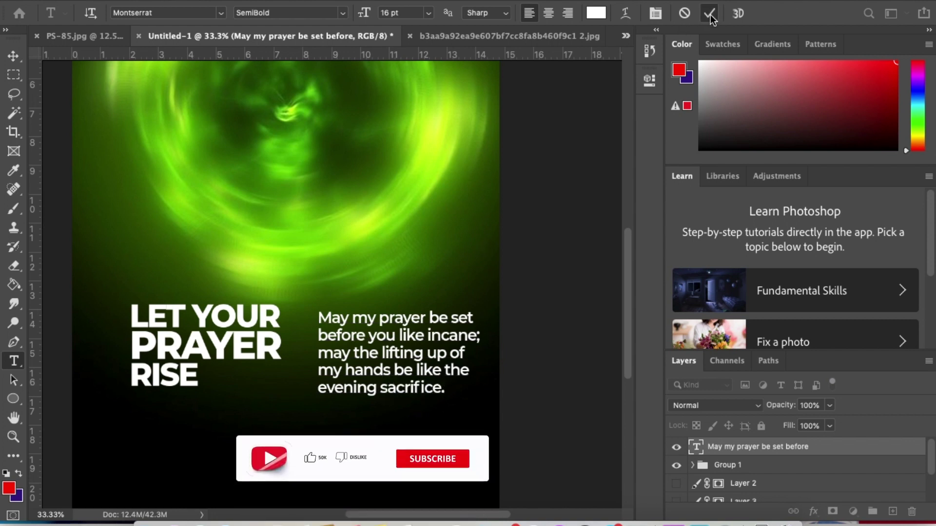
click(13, 55)
key(ctrl+minus)
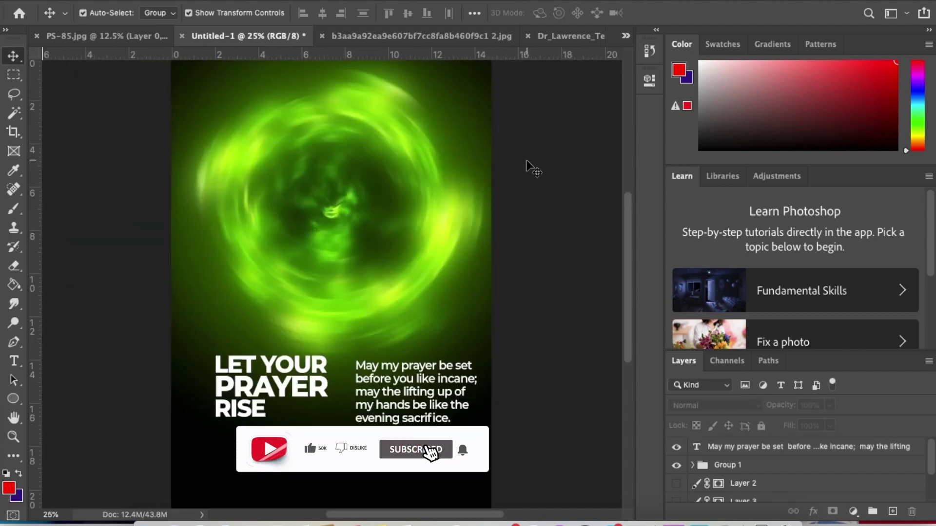
Change the verse's line spacing to 15.18 pt
key(ctrl+plus)
drag(628, 254, 628, 305)
double_click(447, 279)
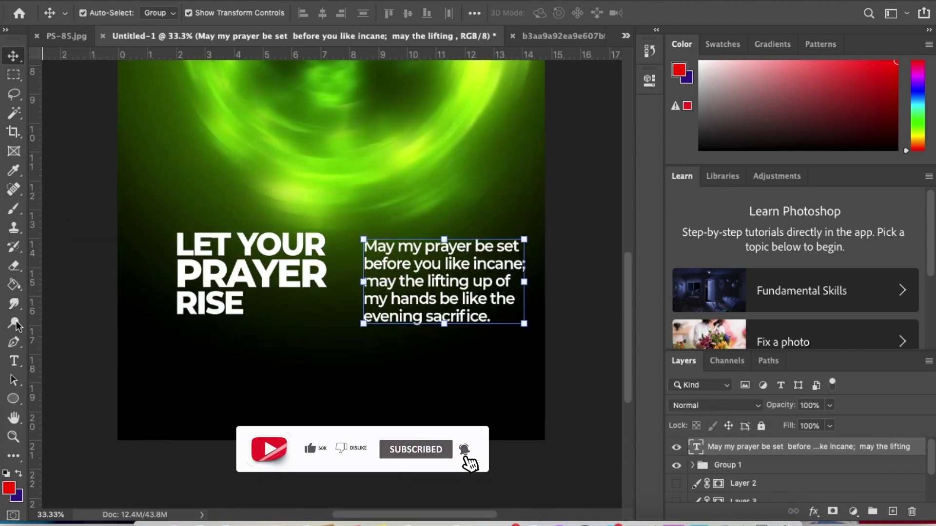
key(ctrl+a)
click(649, 80)
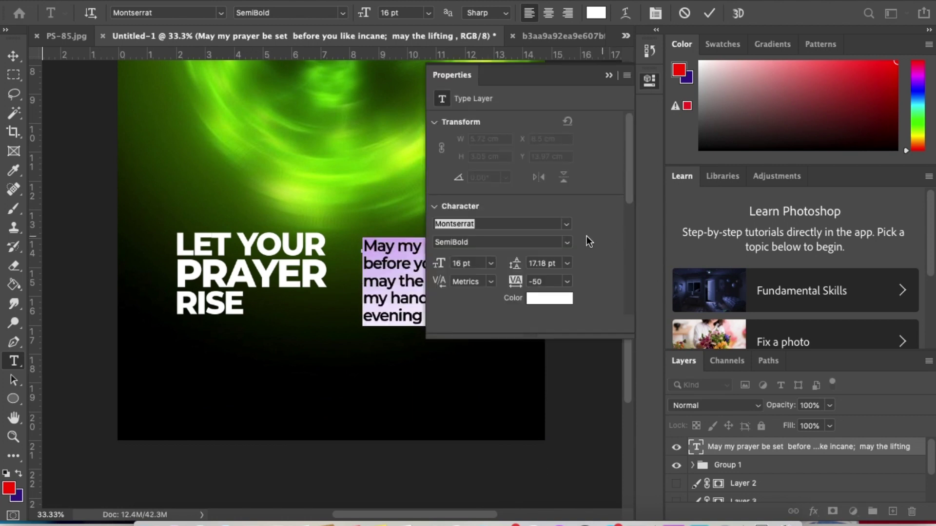
drag(434, 514, 470, 514)
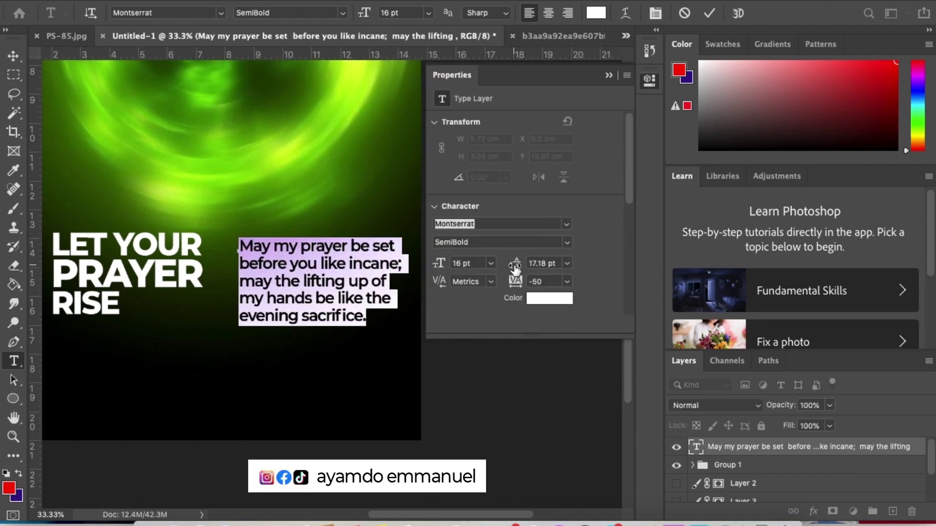
drag(517, 264, 513, 268)
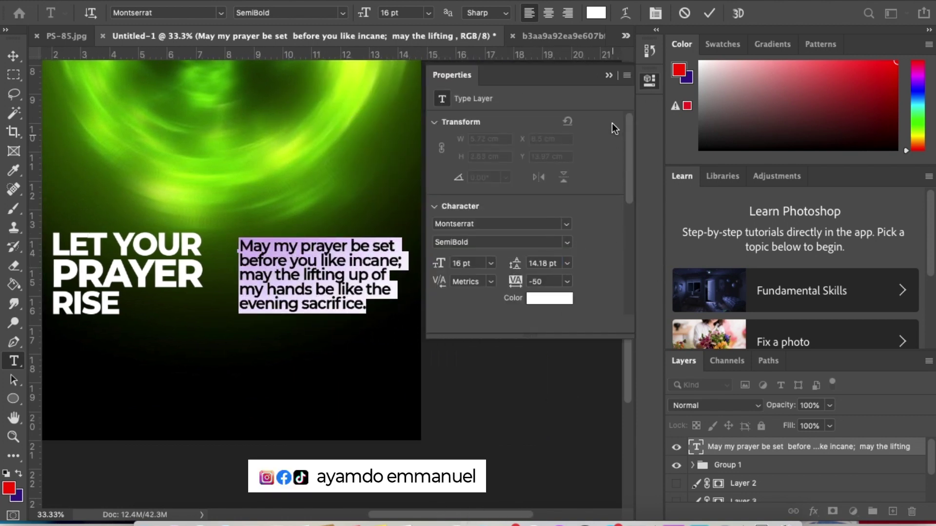
click(649, 80)
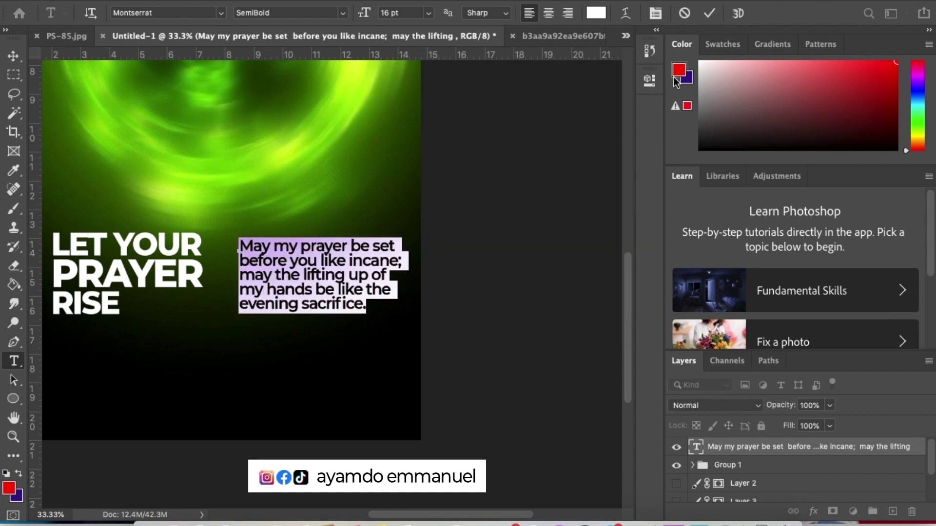
click(650, 80)
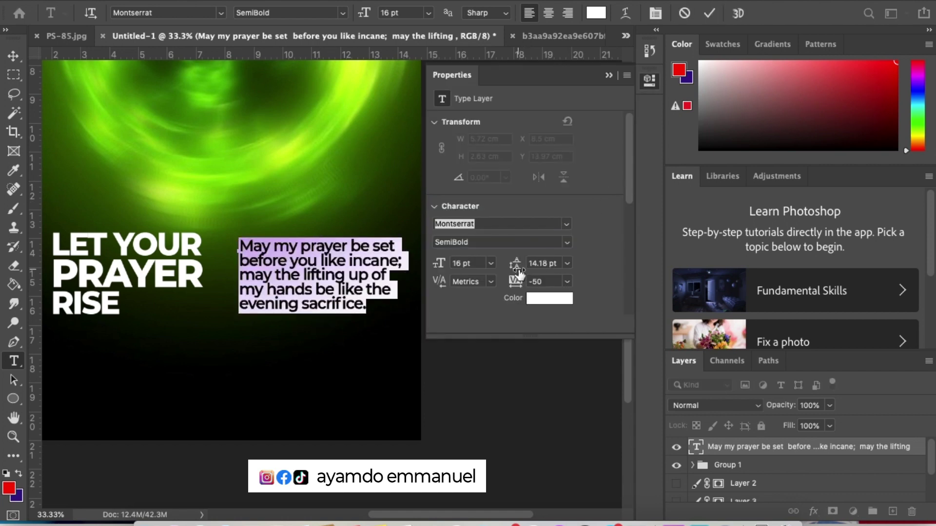
drag(520, 272, 519, 269)
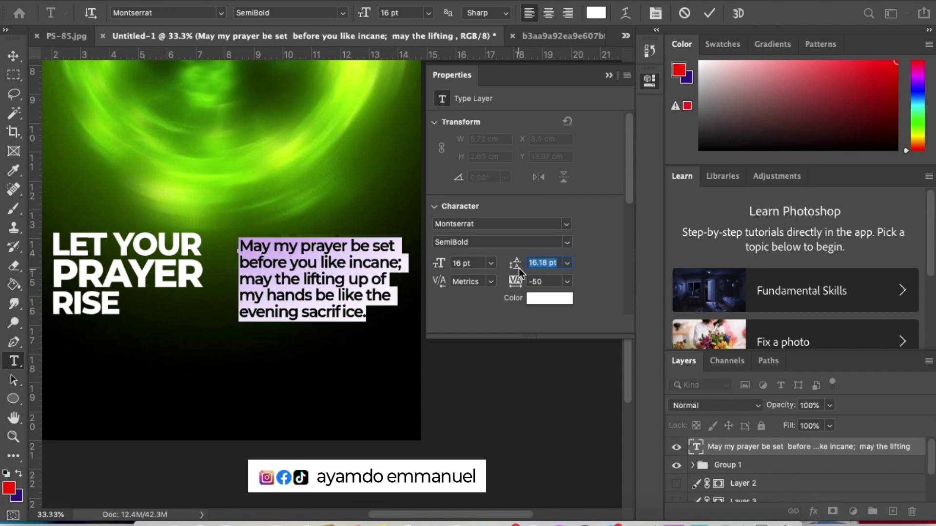
click(710, 13)
Increase the verse's line spacing to 17.18 pt
click(239, 246)
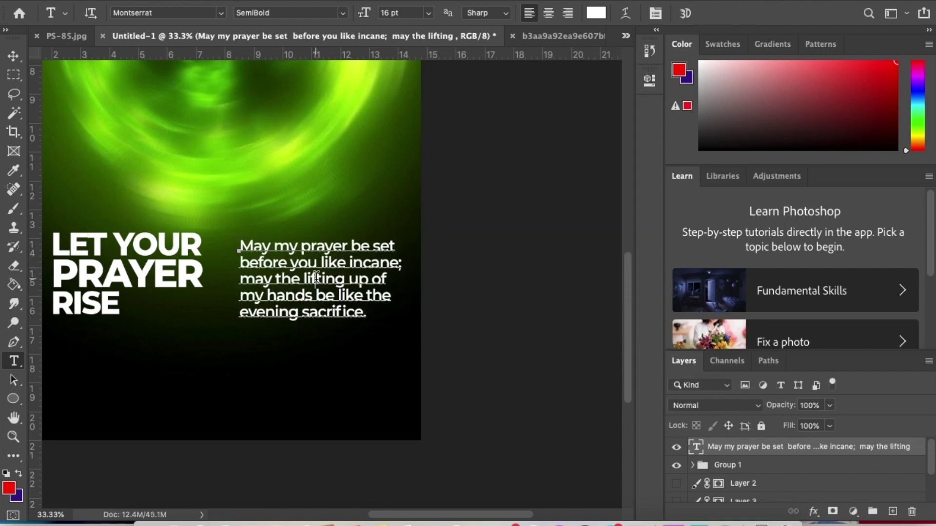
key(ctrl+a)
click(649, 79)
drag(516, 276, 520, 277)
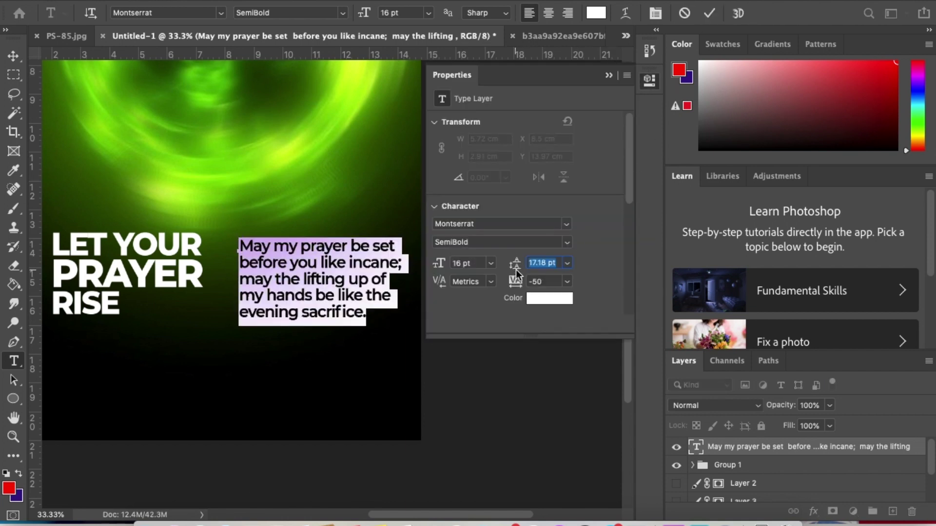
click(609, 75)
click(711, 15)
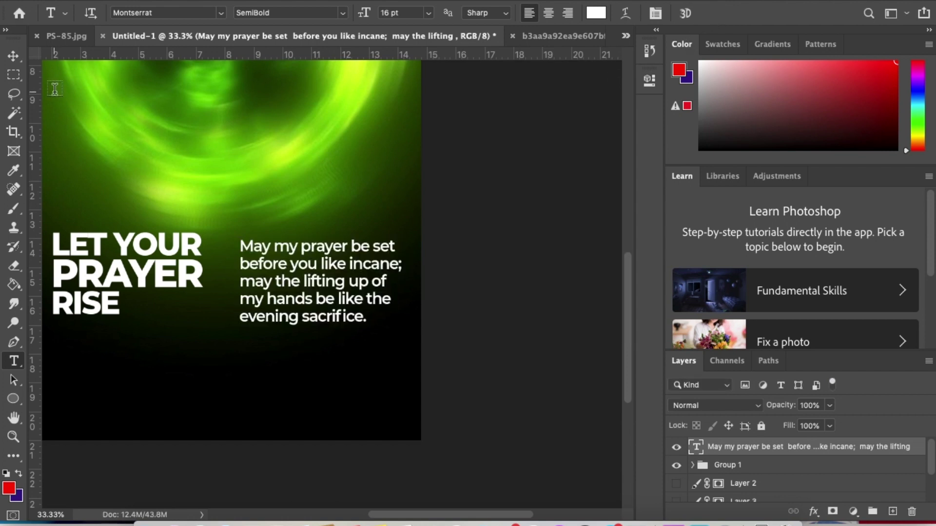
Shift Group 1 and the verse text slightly left together
key(v)
drag(472, 515, 445, 519)
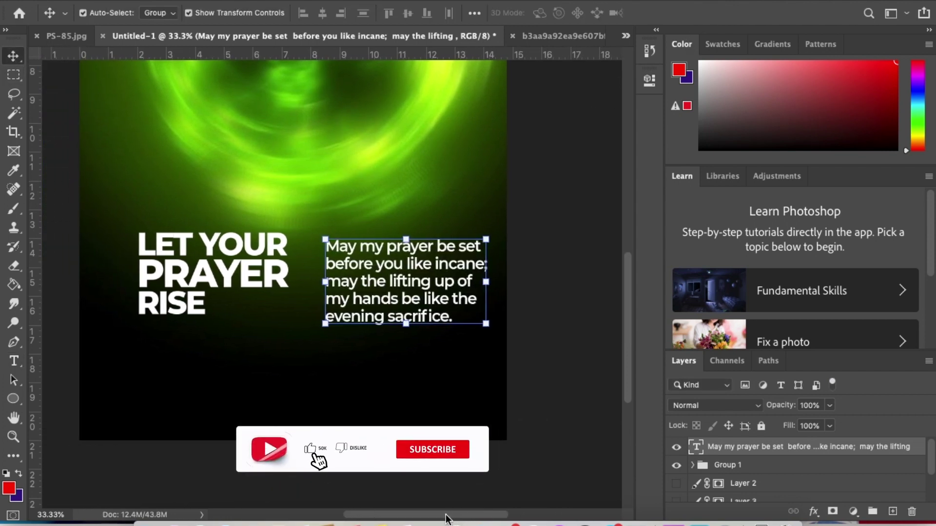
click(253, 273)
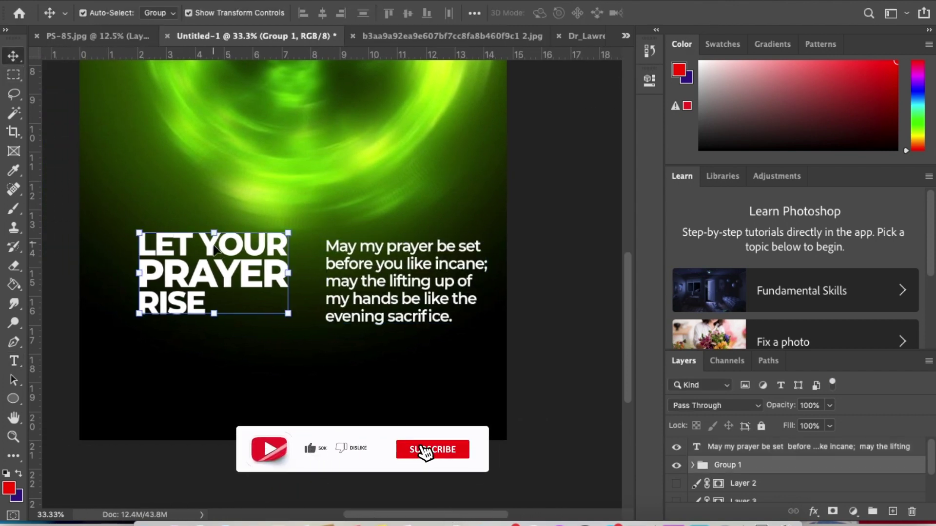
shift+click(378, 253)
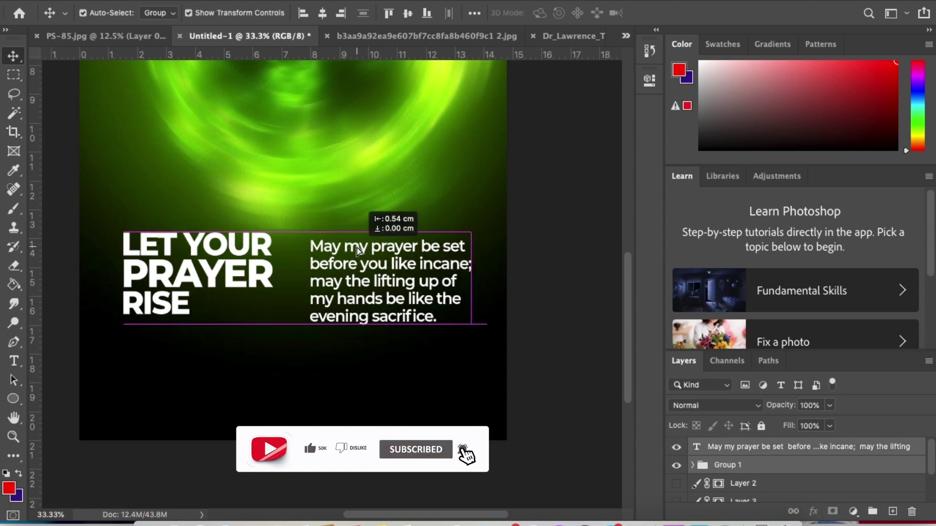
drag(375, 251, 355, 250)
click(555, 290)
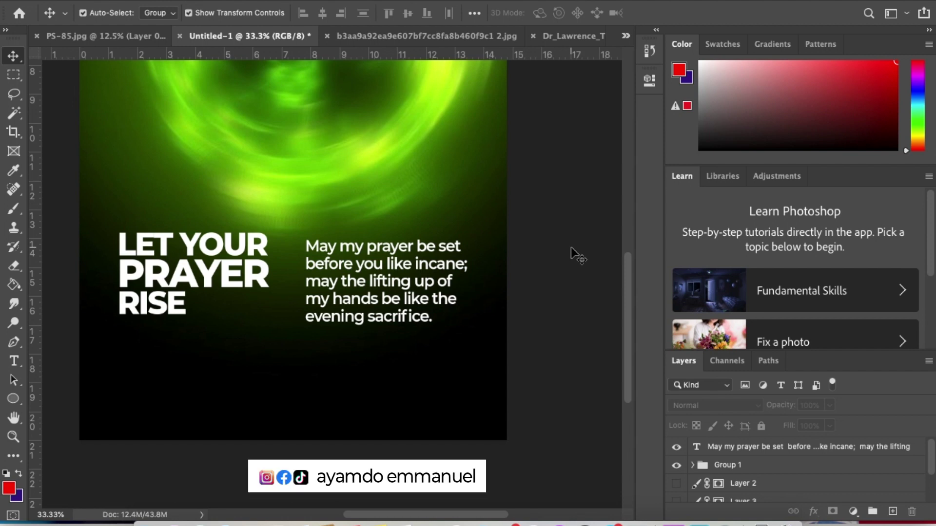
Step the scripture paragraph down from 15 to 13 pt and rejoin its opening lines
key(t)
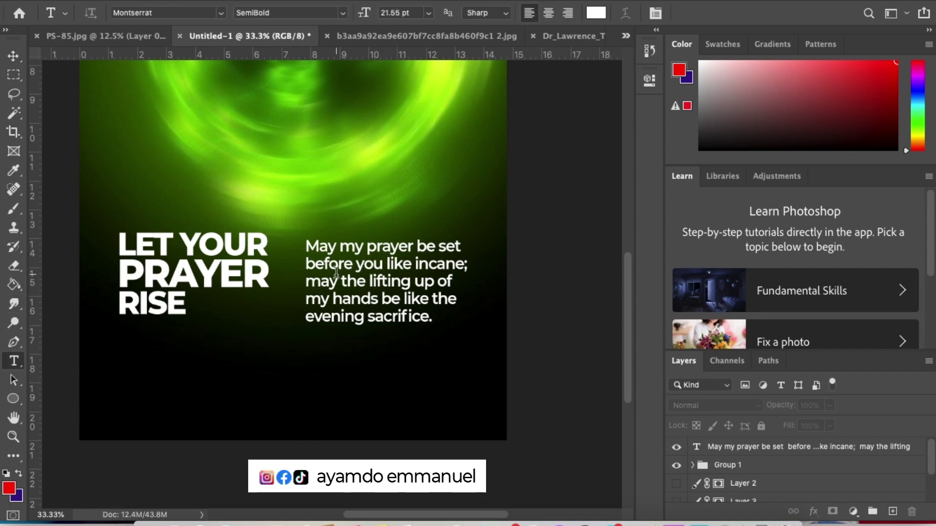
click(336, 273)
key(ctrl+a)
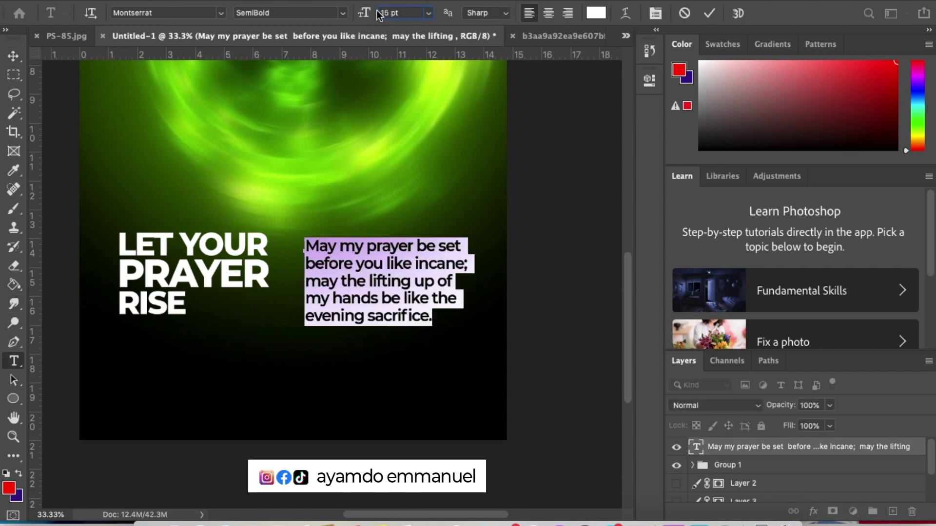
key(Return)
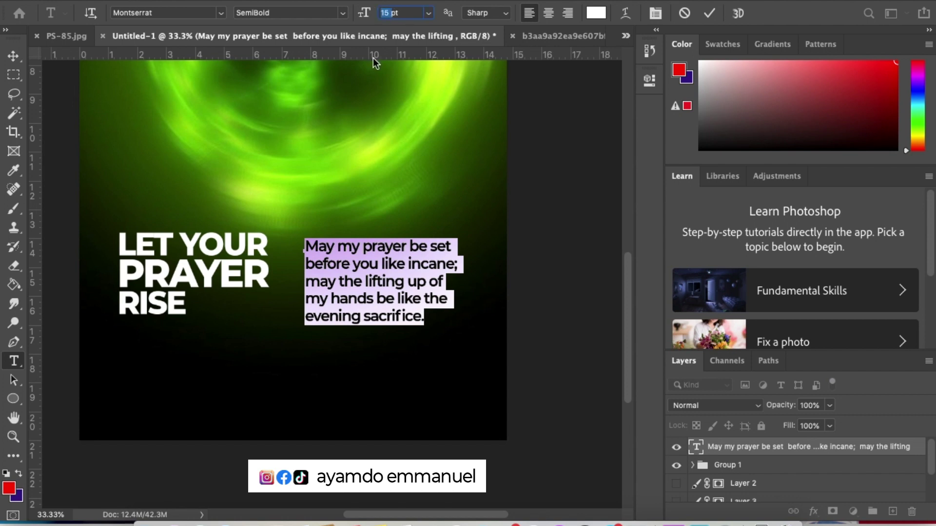
text(14)
key(Return)
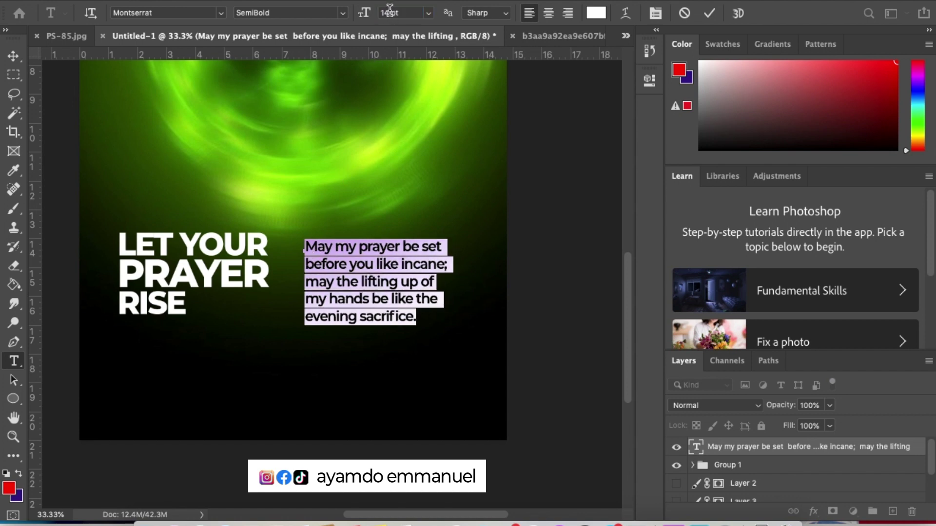
text(13)
key(Return)
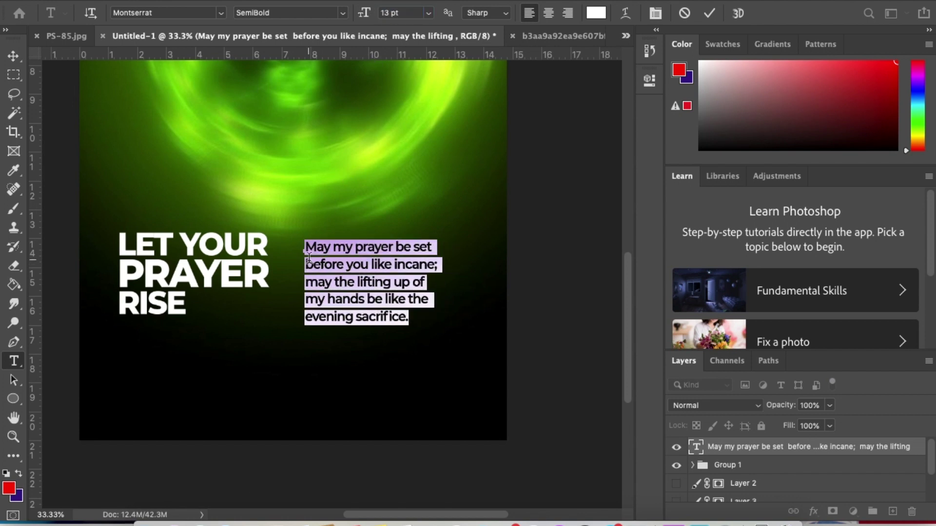
click(309, 258)
key(BackSpace)
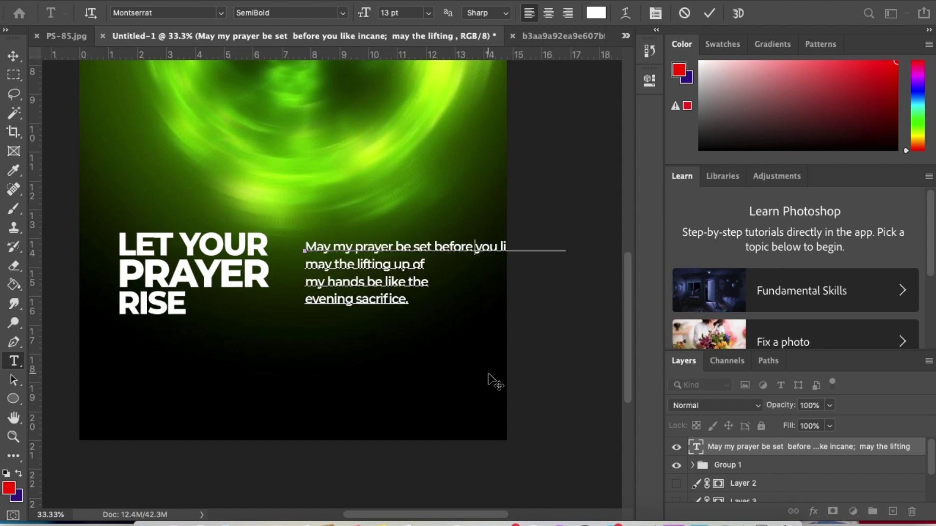
key(Return)
Tighten the verse leading to 14.18 pt and rewrap it into four lines ending 'evening sacrifice.'
key(ctrl+a)
click(649, 80)
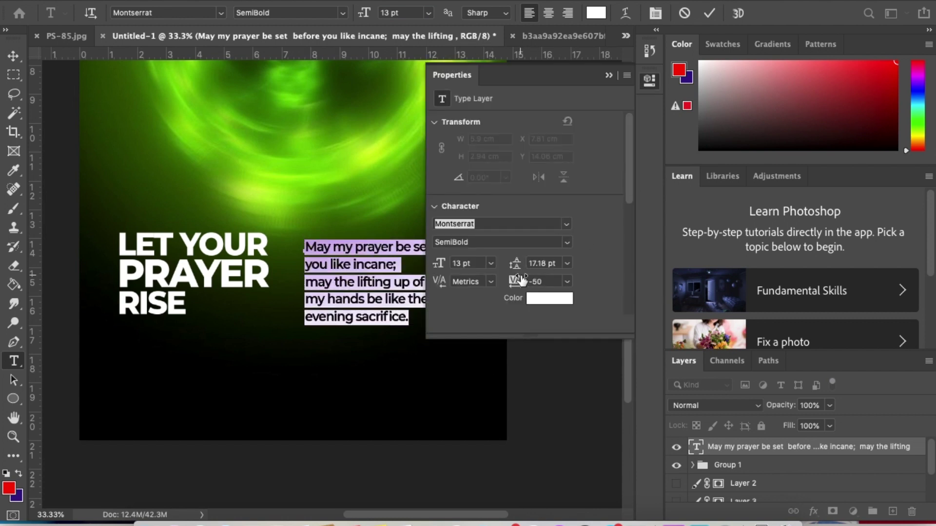
drag(517, 265, 502, 266)
click(368, 282)
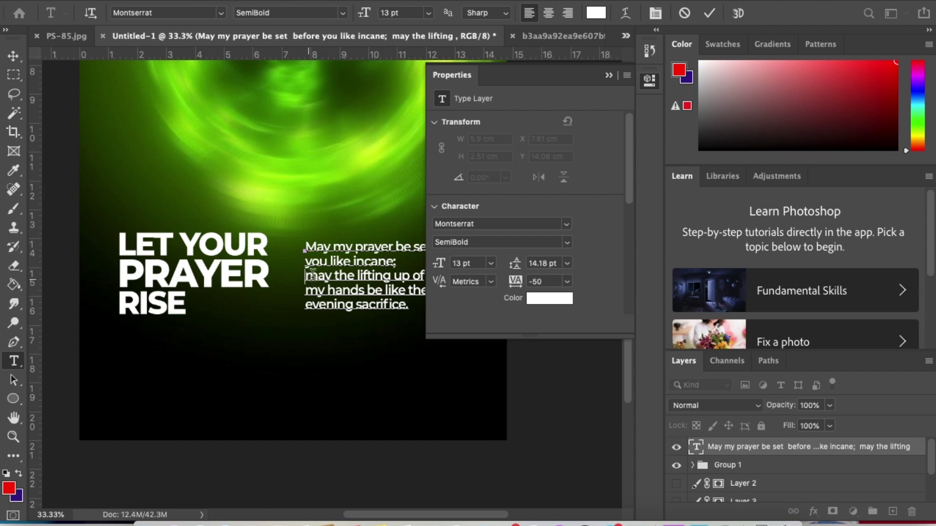
click(622, 172)
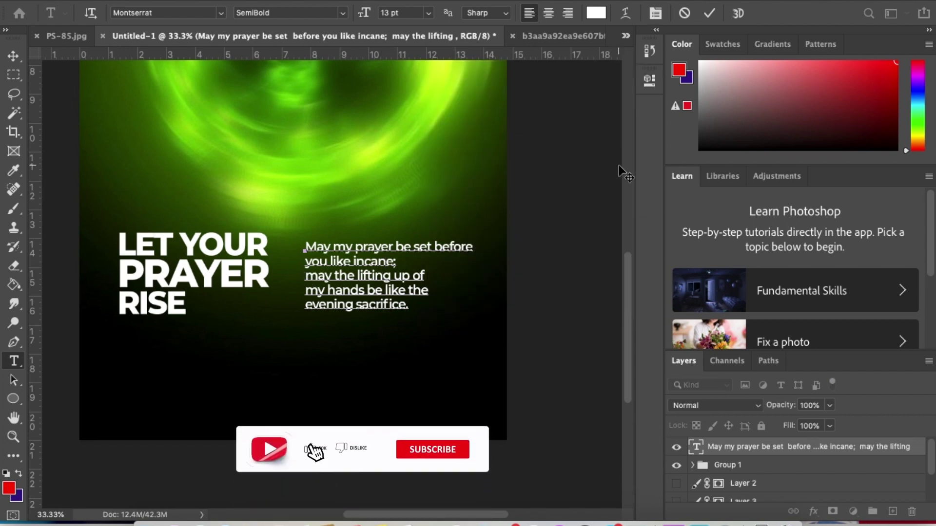
key(BackSpace)
key(Down)
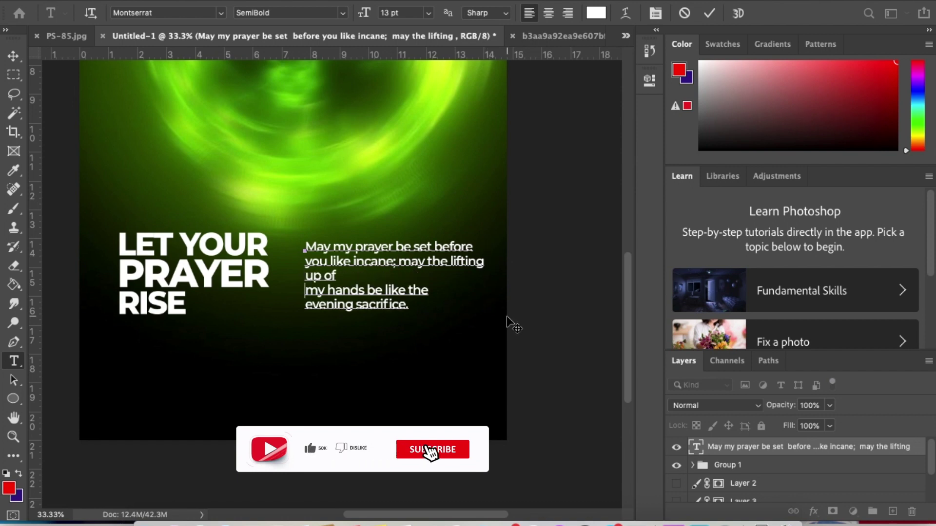
key(BackSpace)
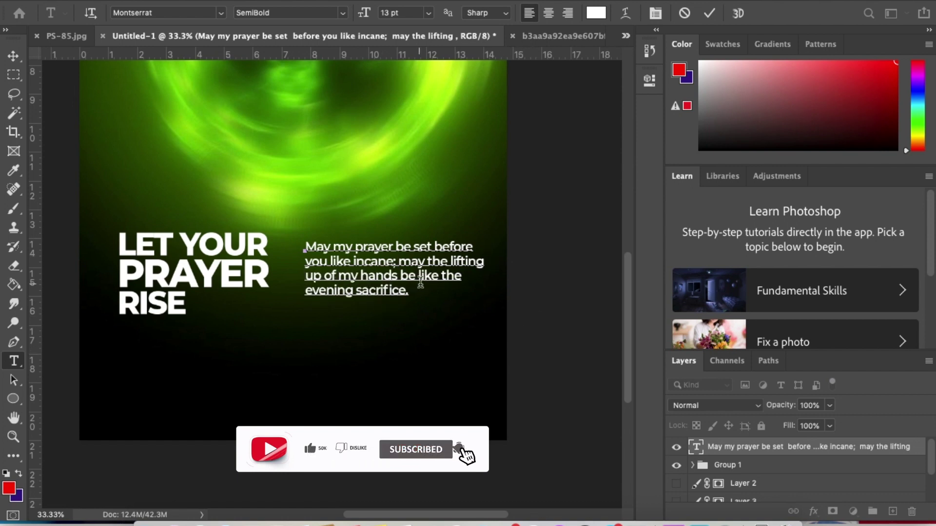
click(709, 13)
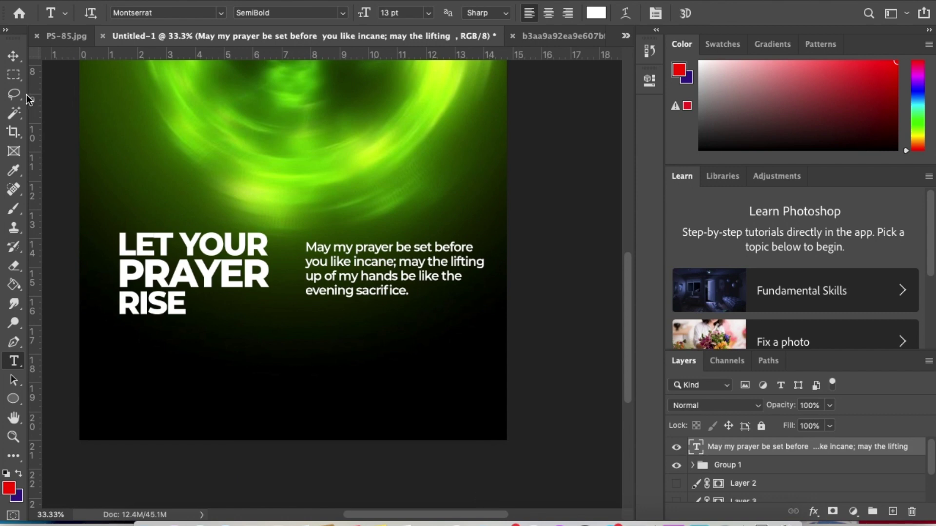
Show both men's photo layers to check the poster layout
key(ctrl+minus)
key(ctrl+minus)
key(ctrl+plus)
key(ctrl+plus)
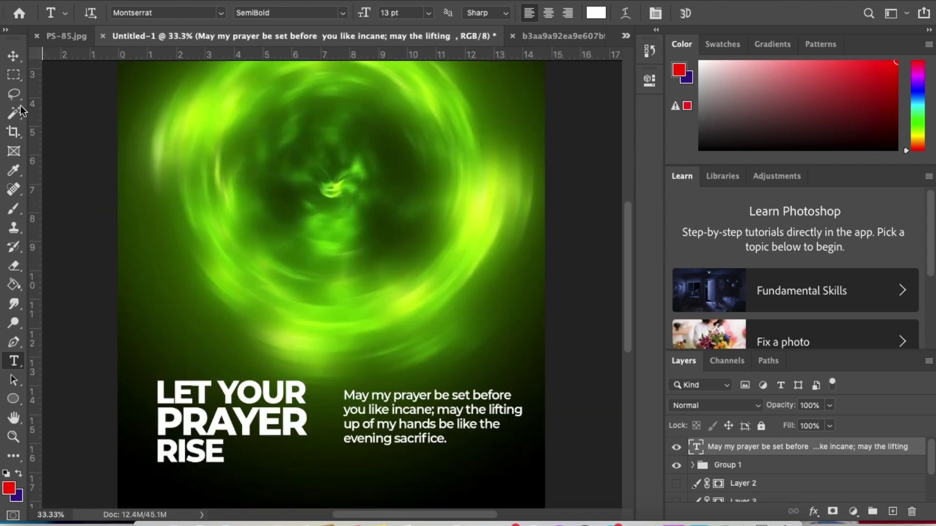
drag(626, 281, 625, 309)
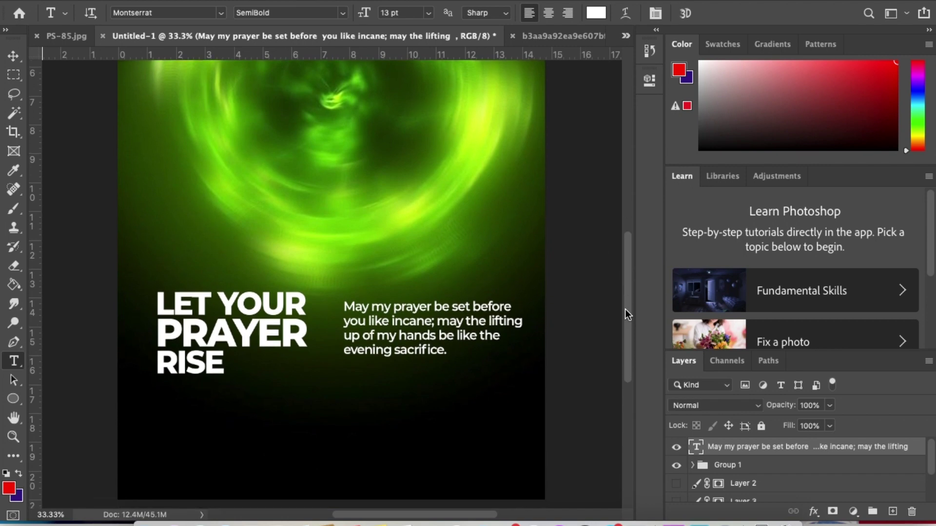
click(676, 484)
click(676, 501)
Drag the verse under RISE, aligned to the headline's left edge, then hide the men's layer
key(ctrl+minus)
key(ctrl+minus)
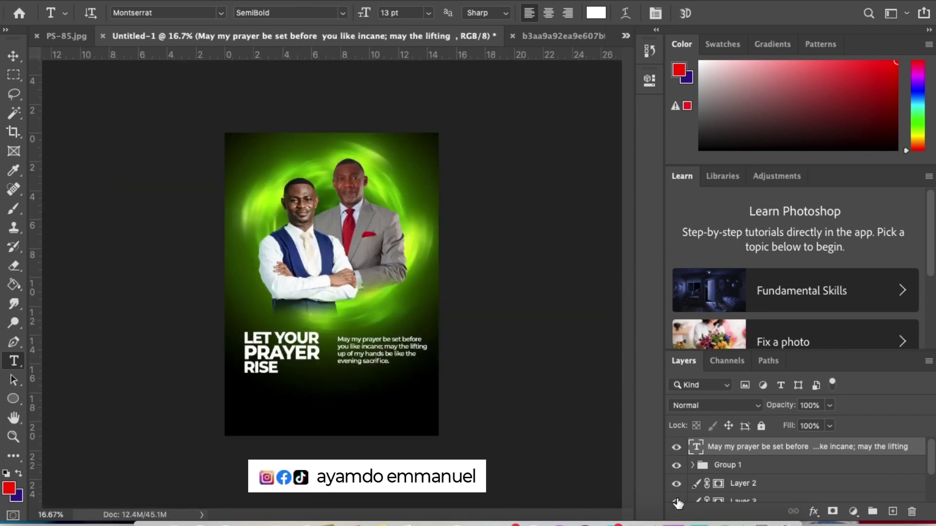
key(ctrl+plus)
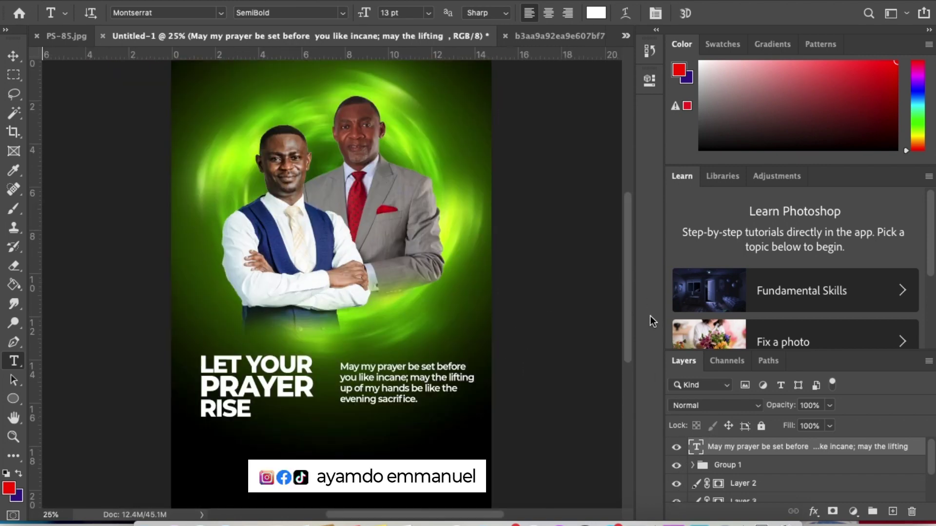
scroll(427, 250, down, 3)
click(13, 56)
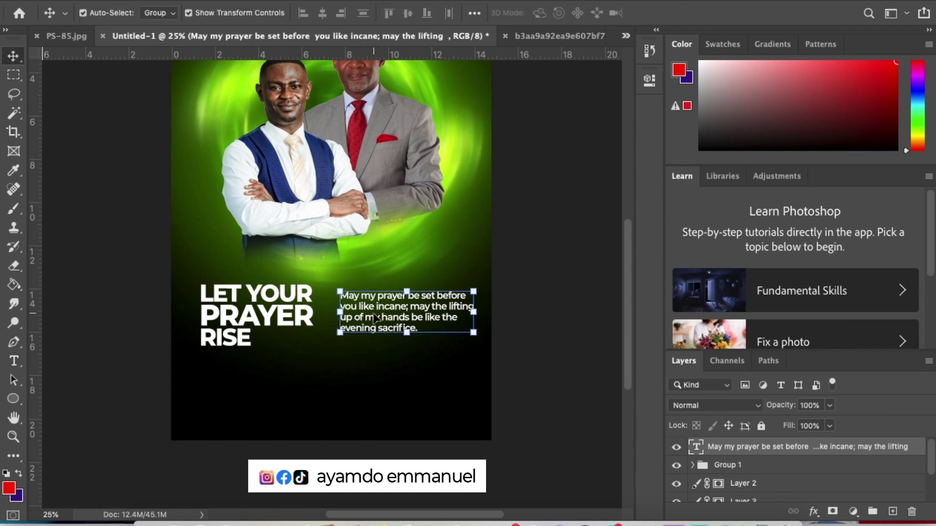
drag(374, 316, 235, 389)
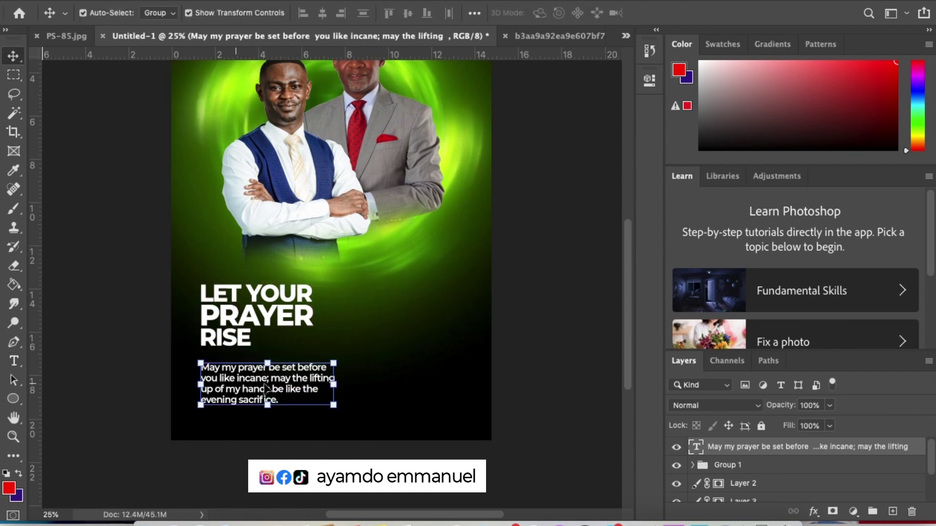
click(518, 320)
scroll(520, 320, up, 3)
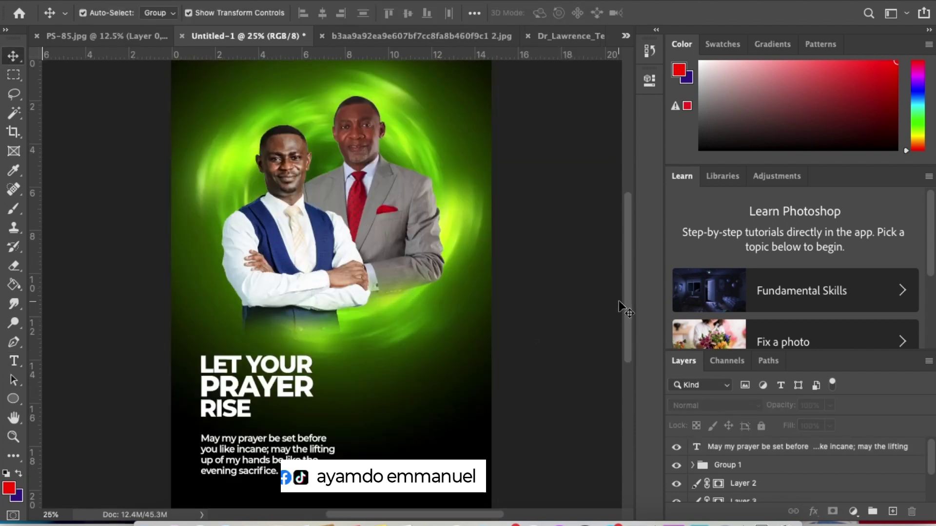
drag(618, 300, 621, 330)
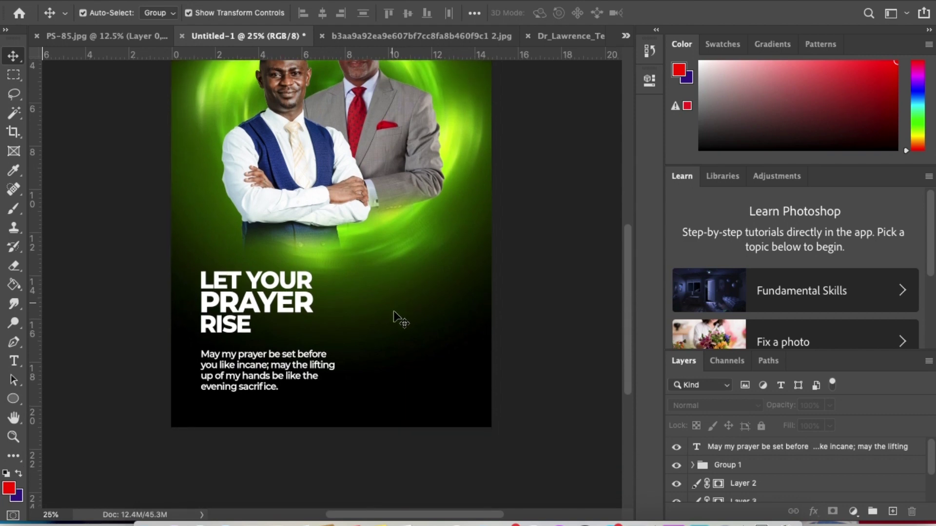
key(ctrl+minus)
key(ctrl+plus)
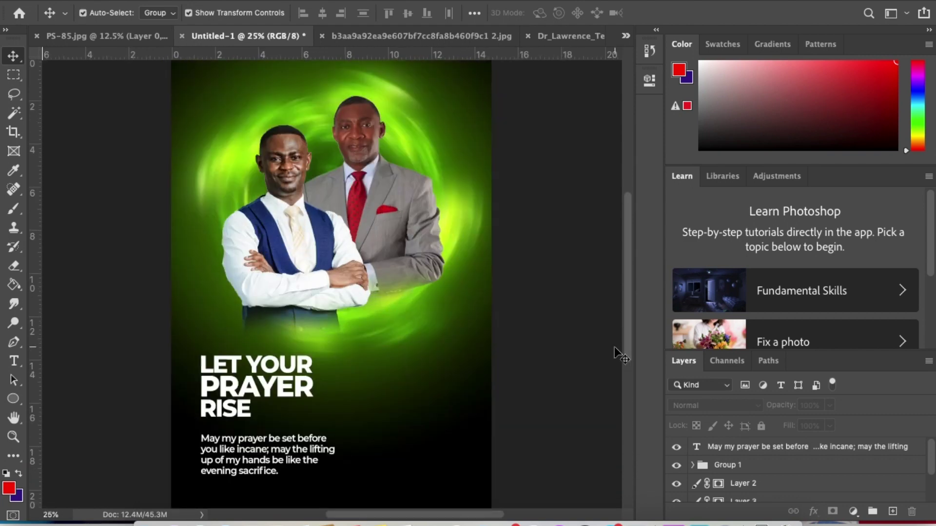
mouse_move(631, 334)
mouse_down()
mouse_move(628, 353)
mouse_move(622, 320)
mouse_move(622, 355)
mouse_up()
click(677, 483)
Hide the second photo layer and zoom in on the headline area
click(676, 501)
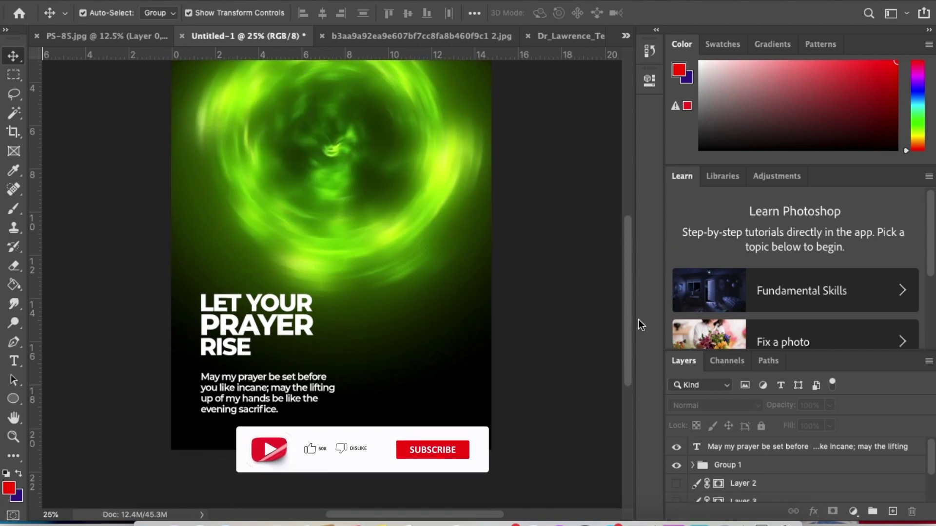
drag(638, 320, 629, 323)
key(ctrl+plus)
scroll(628, 321, left, 2)
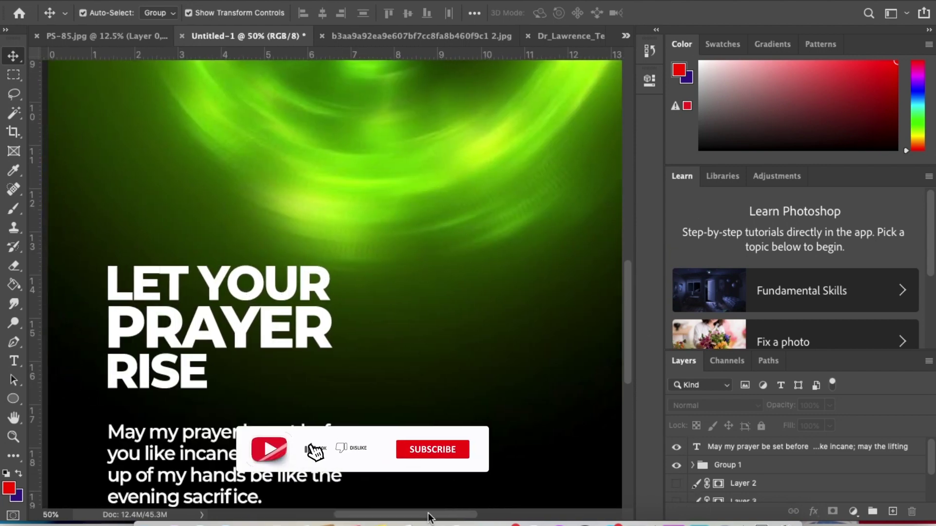
scroll(626, 312, left, 3)
scroll(624, 312, down, 3)
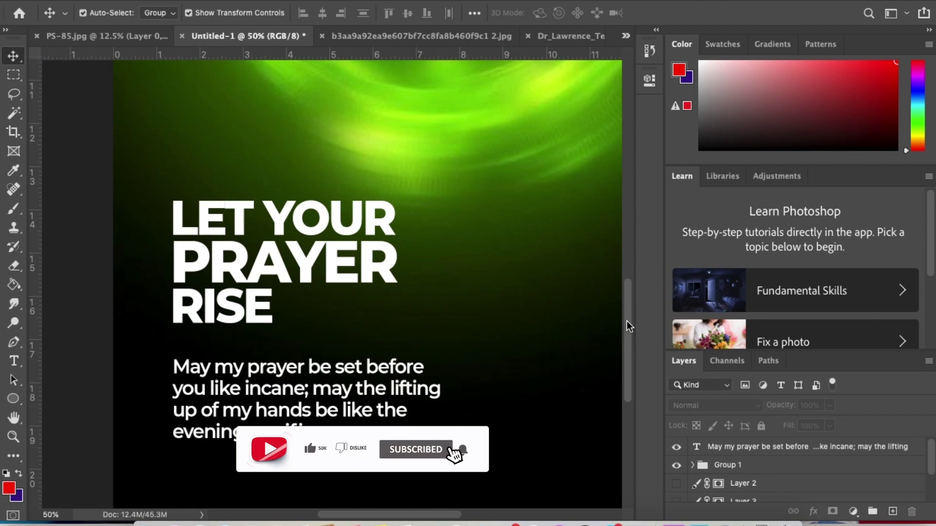
mouse_move(626, 321)
mouse_down()
mouse_move(619, 287)
mouse_move(621, 317)
mouse_move(628, 279)
mouse_move(629, 319)
mouse_up()
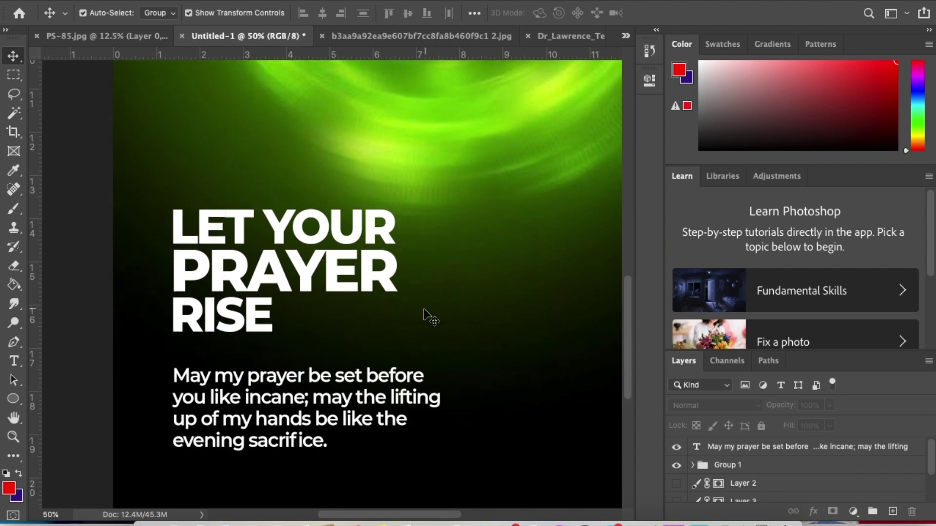
Draw a small rectangle with a red stroke just above the LET YOUR headline
right_click(13, 398)
click(78, 394)
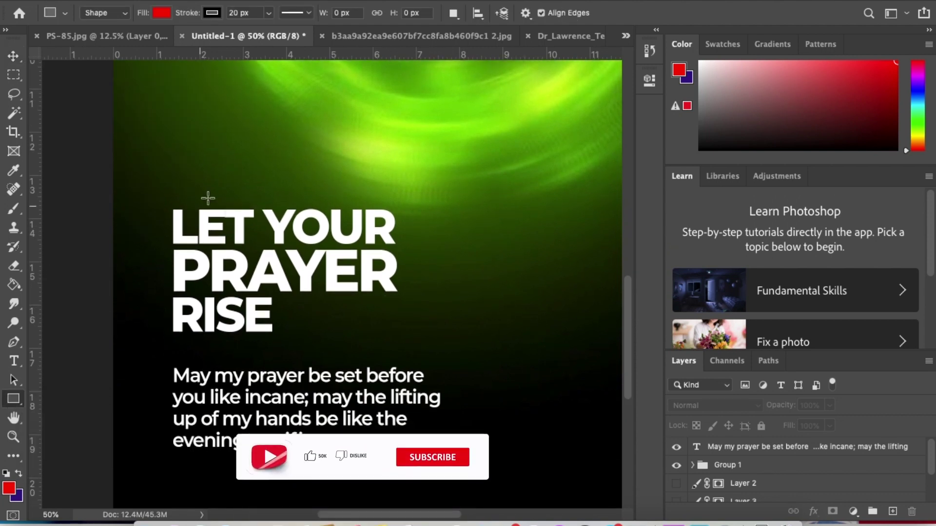
drag(175, 183, 237, 201)
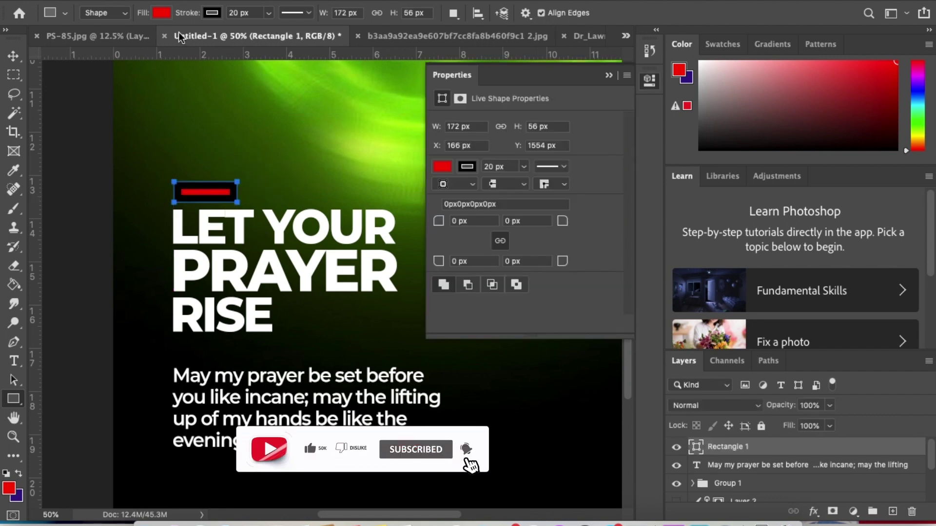
click(213, 14)
click(199, 91)
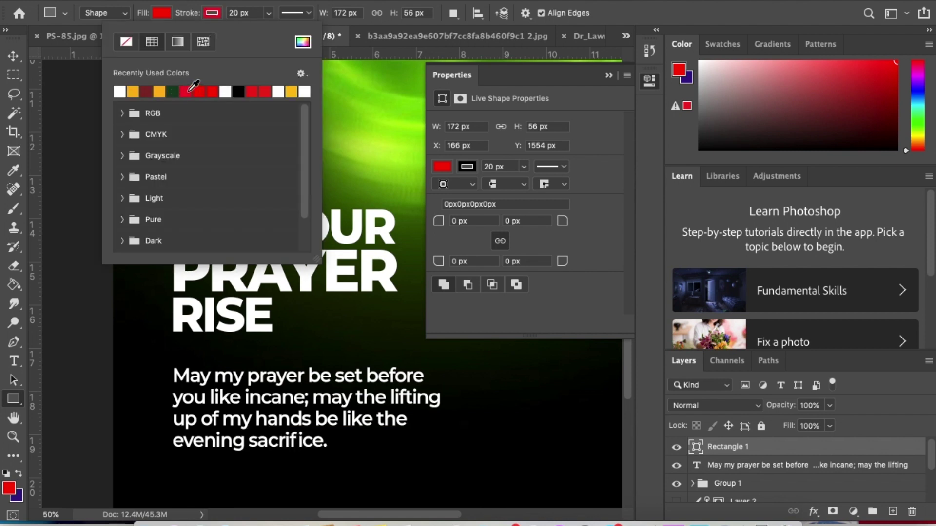
click(12, 57)
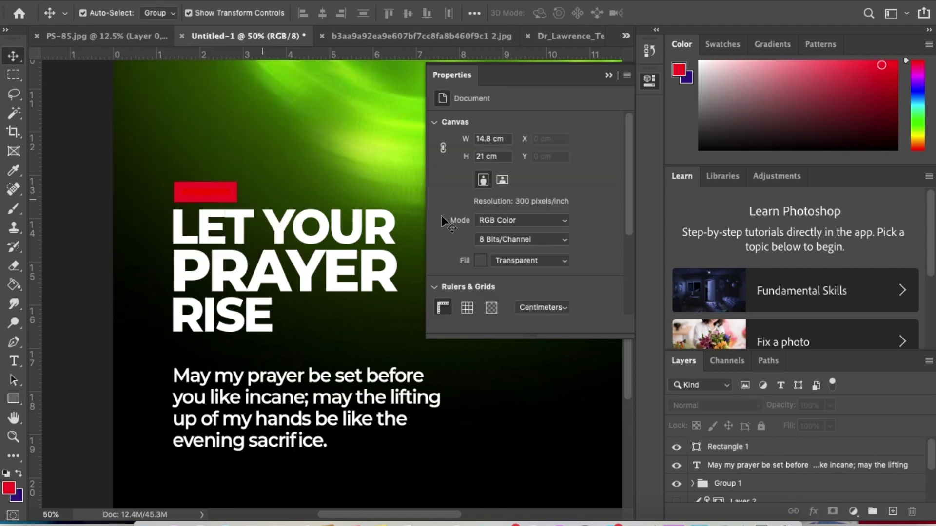
click(609, 75)
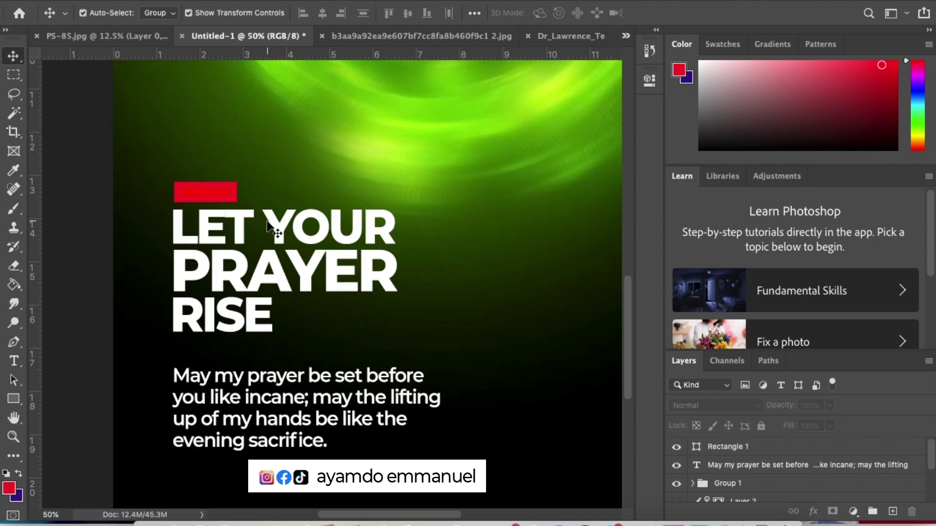
Add a THEME text layer, shrink it, and move it onto the red rectangle
click(13, 360)
click(194, 132)
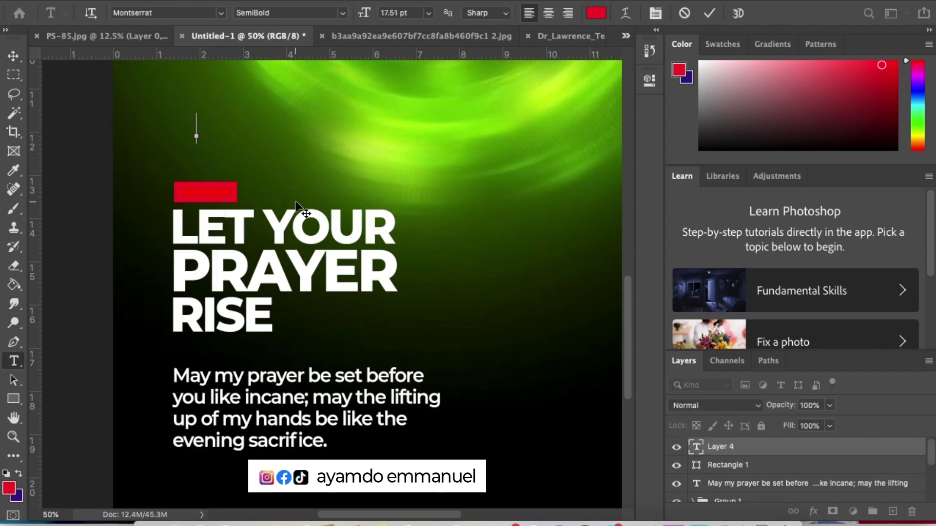
text(THEME)
key(ctrl+a)
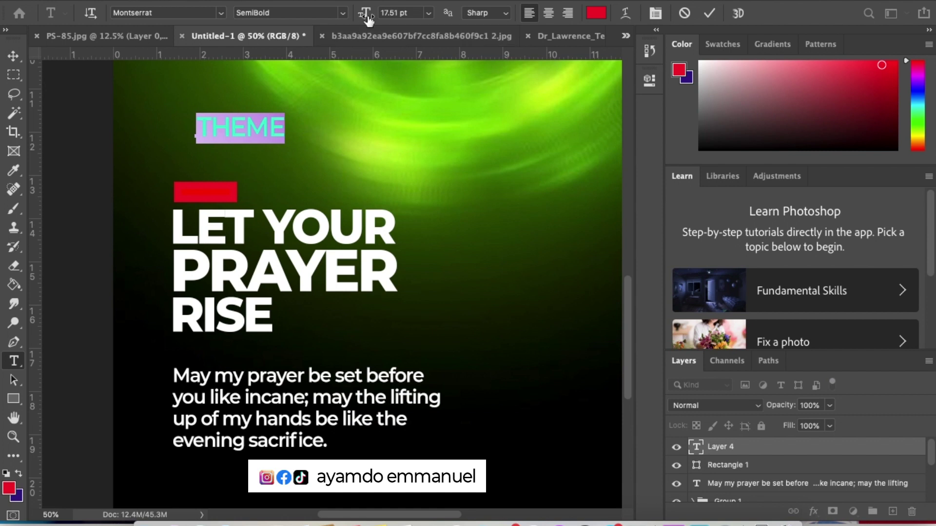
drag(368, 18, 363, 16)
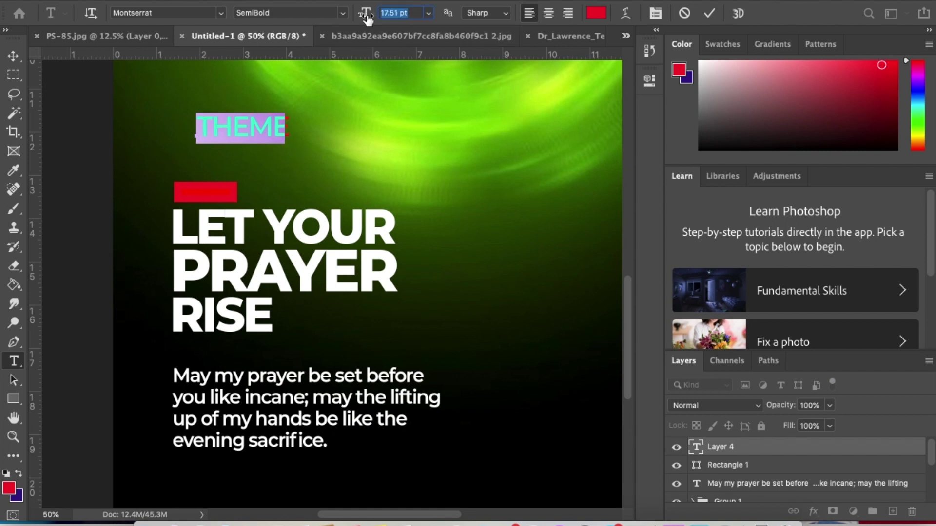
drag(330, 133, 311, 194)
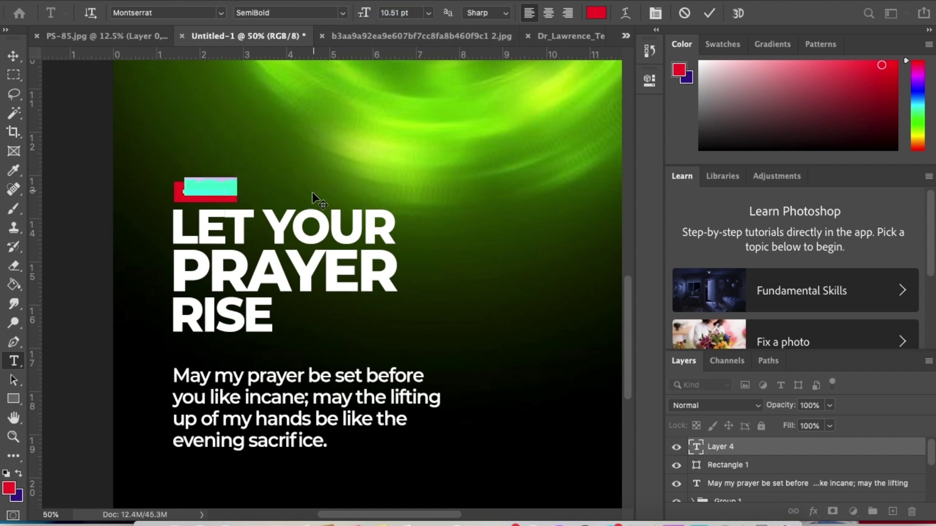
Colour the THEME label #ffffff, set it to 10 pt, and commit it
click(595, 13)
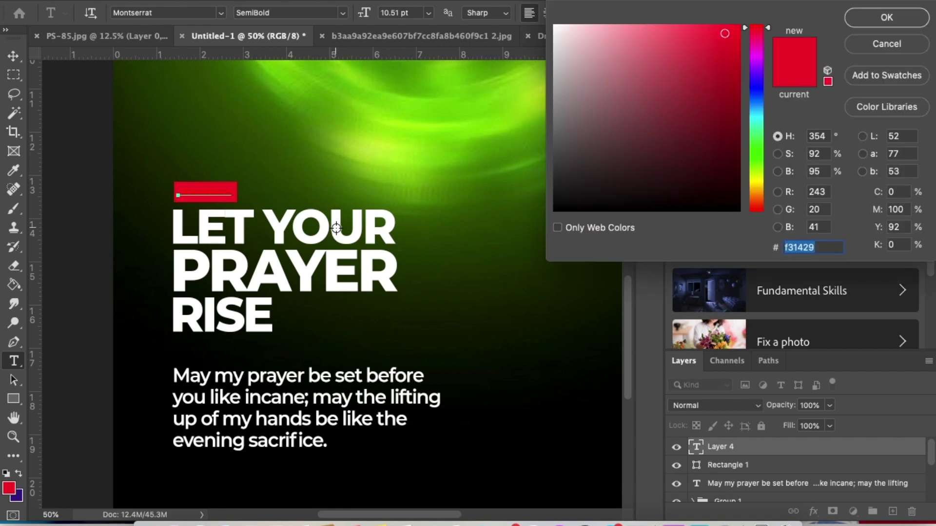
text(ffffff)
click(883, 15)
click(397, 13)
text(10)
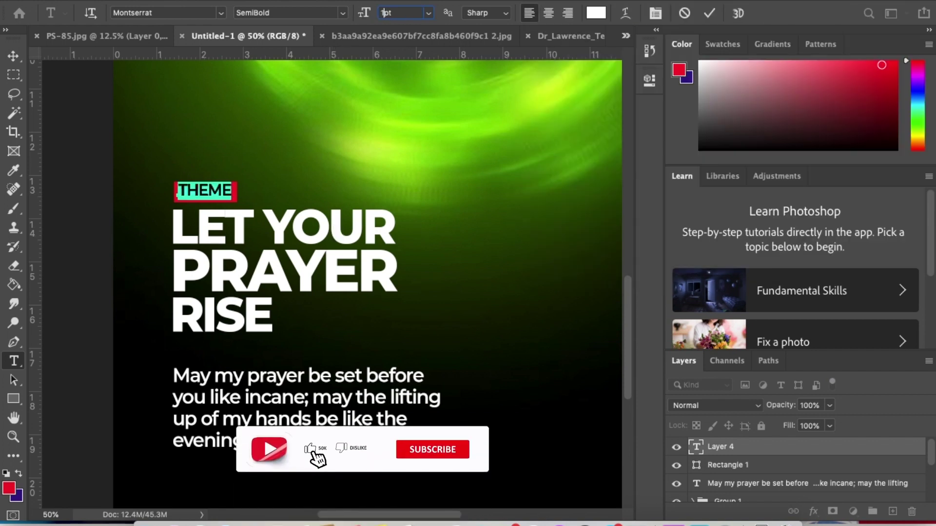
key(Return)
click(12, 56)
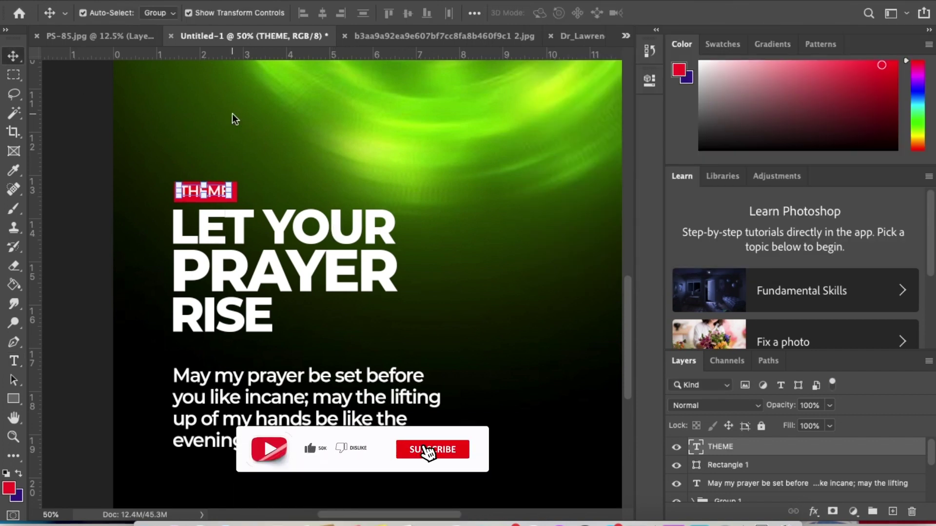
key(t)
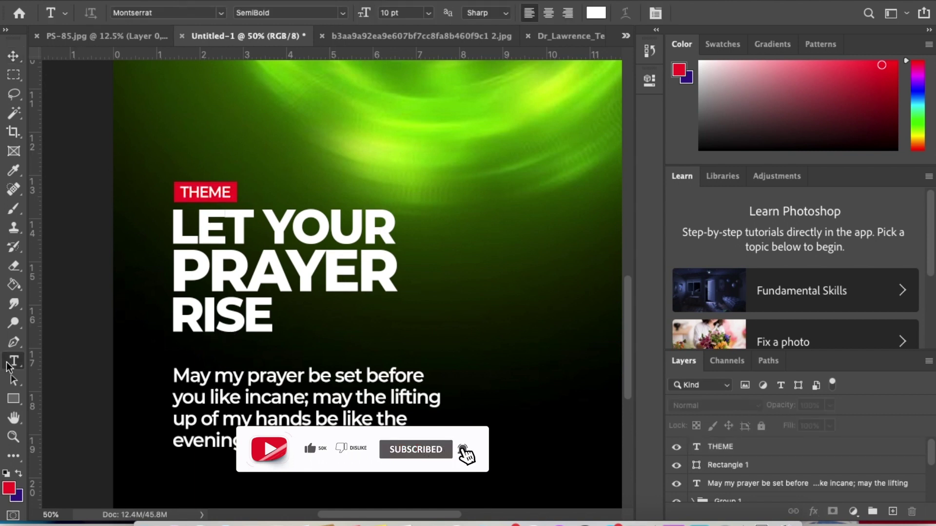
double_click(204, 192)
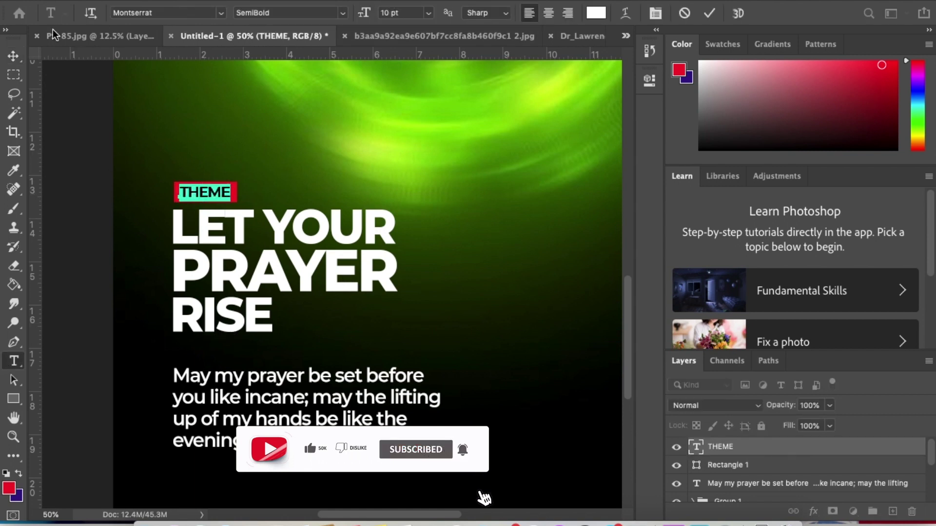
click(14, 57)
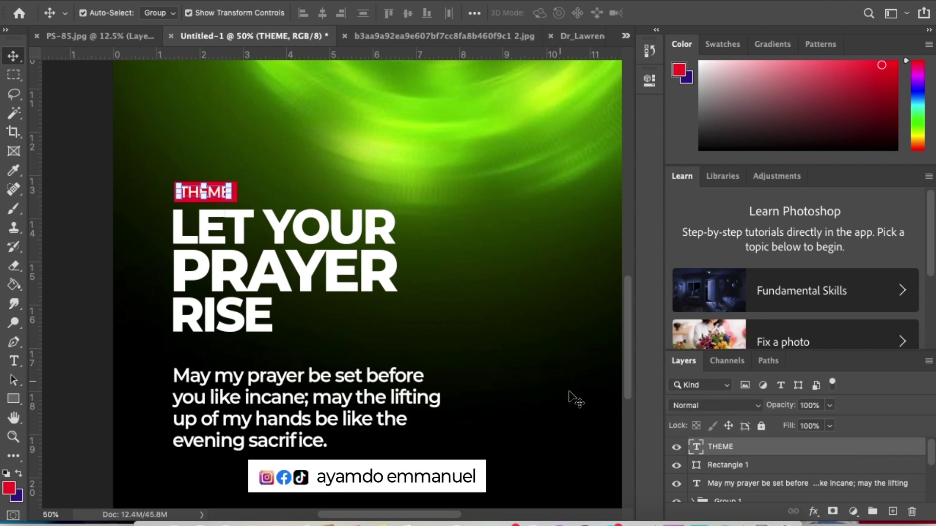
Group THEME with Rectangle 1 into Group 2 and nudge the group up slightly
shift+click(729, 465)
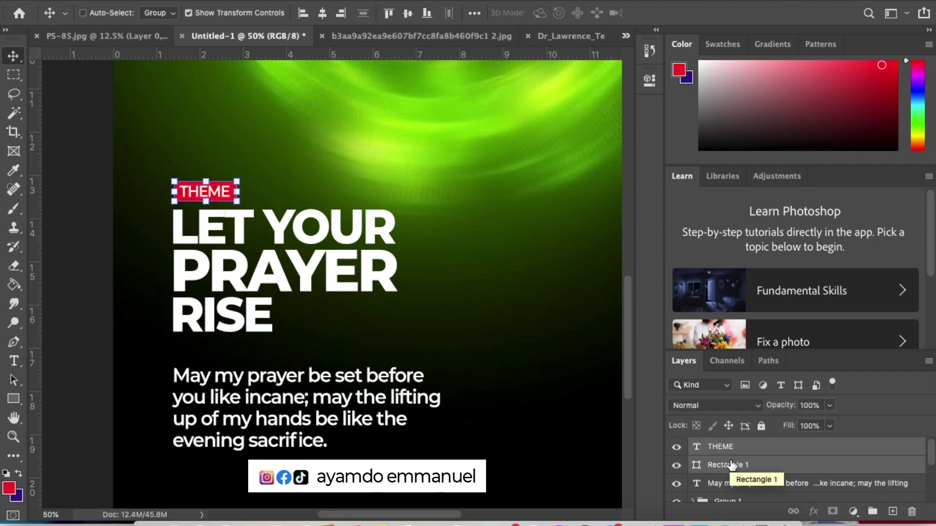
key(ctrl+g)
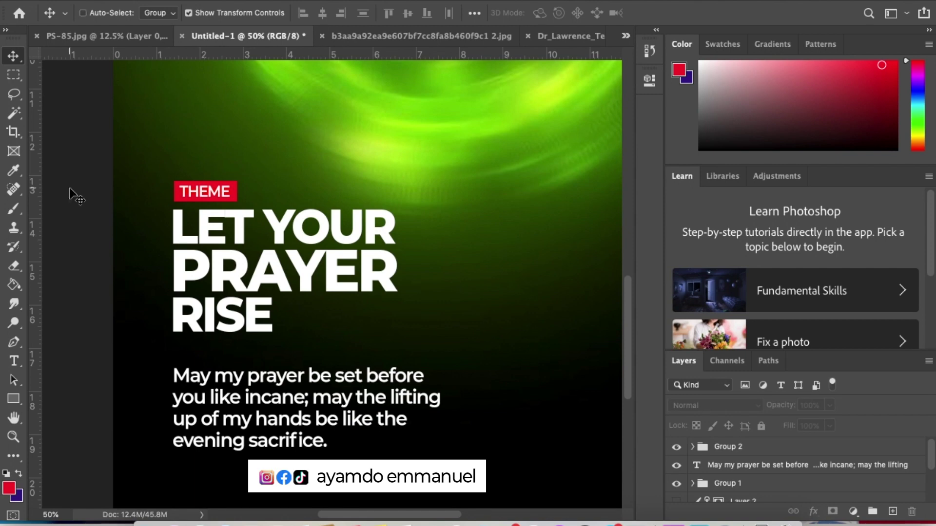
key(ctrl+minus)
key(ctrl+minus)
key(ctrl+plus)
key(ctrl+plus)
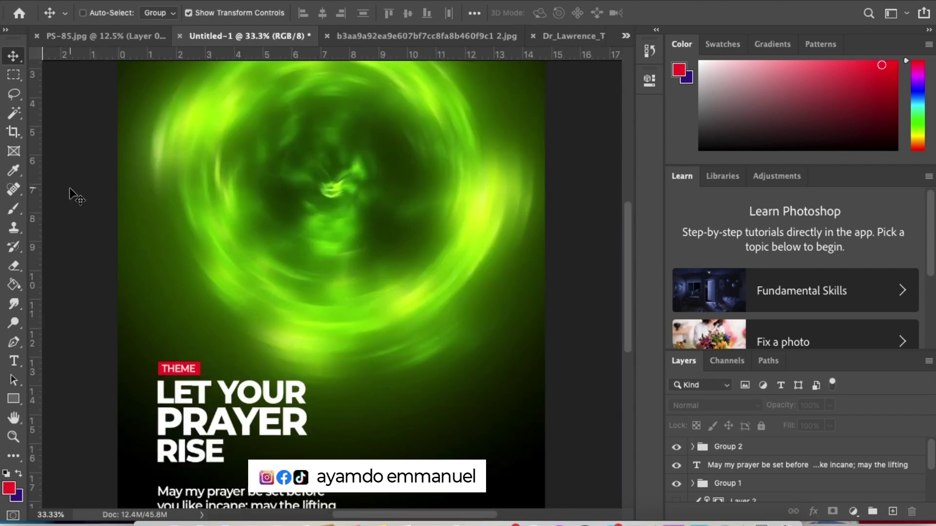
key(ctrl+plus)
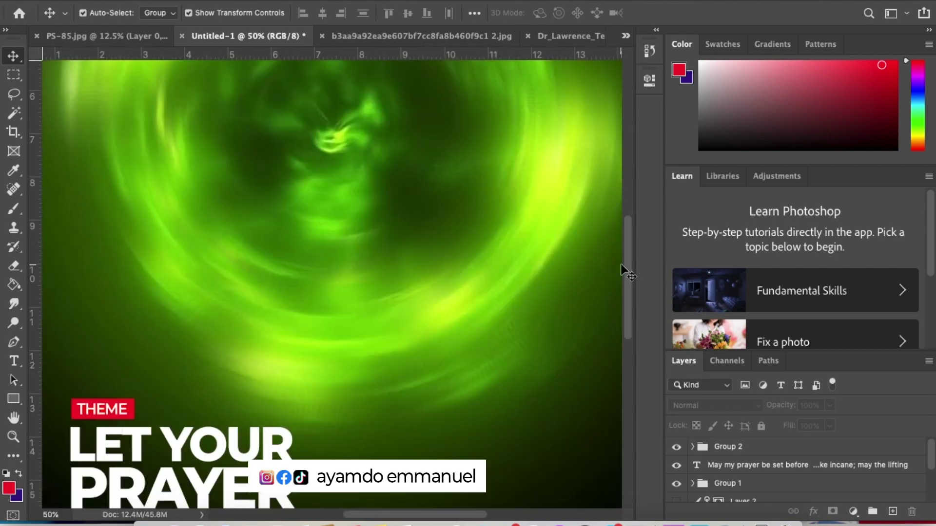
drag(627, 266, 625, 324)
click(113, 194)
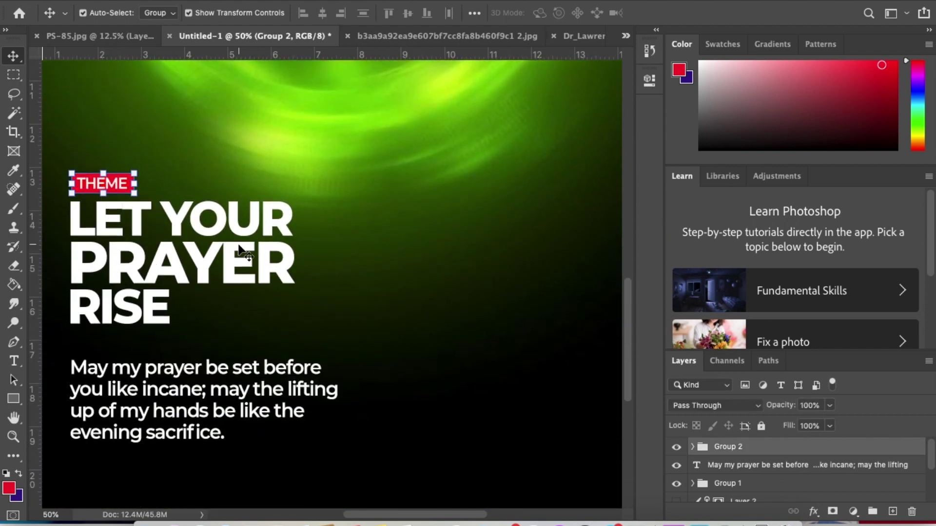
key(Up)
key(Up)
key(Up)
scroll(254, 266, down, 1)
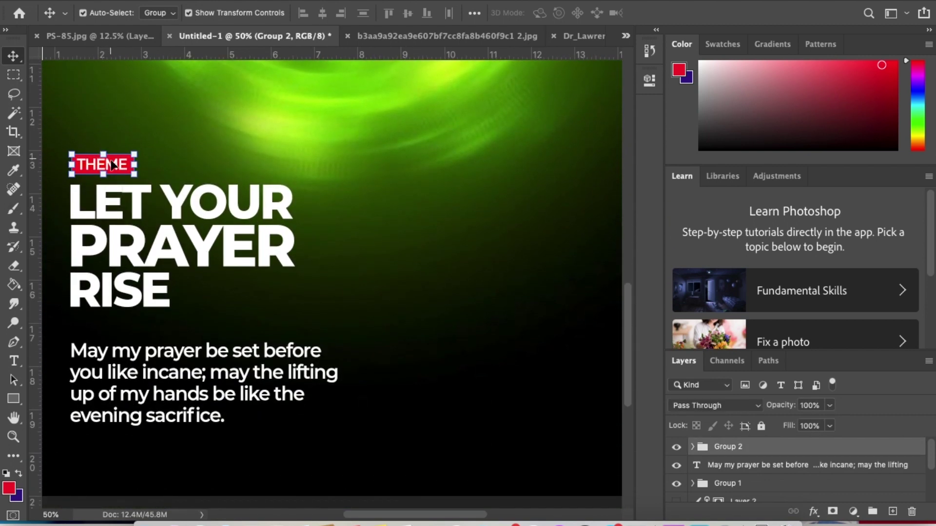
Duplicate the THEME label above the verse and change its text to PSALMS 141:2
drag(112, 166, 106, 333)
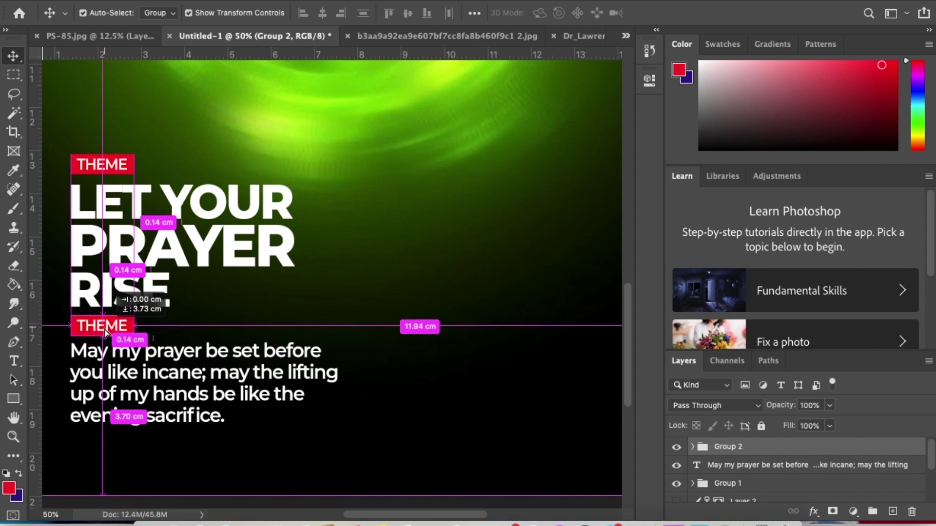
shift+click(126, 365)
drag(126, 364, 125, 374)
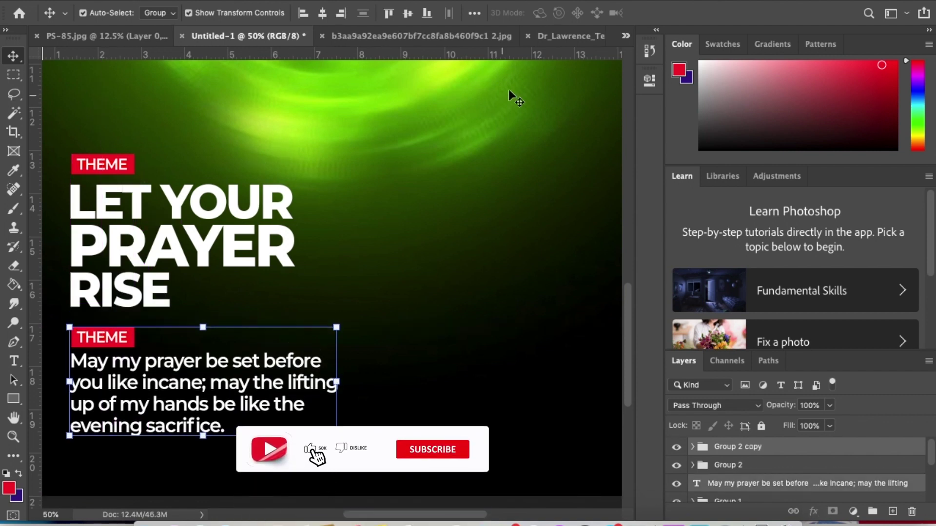
click(431, 272)
click(176, 376)
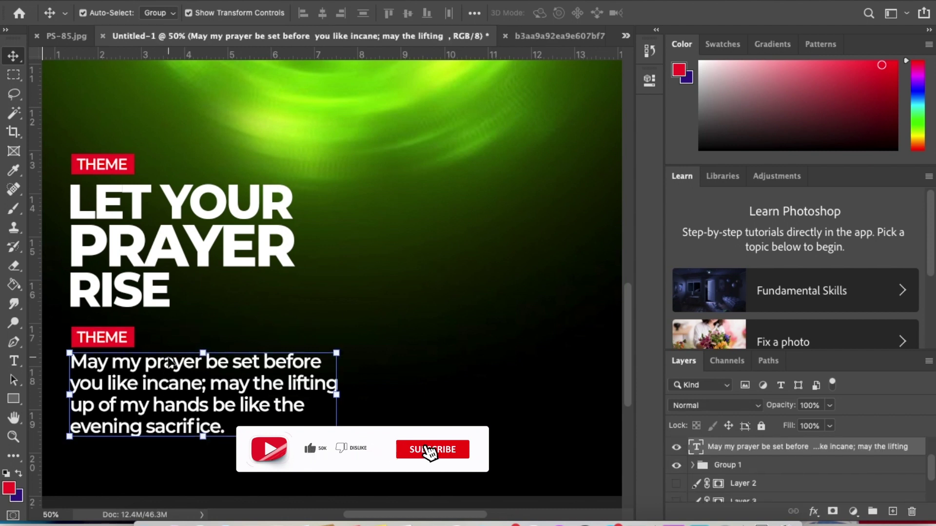
key(t)
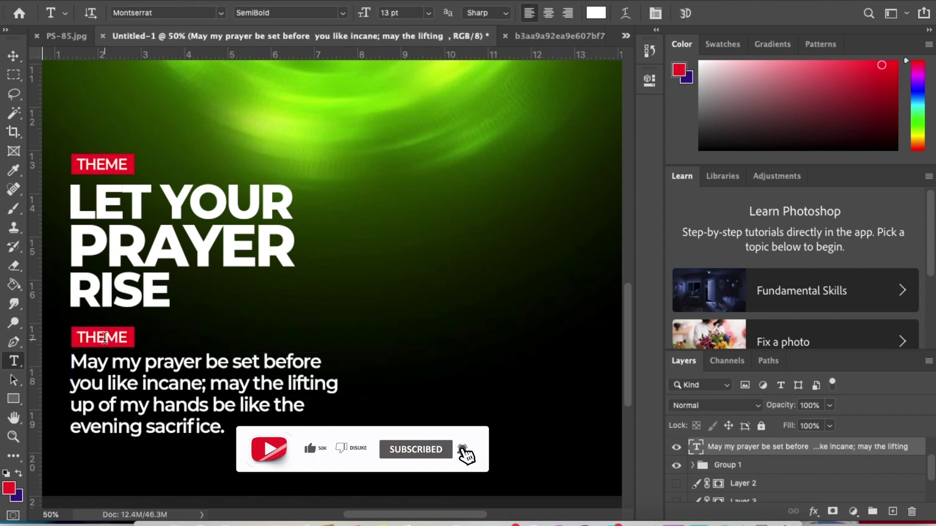
double_click(105, 338)
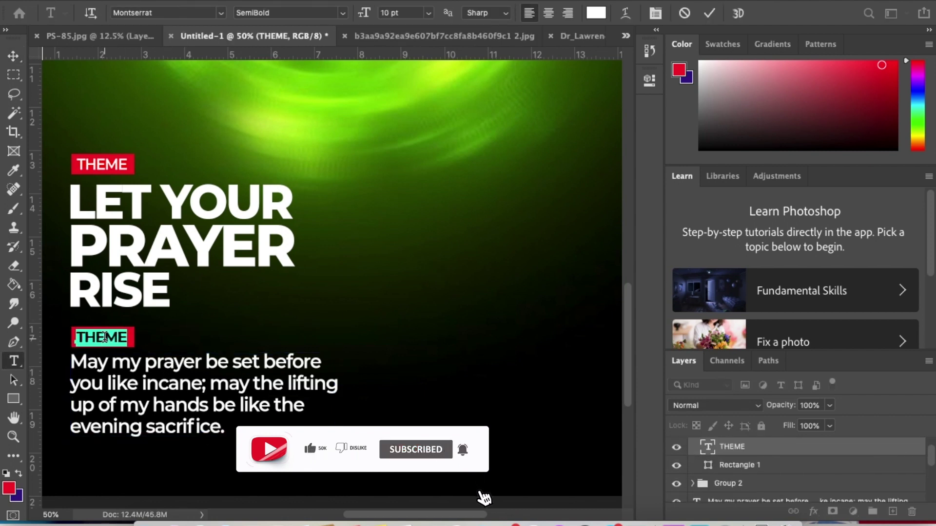
text(PSALM)
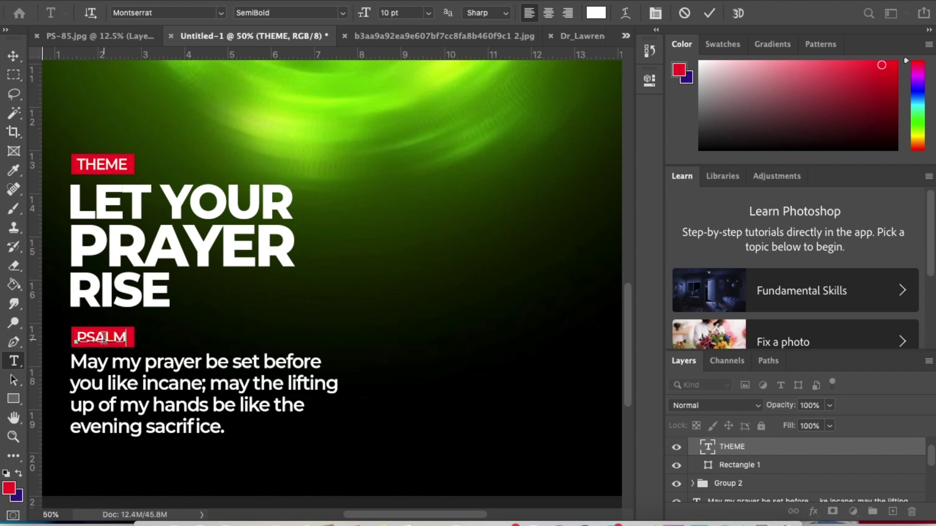
text(S 1)
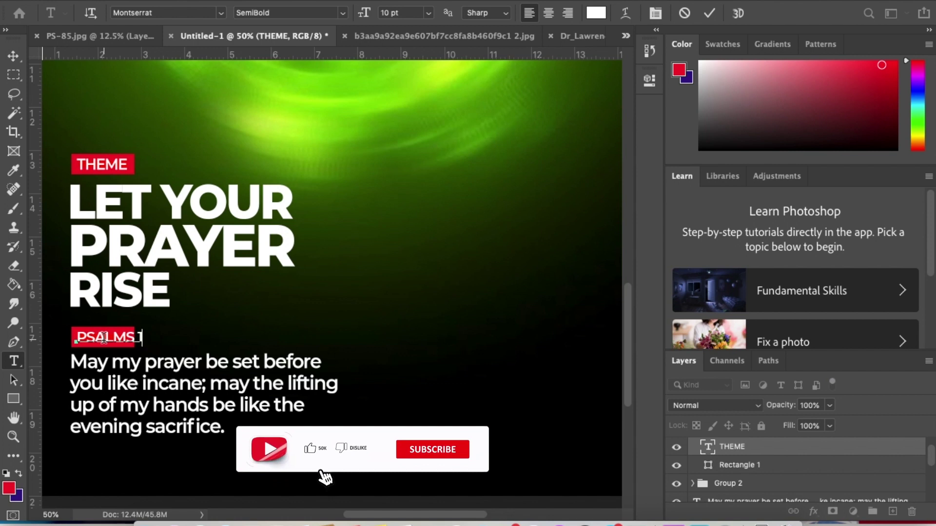
text(41:)
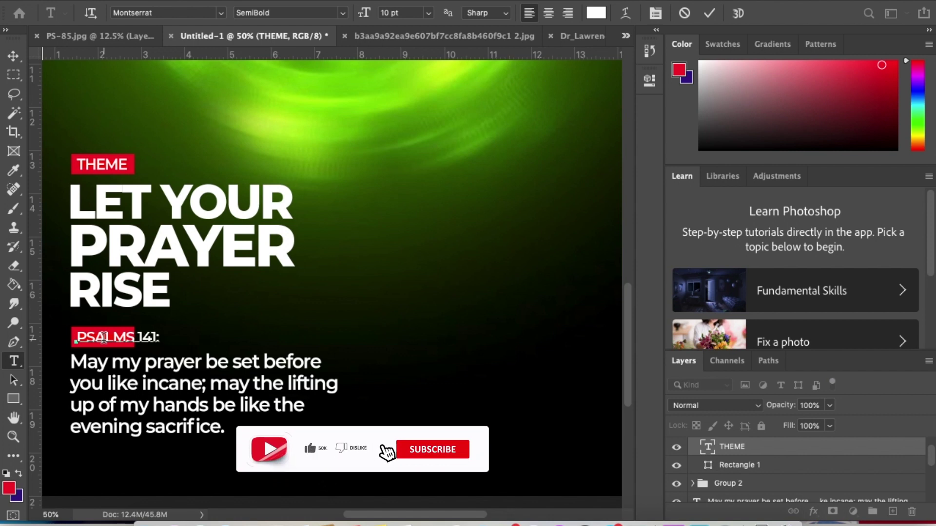
text(2)
click(14, 55)
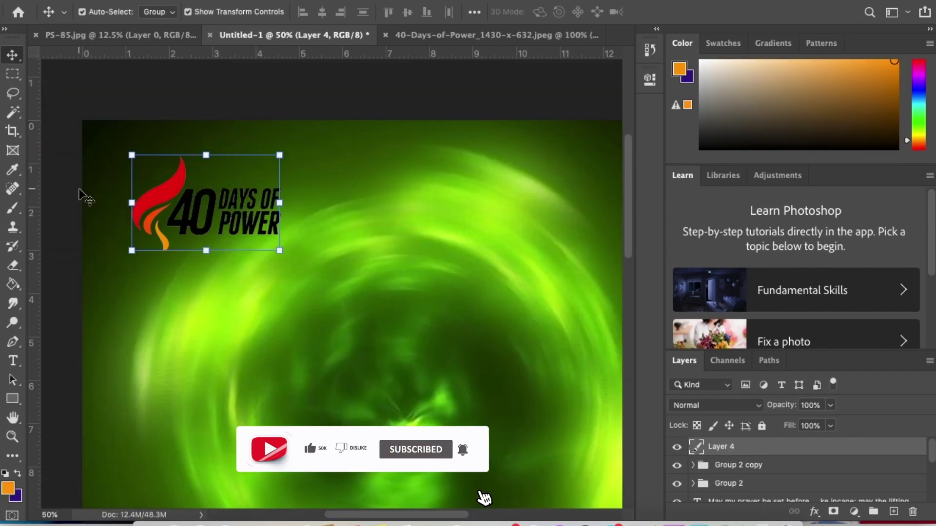
Zoom in on the 40 DAYS OF POWER logo and try a colour-based selection
key(ctrl+plus)
key(ctrl+plus)
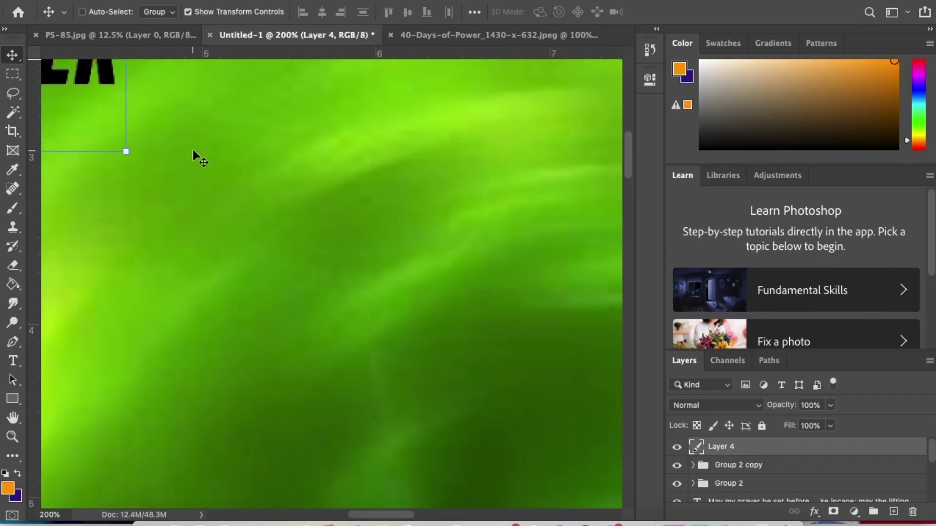
scroll(398, 460, left, 5)
scroll(488, 429, left, 1)
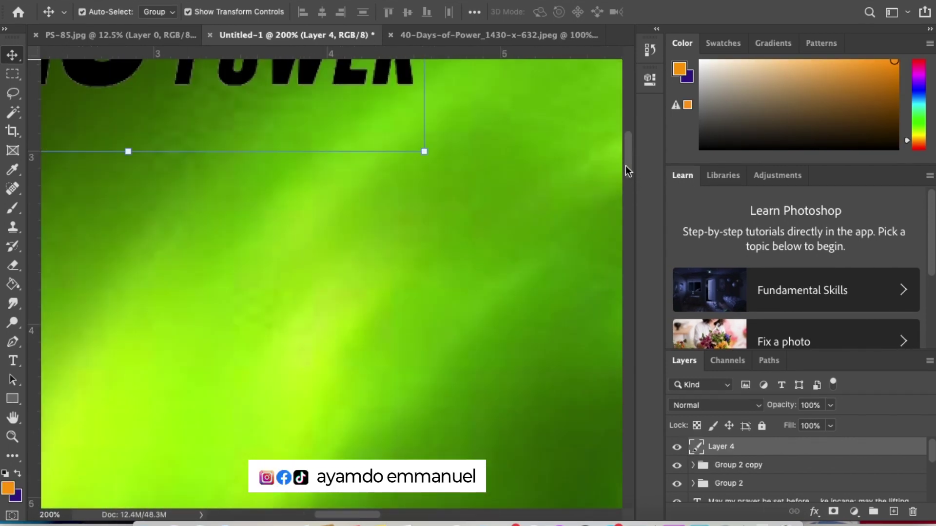
scroll(626, 169, up, 5)
key(w)
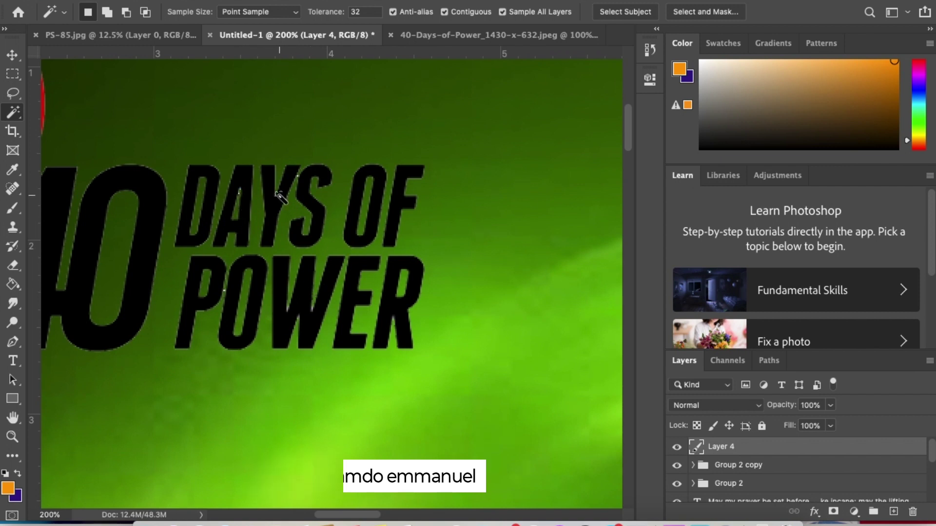
drag(363, 515, 347, 515)
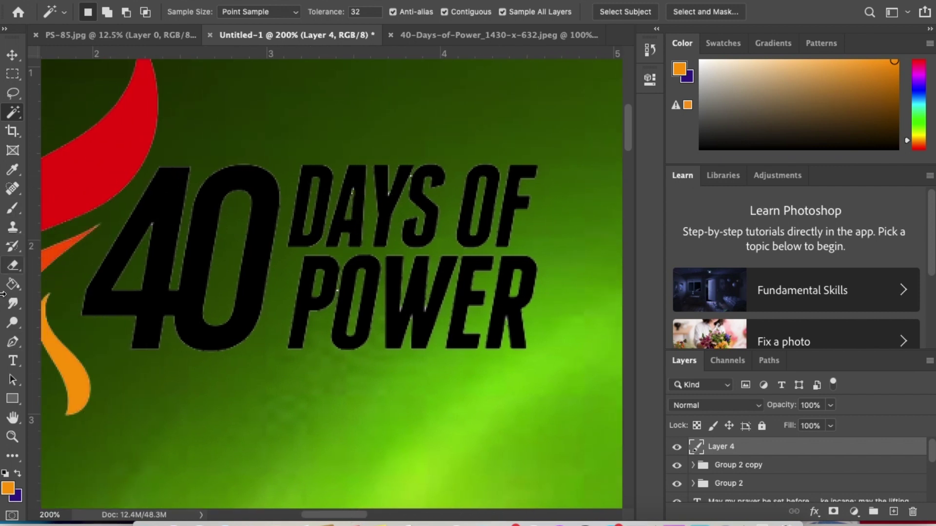
Trace a closed Pen path around the logo lettering and convert it to a selection
key(p)
click(156, 147)
click(79, 289)
click(71, 316)
drag(80, 333, 87, 334)
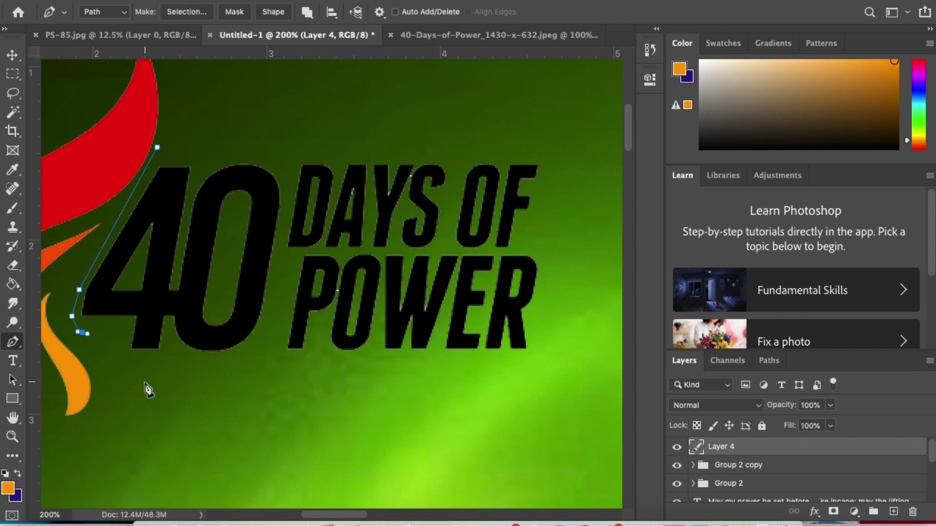
click(145, 382)
click(248, 395)
click(407, 396)
click(498, 391)
drag(561, 350, 593, 309)
drag(606, 220, 602, 203)
click(157, 147)
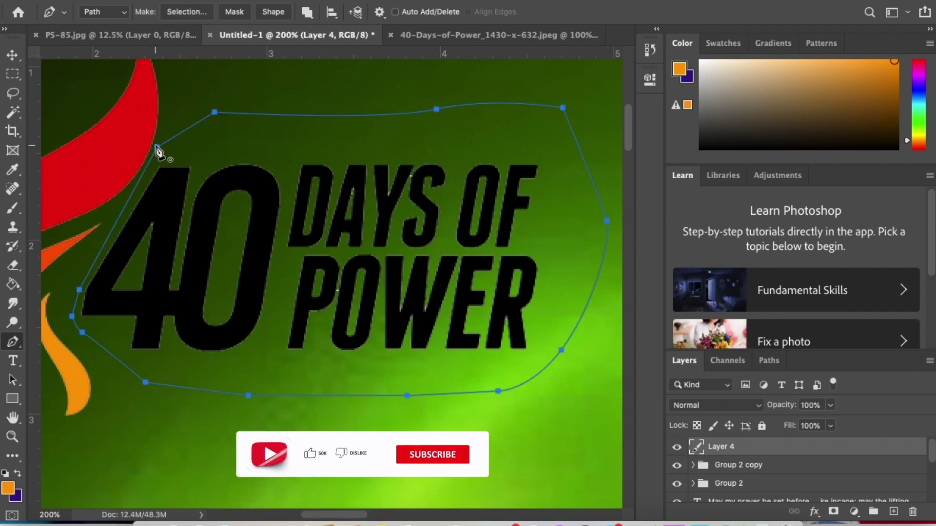
click(187, 12)
click(547, 186)
Raise Hue/Saturation lightness to +100 to turn the lettering white, then deselect
key(v)
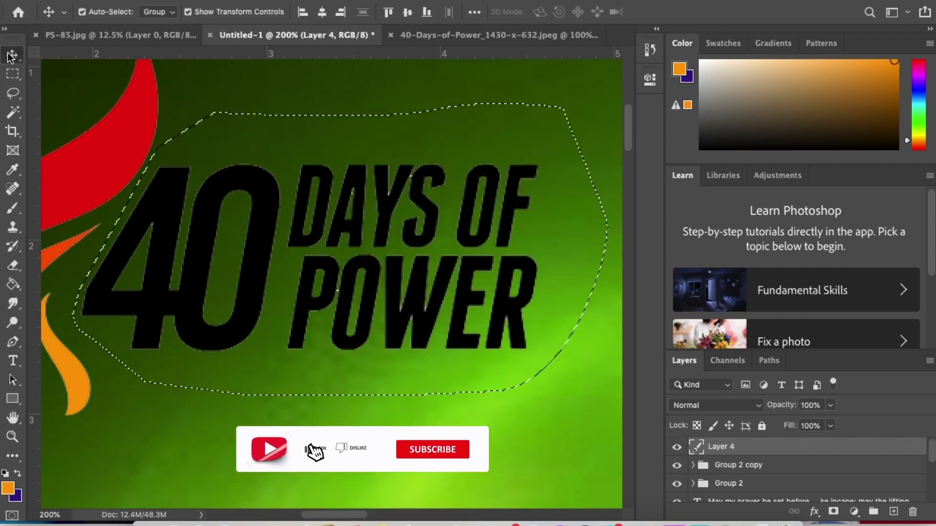
click(175, 2)
mouse_move(205, 14)
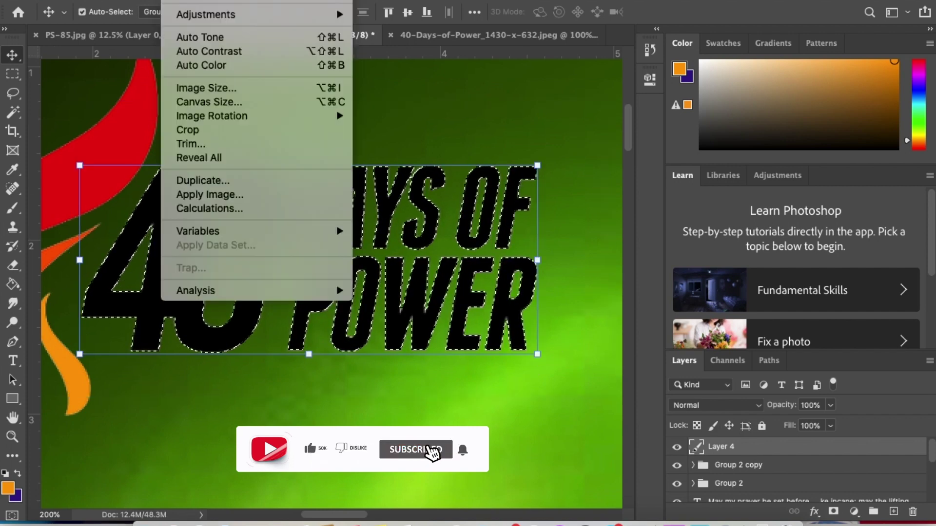
click(408, 93)
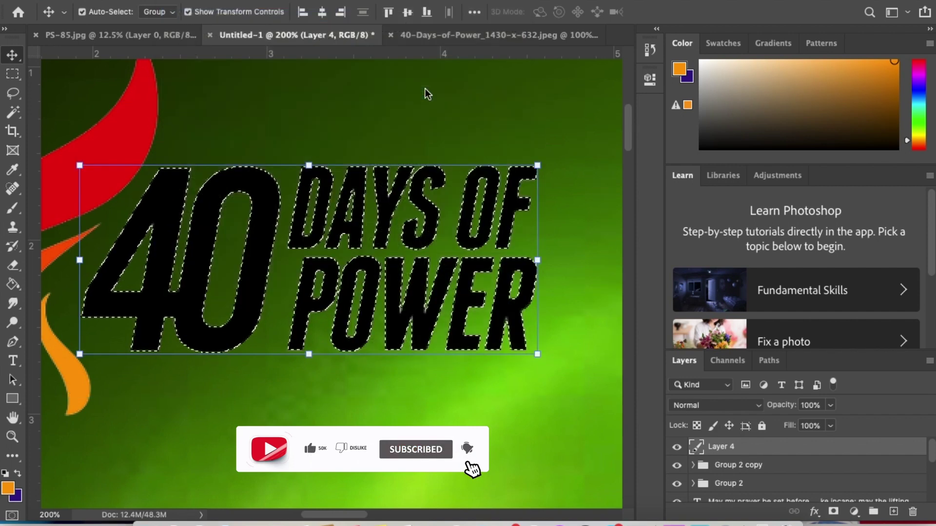
drag(662, 248, 748, 252)
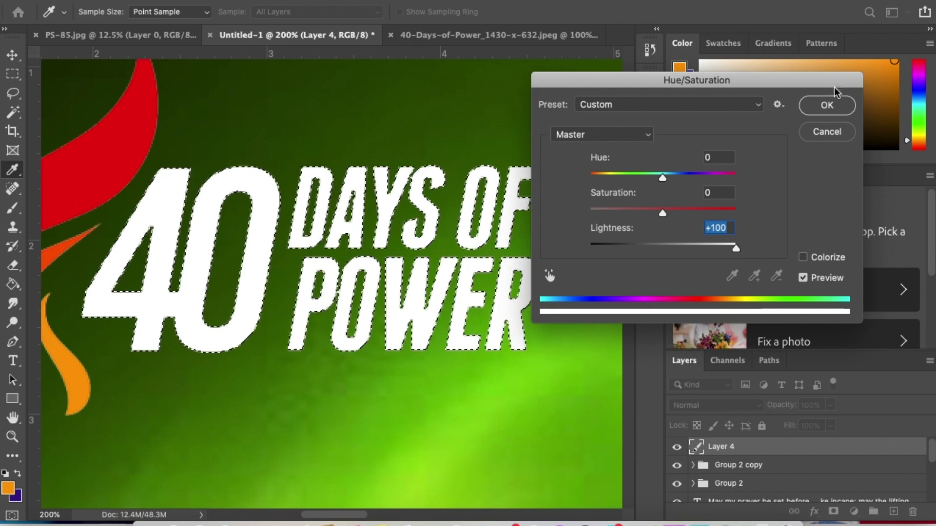
click(827, 104)
key(ctrl+d)
key(ctrl+minus)
key(ctrl+minus)
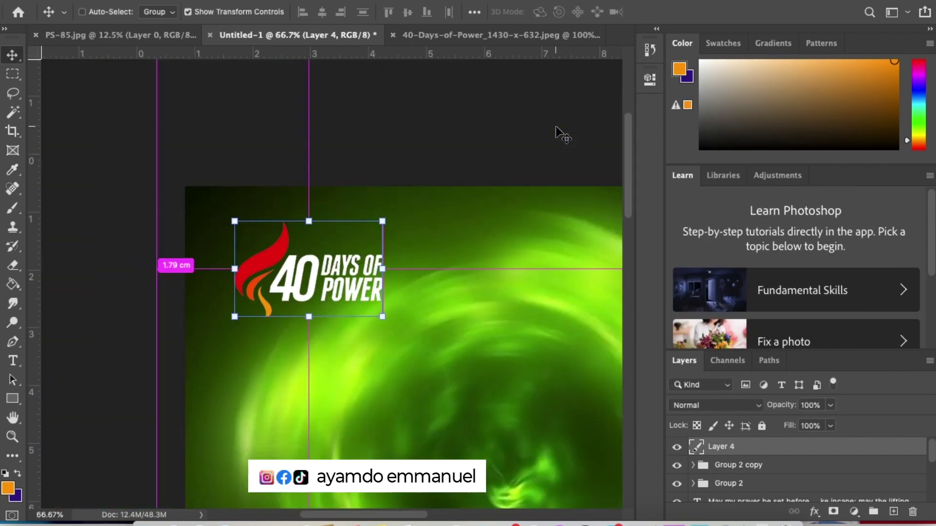
key(ctrl+minus)
key(ctrl+minus)
Zoom out and toggle the panels to review the whole poster at 25%
key(ctrl+plus)
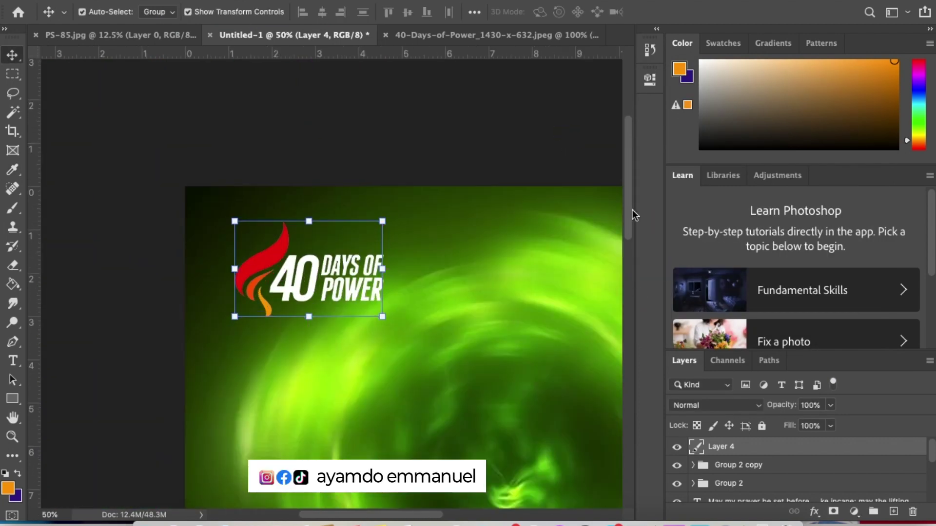
key(ctrl+minus)
key(ctrl+minus)
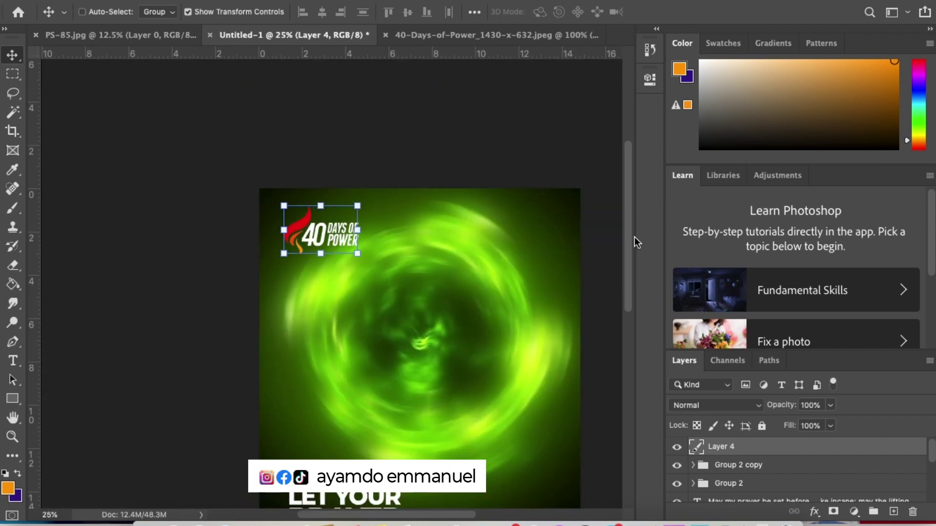
key(ctrl+plus)
key(ctrl+plus)
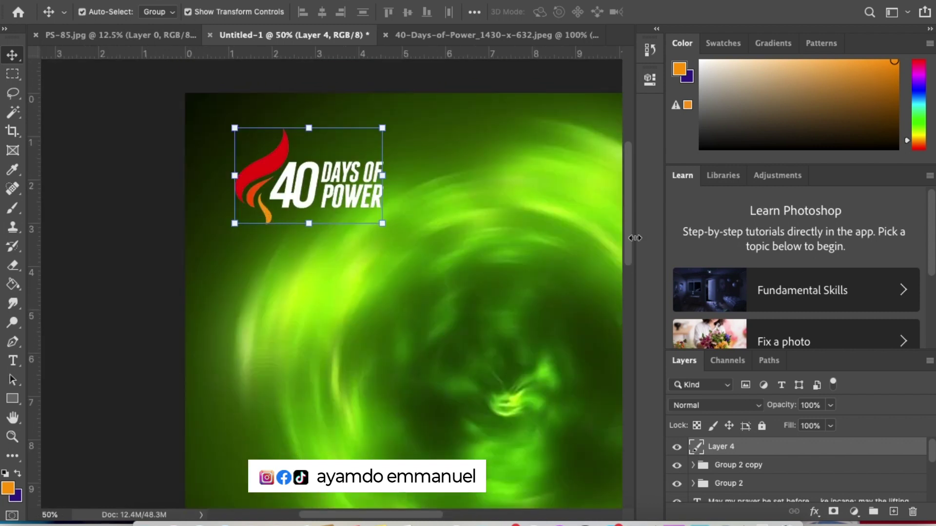
key(ctrl+minus)
key(ctrl+minus)
key(ctrl+minus)
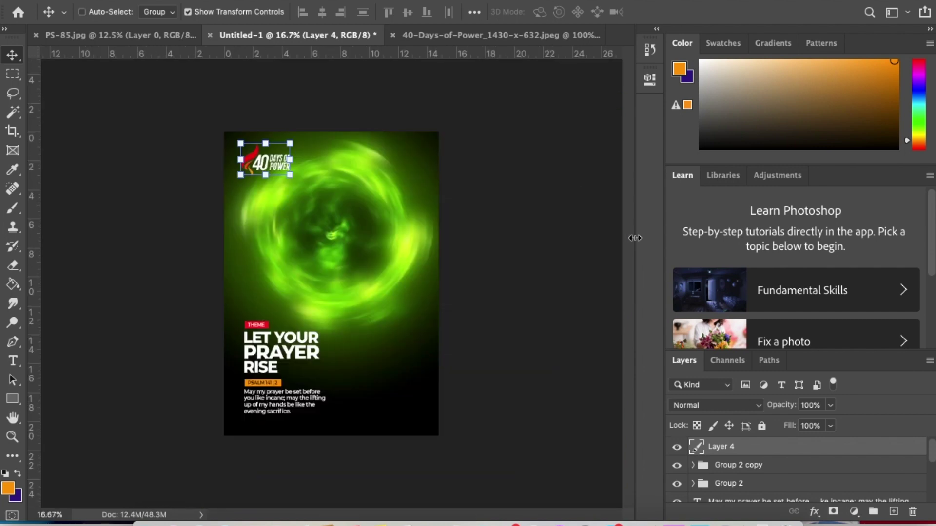
key(ctrl+plus)
key(Tab)
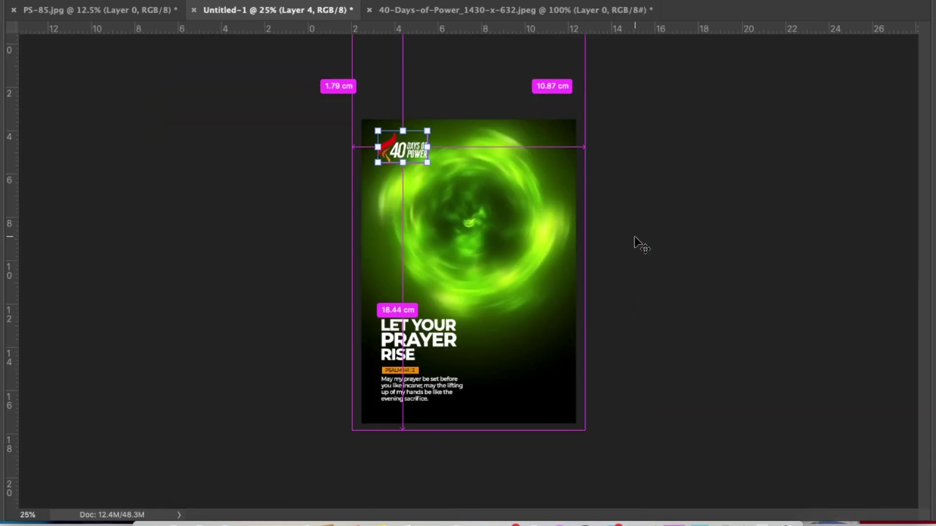
key(ctrl+minus)
key(Tab)
key(ctrl+plus)
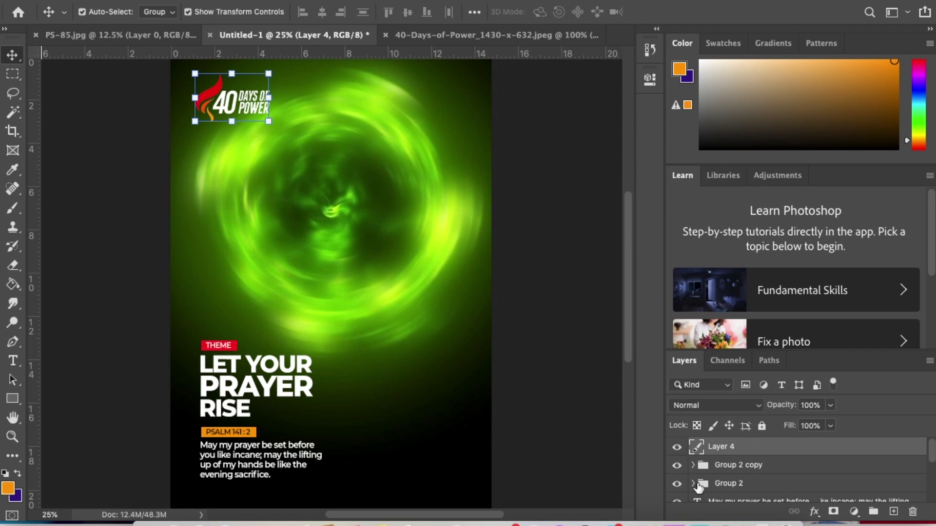
scroll(932, 462, down, 5)
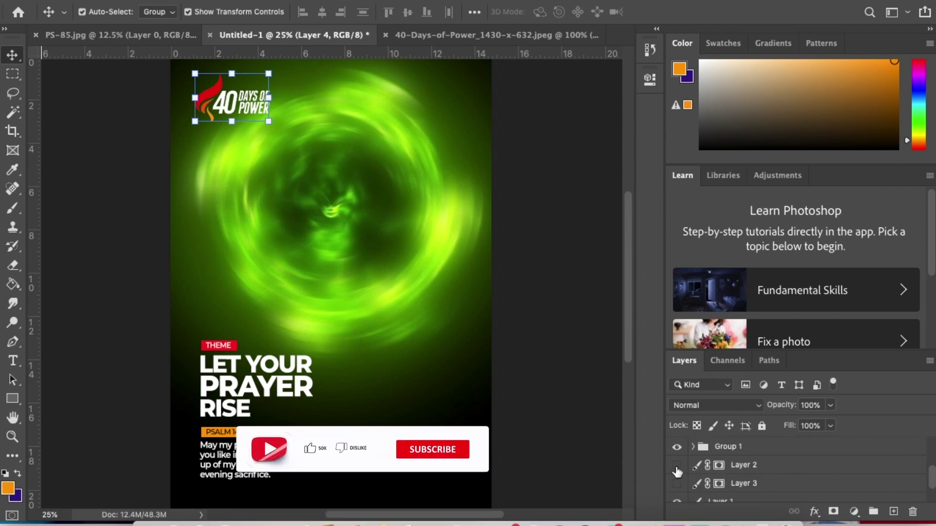
Turn on both men's photo layers and shift the 40 Days of Power logo slightly left
click(677, 499)
click(676, 483)
click(529, 278)
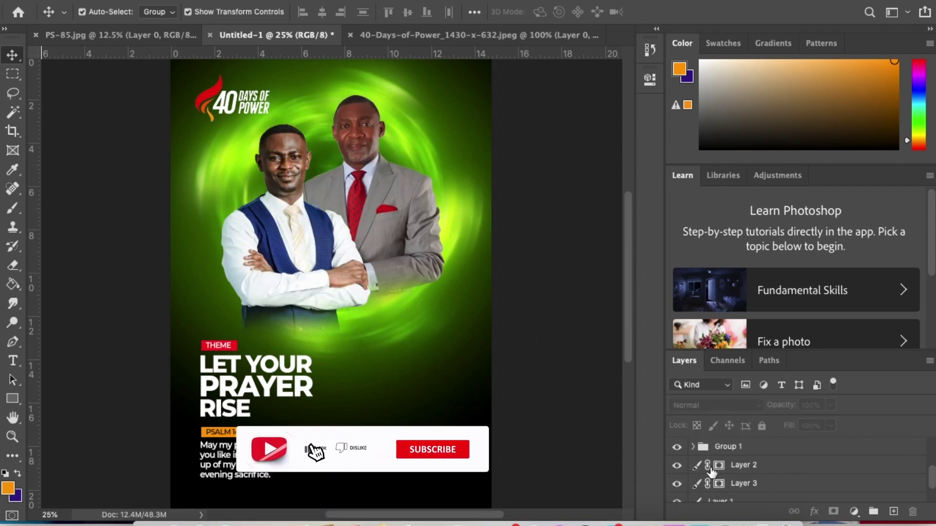
drag(624, 311, 630, 281)
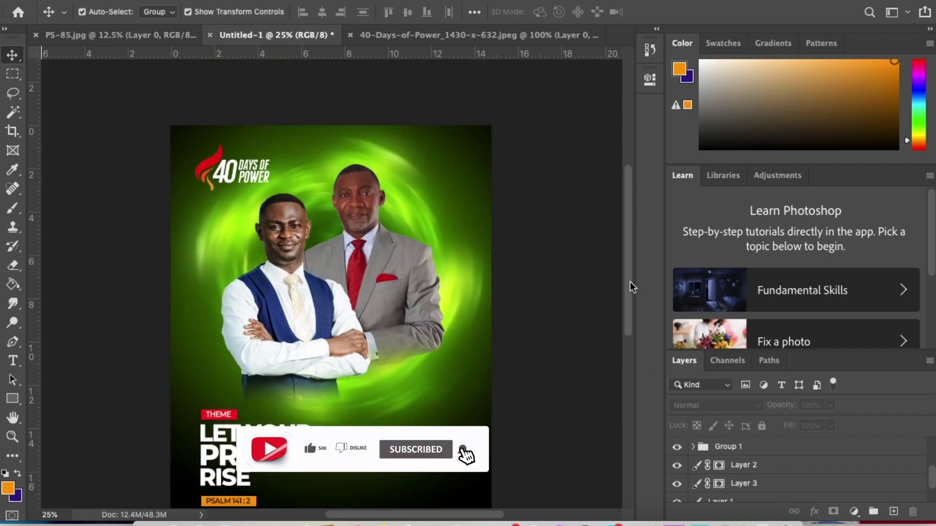
drag(205, 168, 201, 169)
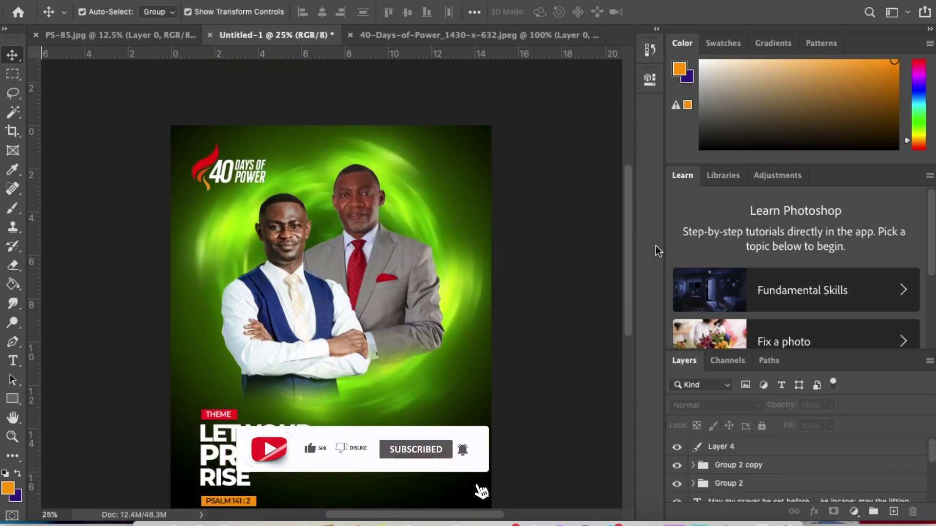
drag(628, 249, 628, 285)
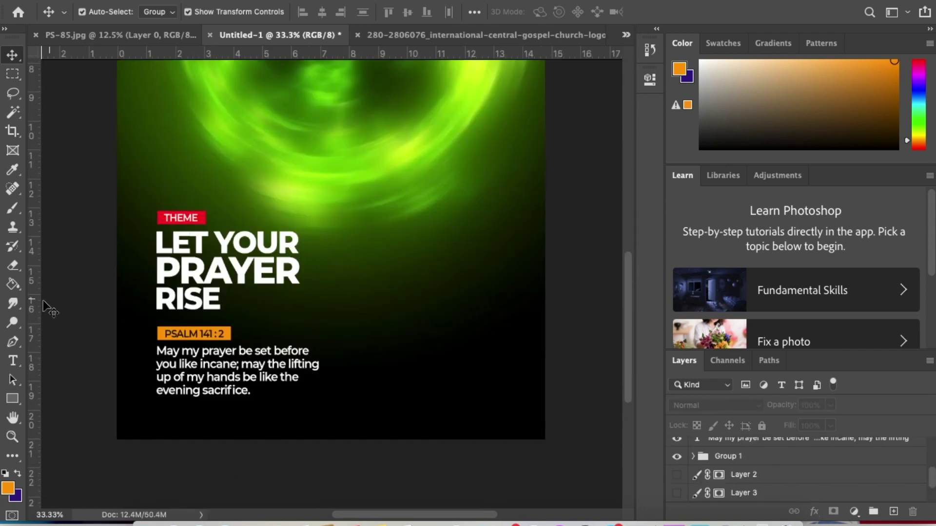
Add a date text box right of the headline and size it to 14 pt
click(12, 399)
click(14, 361)
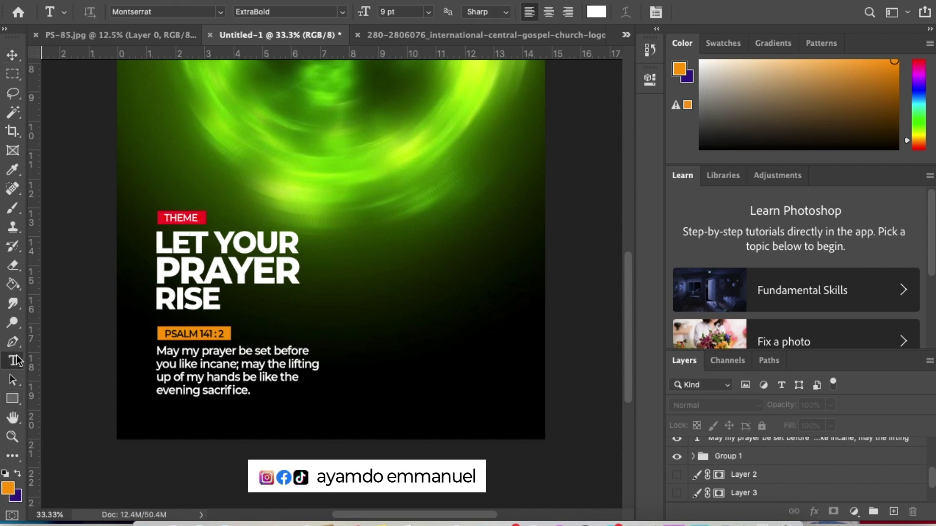
click(414, 288)
text(FRIDAY, 21ST JULY 2023)
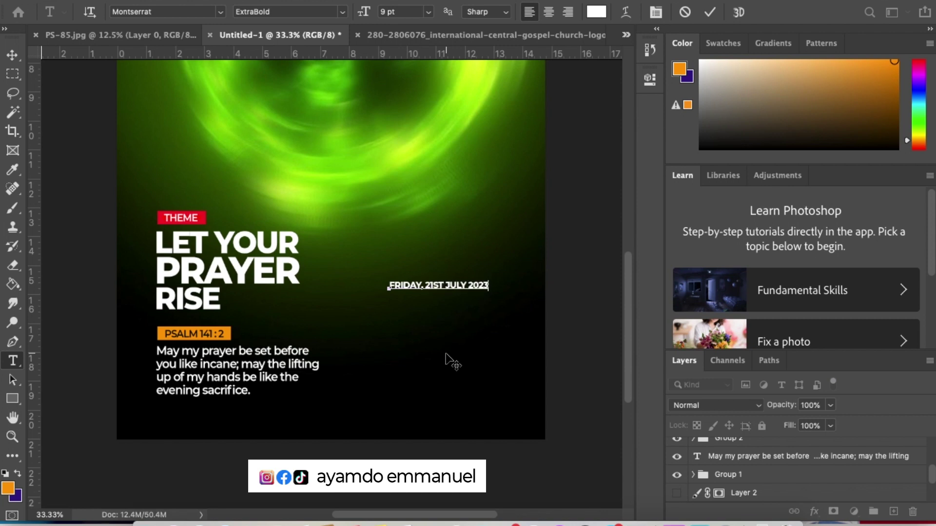
key(ctrl+a)
drag(363, 12, 385, 12)
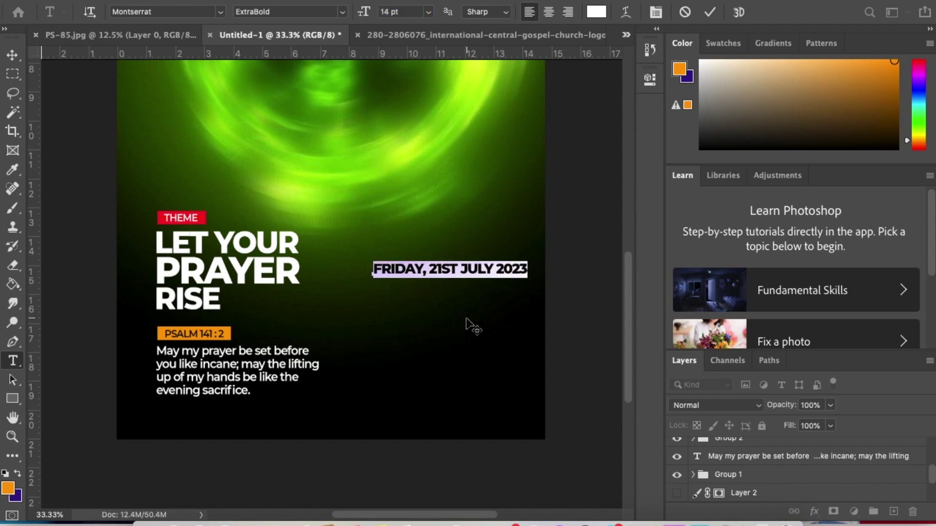
Trim the date text to a single 'FRIDAY,' line, dropping the '21ST JULY 2023' line
click(433, 265)
key(Return)
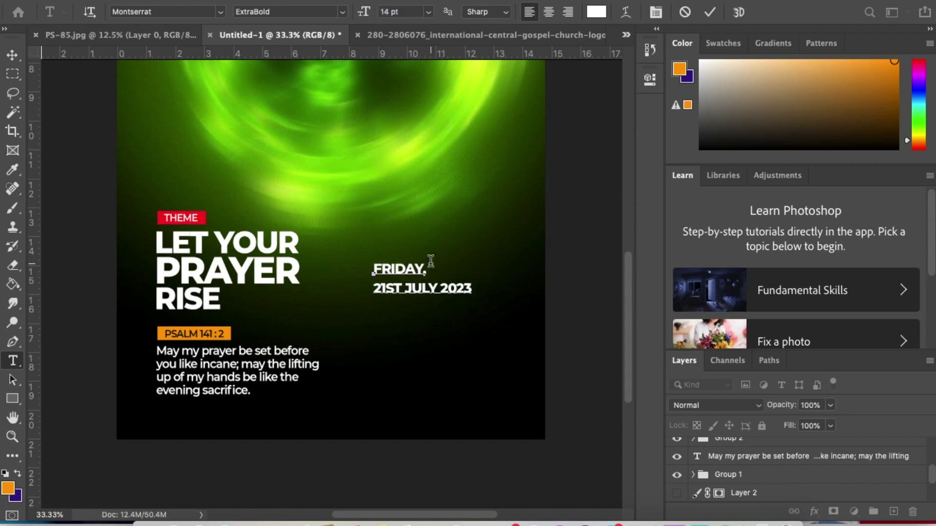
shift+click(505, 292)
key(BackSpace)
key(ctrl+Return)
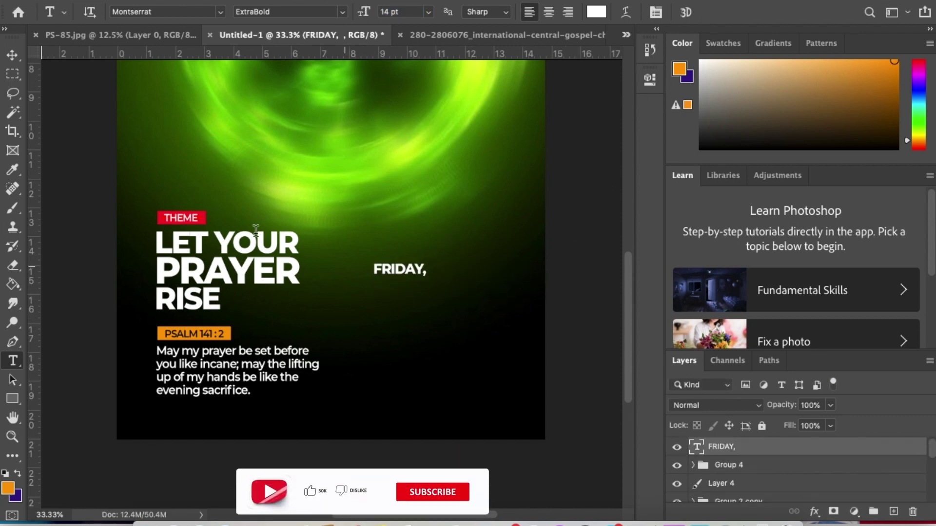
Complete the date as 'FRIDAY, 21ST' and set it to 16 pt
click(12, 55)
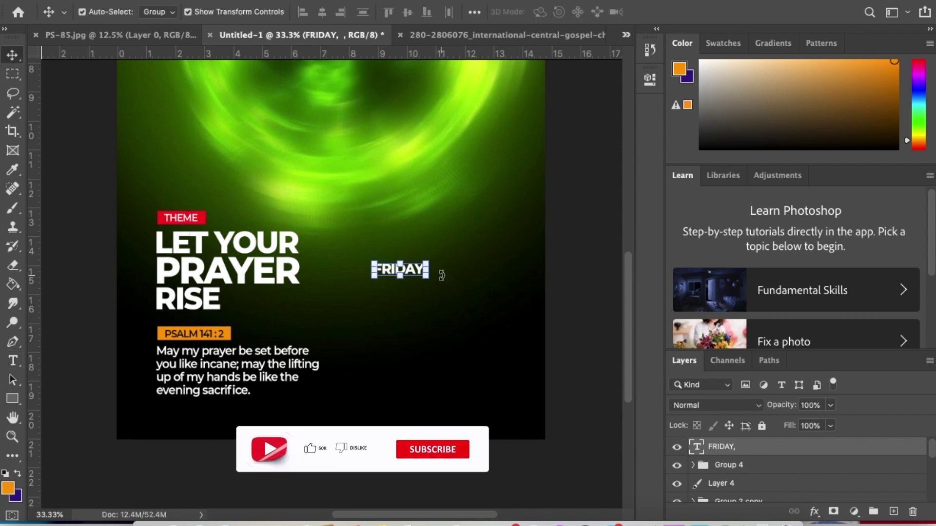
click(13, 361)
click(428, 269)
text(2)
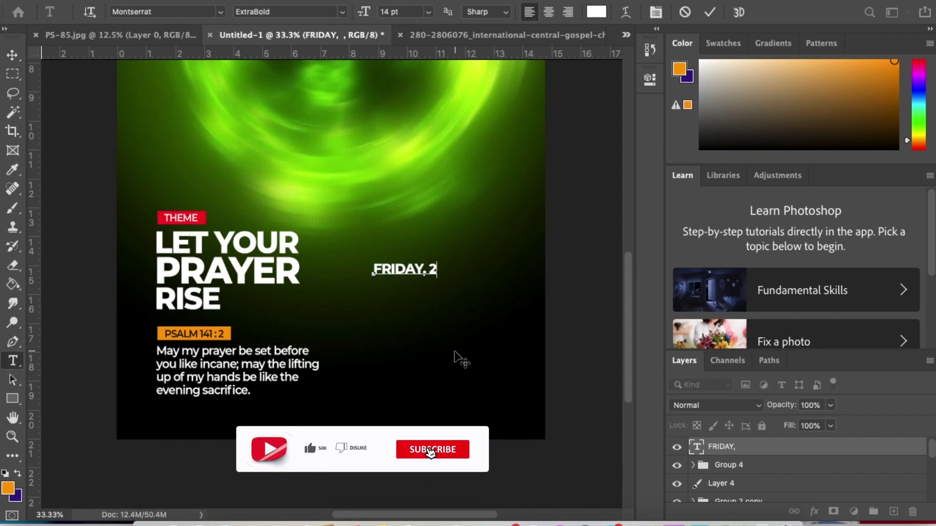
text(1ST)
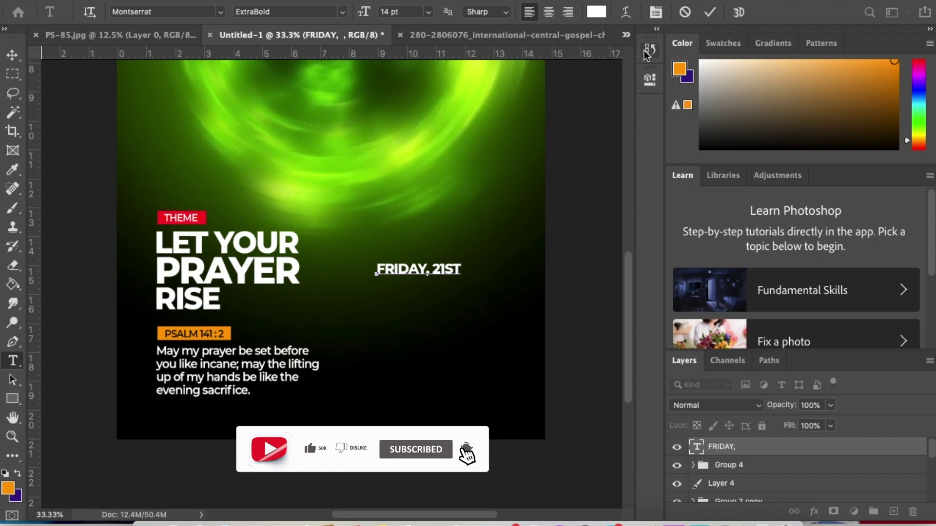
key(ctrl+a)
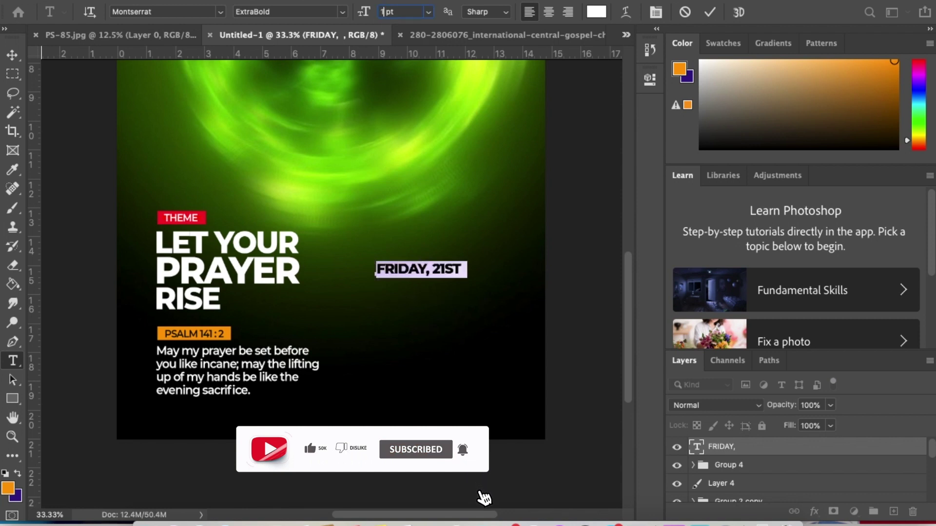
text(6)
key(Return)
Nudge the date into place, duplicate it just below, and select the copy's text
drag(417, 346, 429, 342)
key(ctrl+Return)
key(v)
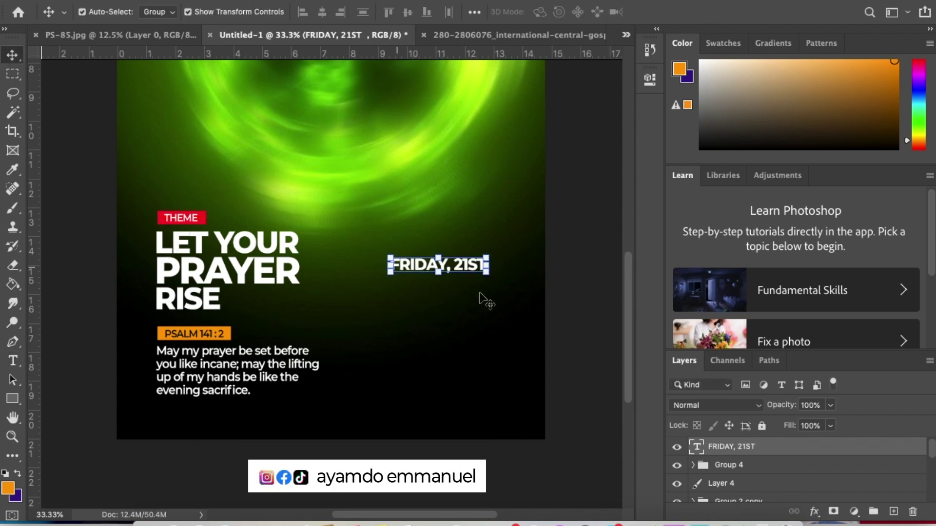
drag(469, 267, 469, 283)
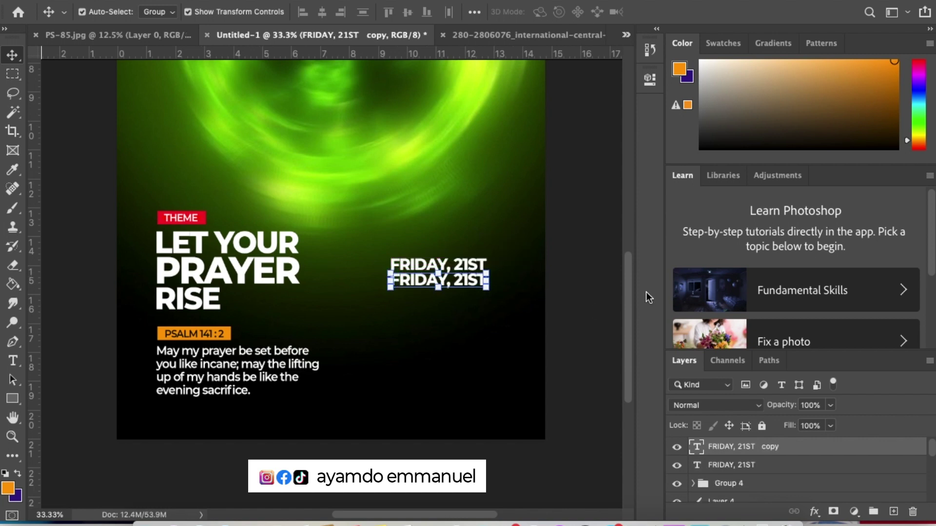
key(t)
triple_click(431, 279)
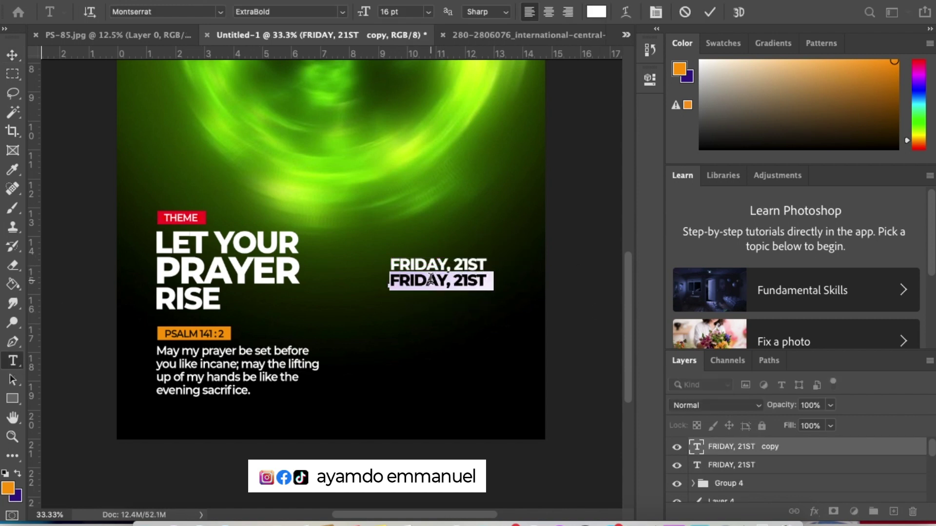
Add the JULY 2023 line under the date and Alt-drag a copy below it
text(JULY)
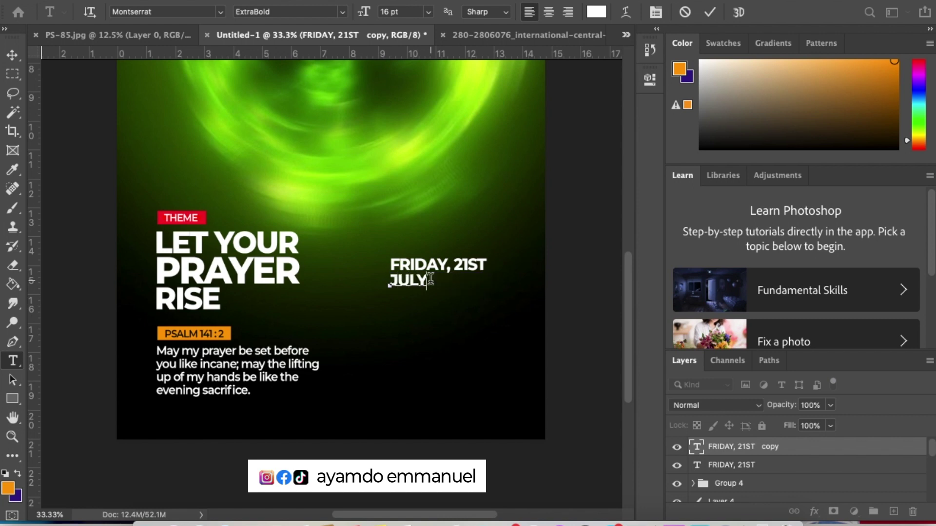
text(023)
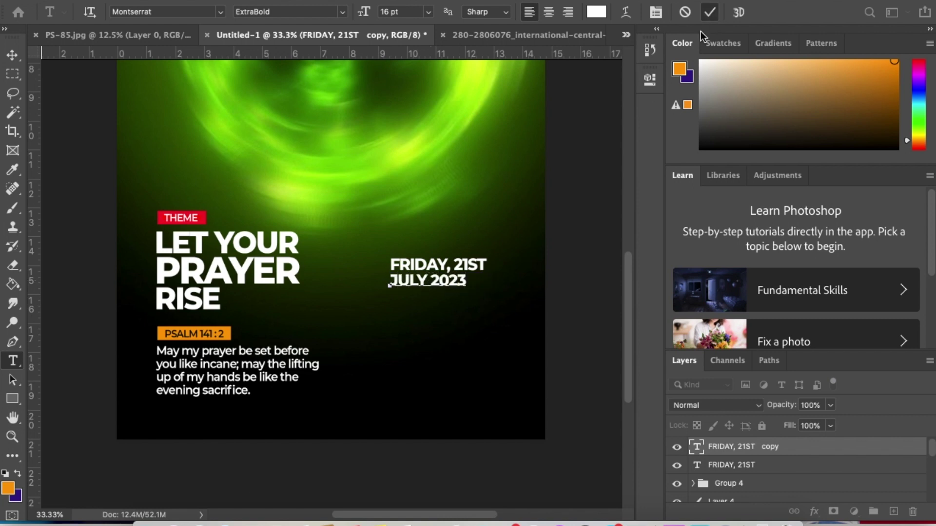
click(709, 12)
key(v)
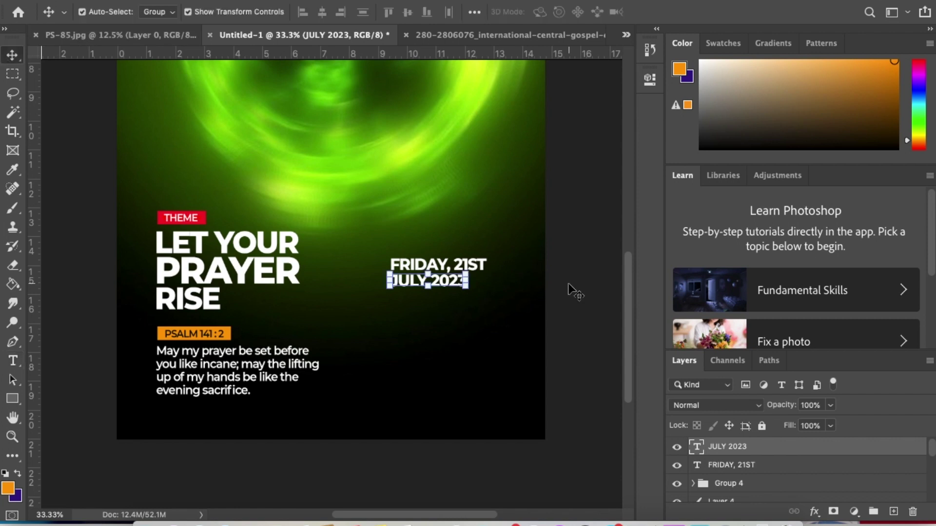
drag(446, 284, 446, 302)
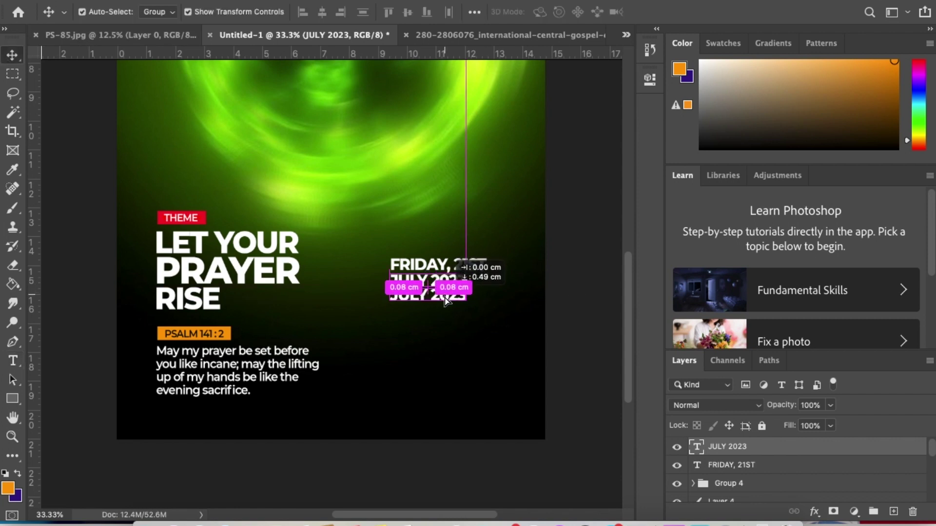
Retype the duplicated line as 6 : 00 PM
key(t)
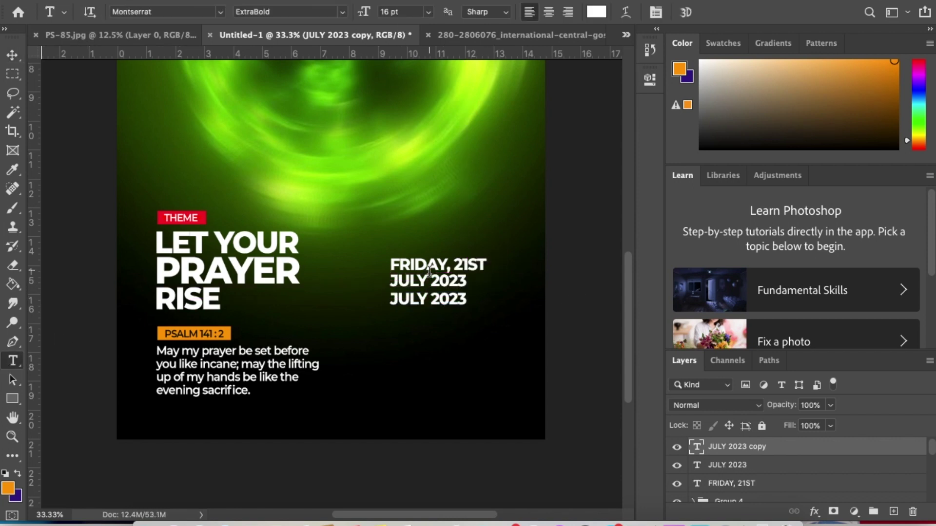
click(430, 298)
key(ctrl+a)
text(6)
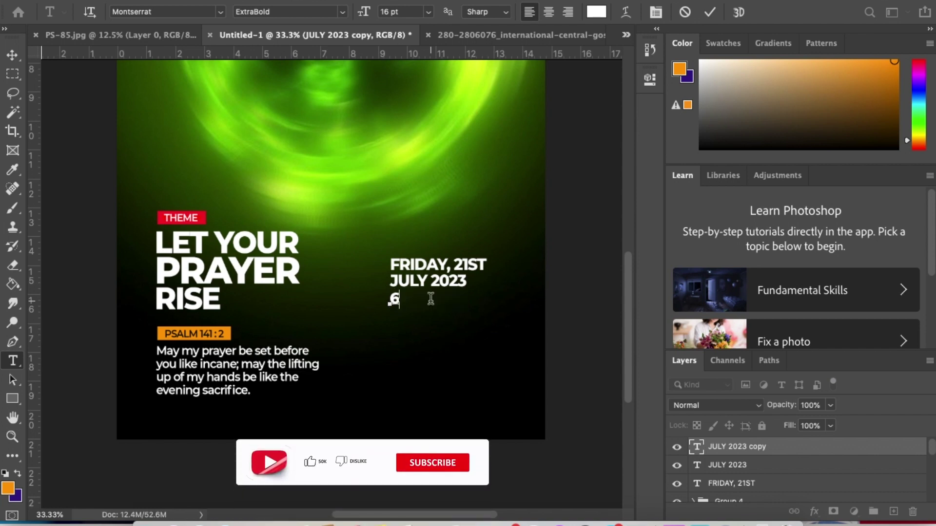
text( : 00)
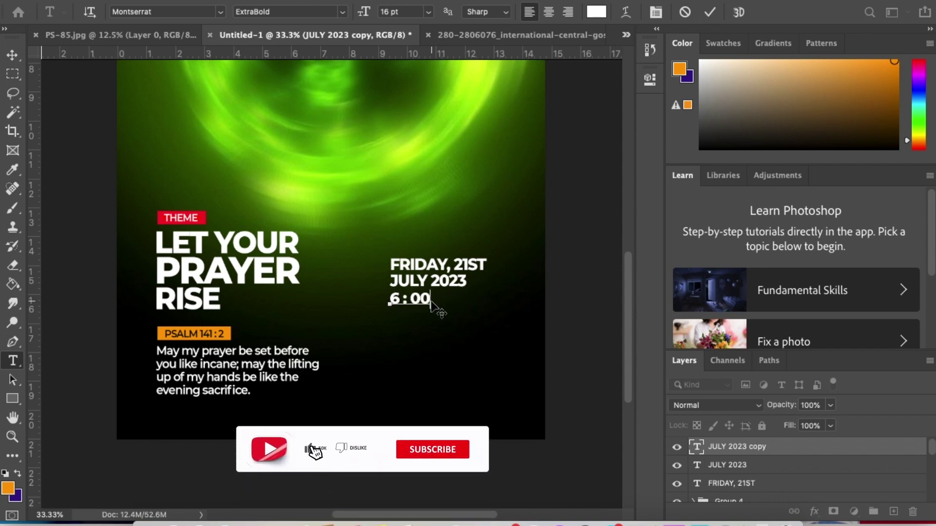
text( PM)
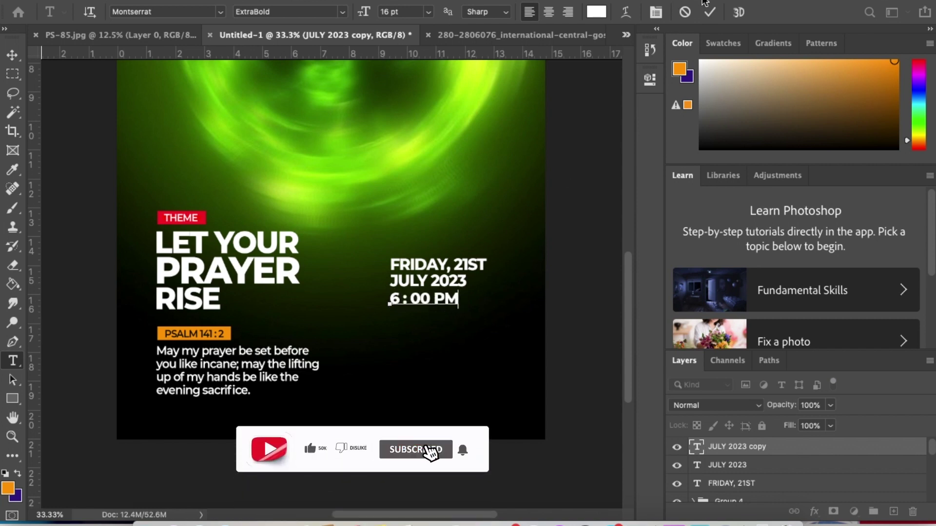
click(710, 13)
Select the three date text layers together
click(12, 54)
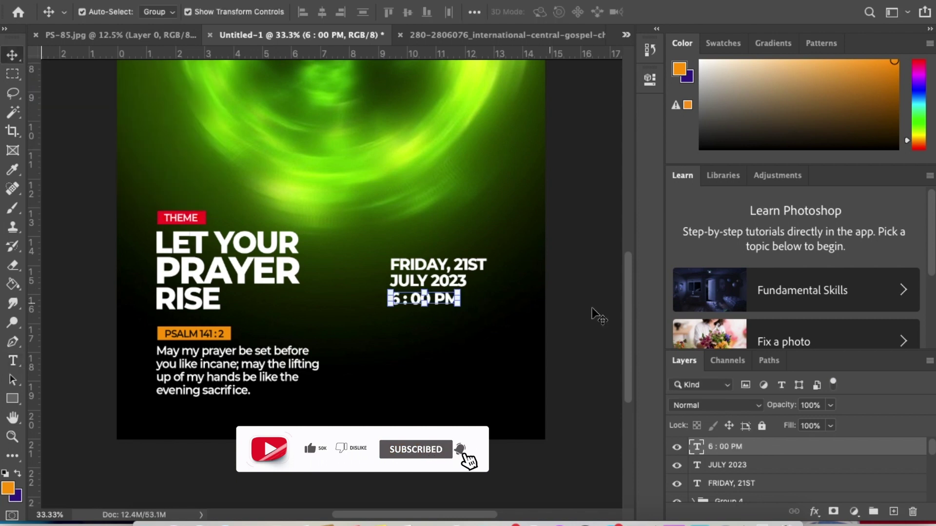
click(591, 306)
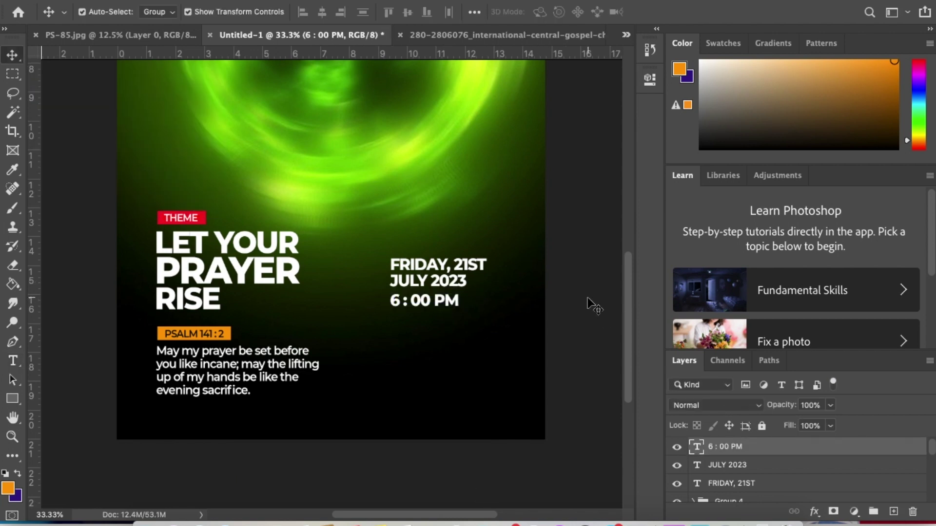
drag(549, 246, 385, 214)
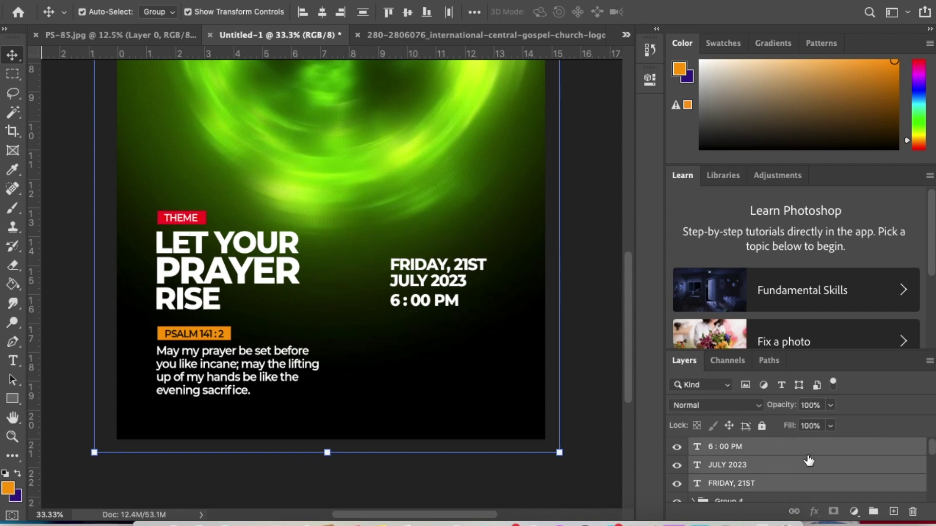
drag(931, 446, 932, 507)
click(433, 267)
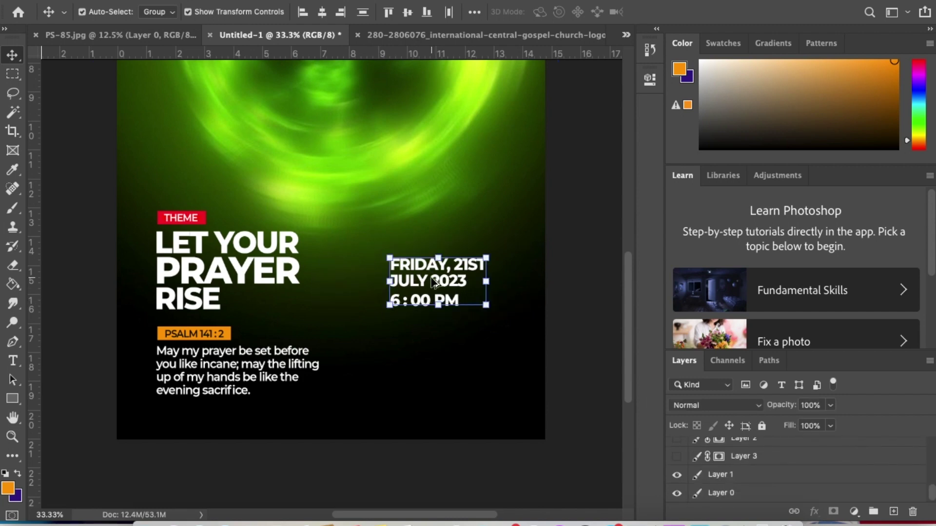
Copy the date block below and commit the combined JULY | 6:00 PM line
drag(433, 281, 434, 340)
click(605, 300)
text(| 6:00 PM)
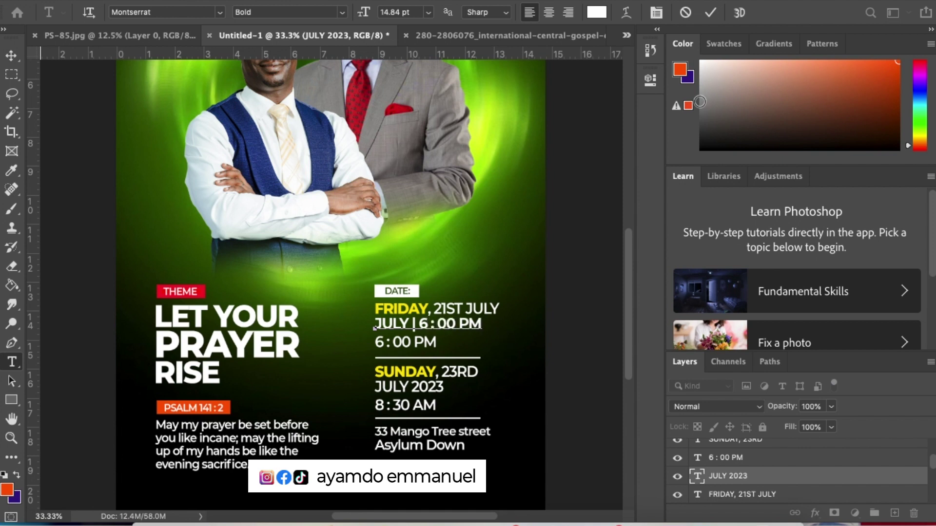
click(710, 13)
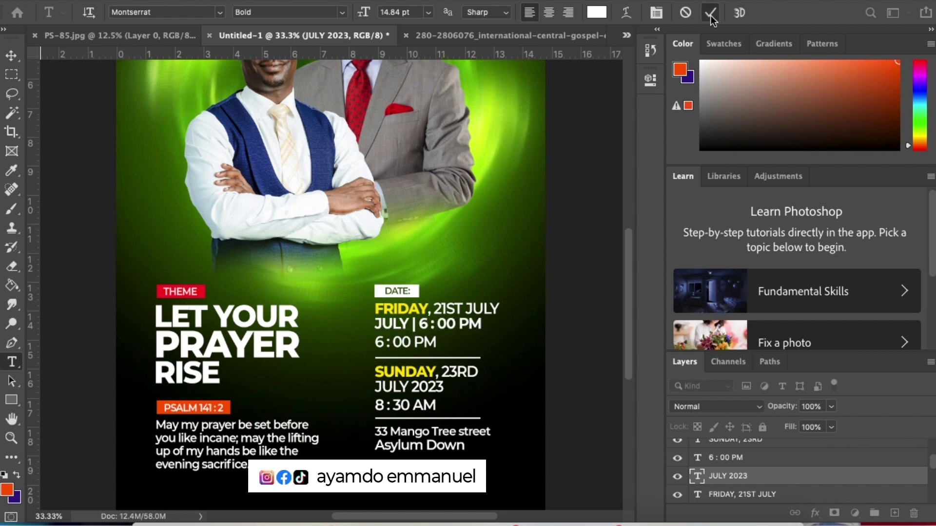
Delete the leftover 6:00 PM line and the old Sunday date lines
click(413, 341)
click(4, 62)
key(Delete)
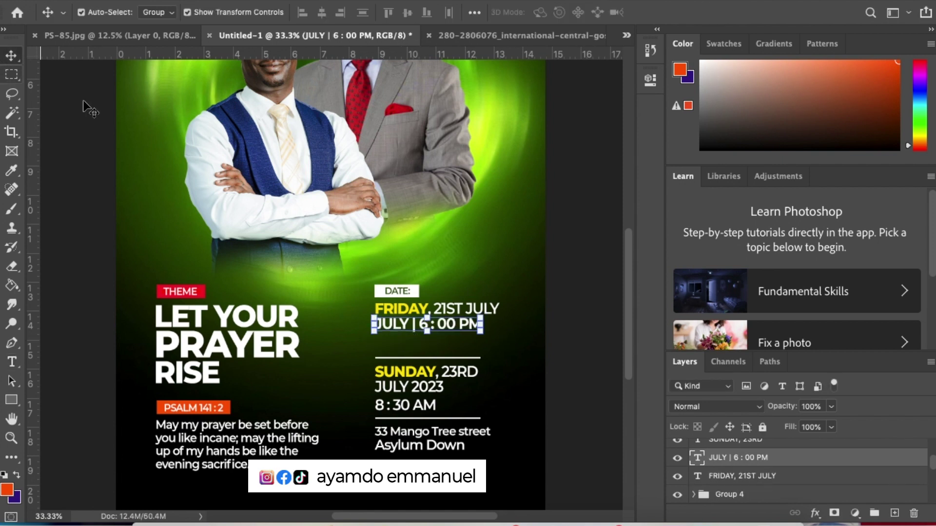
click(589, 246)
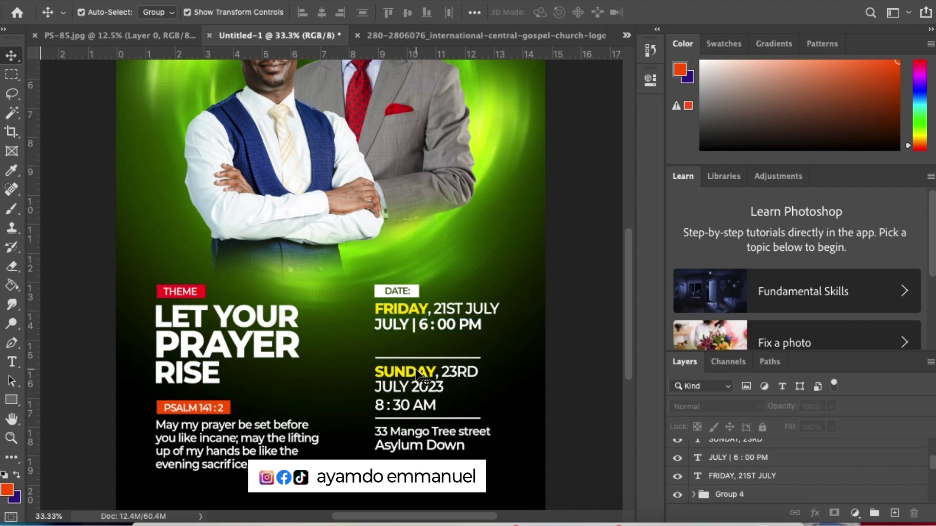
click(414, 405)
key(Delete)
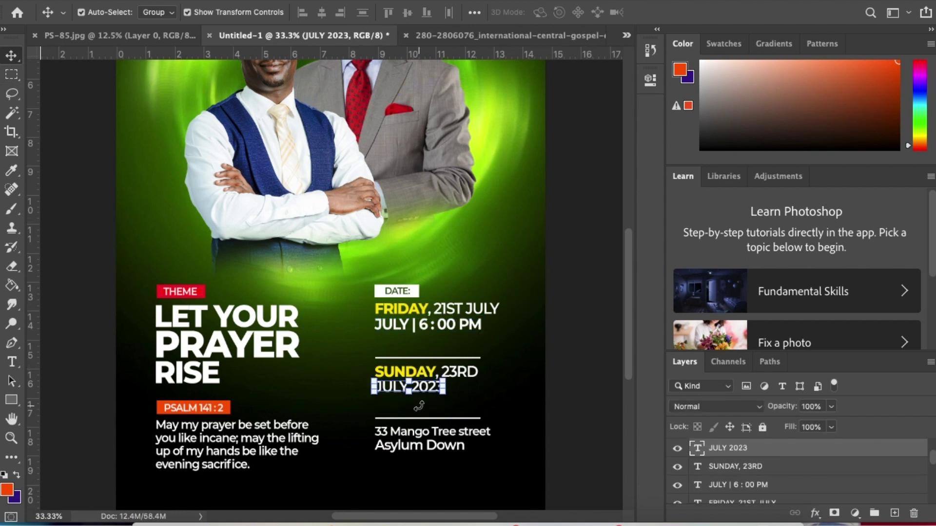
key(Delete)
key(Delete)
click(423, 385)
Nudge the white divider up under JULY | 6:00 PM and stretch it wider to the right
click(443, 358)
key(shift+Up)
key(shift+Up)
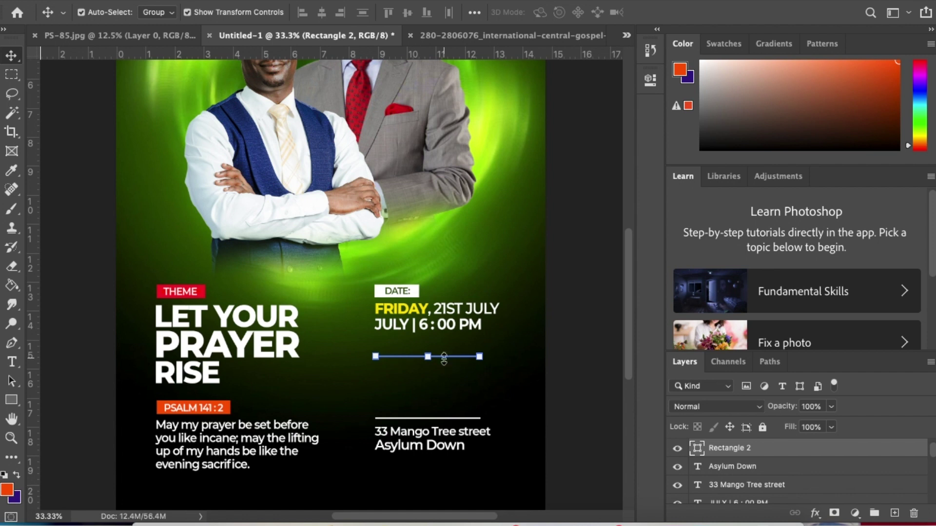
key(shift+Up)
key(shift+Up)
key(shift+Up)
key(shift+Up)
key(shift+Up)
key(shift+Up)
key(shift+Up)
key(shift+Up)
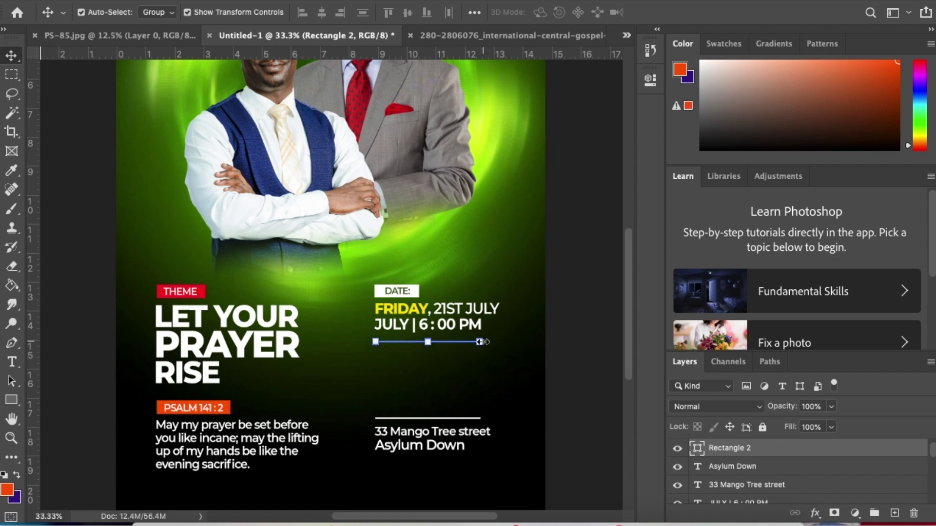
click(480, 342)
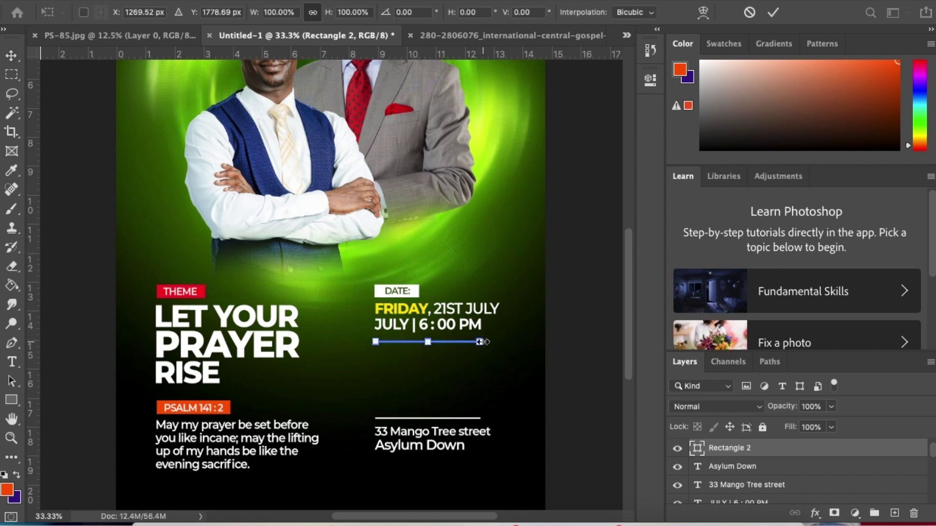
drag(480, 342, 499, 342)
click(773, 12)
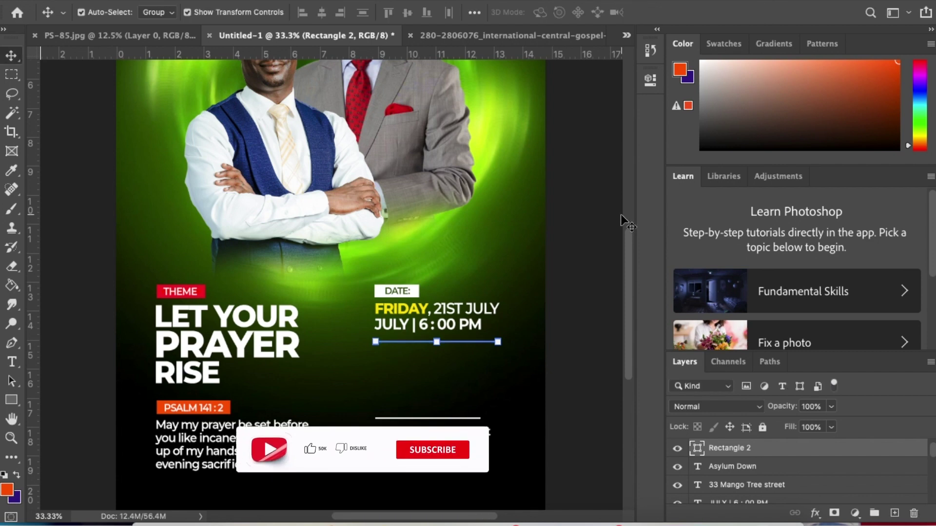
click(437, 316)
click(741, 477)
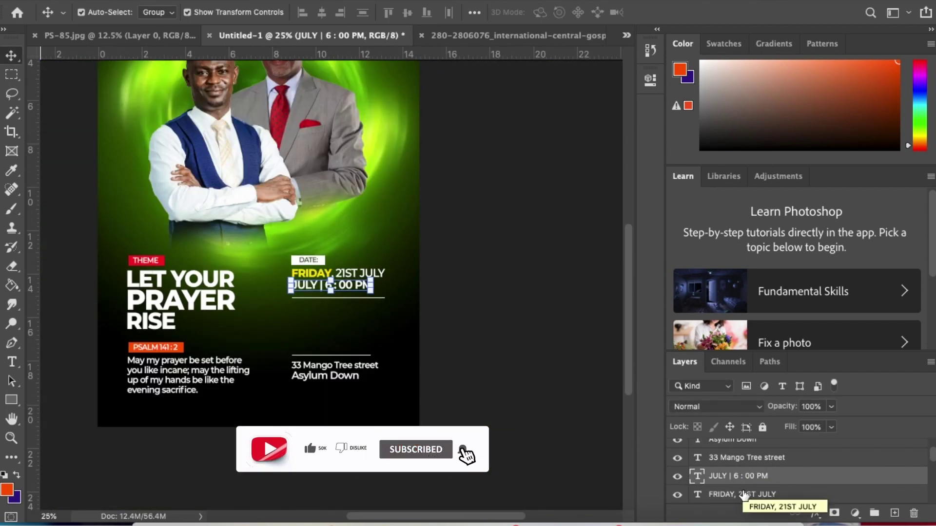
Duplicate the FRIDAY, 21ST JULY and JULY | 6:00 PM lines below the white divider
right_click(744, 496)
key(Escape)
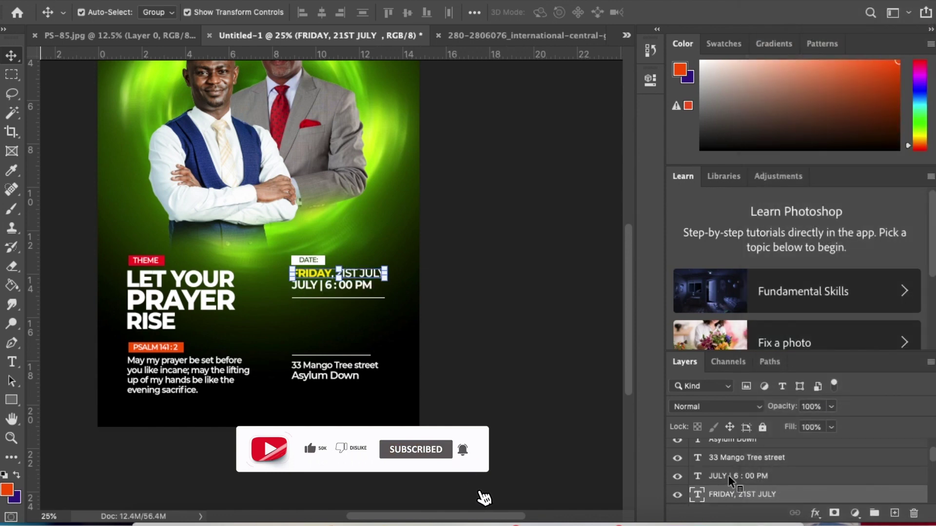
shift+click(731, 481)
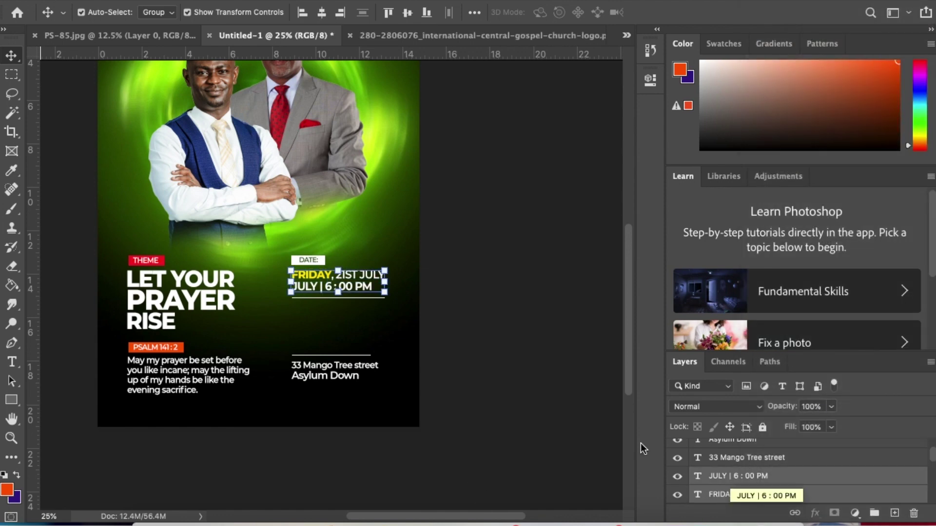
click(546, 335)
key(ctrl+plus)
key(ctrl+plus)
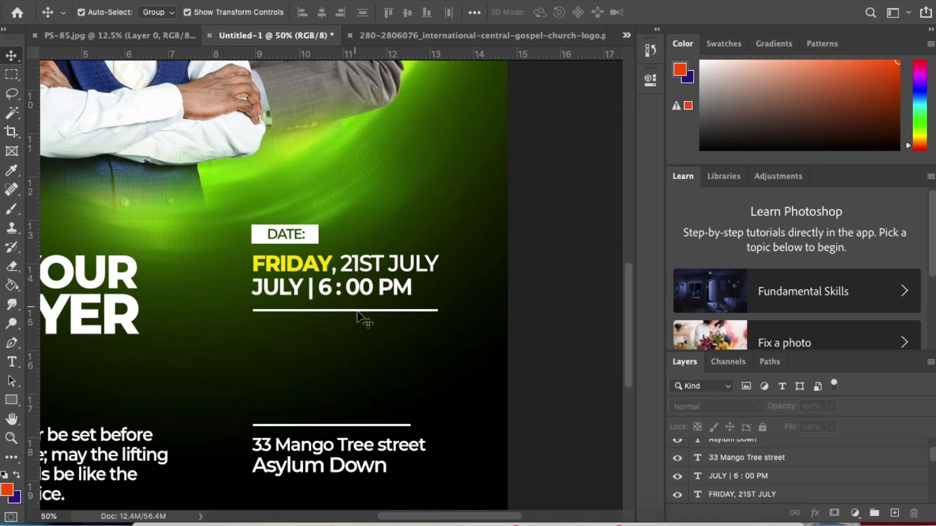
click(357, 315)
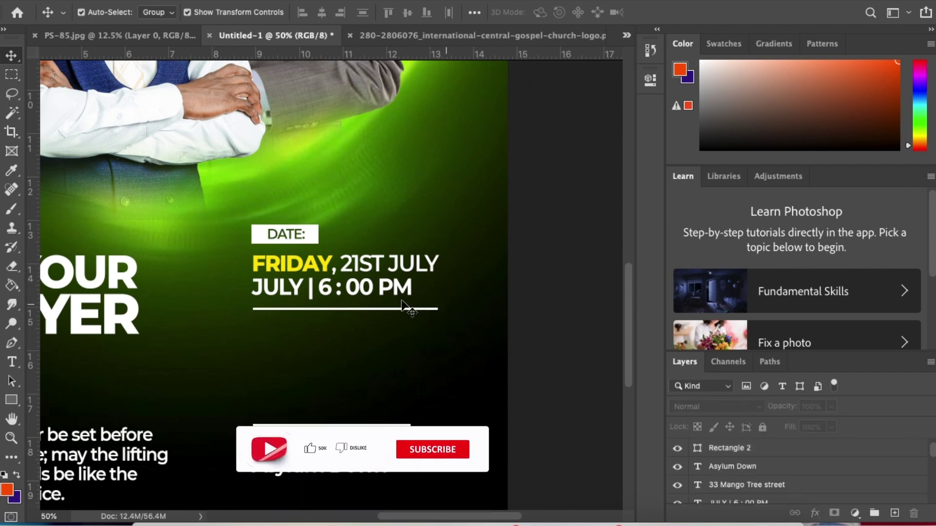
click(288, 235)
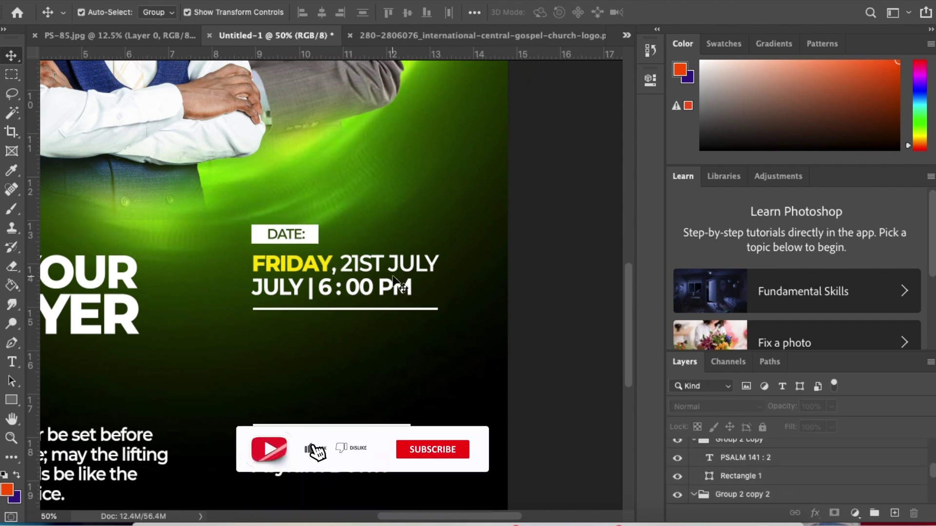
click(393, 278)
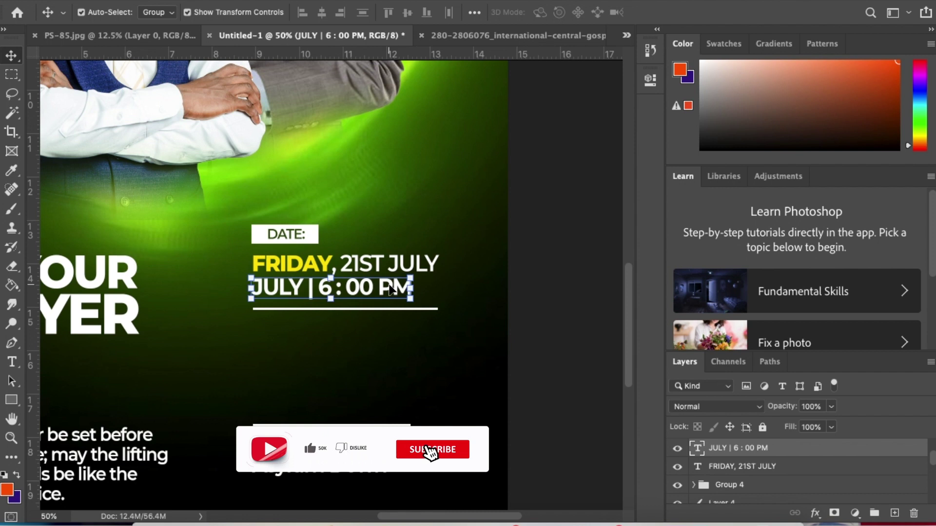
shift+click(431, 264)
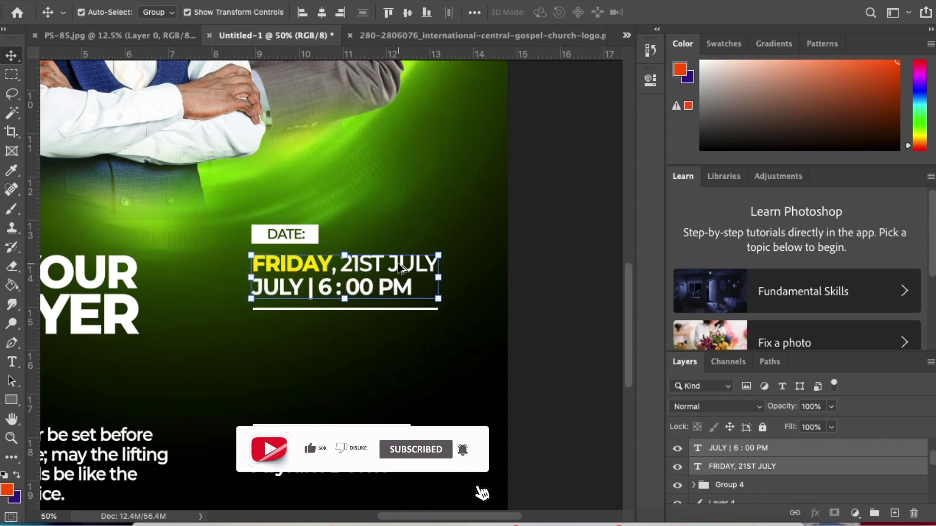
drag(397, 267, 397, 333)
click(489, 317)
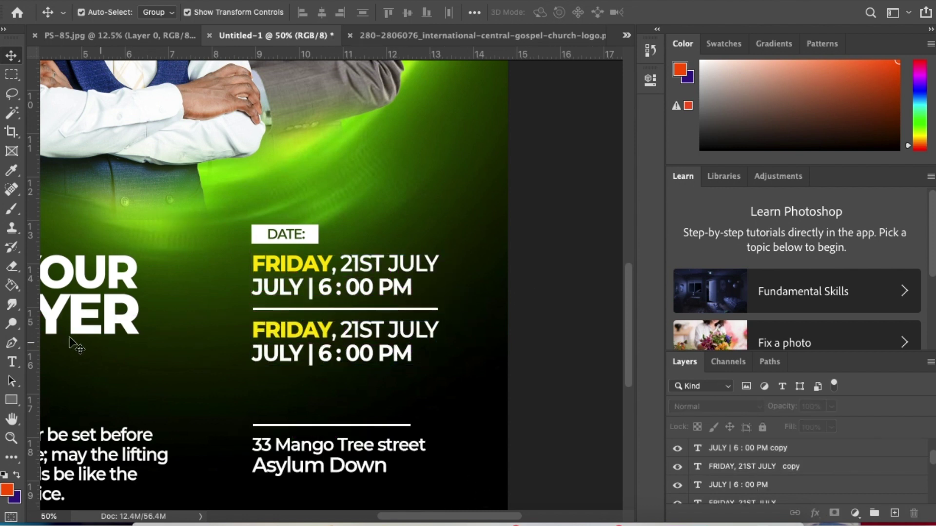
Retype the copied date as SUNDAY, 23RD JULY and select JULY on the line below
key(t)
double_click(330, 331)
text(SUB)
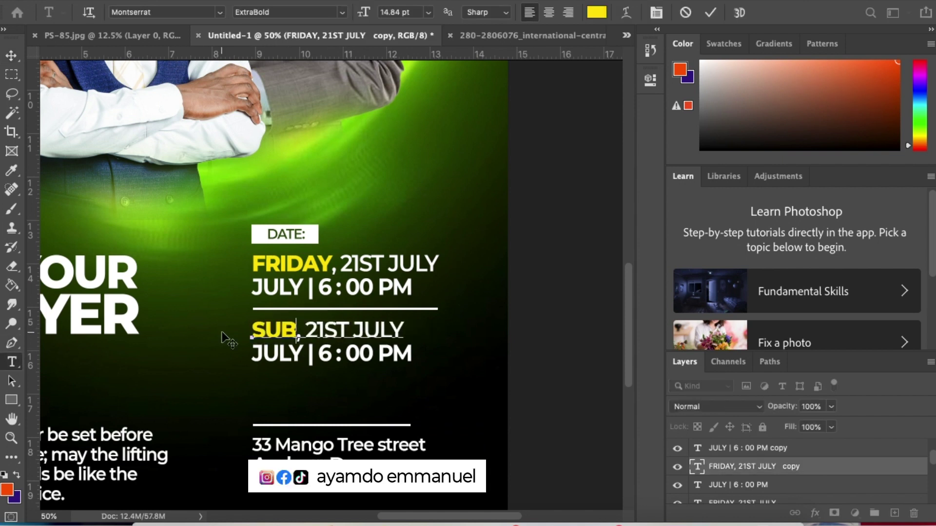
key(BackSpace)
text(NDAY)
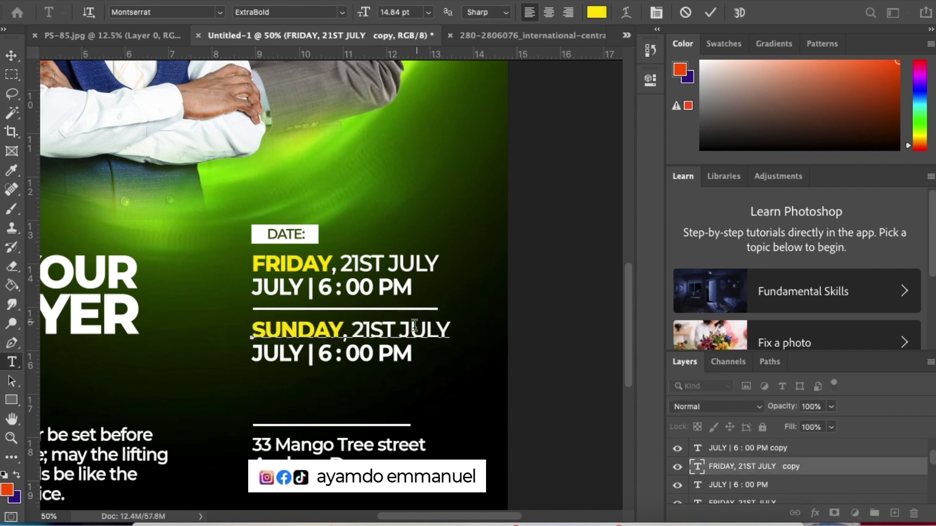
drag(368, 331, 396, 331)
text(RD)
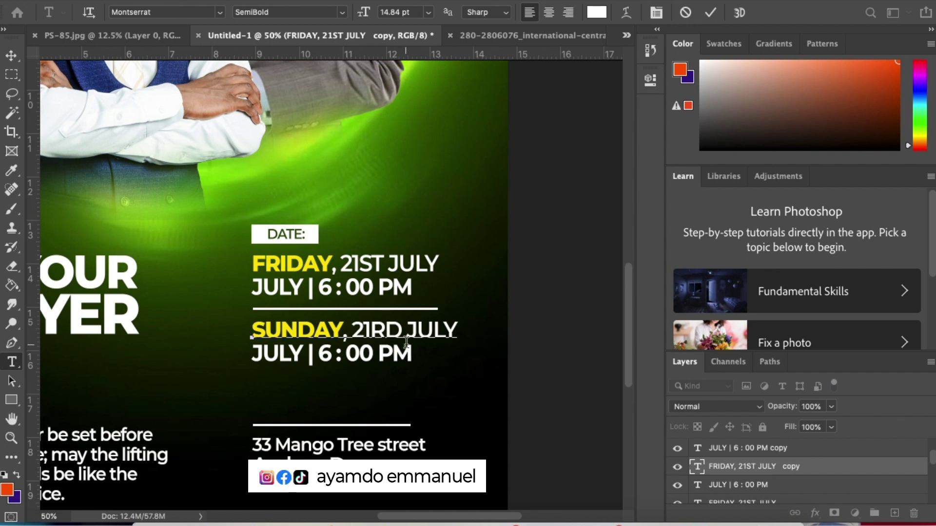
text(3)
click(710, 13)
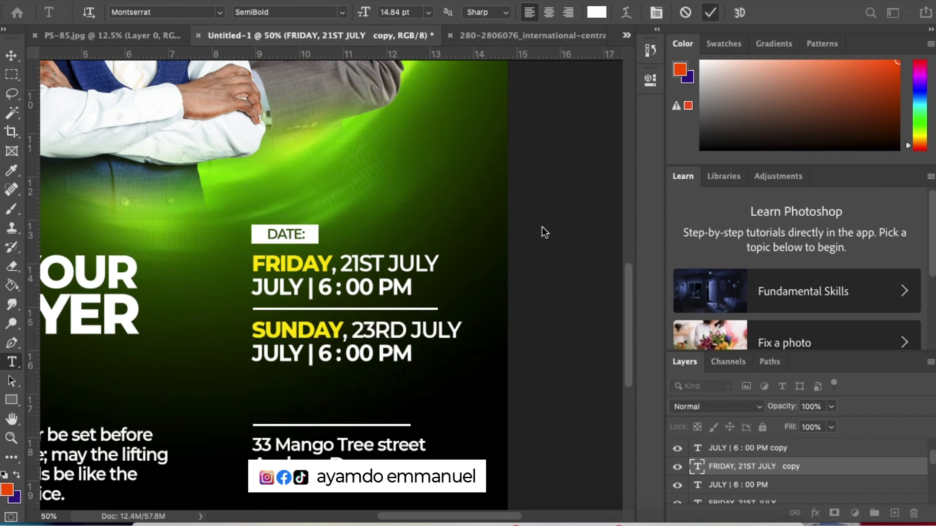
drag(304, 354, 249, 352)
Replace JULY with 2023 on both the Sunday and Friday time lines
text(202)
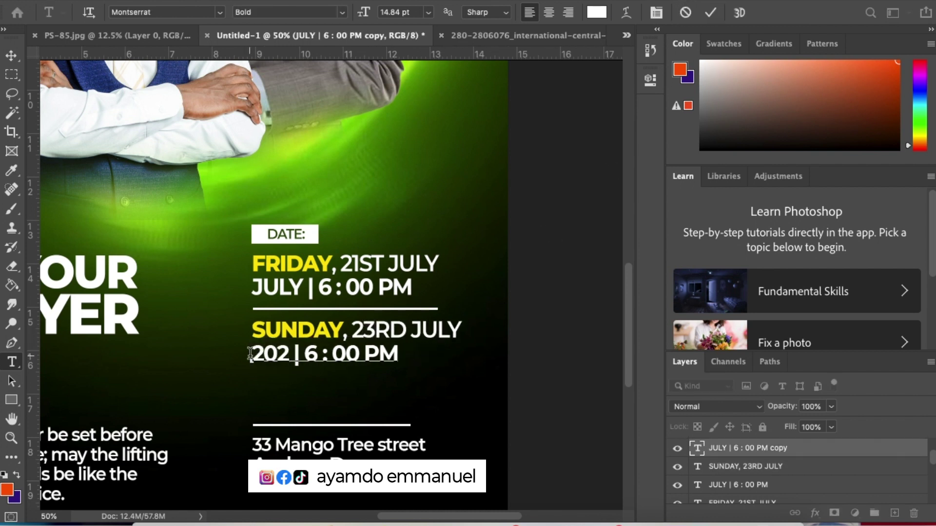
text(3)
click(711, 13)
drag(305, 287, 250, 288)
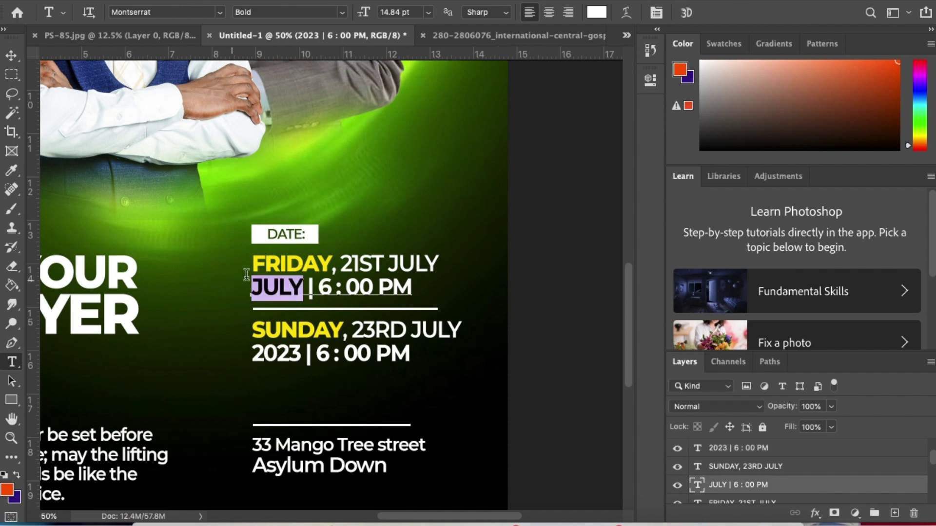
text(2023)
click(712, 13)
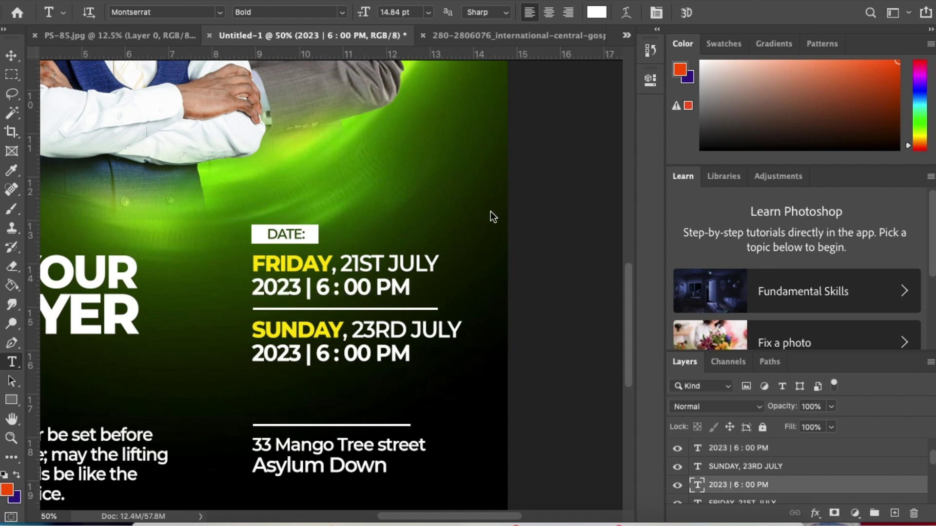
Add spaces around the separator pipe in both time lines
click(298, 291)
key(Right)
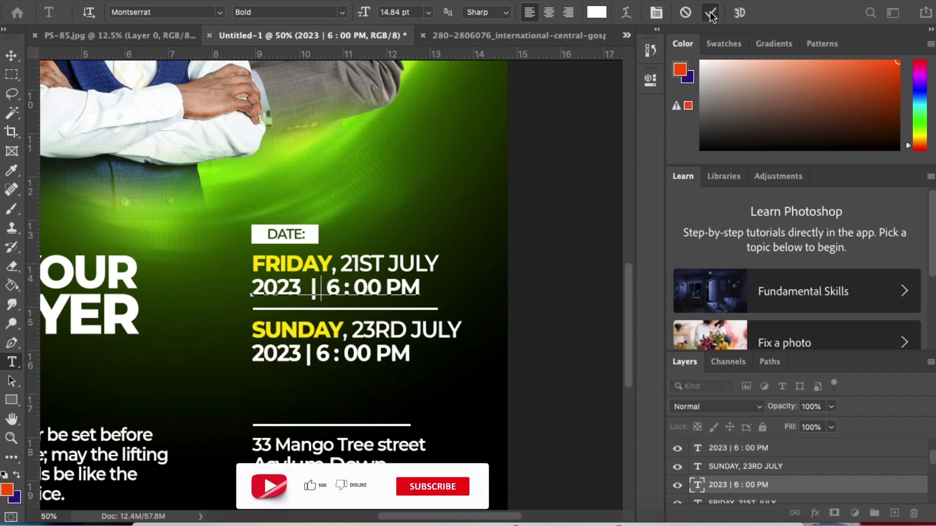
click(712, 12)
click(314, 355)
key(Right)
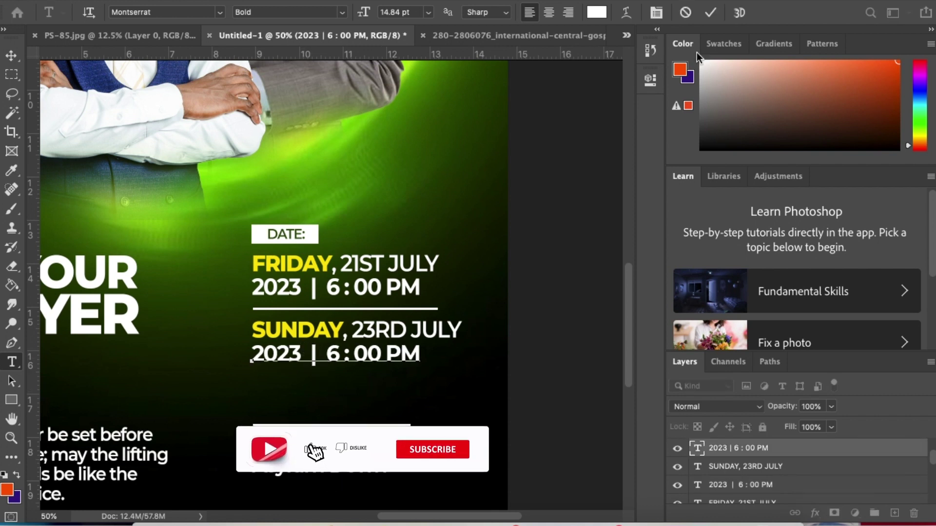
click(706, 13)
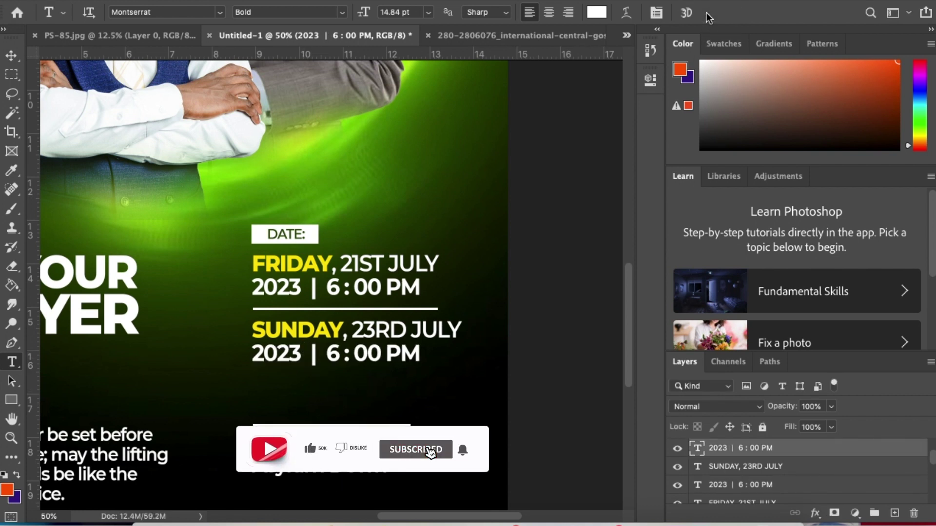
Change the Sunday service time to 8 : 30 AM
double_click(339, 352)
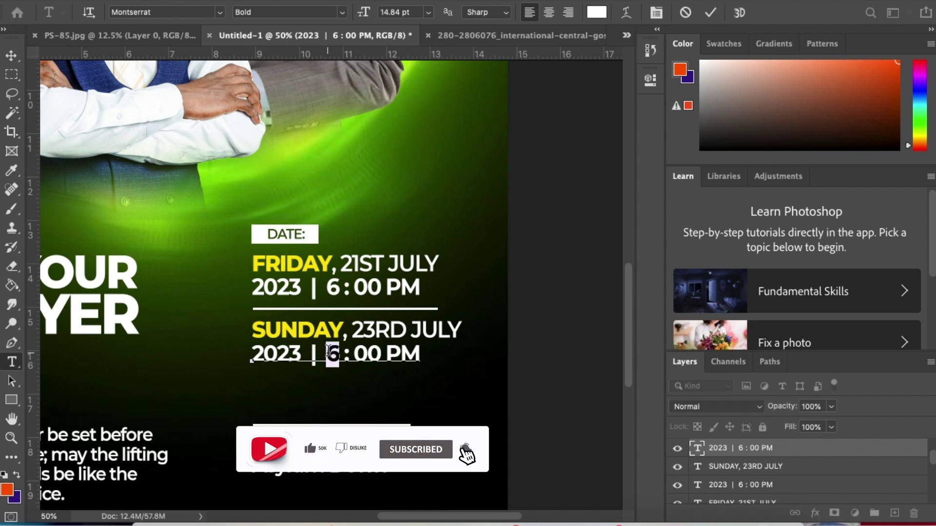
text(8)
drag(354, 353, 366, 353)
text(3)
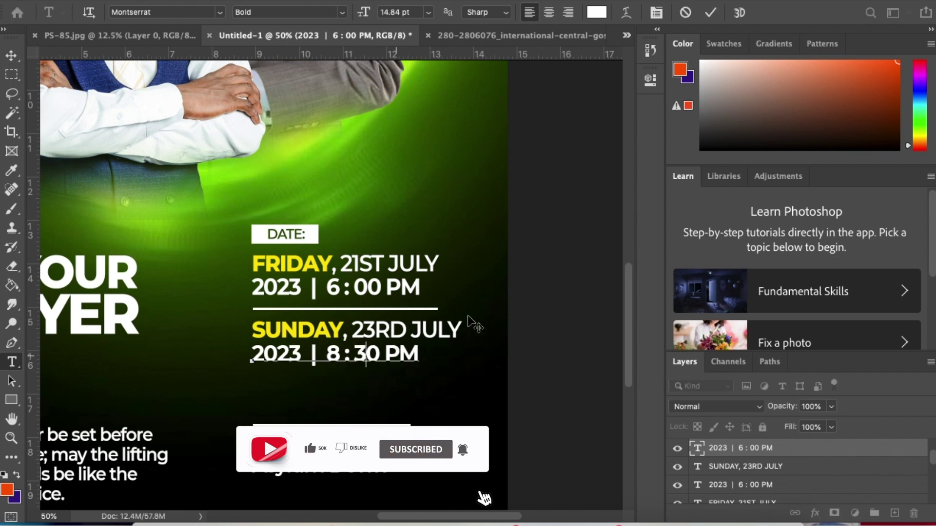
click(709, 13)
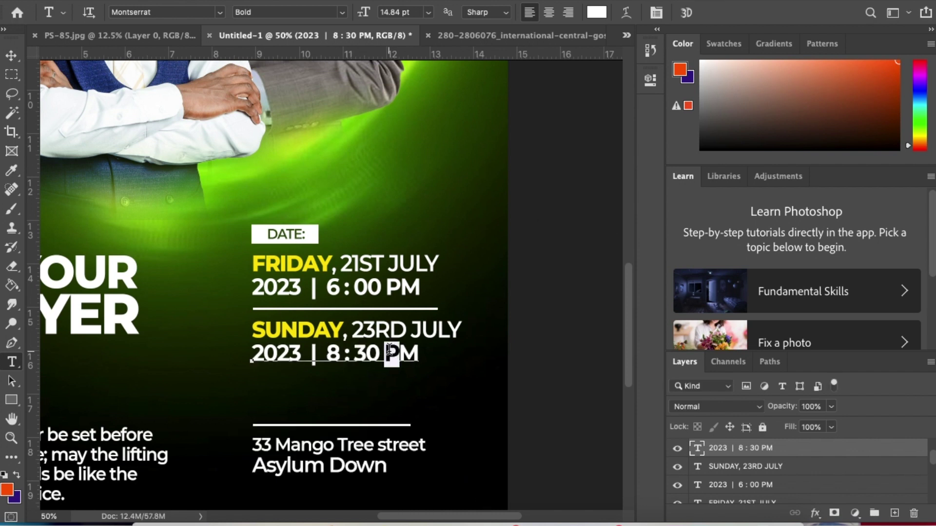
text(A)
click(709, 15)
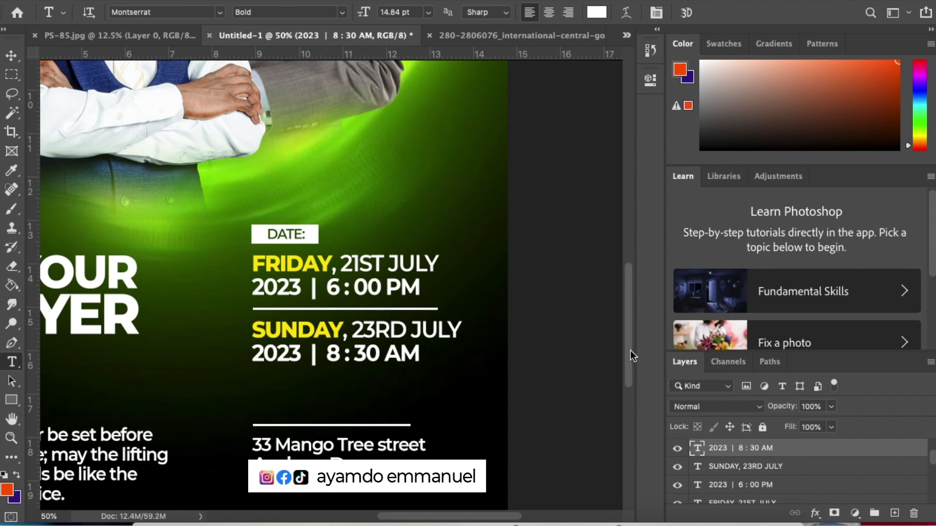
mouse_move(630, 356)
mouse_down()
mouse_move(628, 329)
mouse_move(624, 360)
mouse_up()
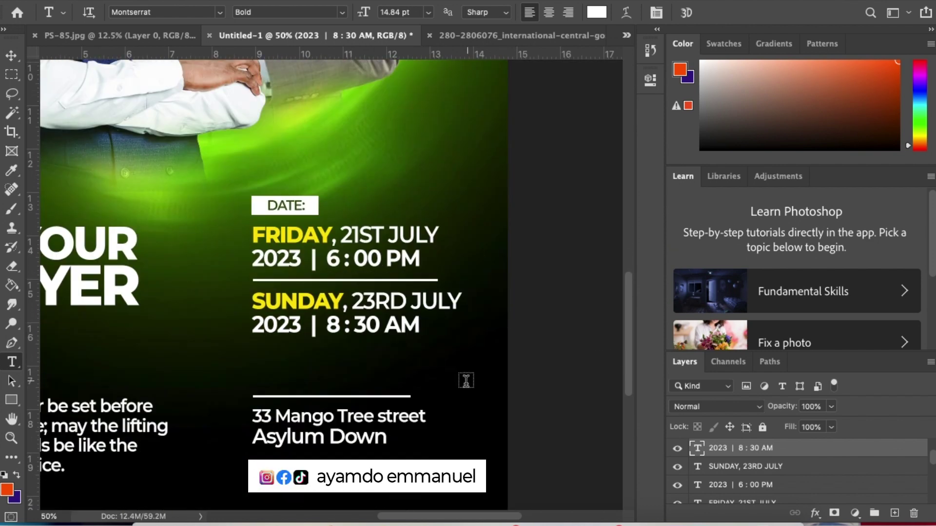
Move the divider line and address text up under the Sunday date
click(12, 58)
click(388, 402)
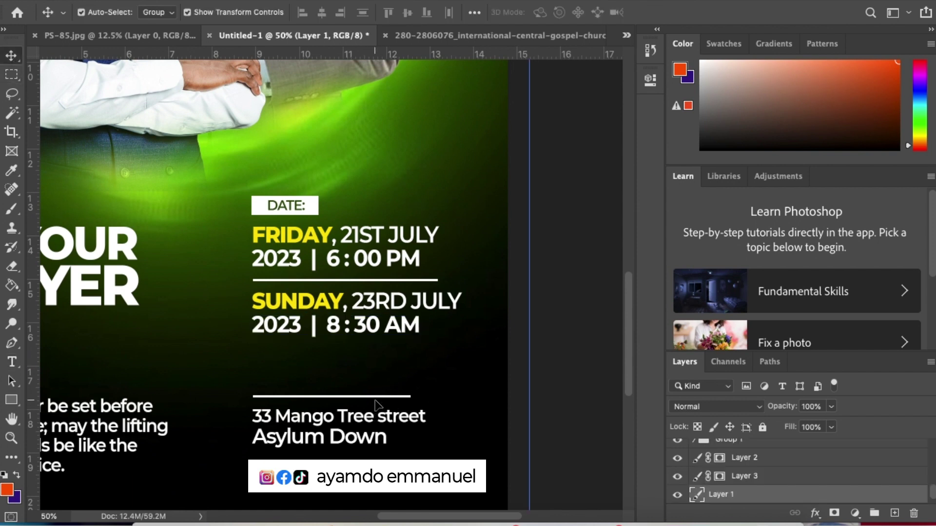
shift+click(362, 420)
drag(362, 420, 363, 380)
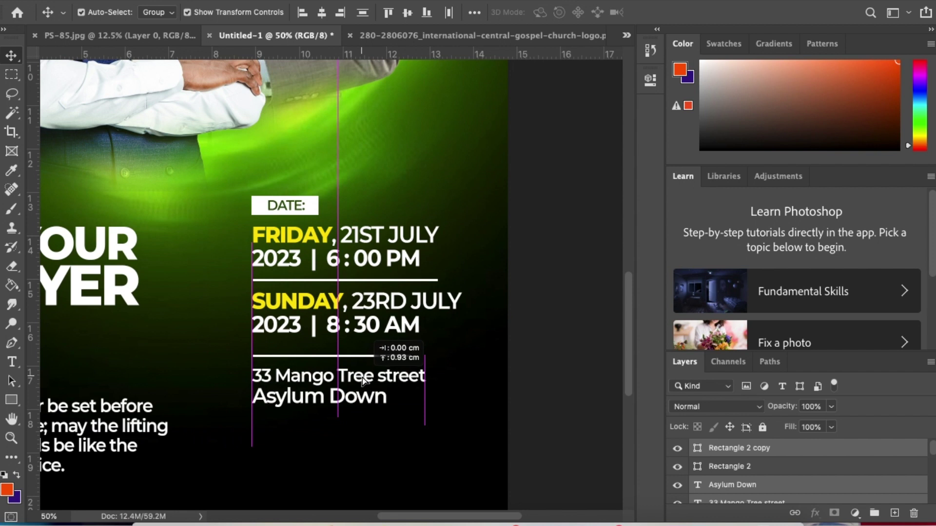
click(382, 340)
Widen that divider to match the others and nudge the Sunday date text down slightly
click(380, 356)
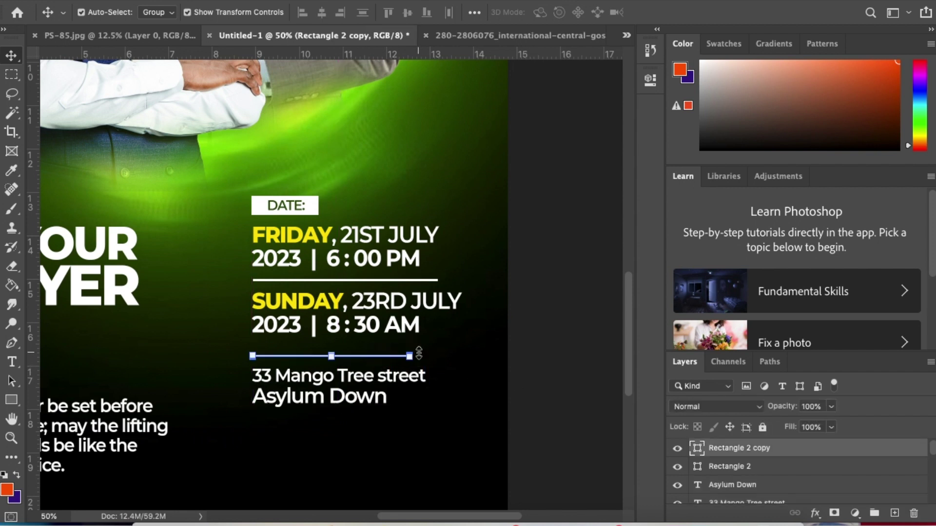
drag(411, 356, 439, 357)
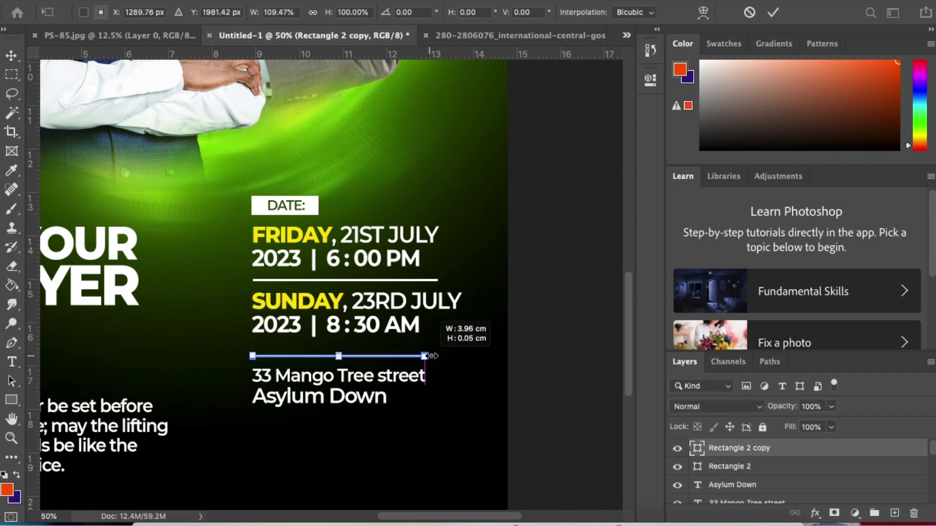
key(Return)
click(595, 362)
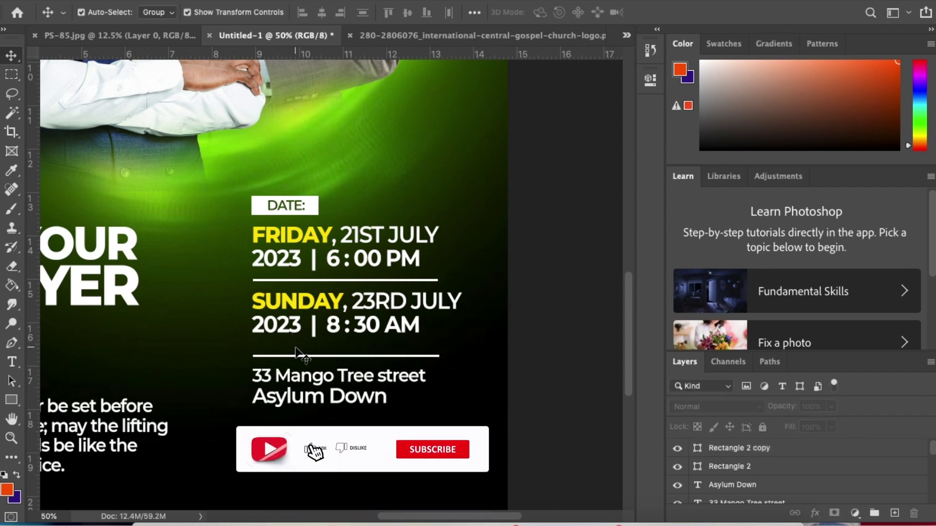
click(314, 329)
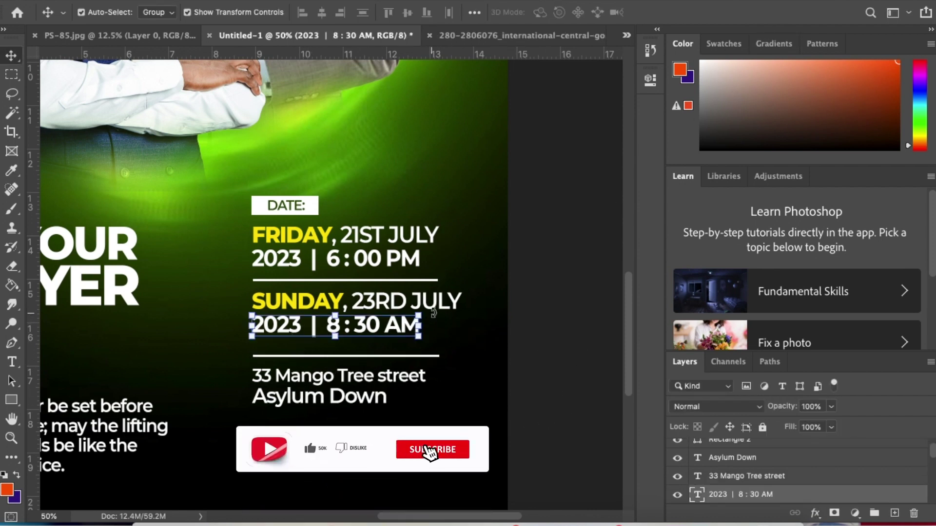
key(shift+Down)
click(404, 294)
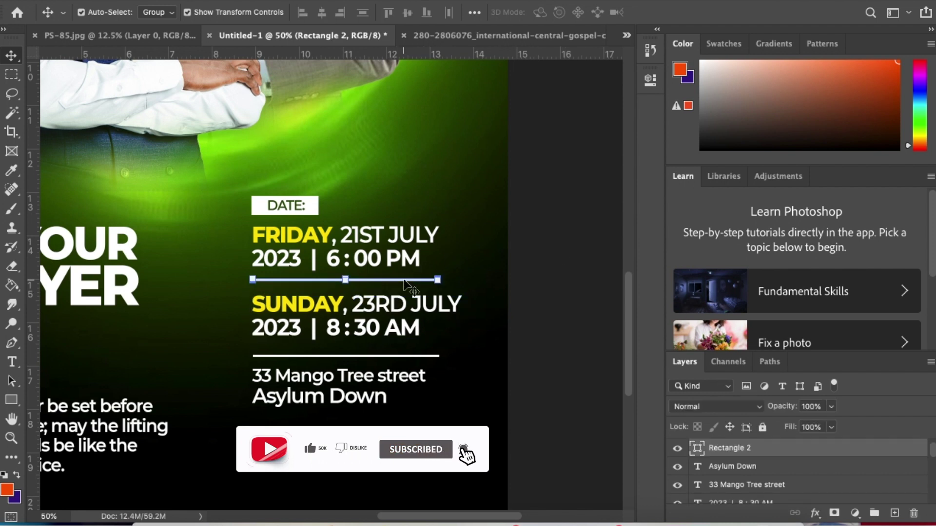
click(556, 292)
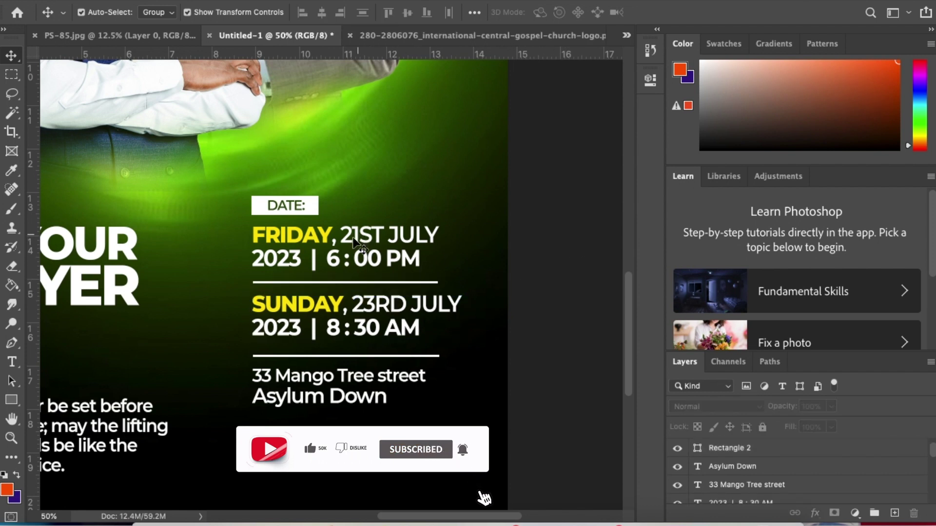
click(11, 362)
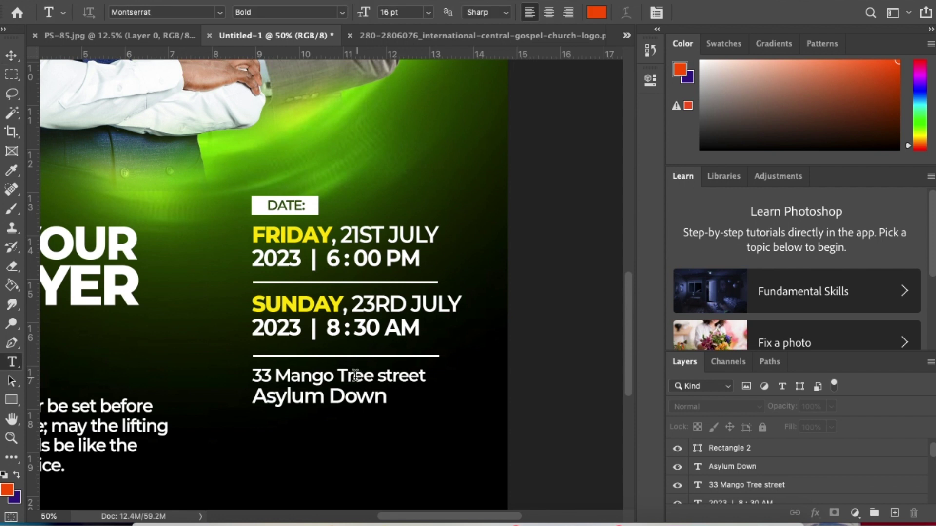
drag(277, 371, 494, 372)
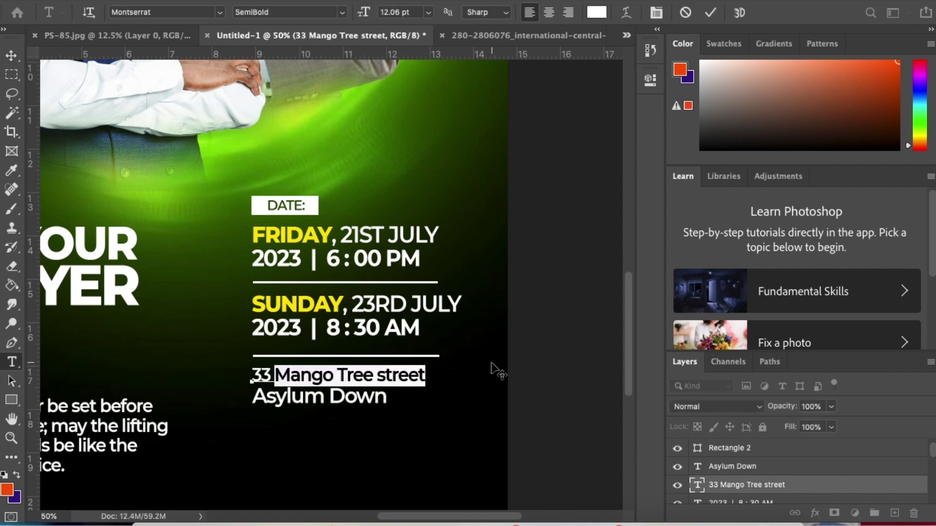
text(MANGO TREE ST)
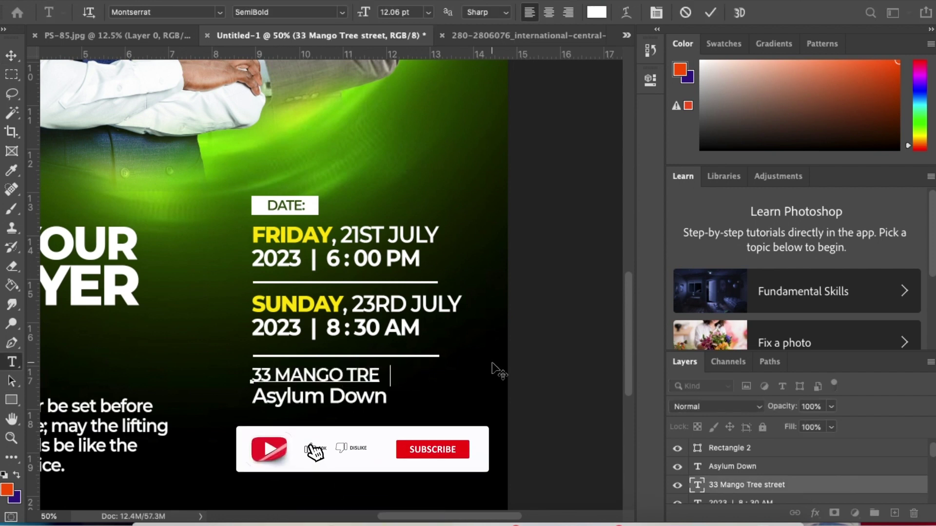
text(REET)
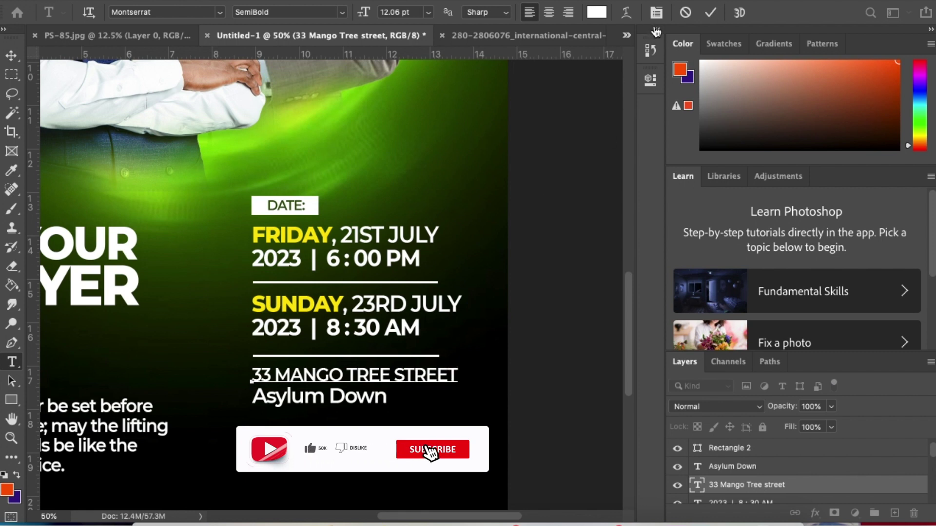
key(ctrl+Return)
drag(272, 398, 460, 393)
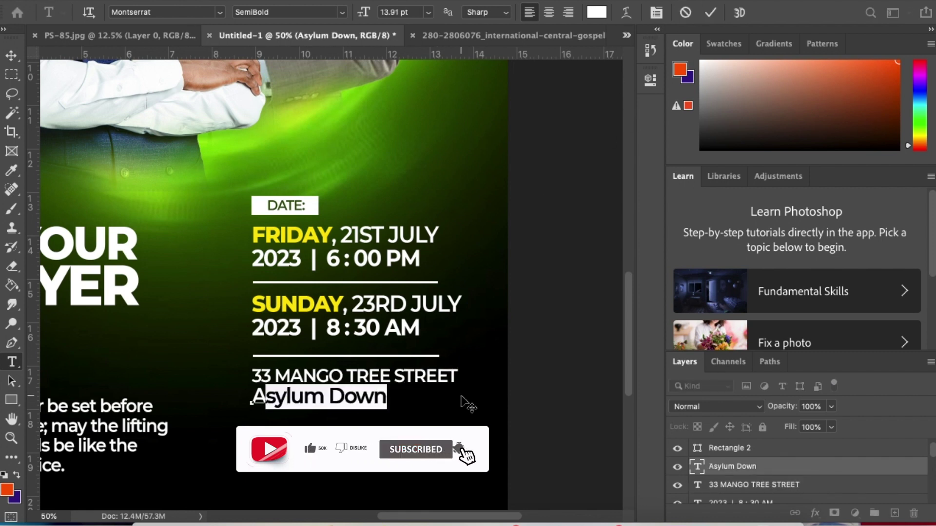
text(SYLUM)
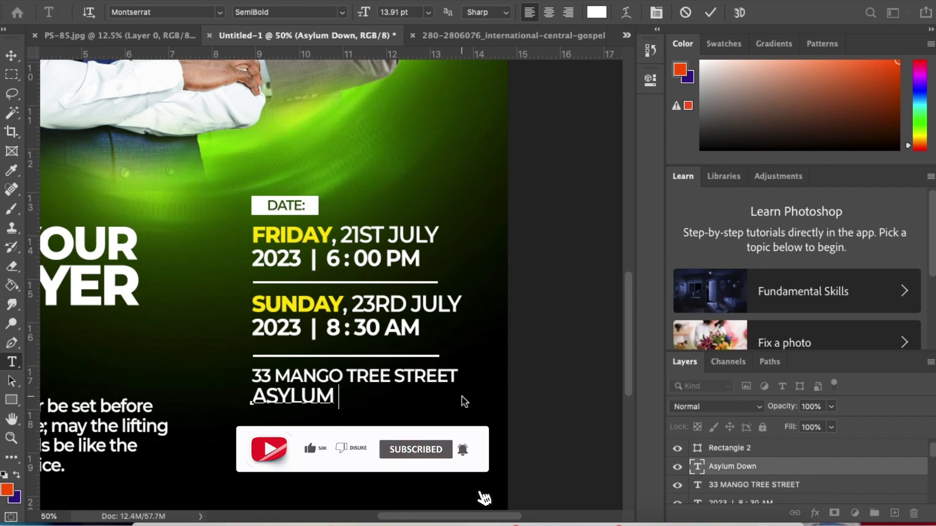
text( DOWN)
key(ctrl+Return)
click(449, 376)
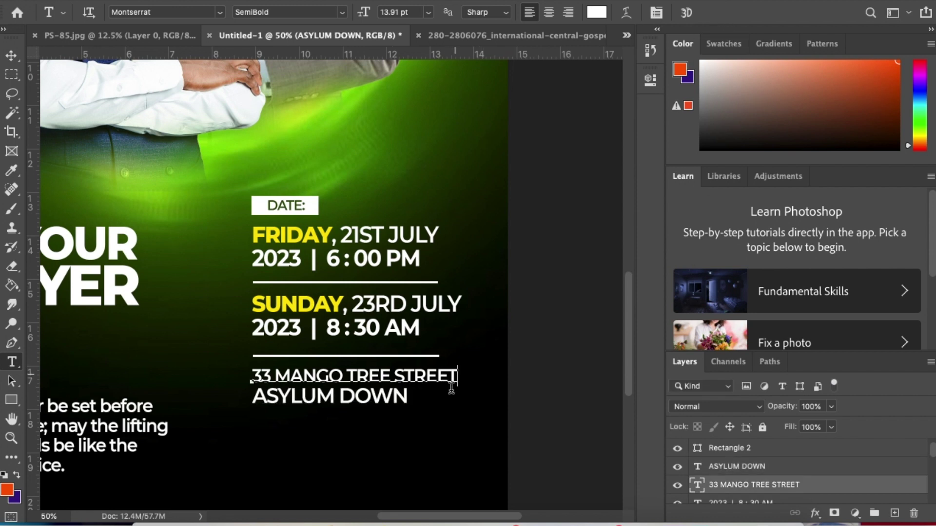
text(,)
click(715, 15)
Duplicate the lower divider and stretch both dividers wider to span the date text
key(v)
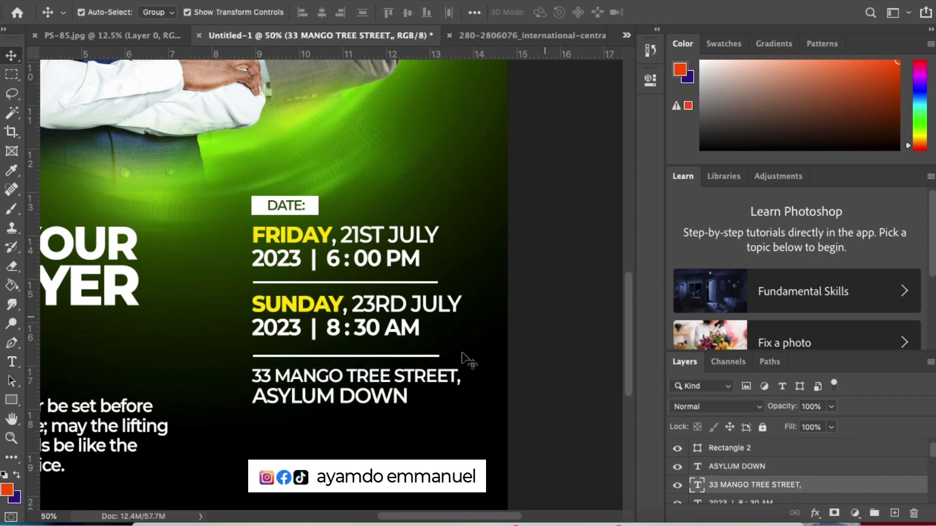
click(429, 356)
key(ctrl+j)
shift+click(428, 283)
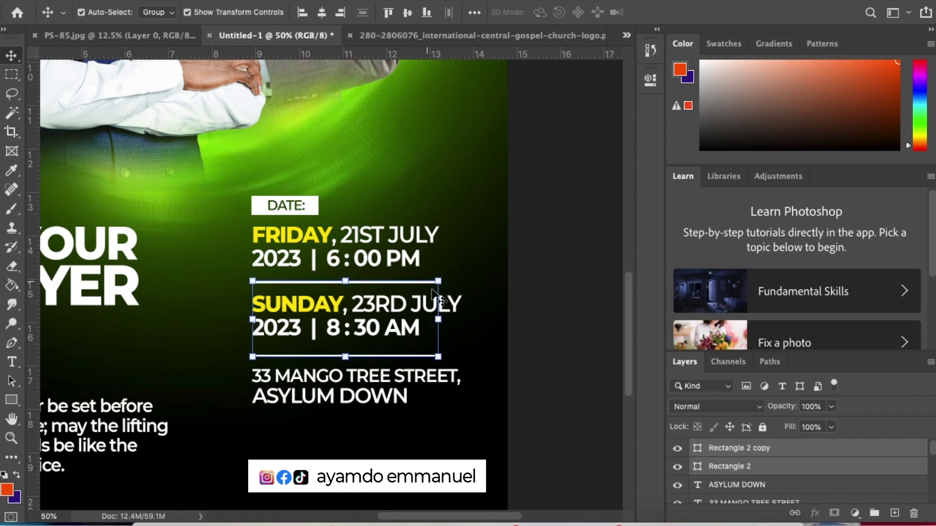
drag(439, 318, 460, 318)
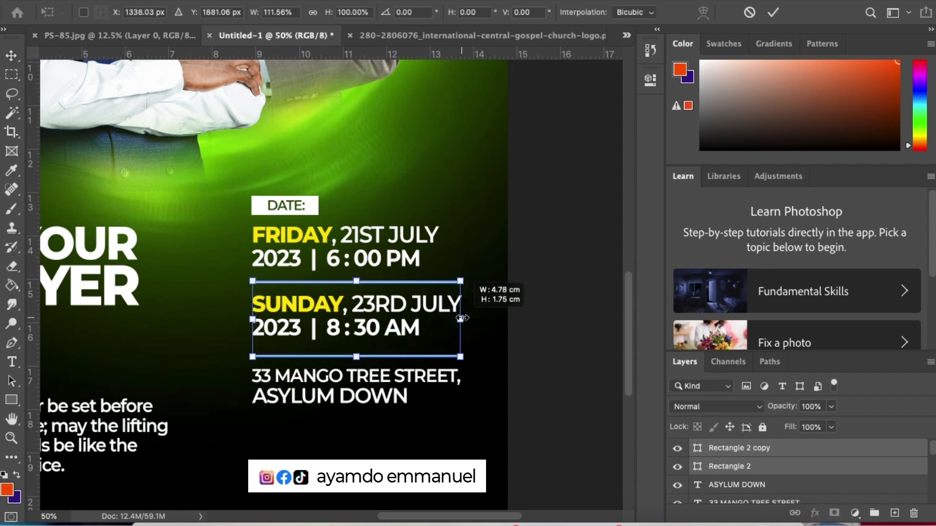
key(Return)
click(560, 302)
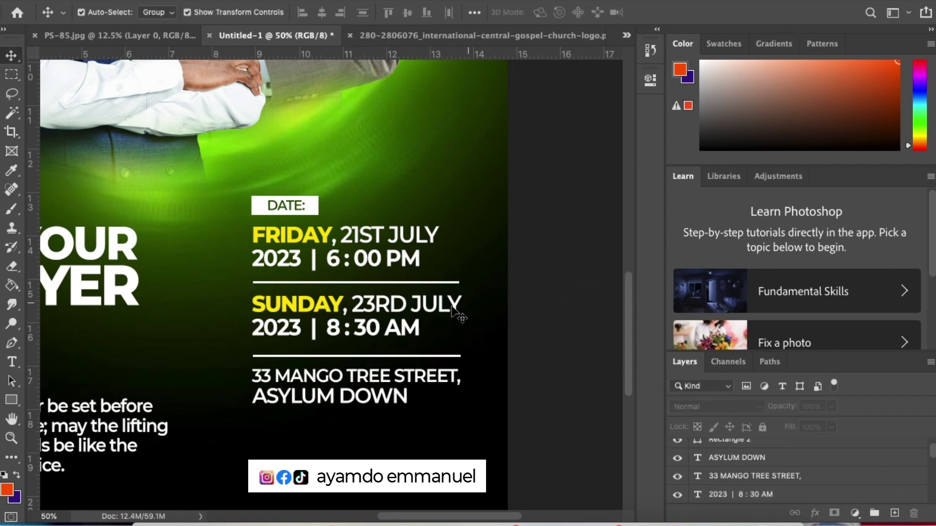
click(415, 325)
shift+click(452, 312)
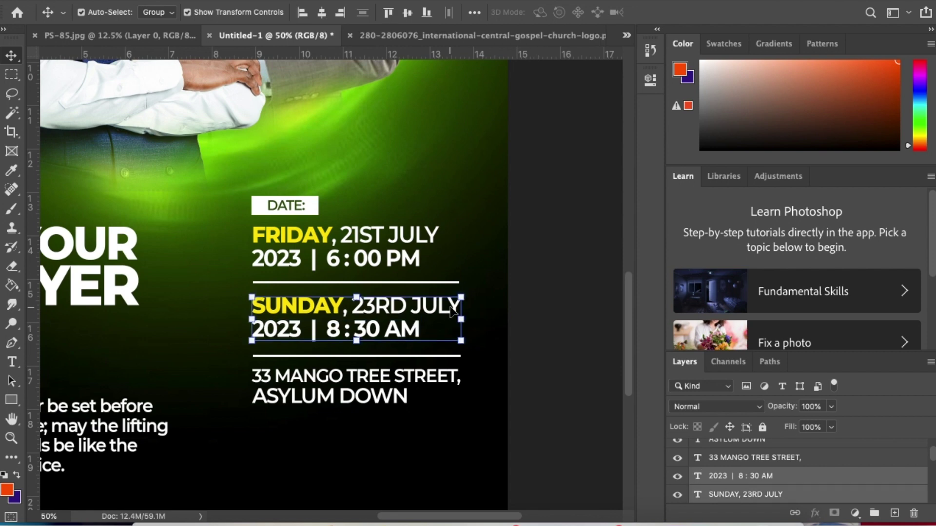
click(561, 334)
key(ctrl+minus)
key(ctrl+minus)
key(ctrl+minus)
key(ctrl+plus)
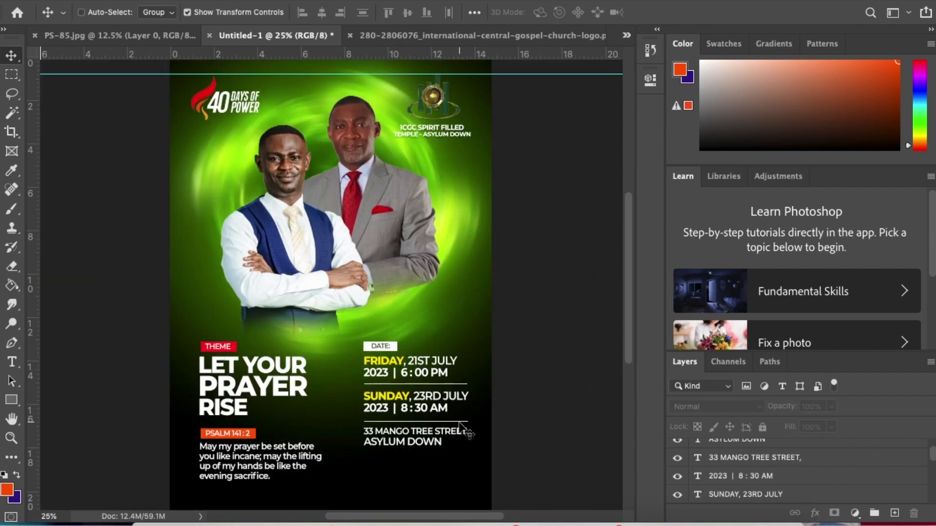
key(ctrl+minus)
key(ctrl+plus)
key(ctrl+minus)
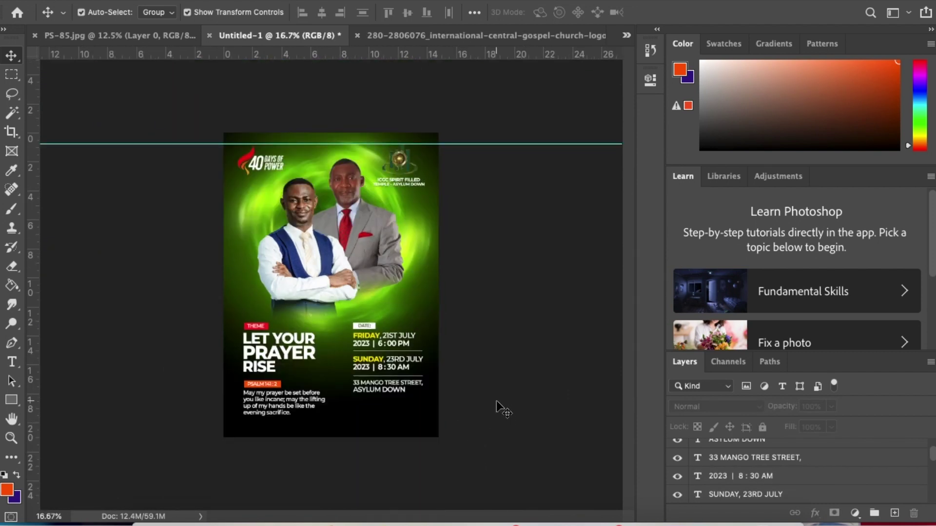
key(ctrl+plus)
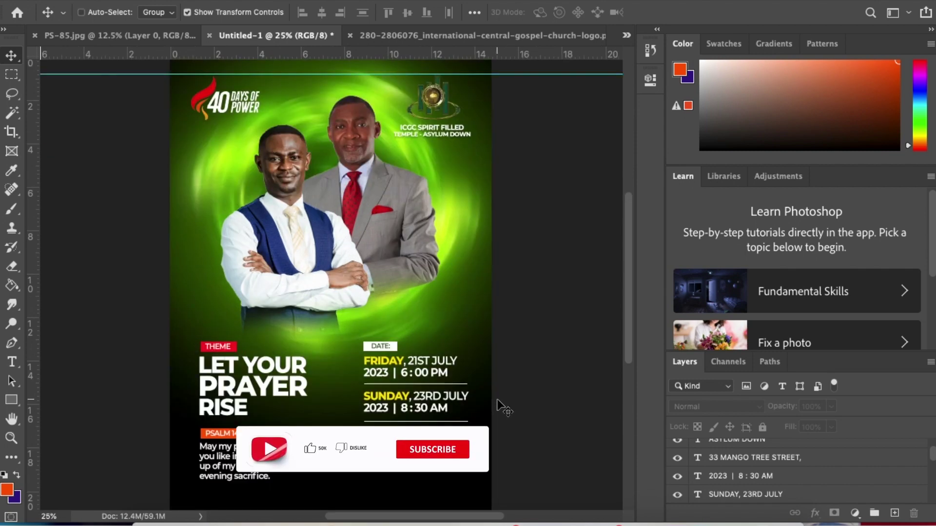
drag(629, 278, 630, 265)
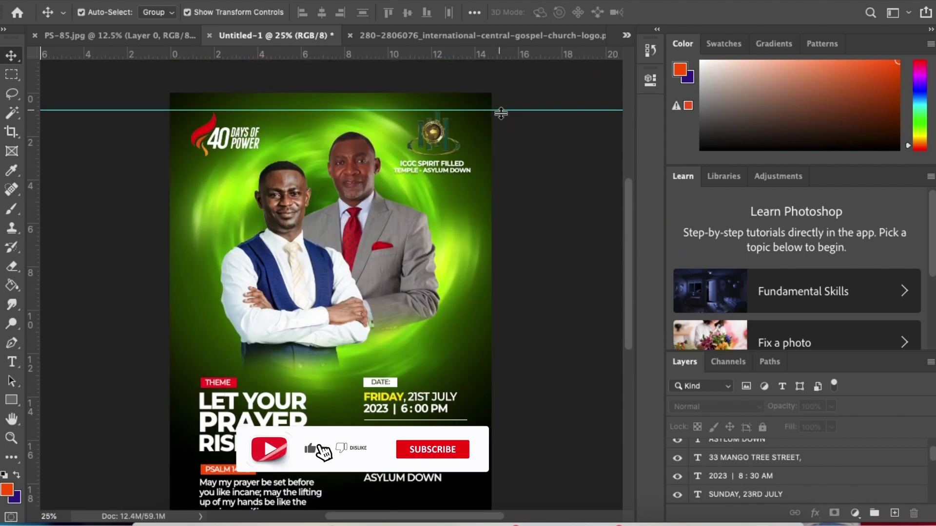
key(Tab)
key(ctrl+plus)
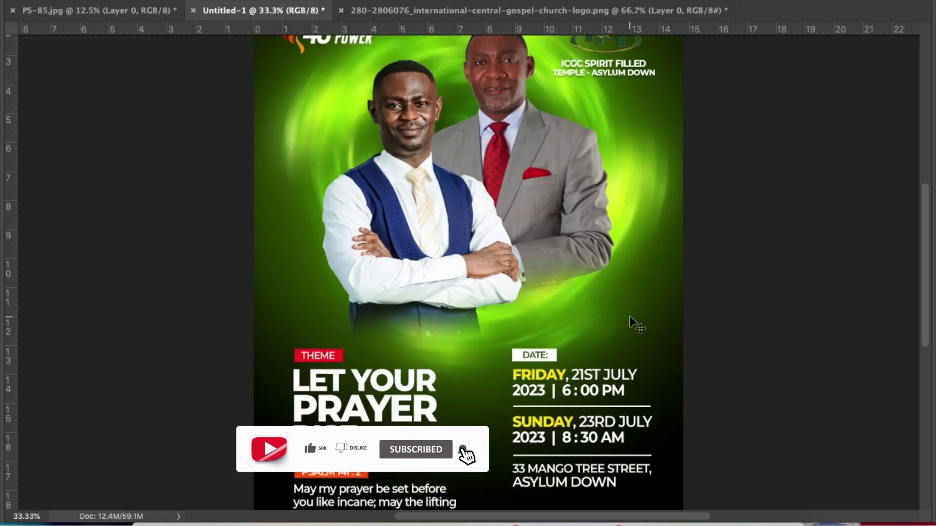
drag(925, 251, 919, 309)
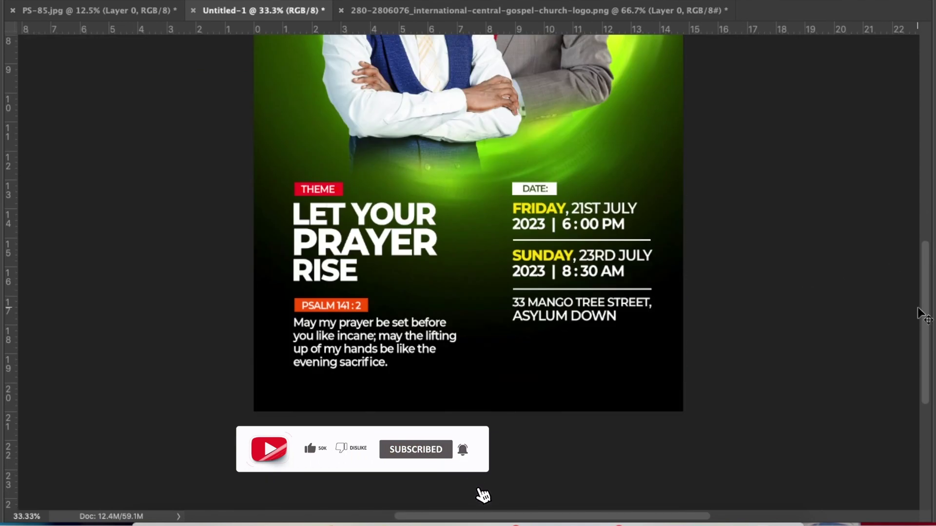
drag(923, 316, 926, 283)
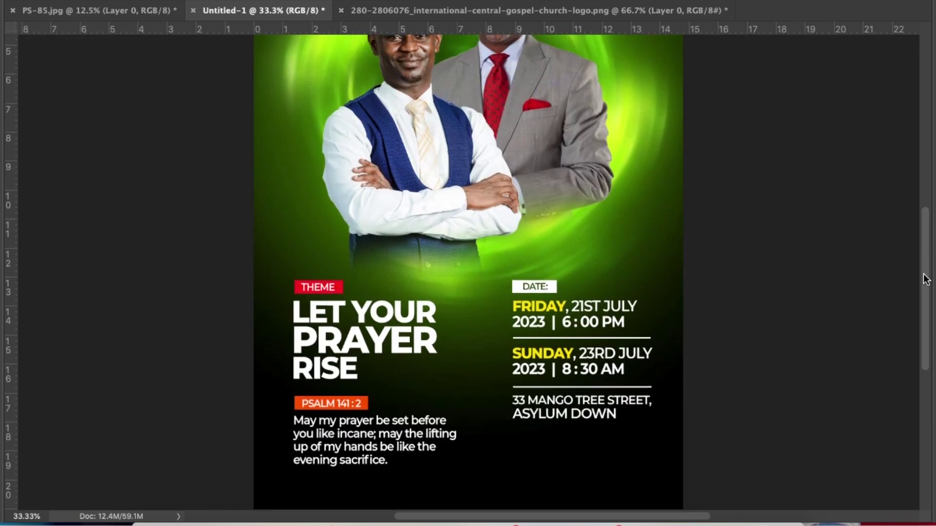
key(ctrl+minus)
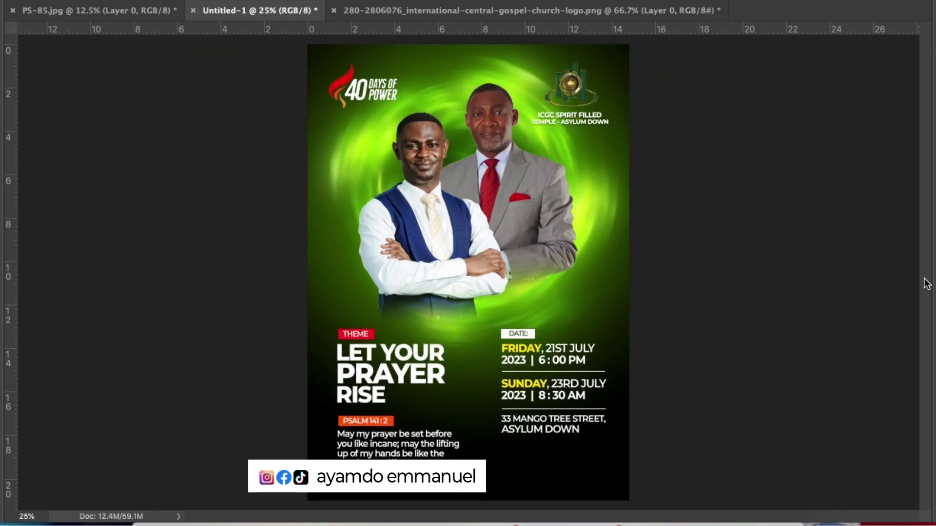
key(ctrl+plus)
key(Tab)
key(ctrl+plus)
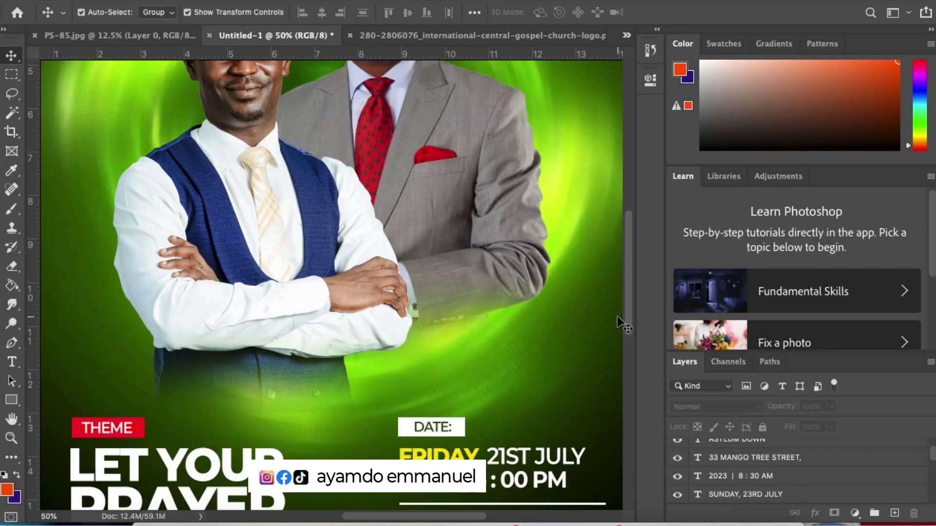
drag(622, 278, 620, 371)
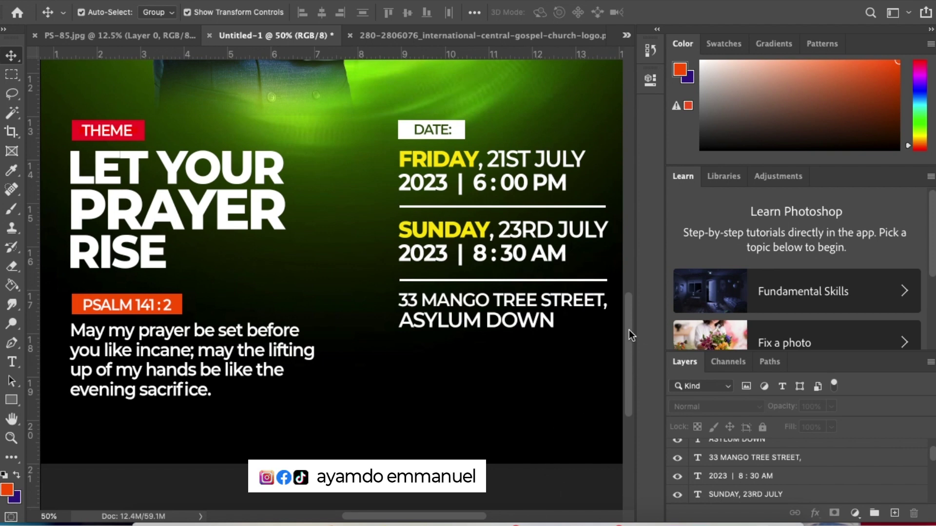
drag(629, 330, 628, 316)
drag(461, 516, 482, 518)
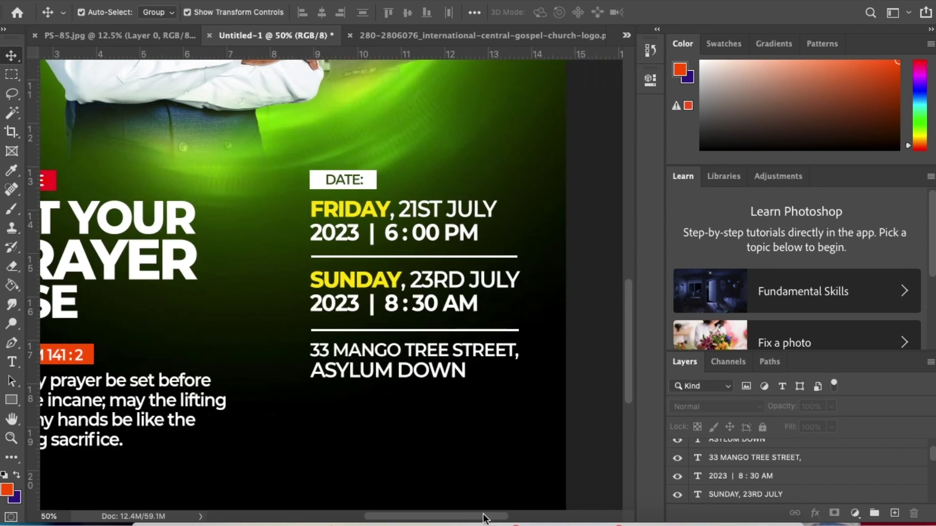
Move the address lines down and copy the DATE label into the gap above them
click(403, 372)
shift+click(492, 356)
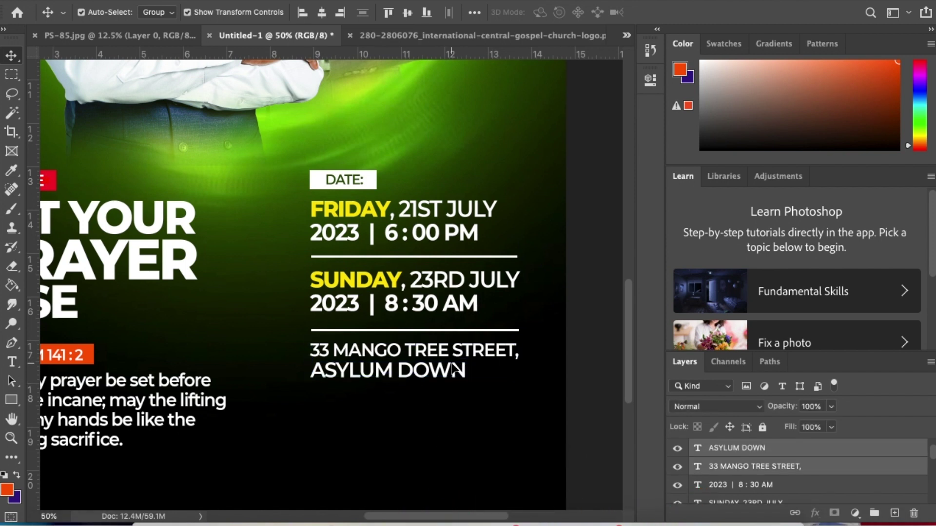
drag(492, 355, 492, 404)
mouse_move(344, 180)
mouse_down()
mouse_move(356, 372)
mouse_move(354, 359)
mouse_up()
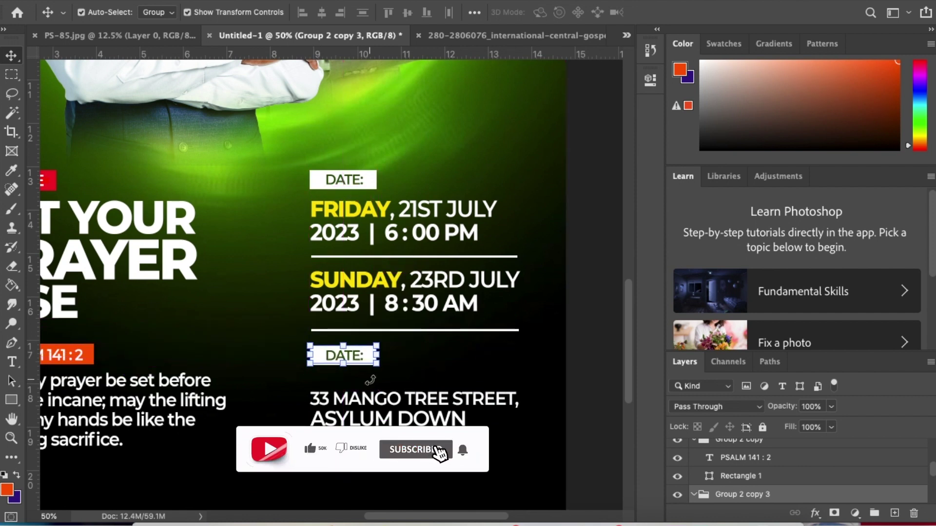
click(583, 298)
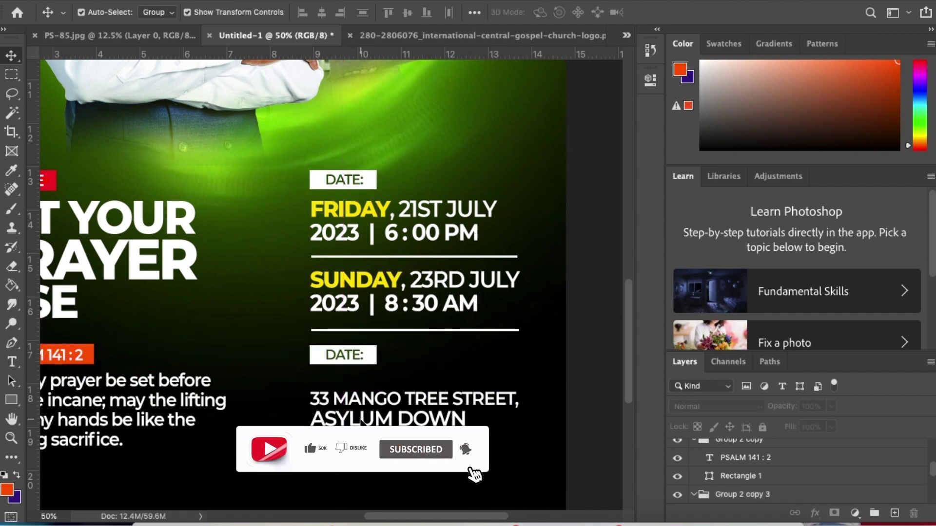
Reposition the address up to sit just beneath the new DATE label
click(511, 398)
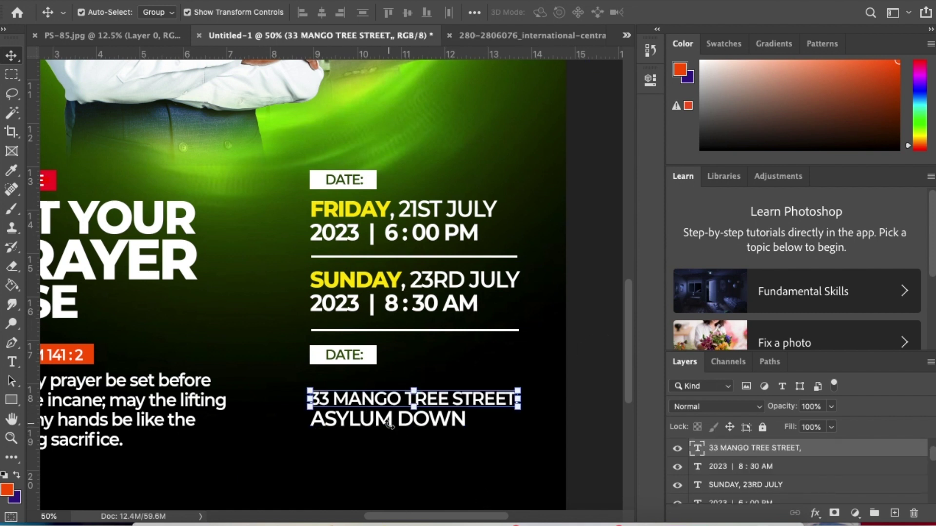
scroll(932, 458, up, 2)
shift+click(770, 467)
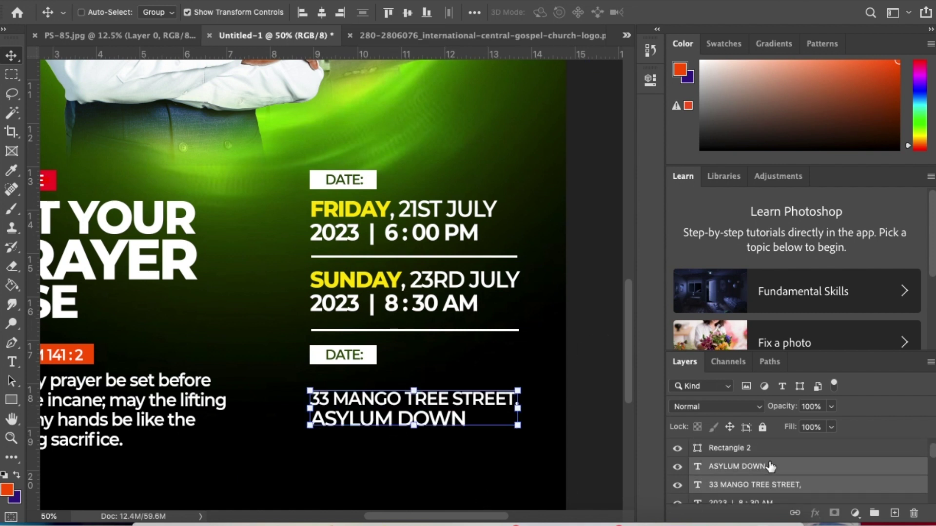
drag(393, 399, 391, 384)
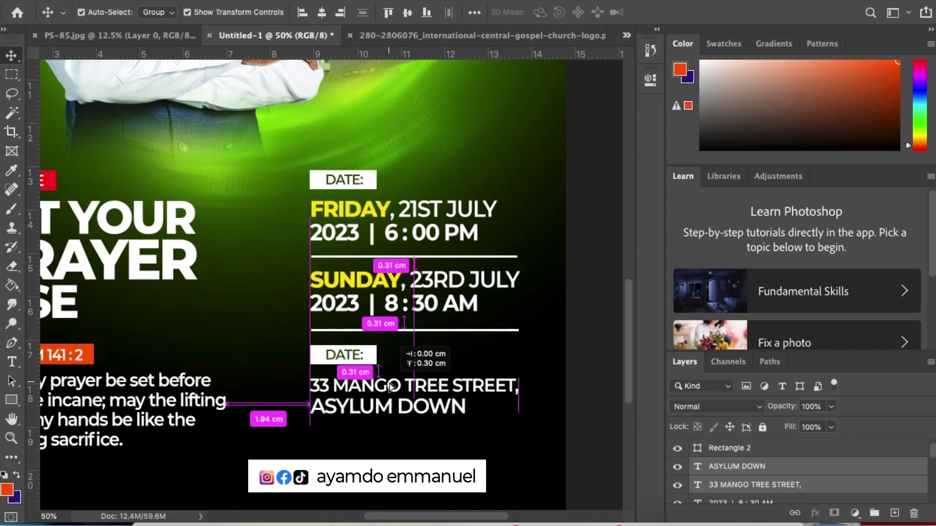
click(581, 345)
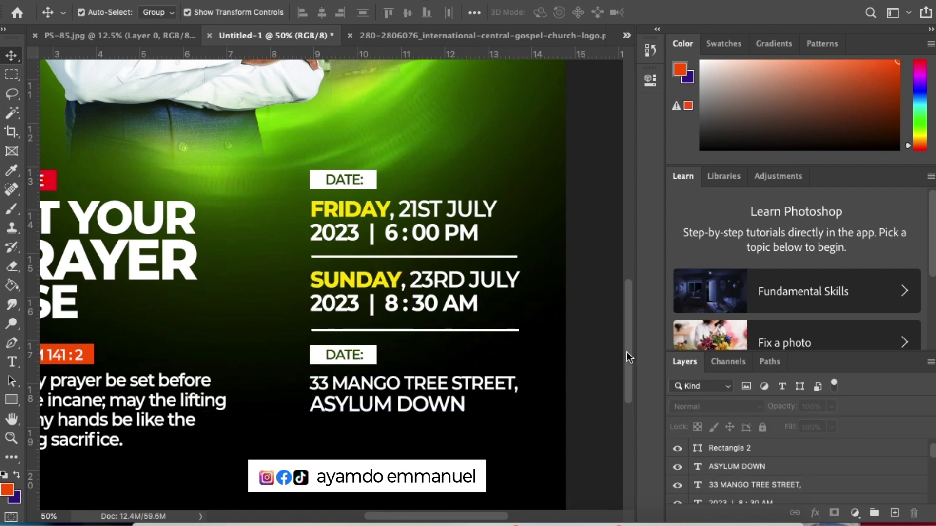
key(ctrl+minus)
key(ctrl+minus)
Duplicate the ASYLUM DOWN line below and replace it with TEL: and the contact phone number
key(ctrl+plus)
key(ctrl+plus)
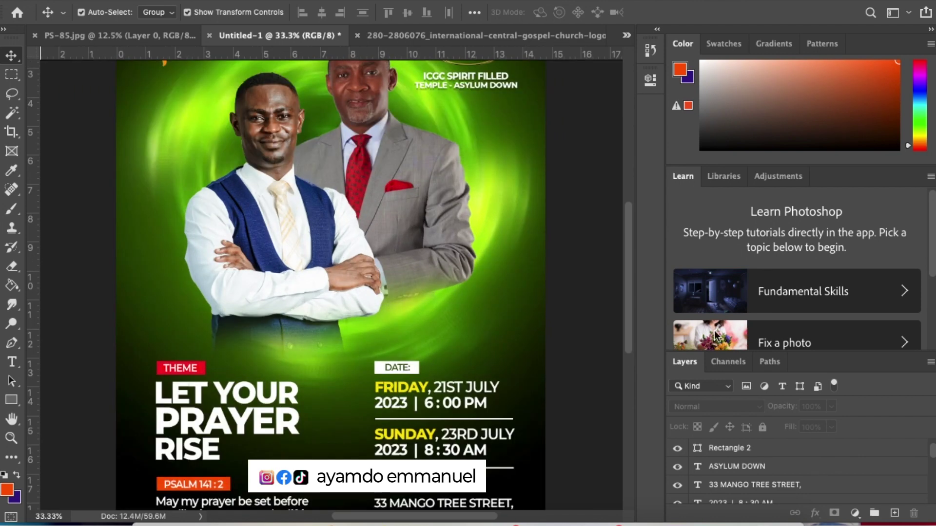
scroll(627, 369, down, 5)
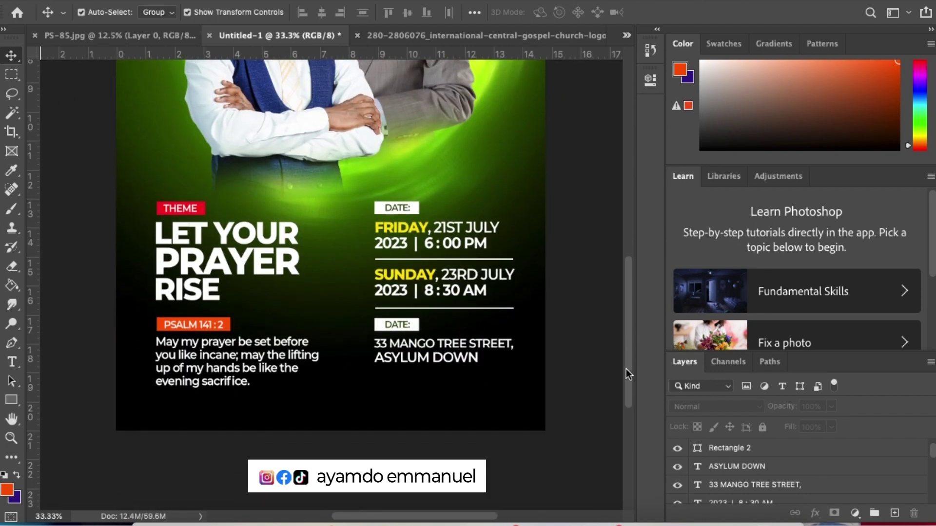
drag(429, 360, 429, 376)
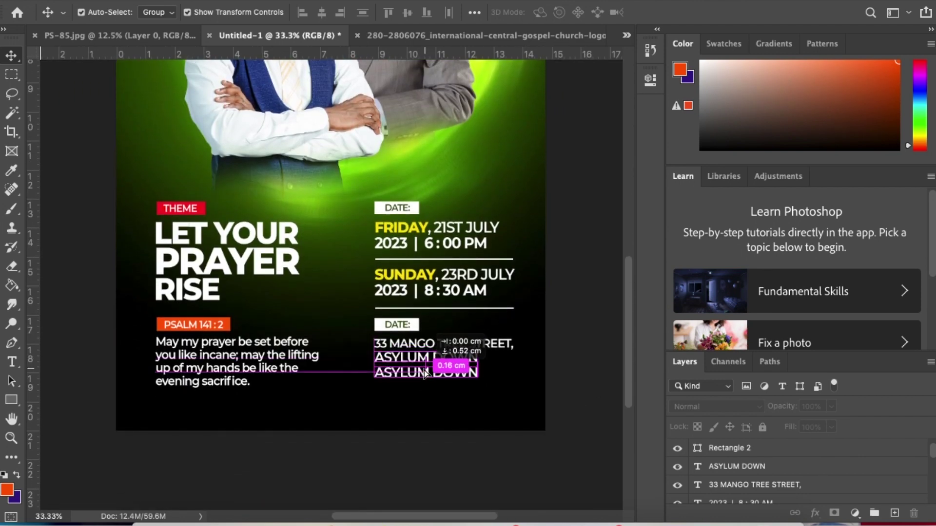
double_click(424, 373)
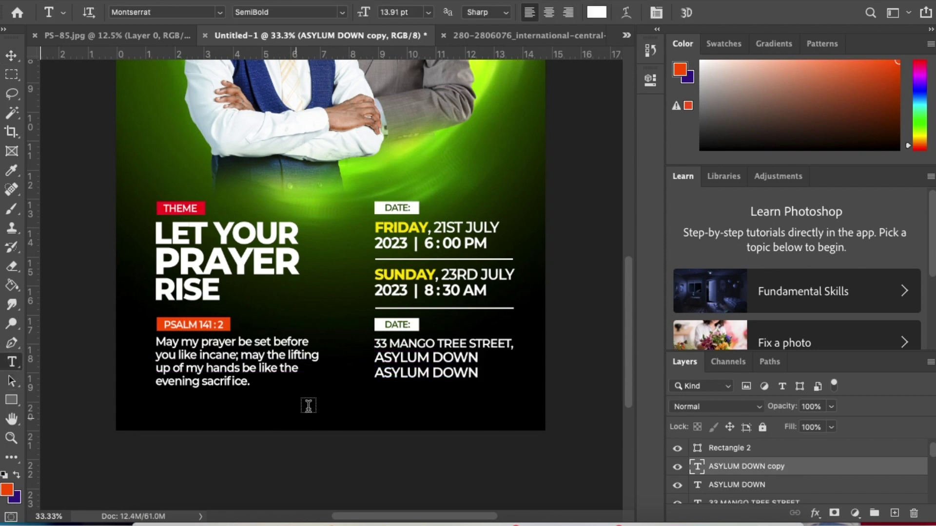
triple_click(409, 372)
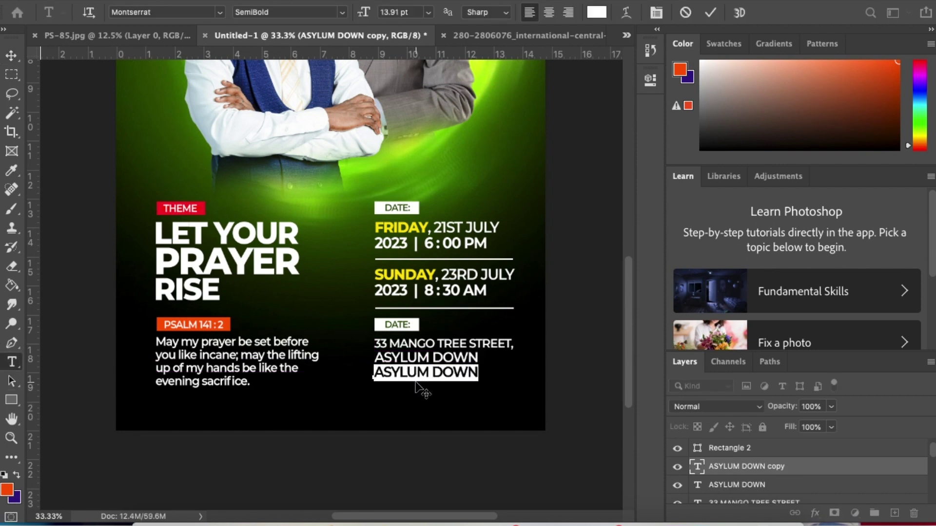
key(BackSpace)
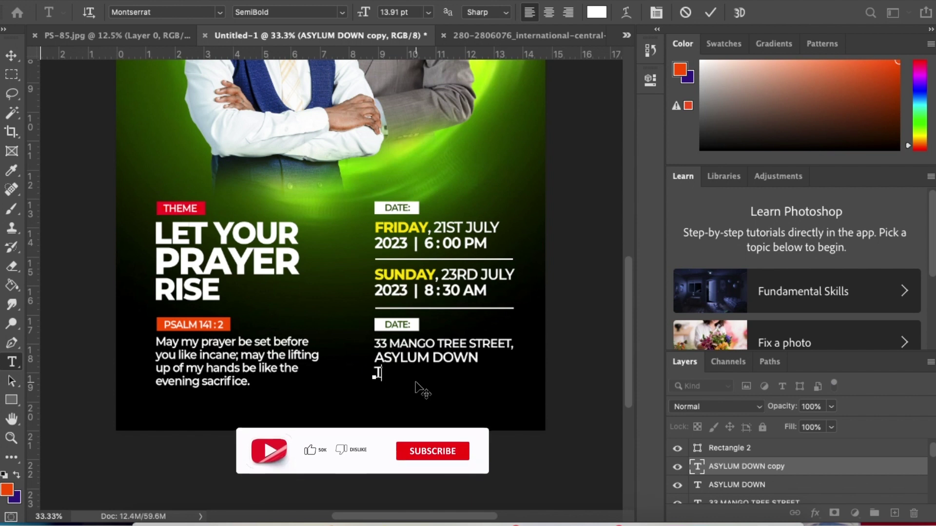
text(TE )
text(:)
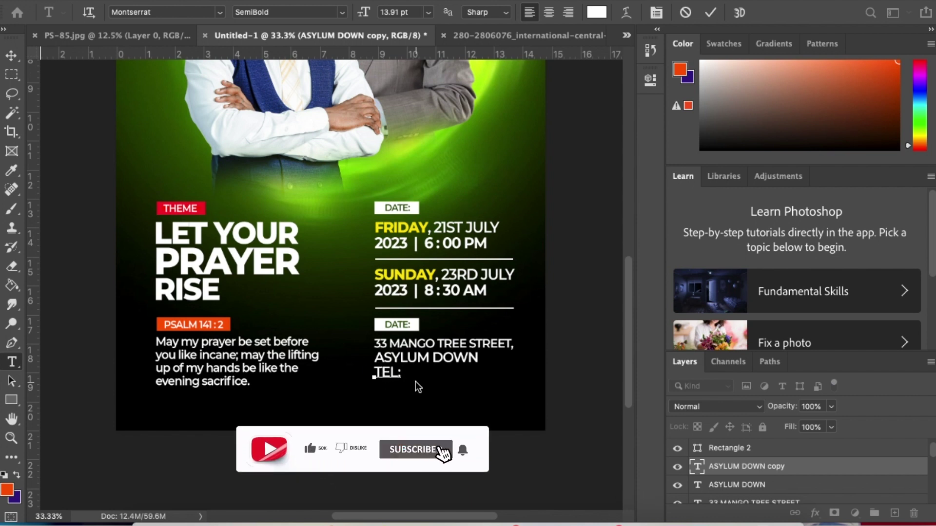
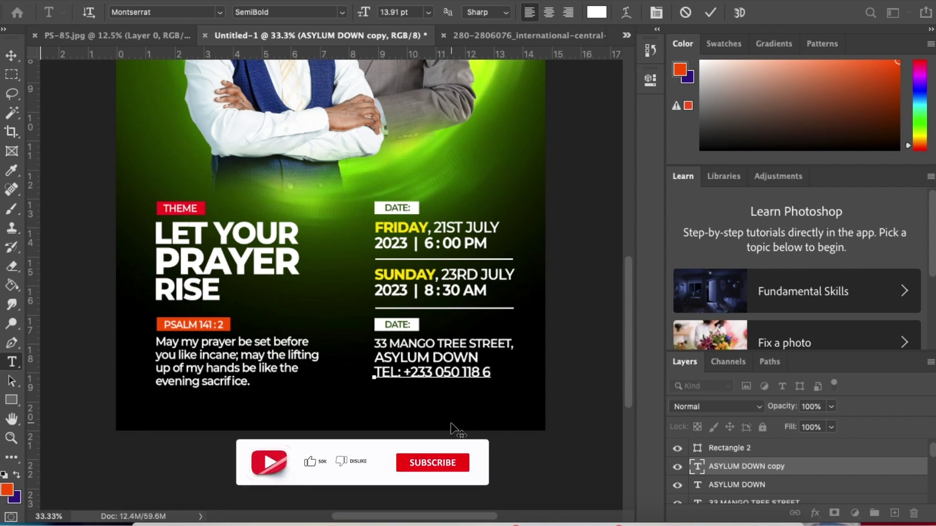
click(711, 12)
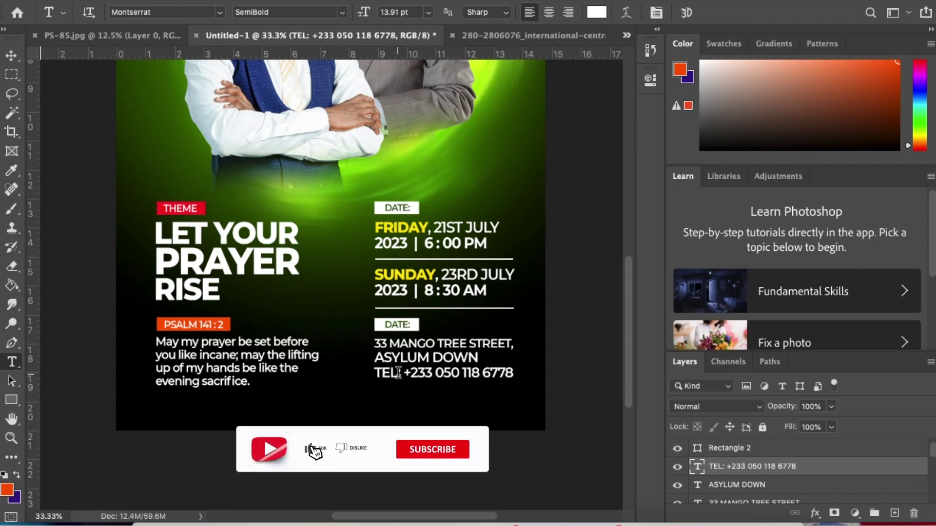
Colour the TEL: prefix yellow
double_click(385, 372)
click(597, 12)
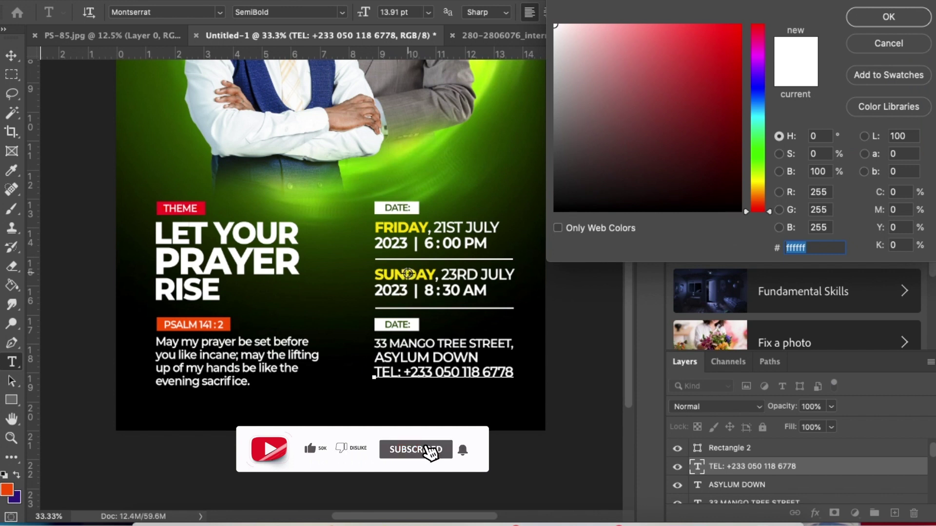
click(729, 28)
key(Return)
click(711, 12)
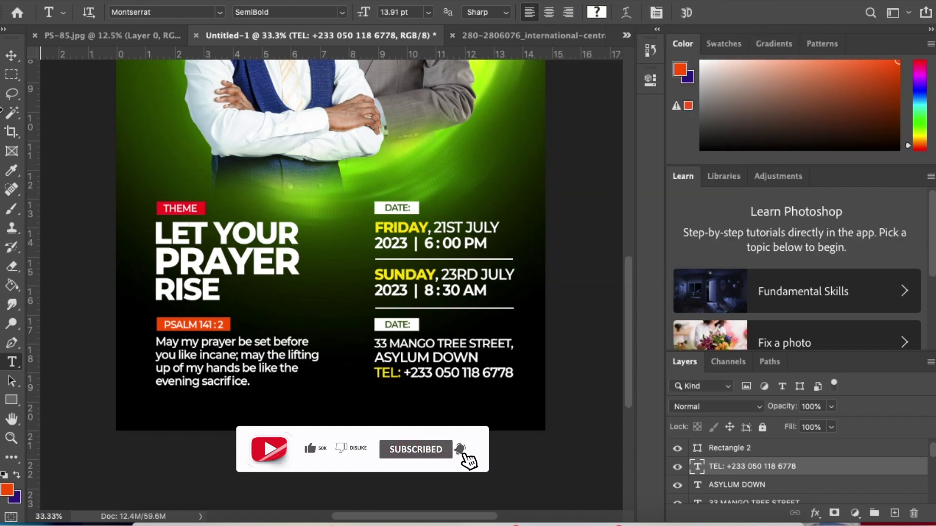
click(12, 56)
Select all the ASYLUM DOWN address text and set its font size to 12.5 pt
click(543, 375)
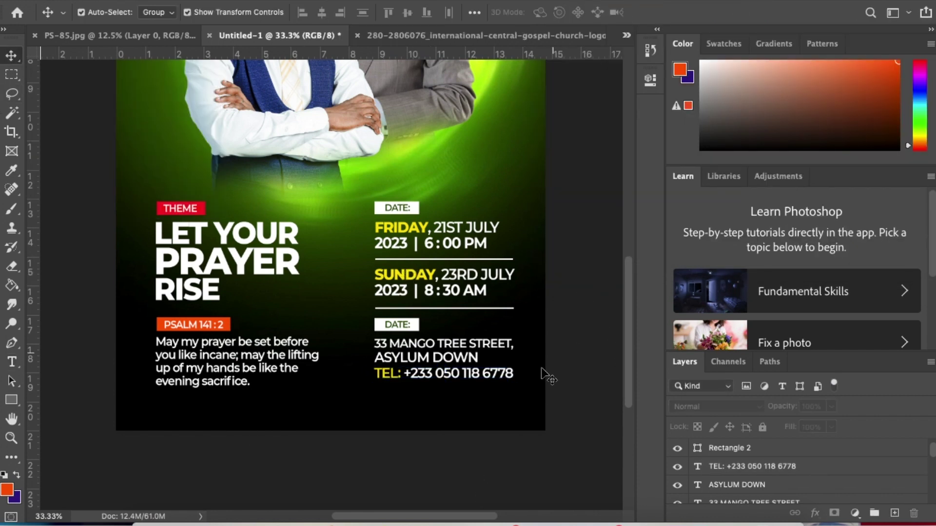
click(422, 376)
click(569, 349)
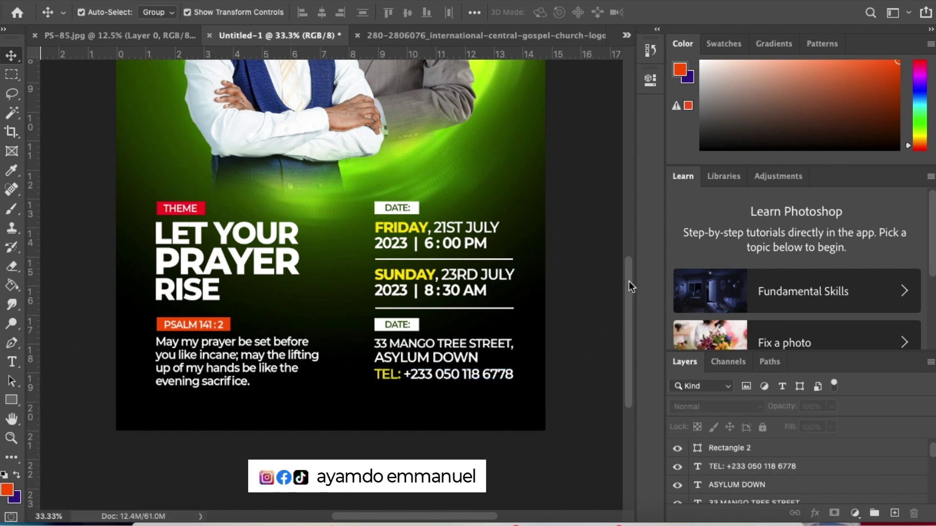
drag(632, 277, 633, 260)
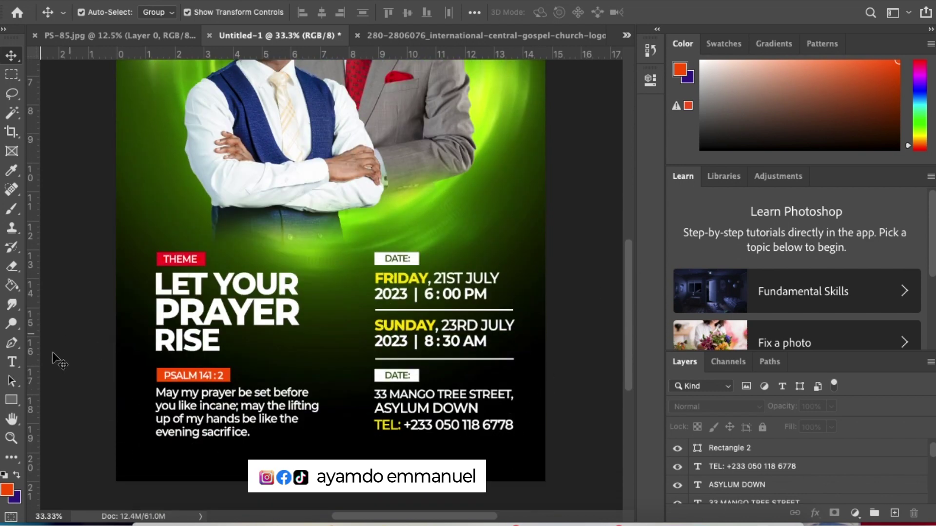
click(11, 362)
click(470, 394)
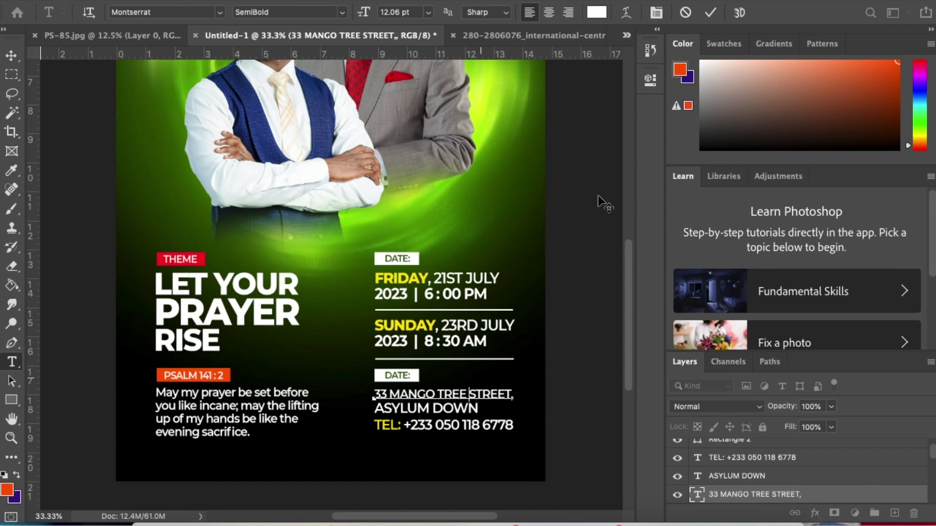
click(711, 15)
click(421, 407)
key(ctrl+a)
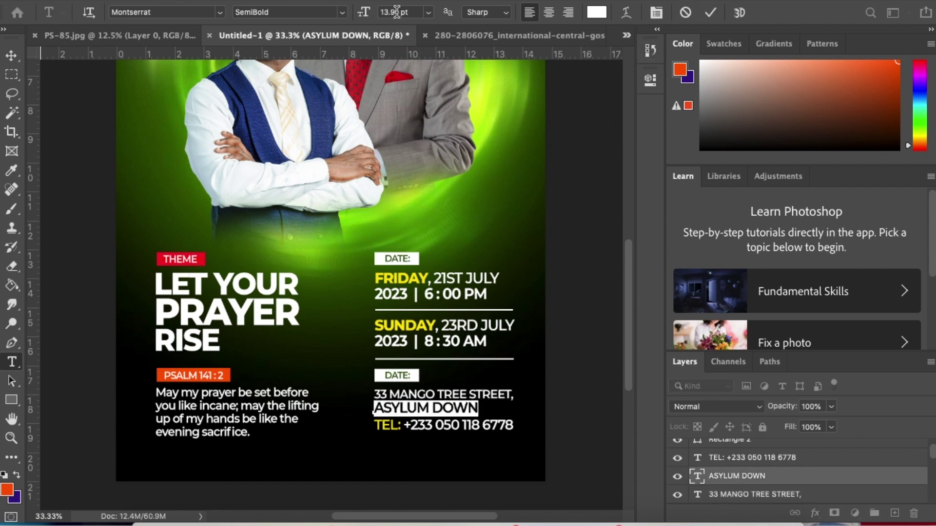
text(2.5)
key(Return)
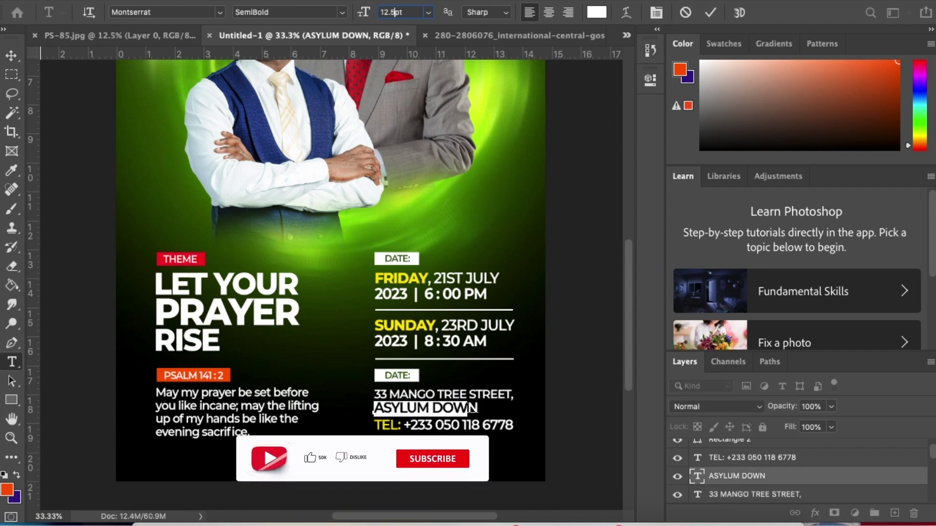
With the Move tool, select the ASYLUM DOWN and street address lines together
click(11, 55)
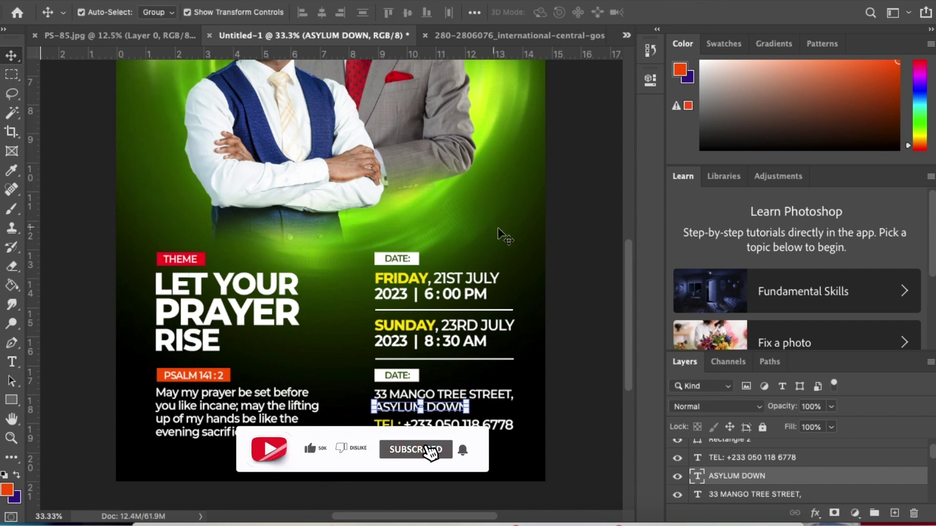
click(560, 274)
click(410, 404)
shift+click(417, 392)
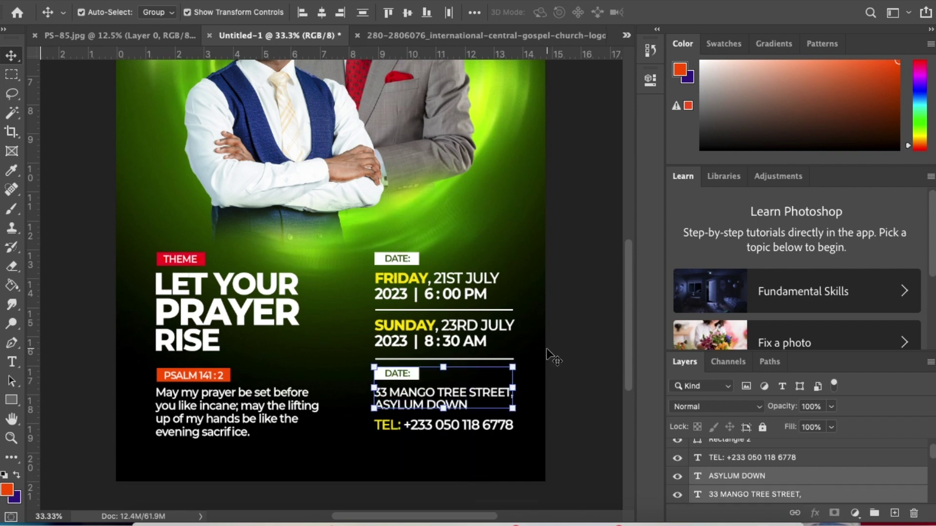
Nudge the address block up, then nudge the ASYLUM DOWN line back down slightly
click(452, 363)
click(452, 361)
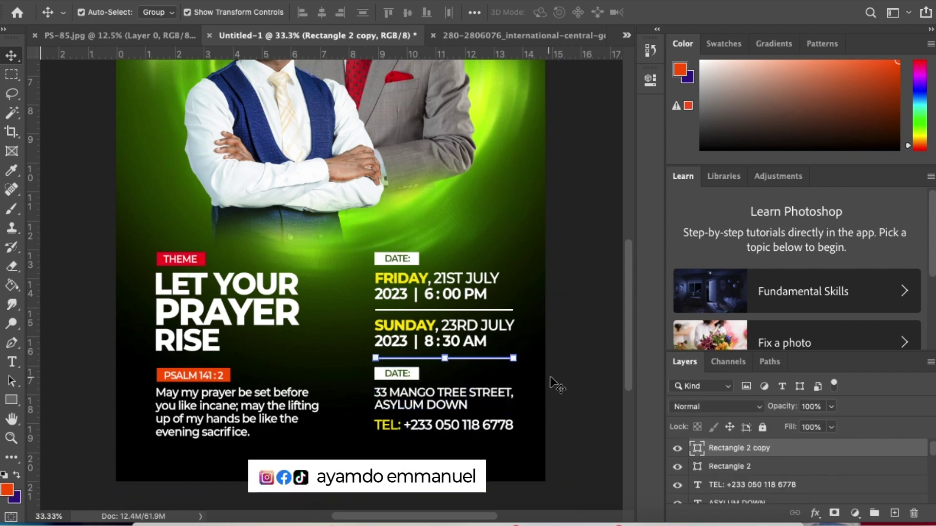
click(553, 385)
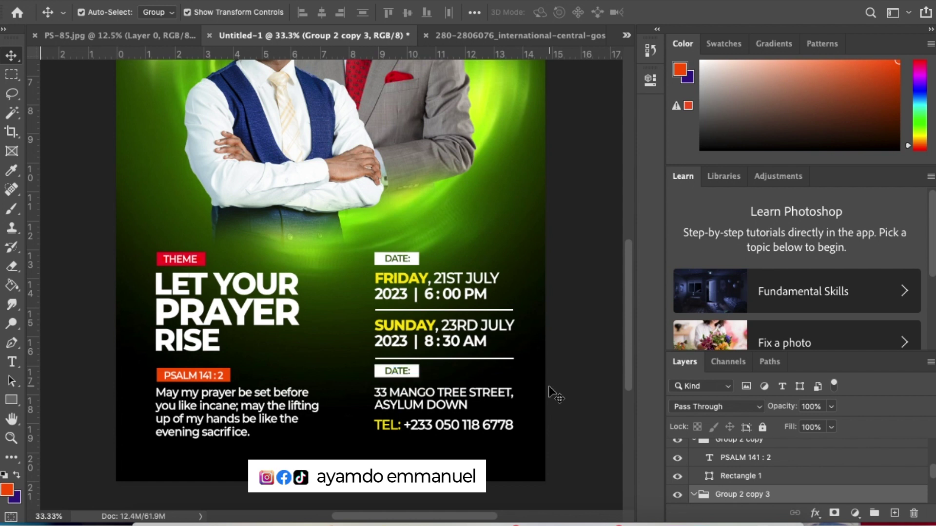
click(526, 389)
click(491, 392)
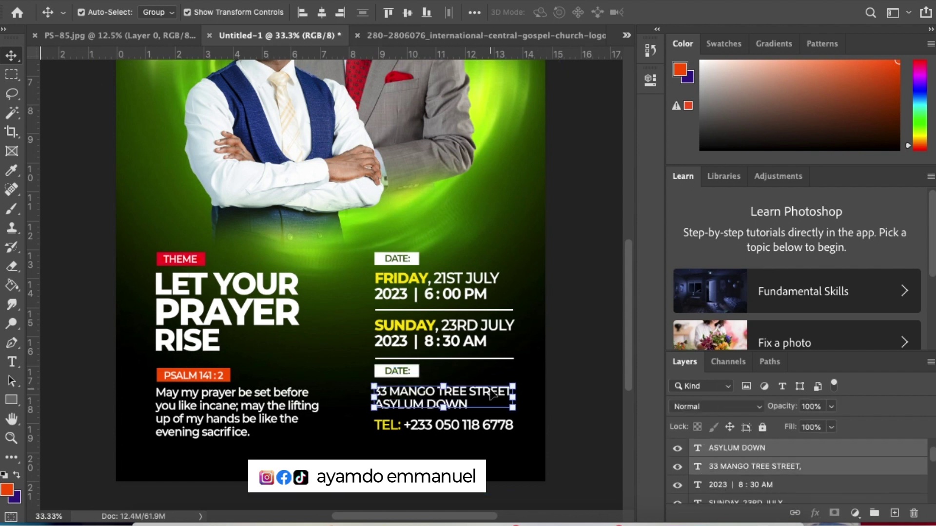
key(shift+Up)
key(shift+Up)
key(shift+Up)
click(606, 383)
click(465, 412)
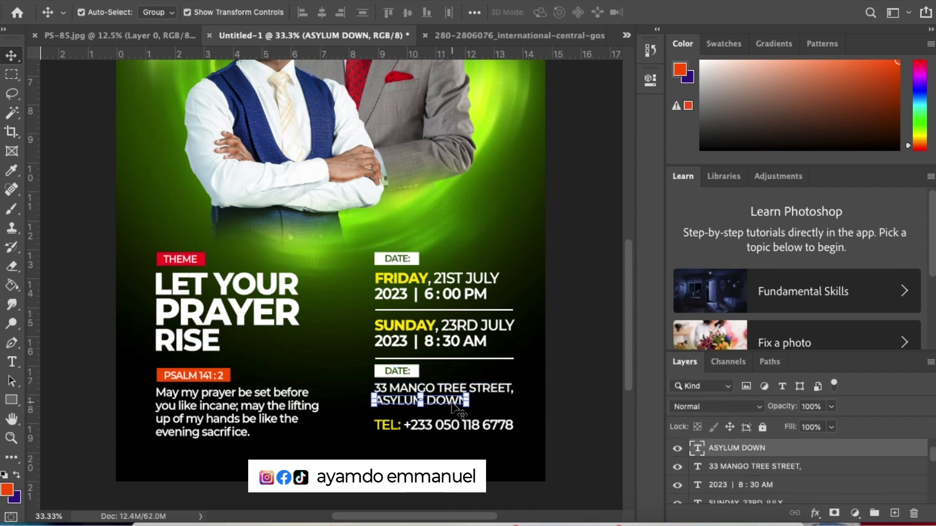
key(shift+Down)
click(441, 411)
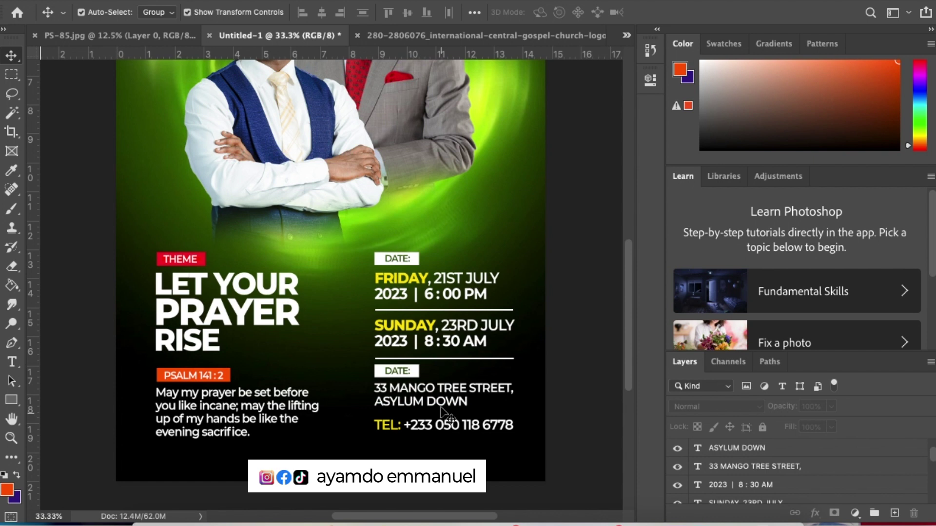
Place a copy of the white divider line below the address
click(445, 359)
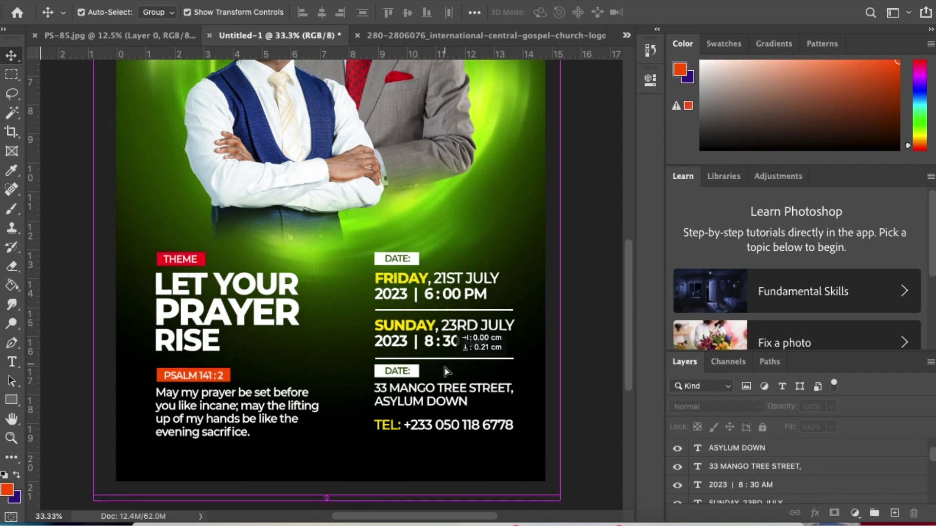
click(465, 359)
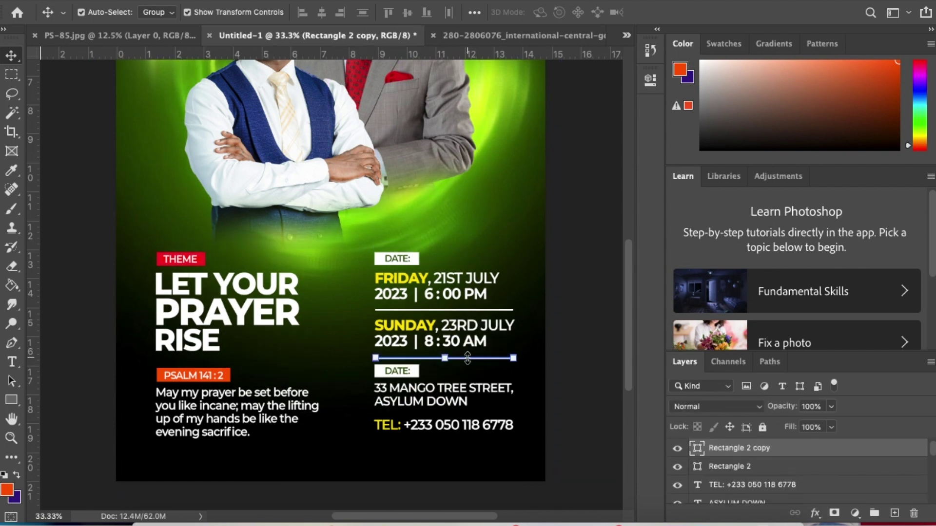
drag(468, 363, 459, 416)
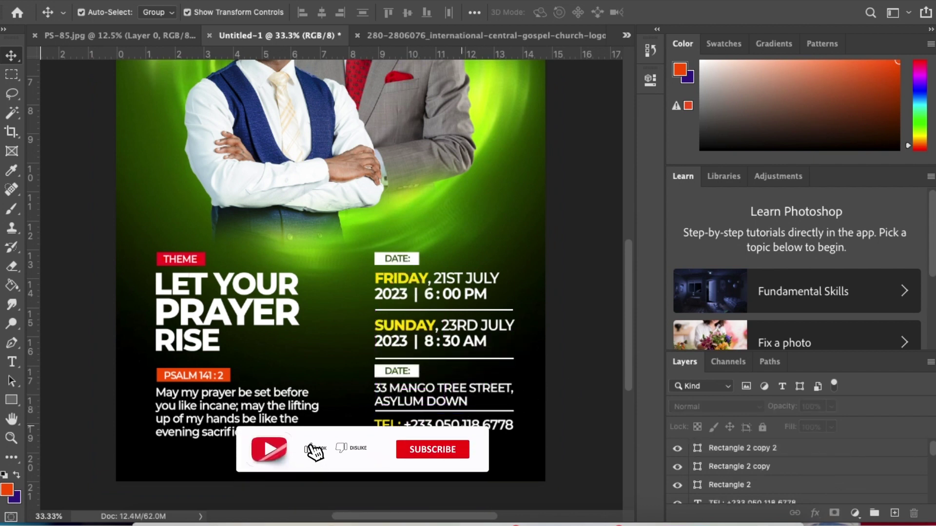
click(448, 413)
click(577, 417)
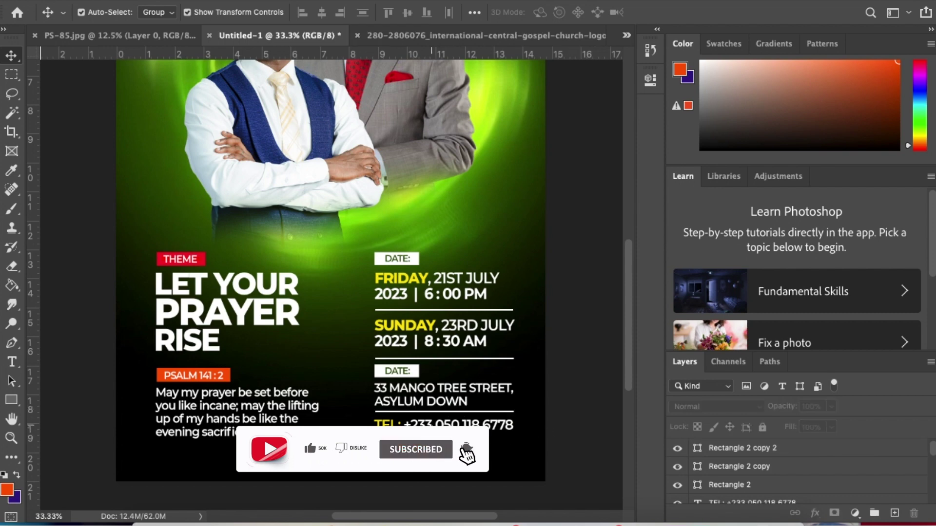
drag(628, 303, 629, 325)
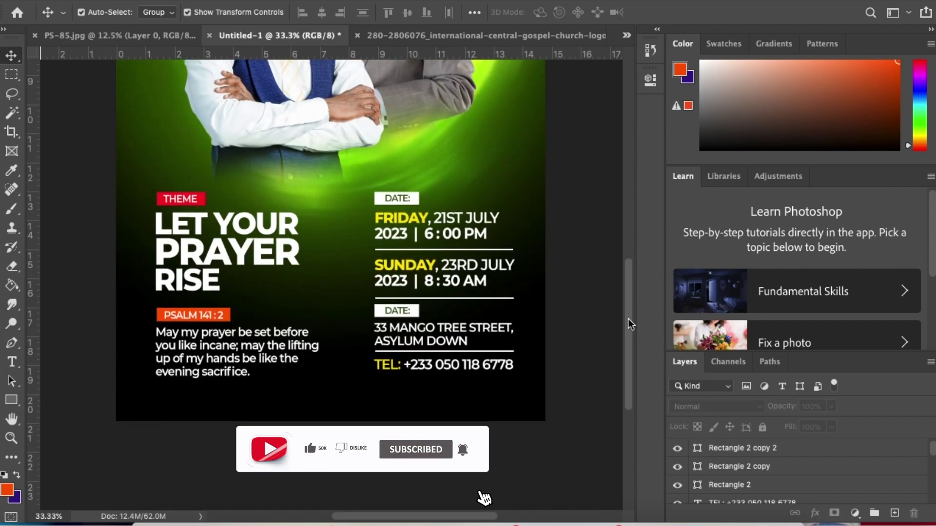
Nudge the new divider and both address lines down slightly into place
click(419, 358)
click(570, 355)
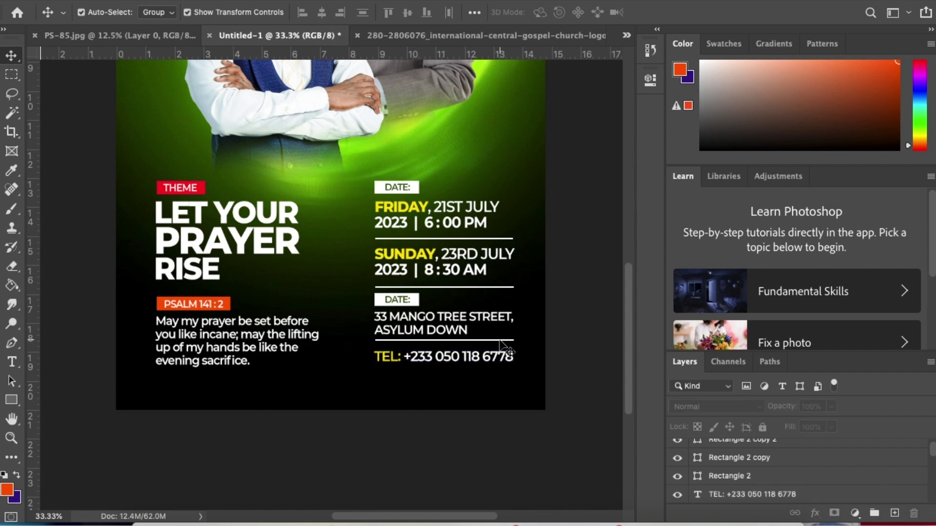
click(506, 339)
key(shift+Down)
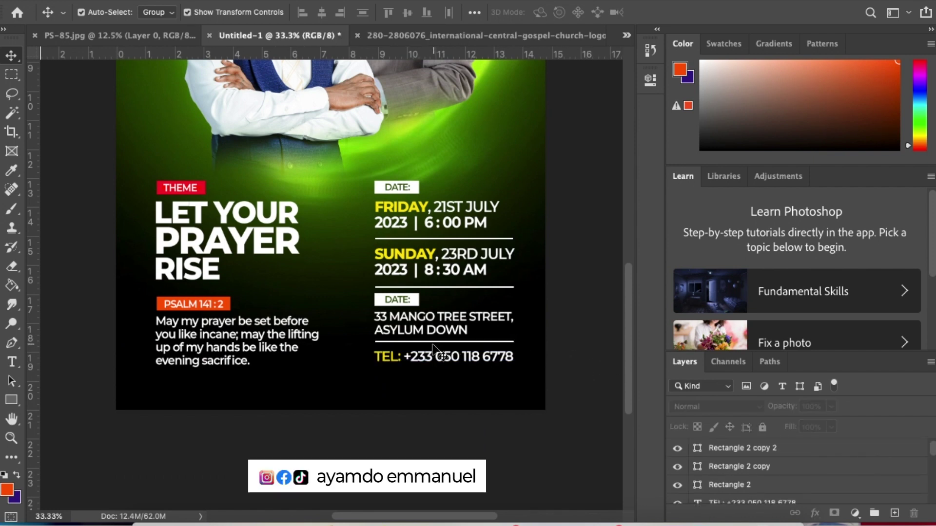
click(438, 343)
click(452, 332)
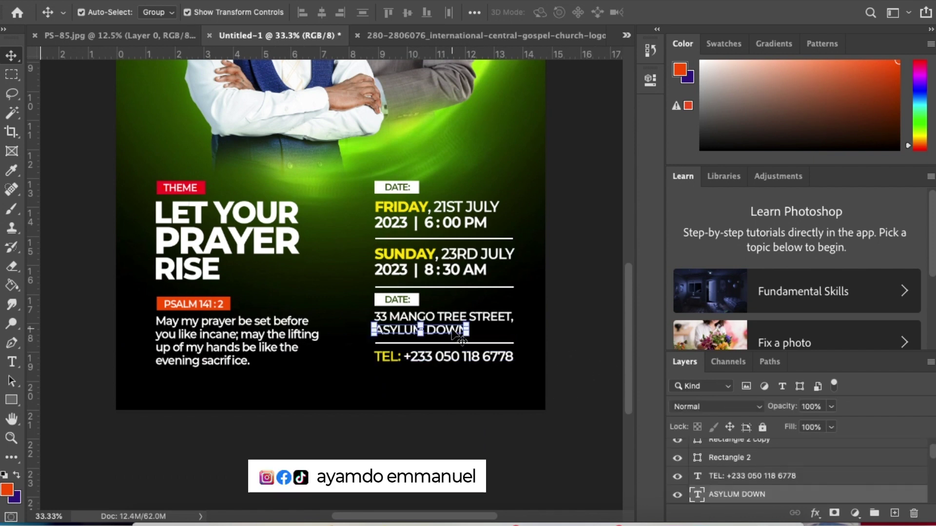
shift+click(510, 316)
key(shift+Down)
click(619, 397)
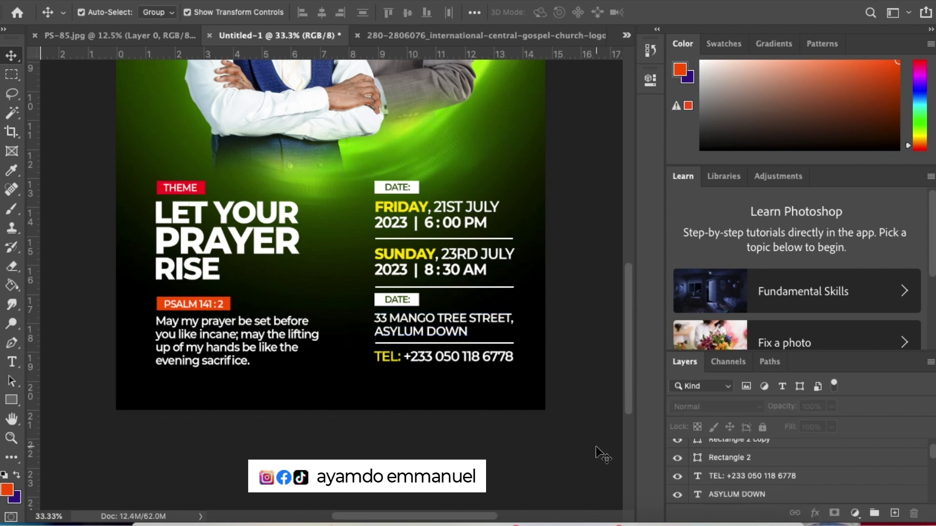
Add a bottom text line, replacing ALL ARE INVITED with 'LET YOUR PRAYER RISE CONFERENCE | ALL'
drag(629, 364, 627, 394)
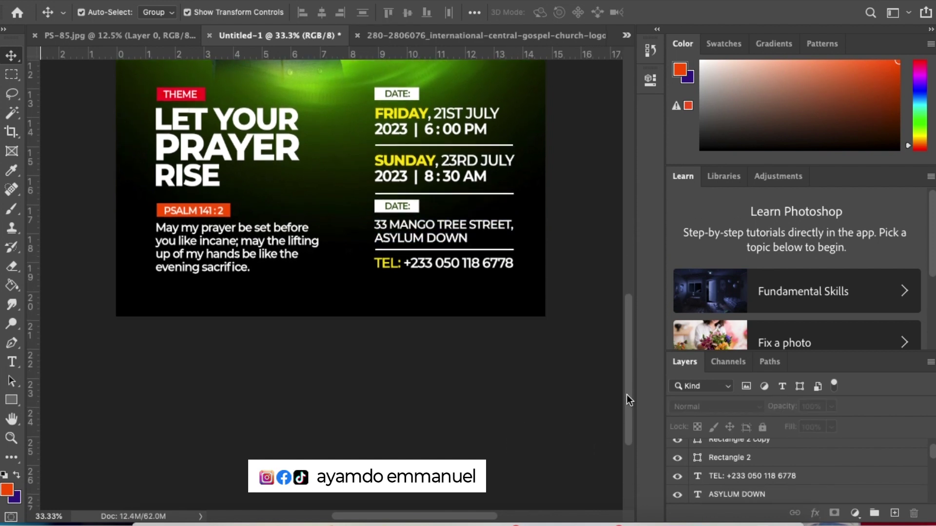
click(12, 362)
click(262, 307)
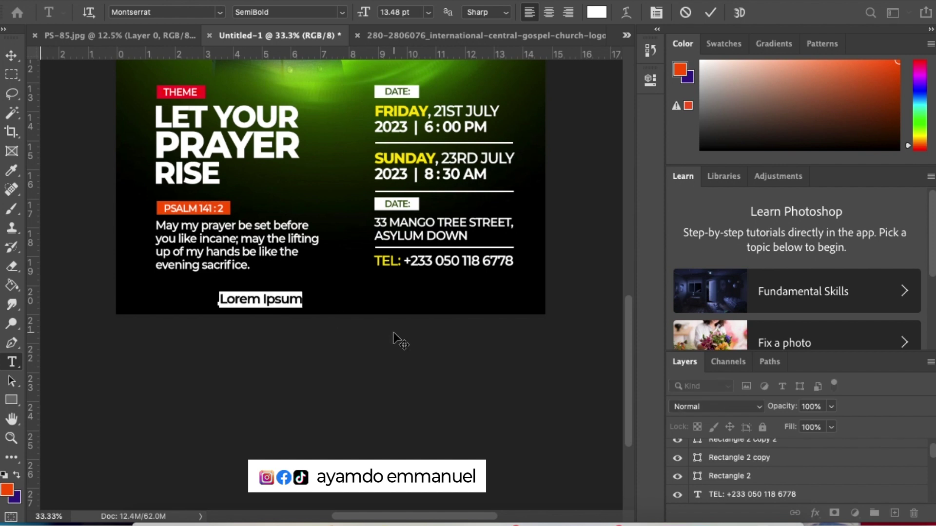
key(BackSpace)
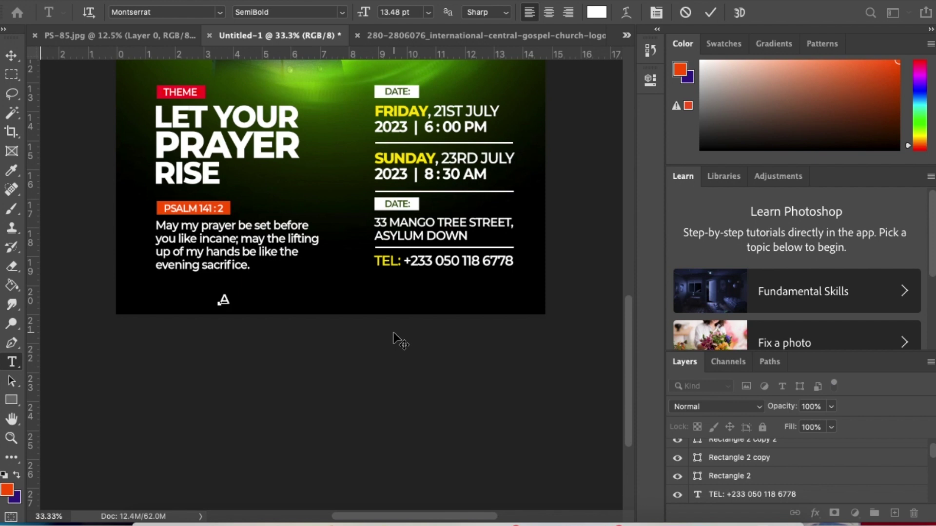
text(ALL ARE)
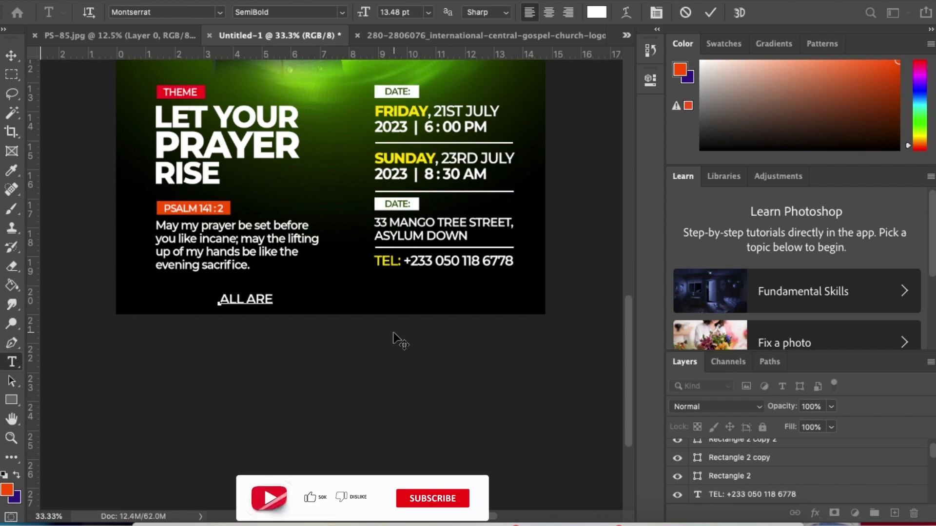
text( IN)
text(VITED)
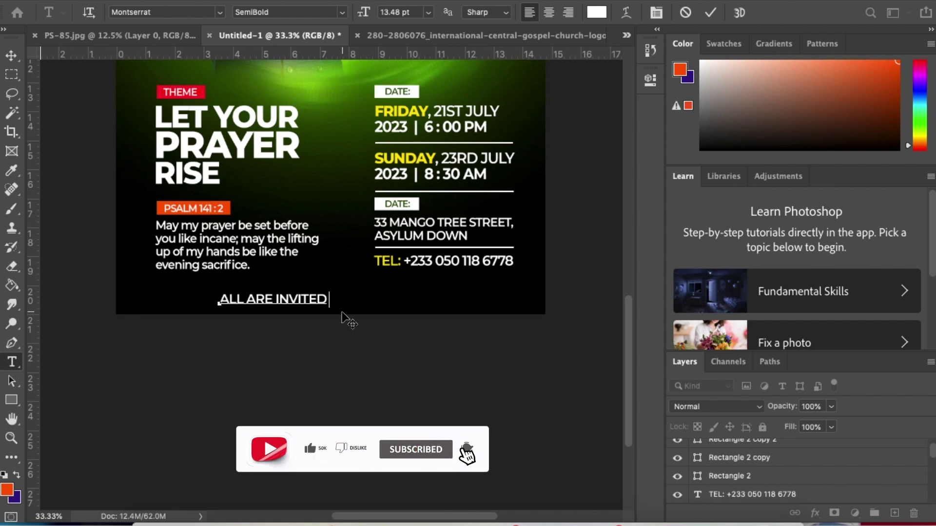
key(ctrl+a)
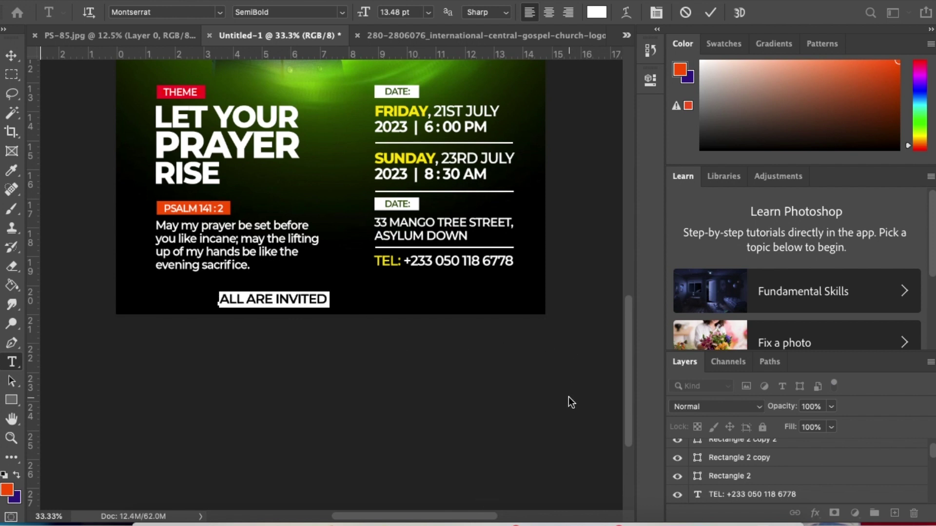
text(LET YOUR)
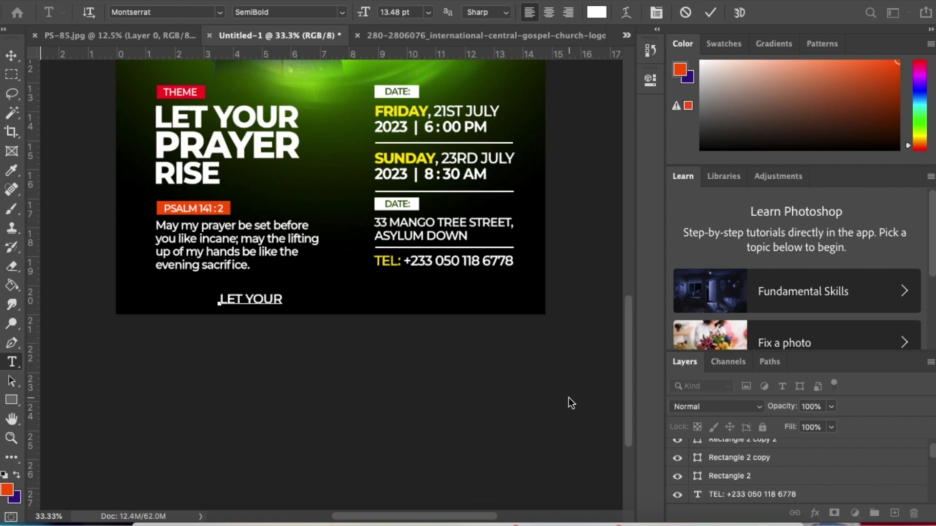
text( PRAYER)
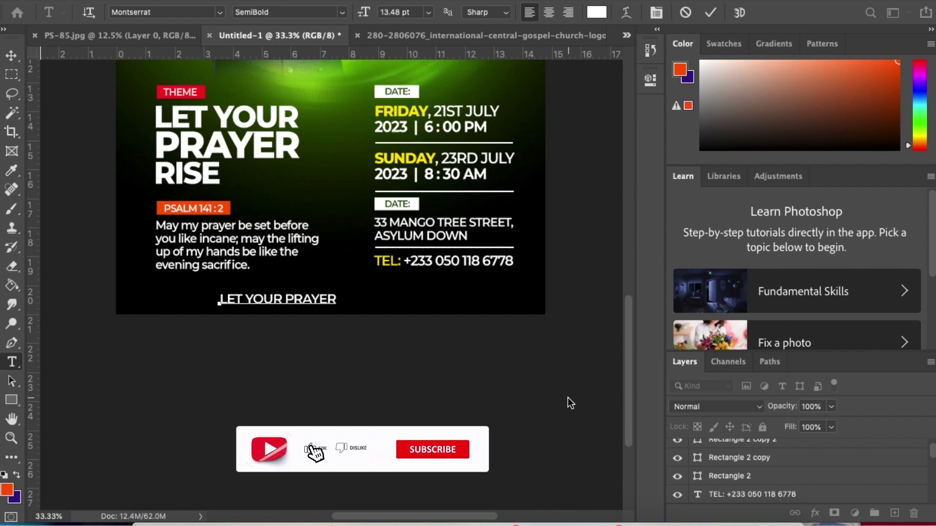
text( RISE)
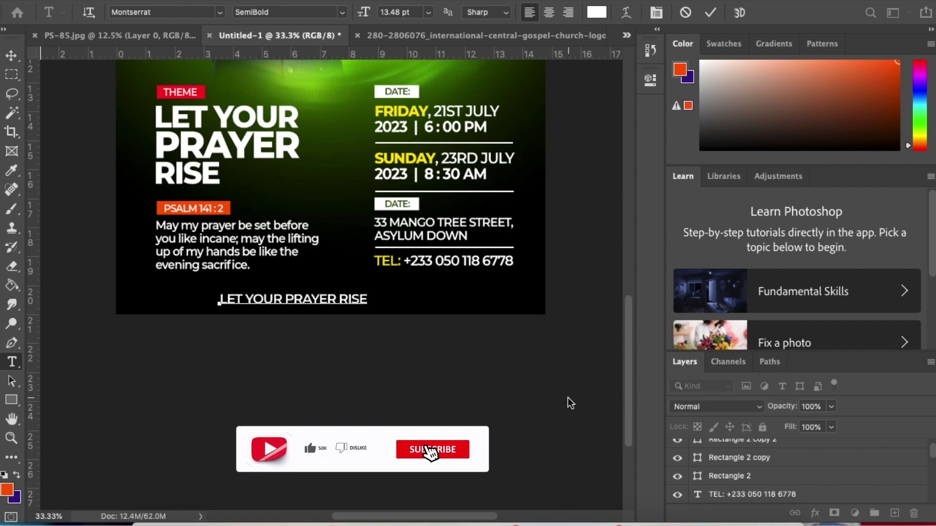
text( CONFERE)
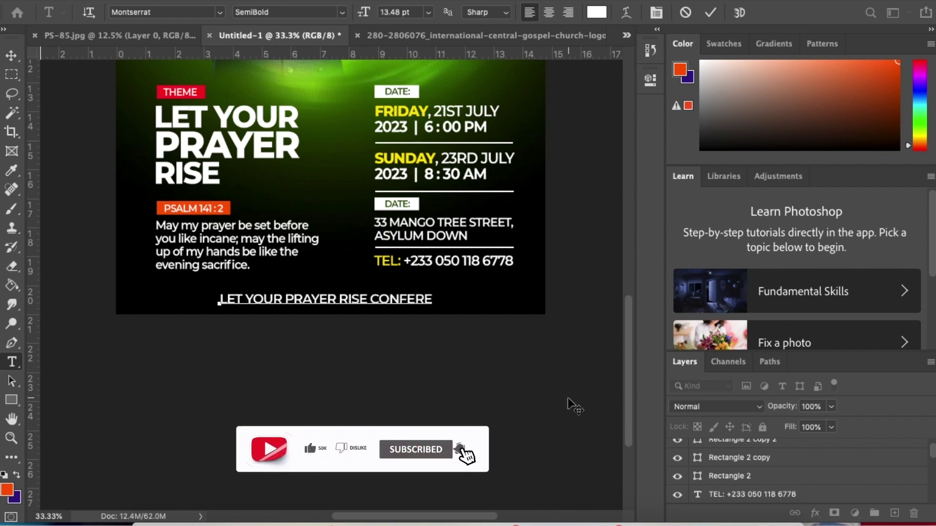
text(NCE |)
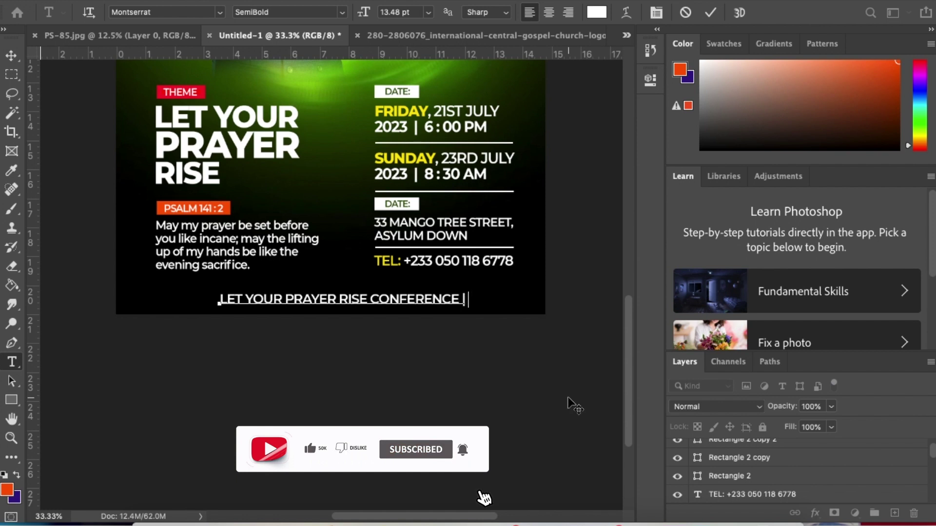
text( ALL ARE INV)
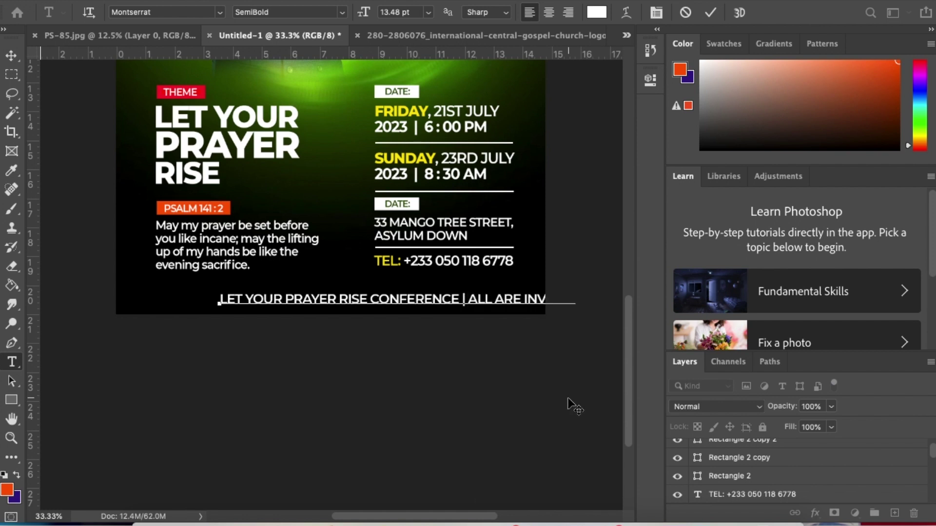
Set the tagline to 6.48 pt, widen its letter spacing, and move it up and left
key(ctrl+a)
drag(363, 13, 358, 13)
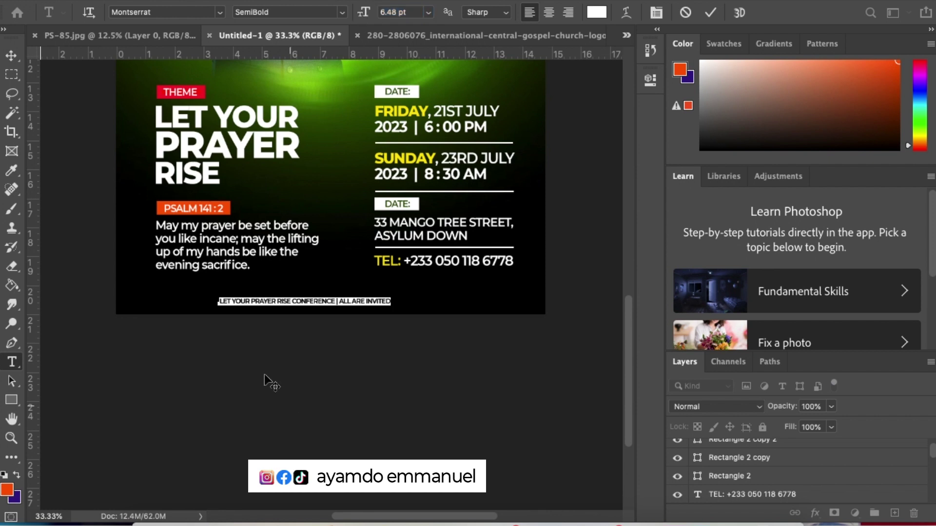
drag(264, 374, 206, 358)
click(365, 13)
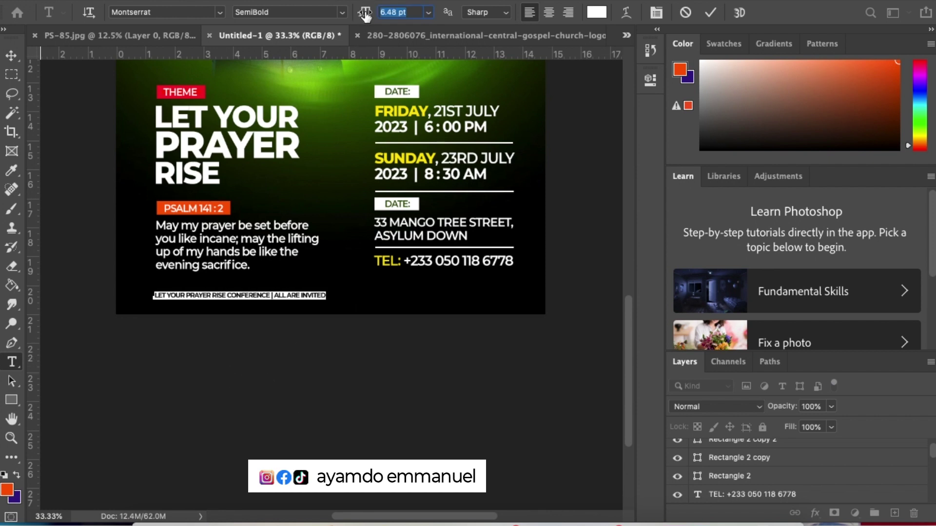
click(651, 49)
drag(511, 287, 541, 280)
click(610, 74)
drag(441, 346, 437, 342)
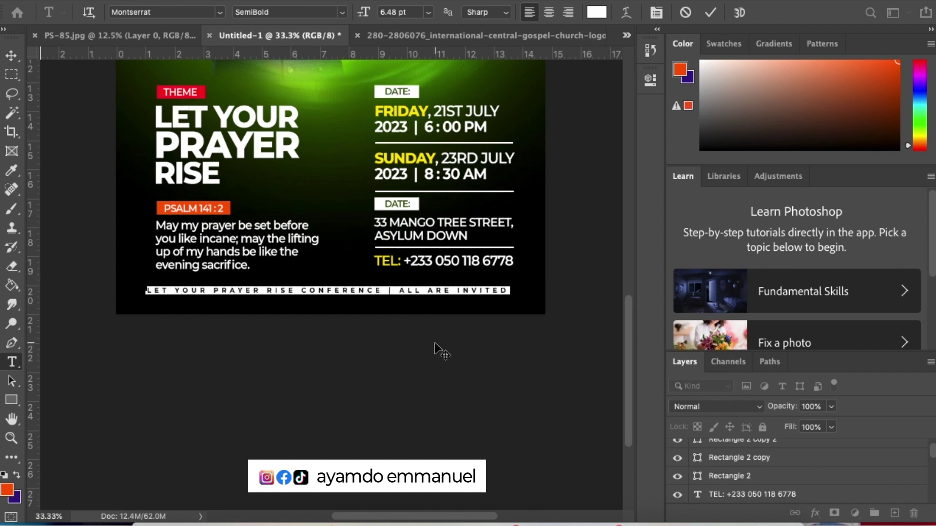
Raise the tagline's tracking to 550, shift it slightly right, and commit the text
click(650, 81)
drag(510, 282, 392, 389)
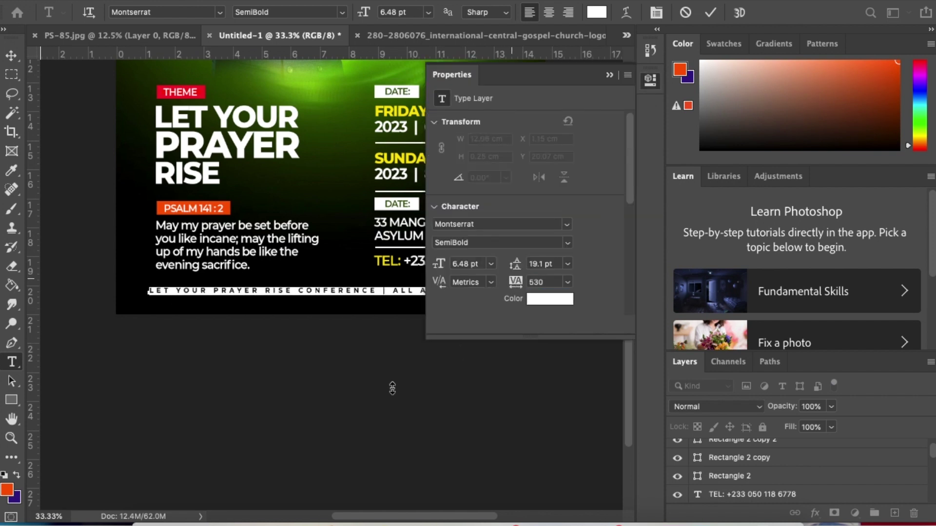
click(609, 75)
drag(460, 345, 466, 342)
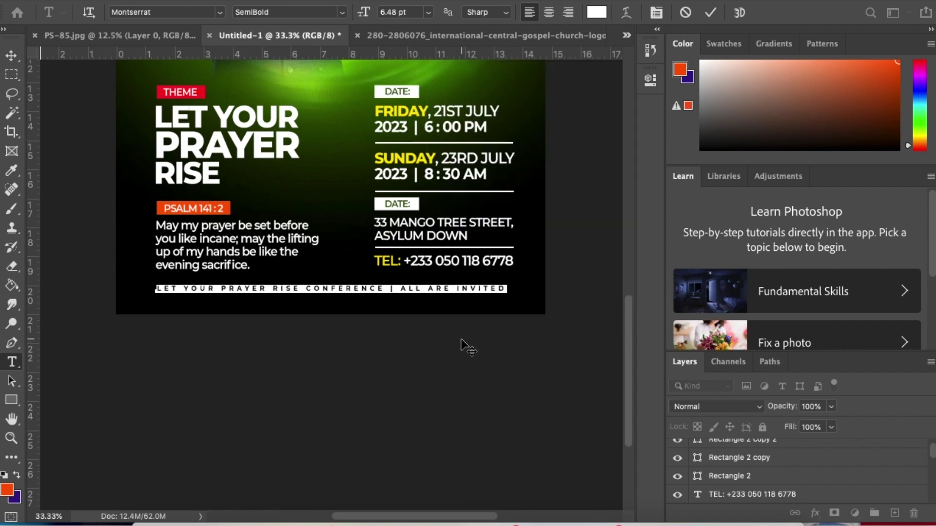
click(652, 81)
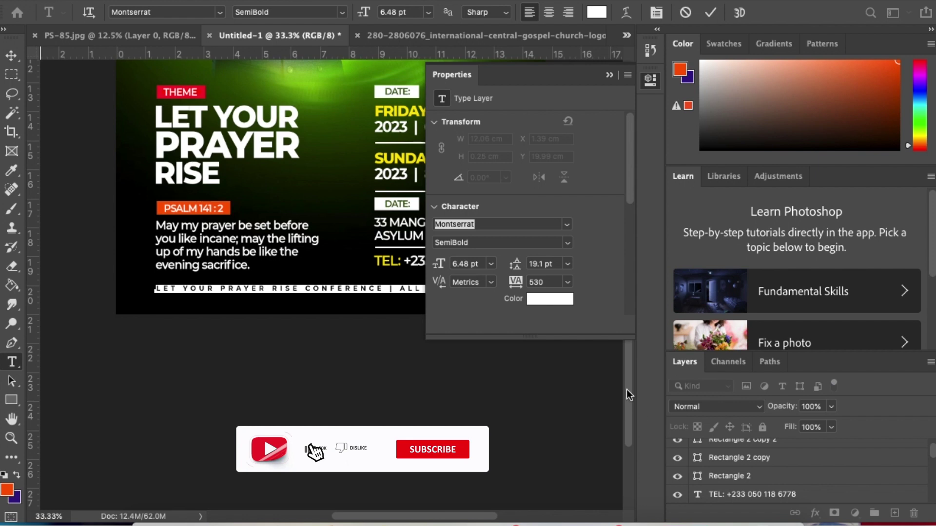
drag(627, 390, 627, 356)
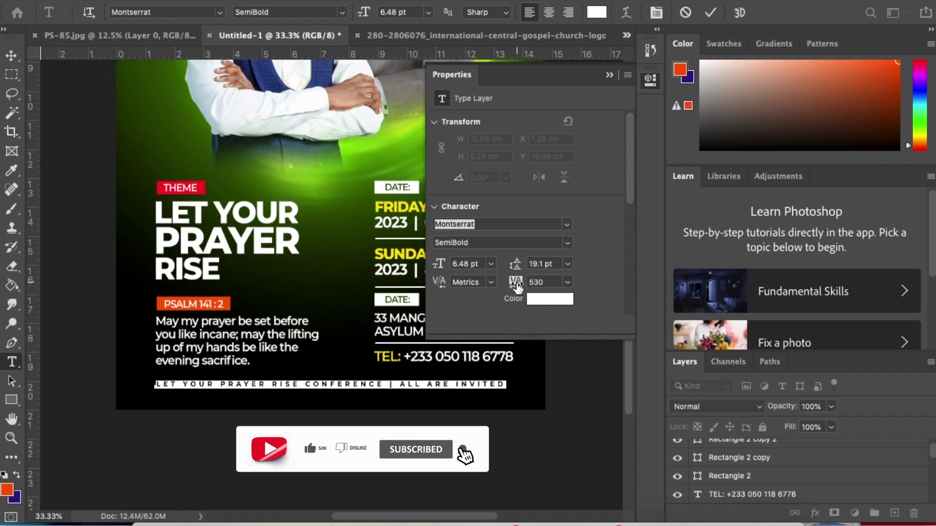
drag(515, 283, 517, 283)
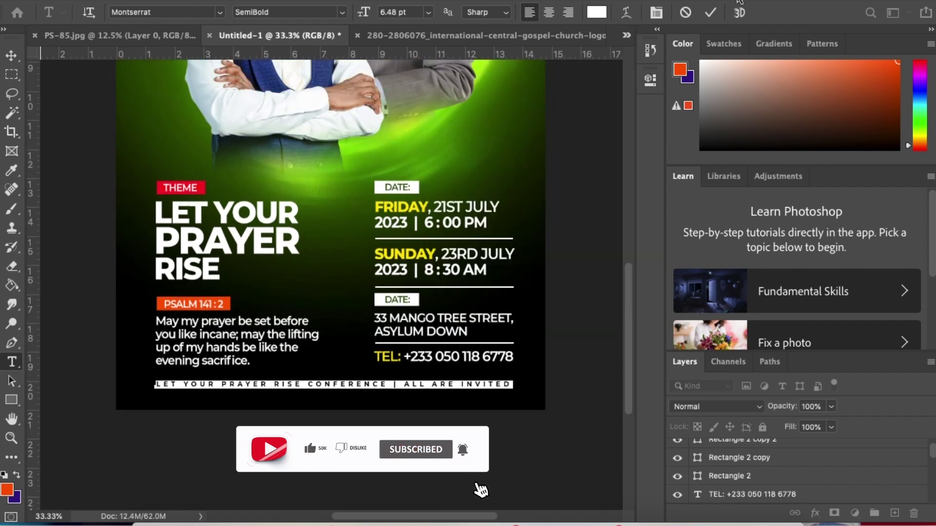
click(710, 12)
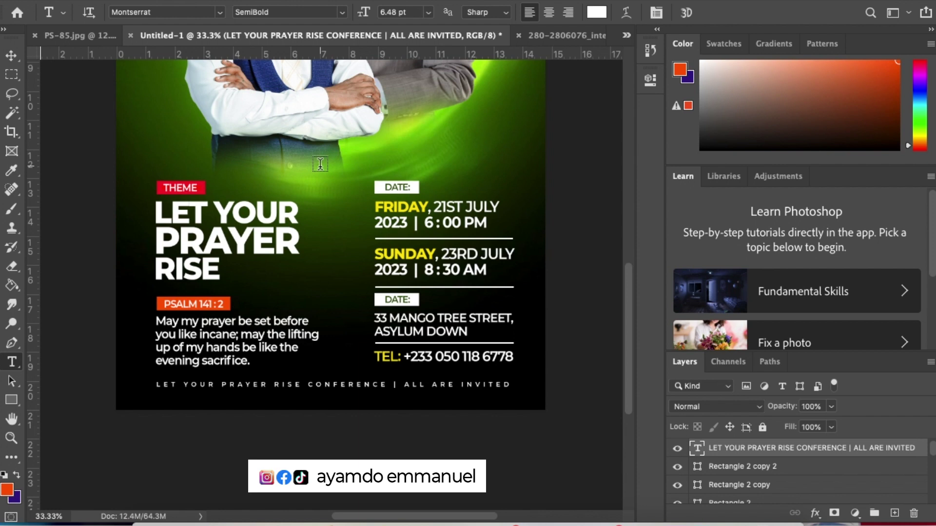
Select the THEME label and LET YOUR PRAYER RISE heading groups and group them as Group 5
click(9, 57)
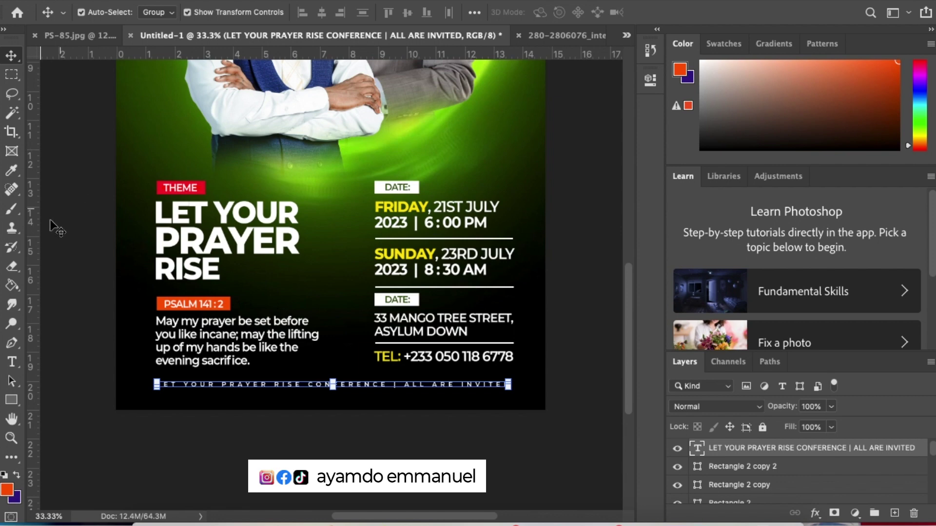
click(68, 243)
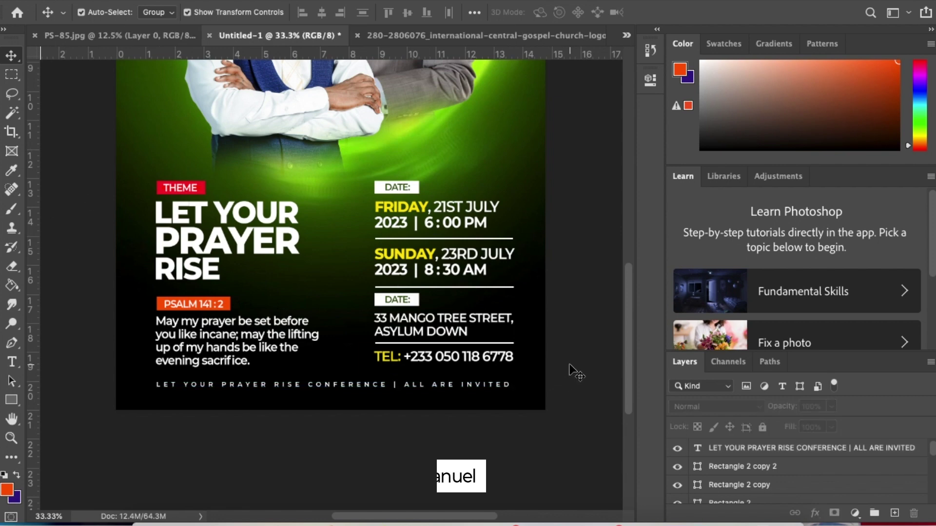
scroll(565, 370, down, 3)
scroll(569, 364, up, 3)
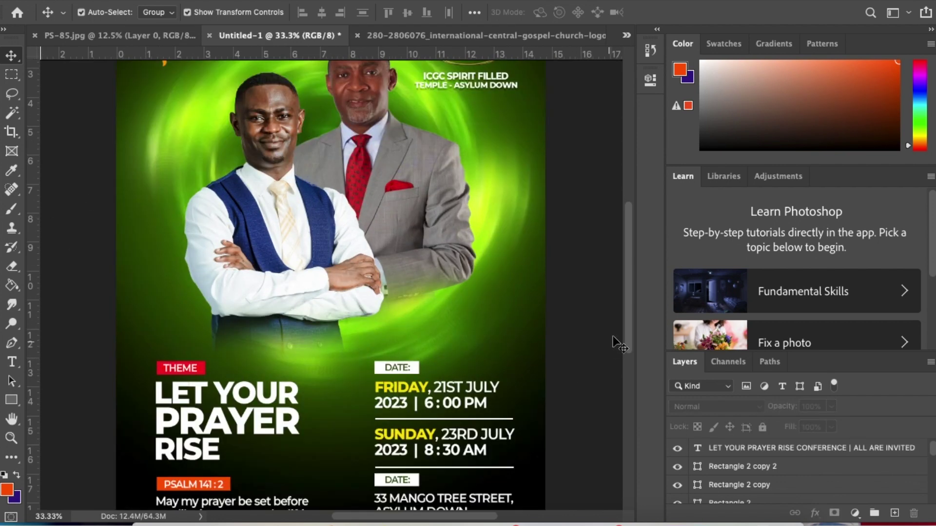
scroll(617, 338, down, 5)
click(222, 288)
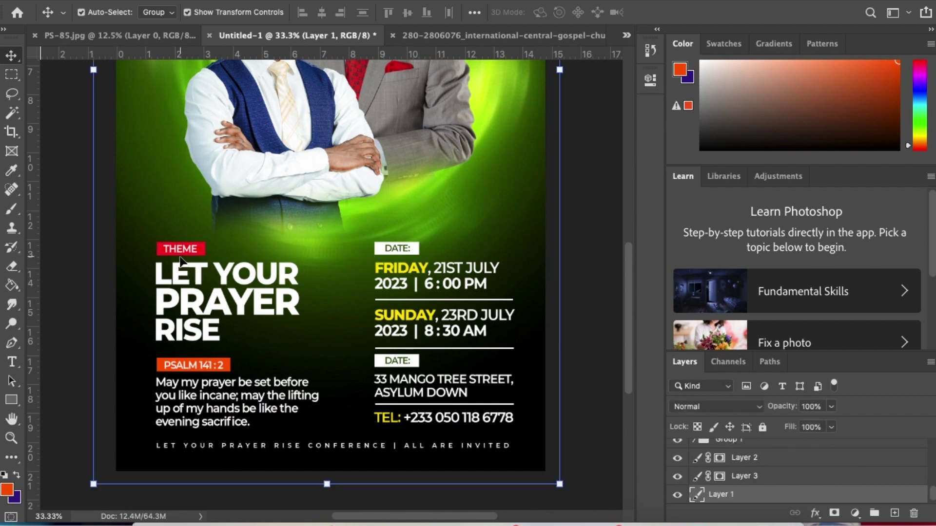
click(197, 325)
click(223, 317)
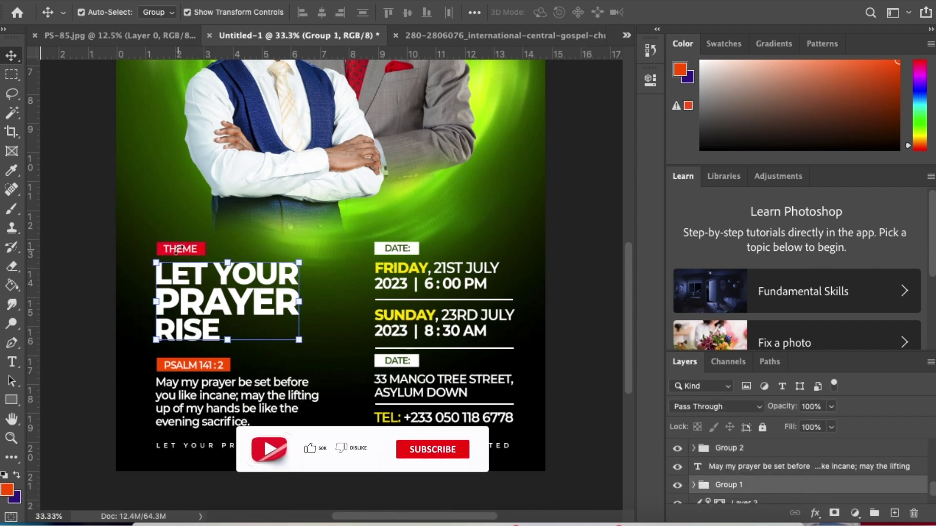
click(110, 242)
click(177, 248)
shift+click(195, 337)
key(ctrl+g)
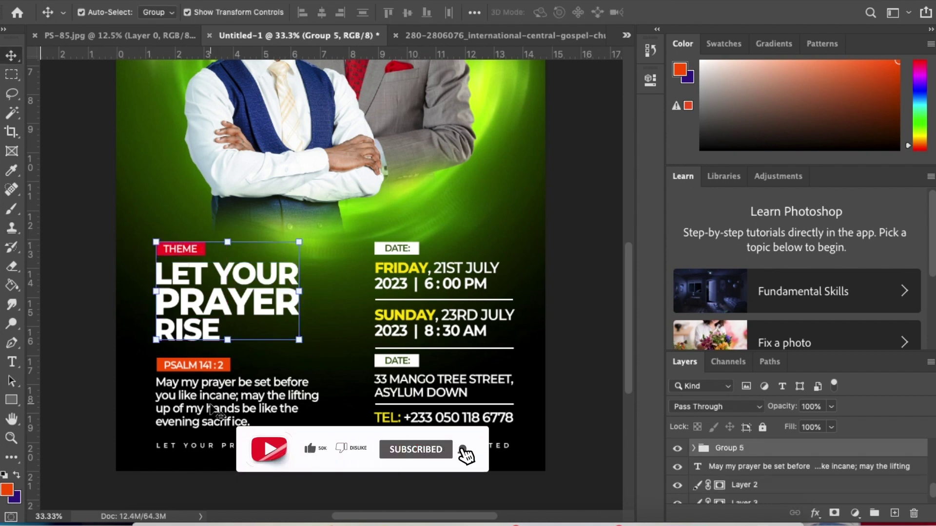
click(553, 272)
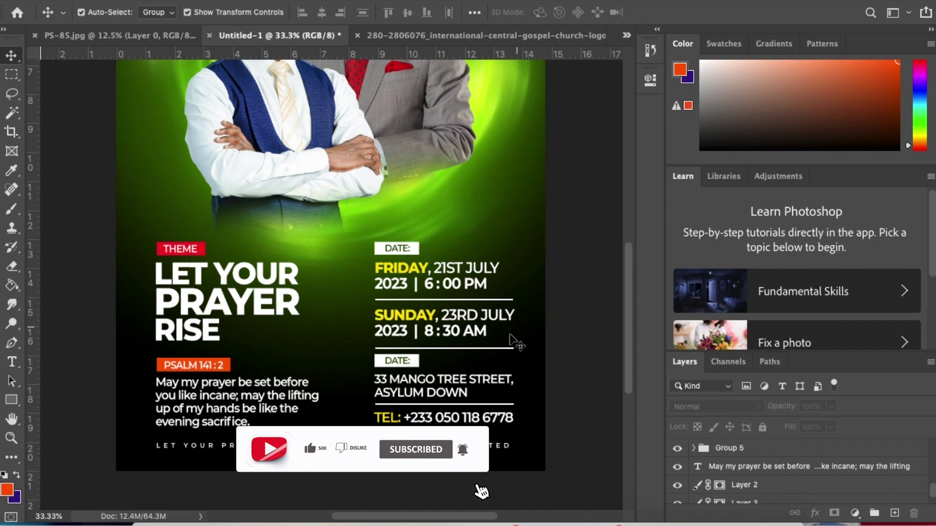
Draw a thin white vertical divider between the title column and the date column
click(11, 400)
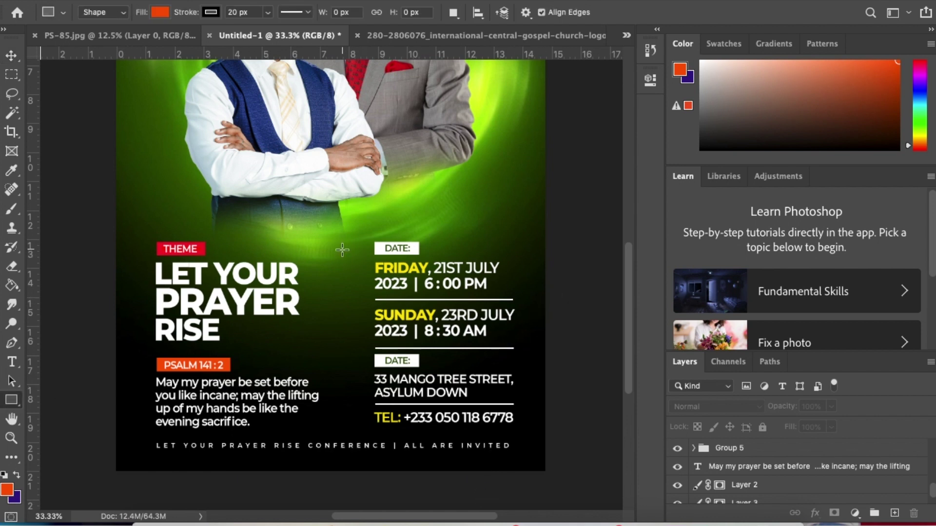
drag(342, 250, 342, 424)
click(160, 13)
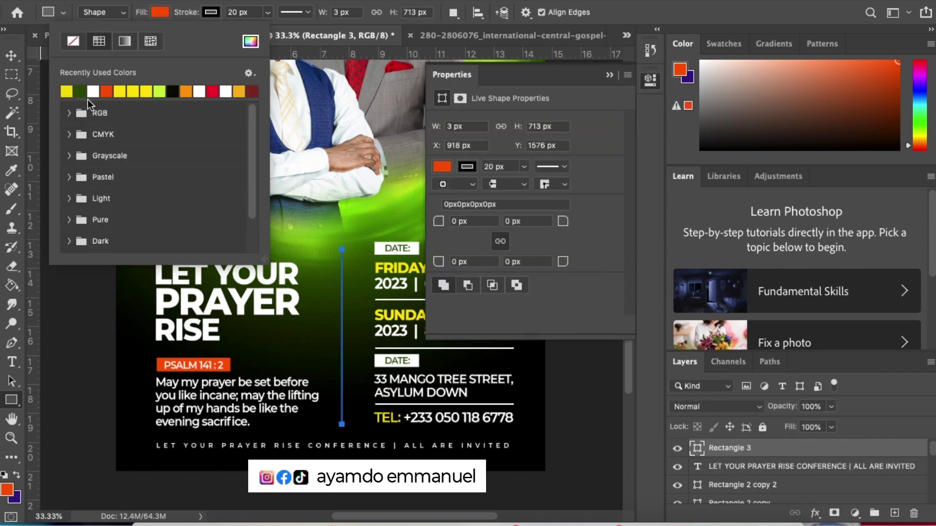
click(93, 92)
key(v)
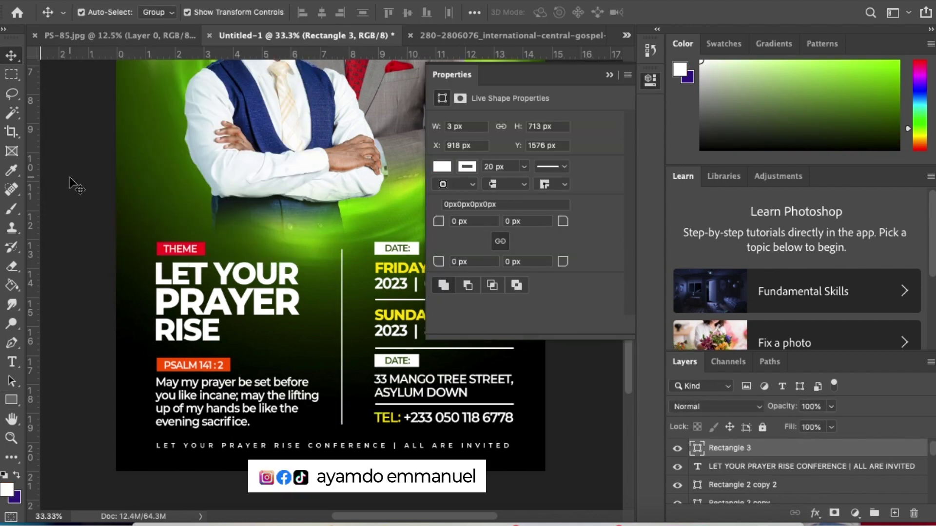
click(73, 184)
click(609, 76)
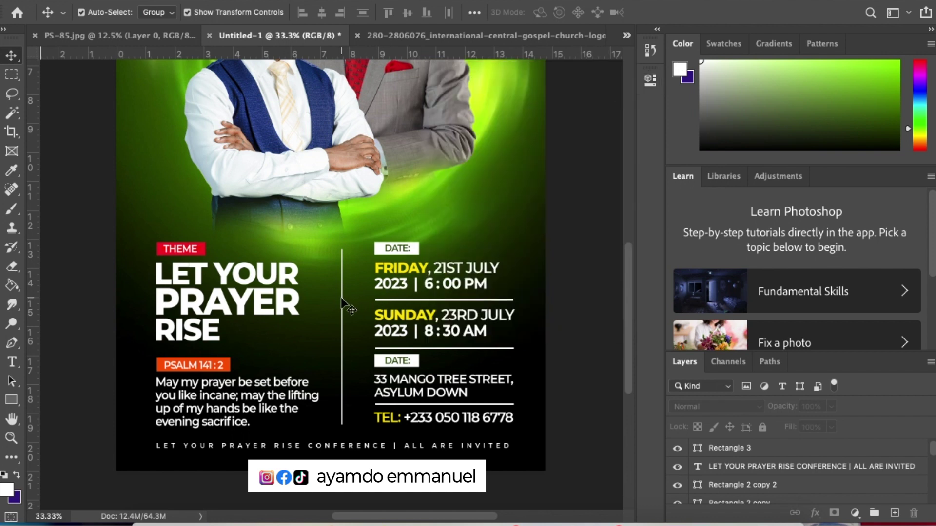
Nudge the vertical divider line slightly to the right
click(342, 302)
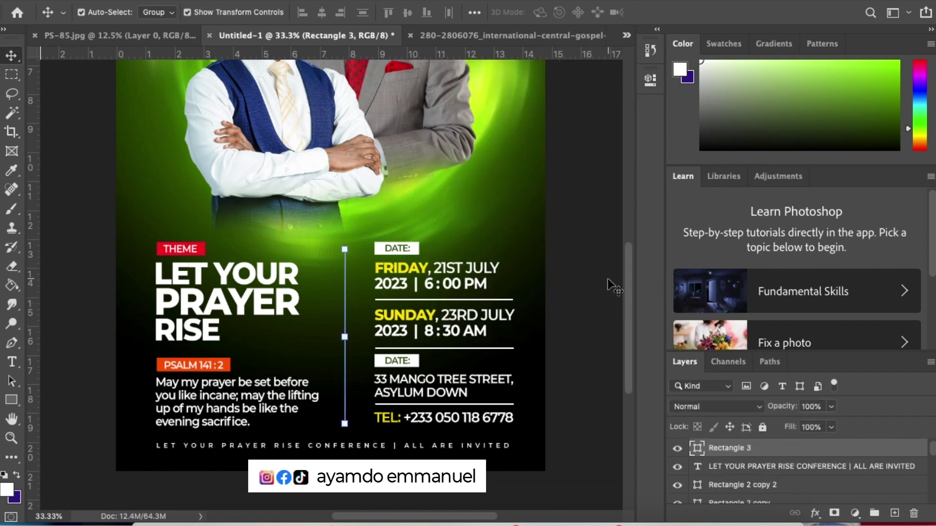
key(shift+Right)
click(584, 266)
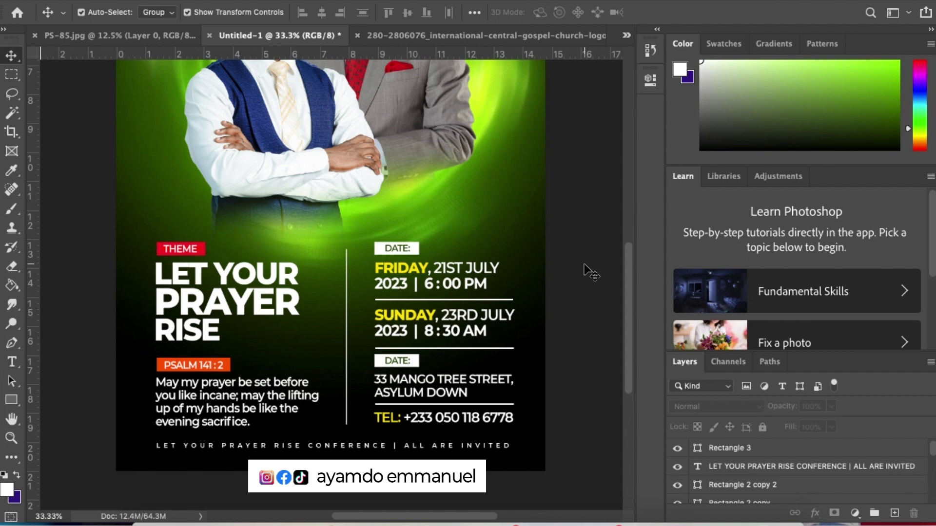
Stretch the three horizontal date-column dividers leftward to meet the vertical divider
click(390, 349)
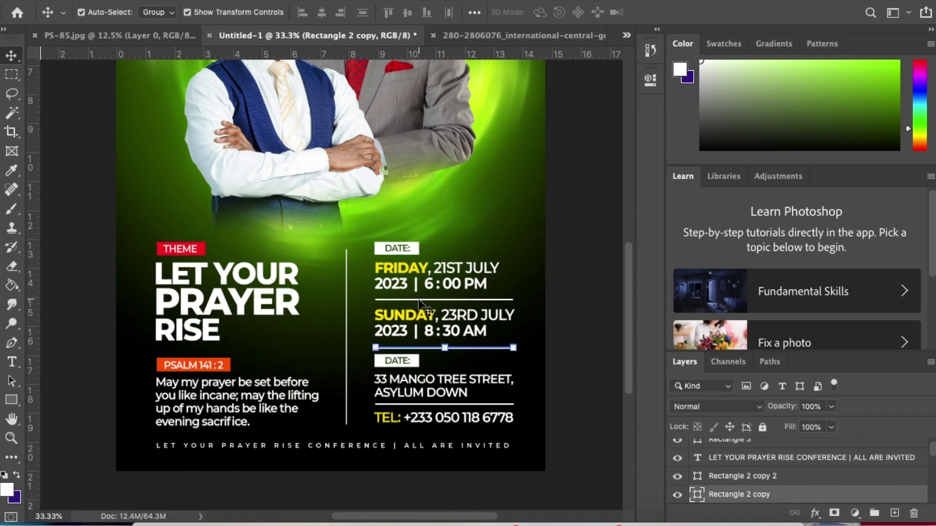
shift+click(418, 300)
shift+click(415, 405)
key(ctrl+t)
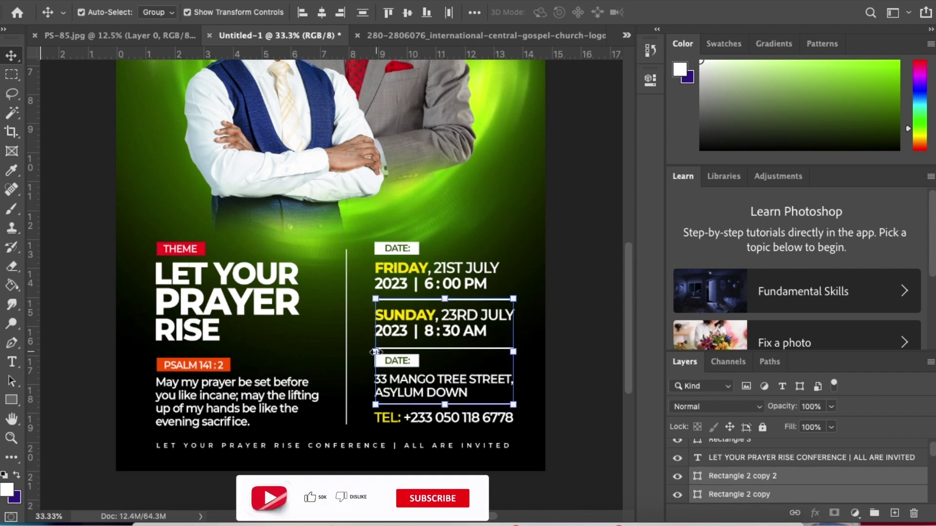
drag(375, 352, 346, 351)
key(Return)
click(586, 185)
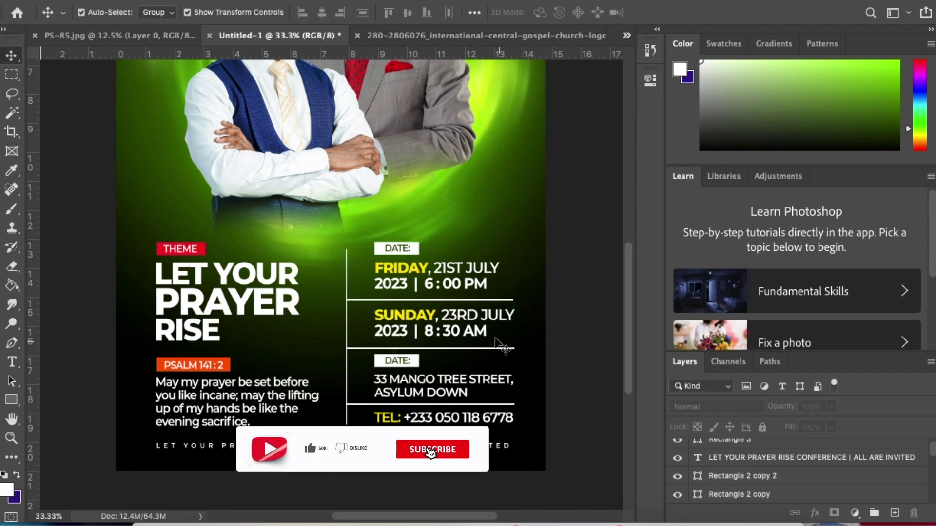
Zoom out to fit the whole flyer, then back in to 33.3% to review it
key(ctrl+minus)
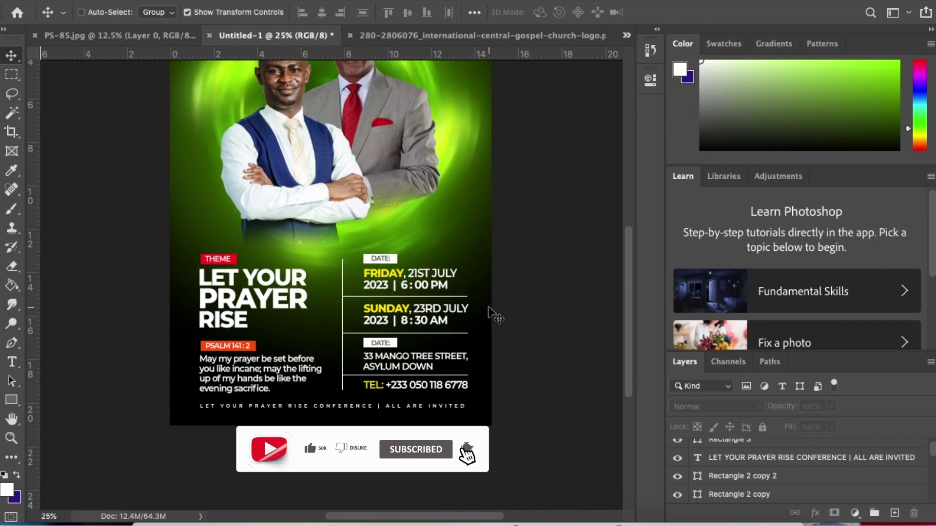
key(ctrl+0)
scroll(629, 308, down, 3)
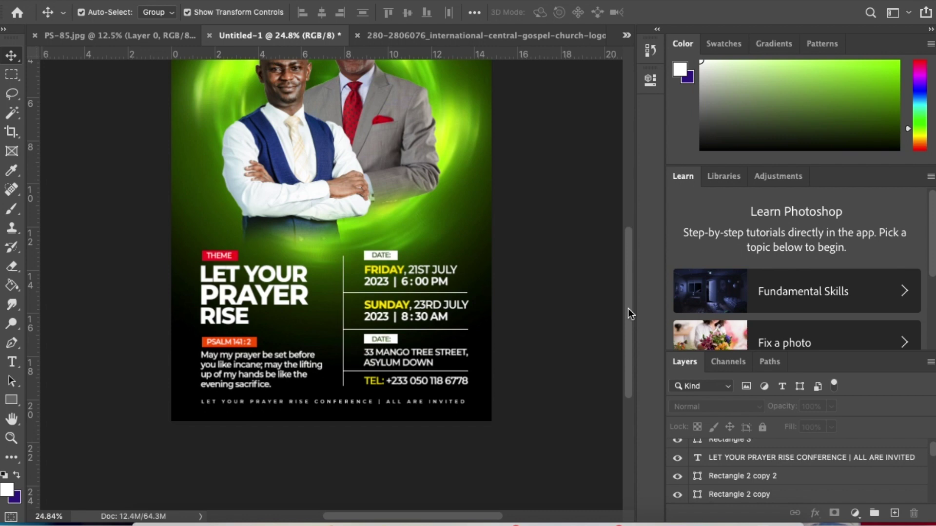
key(ctrl+plus)
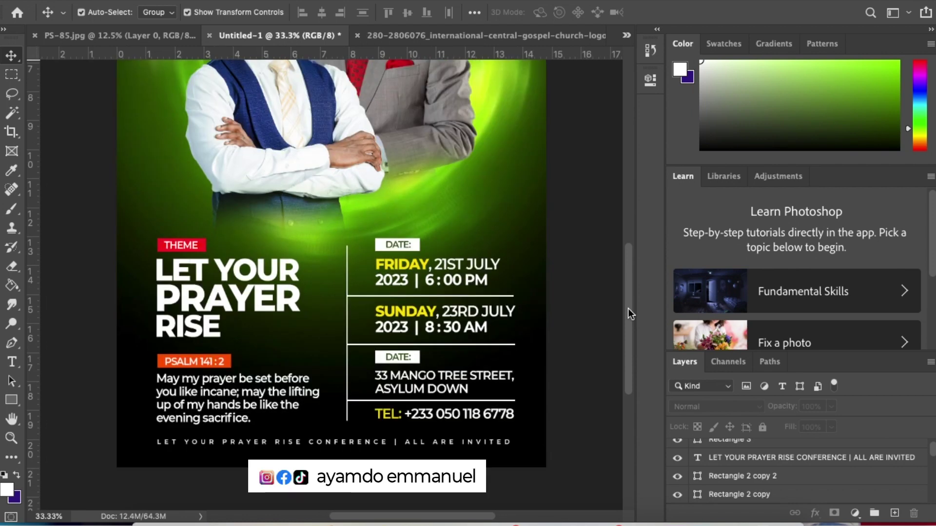
scroll(626, 322, down, 3)
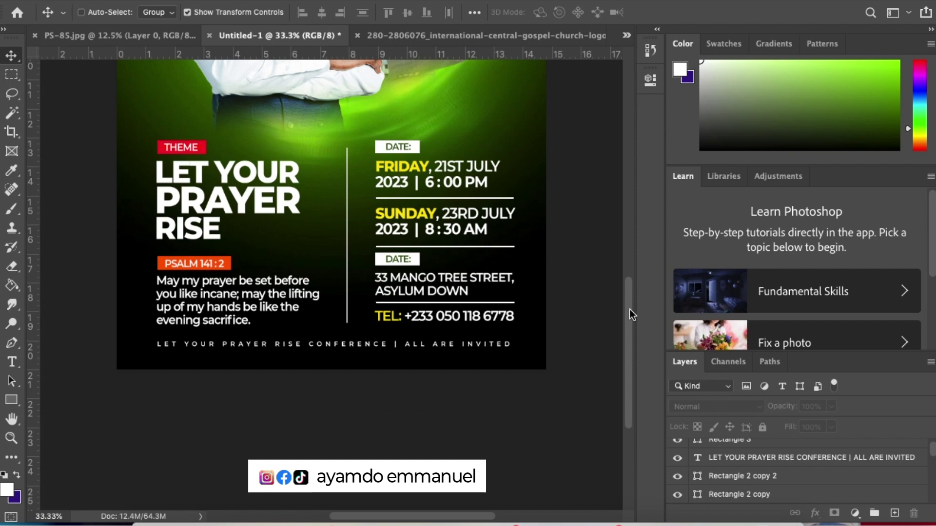
scroll(634, 302, up, 4)
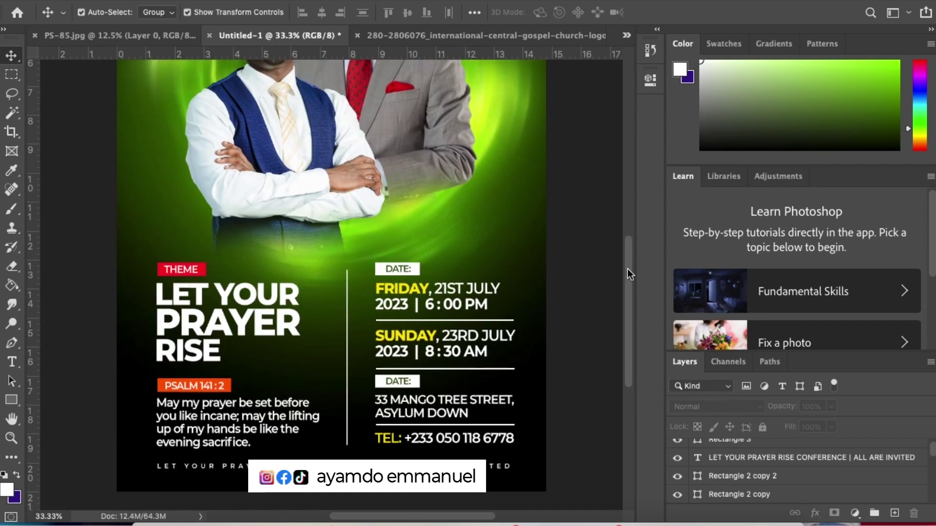
Select all title, date and divider layers and nudge the block with Shift+arrow keys to re-centre it
click(182, 275)
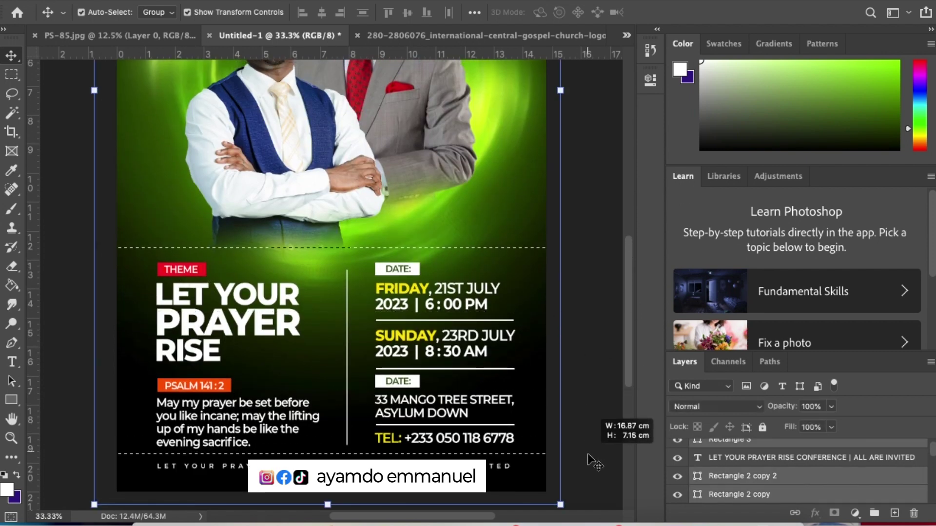
click(793, 476)
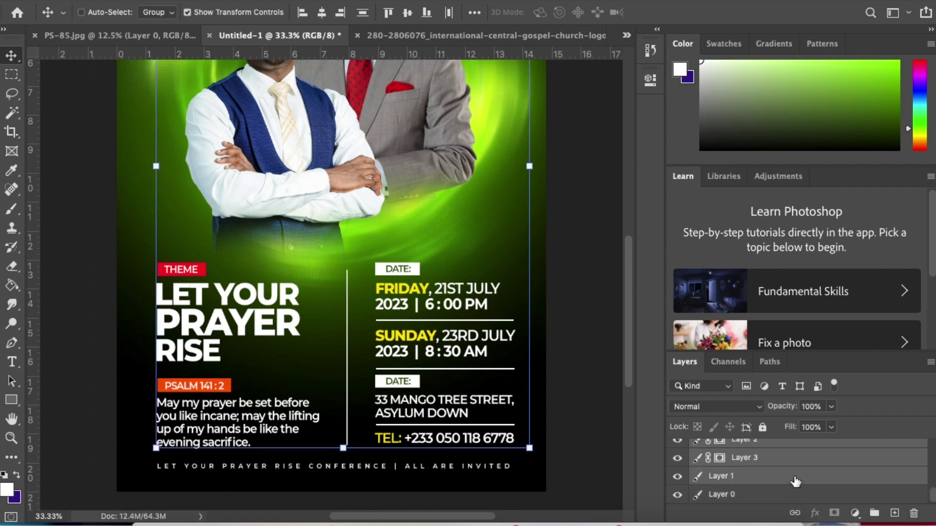
scroll(794, 475, up, 10)
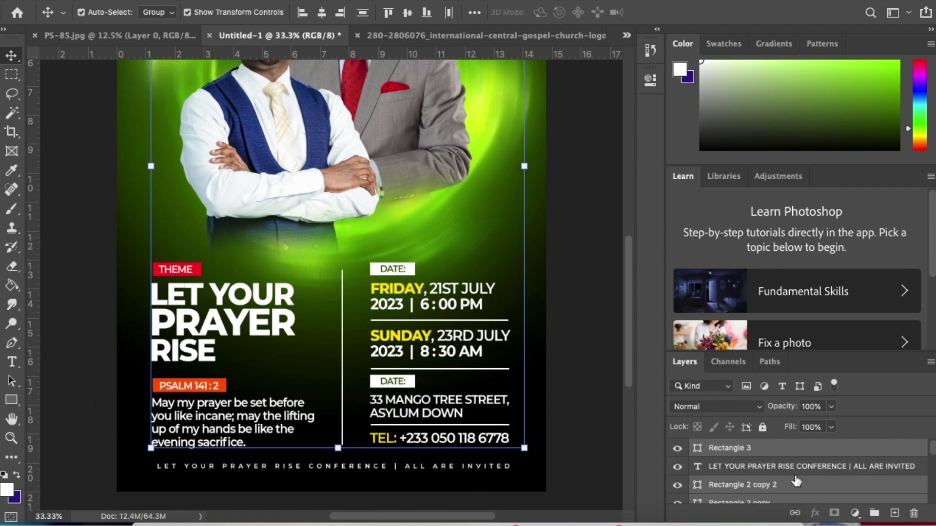
key(ctrl)
drag(932, 448, 930, 504)
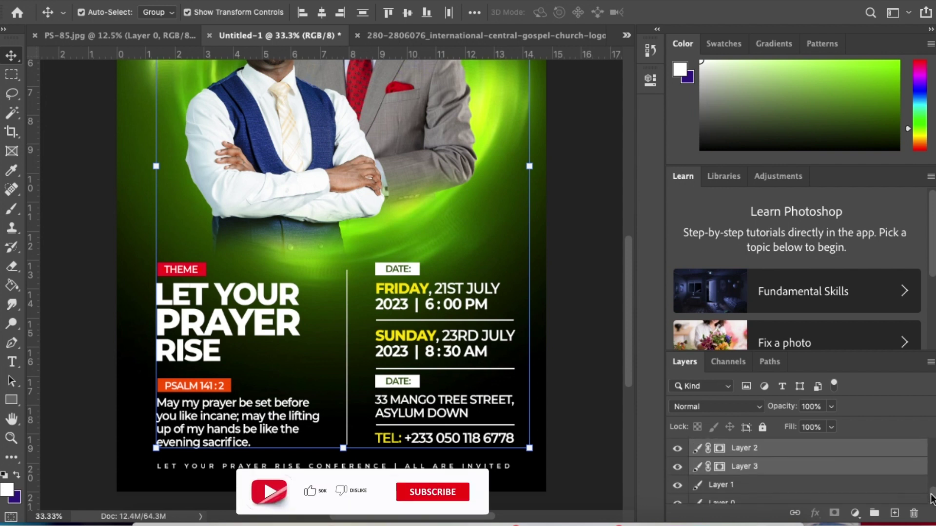
click(773, 465)
shift+click(769, 454)
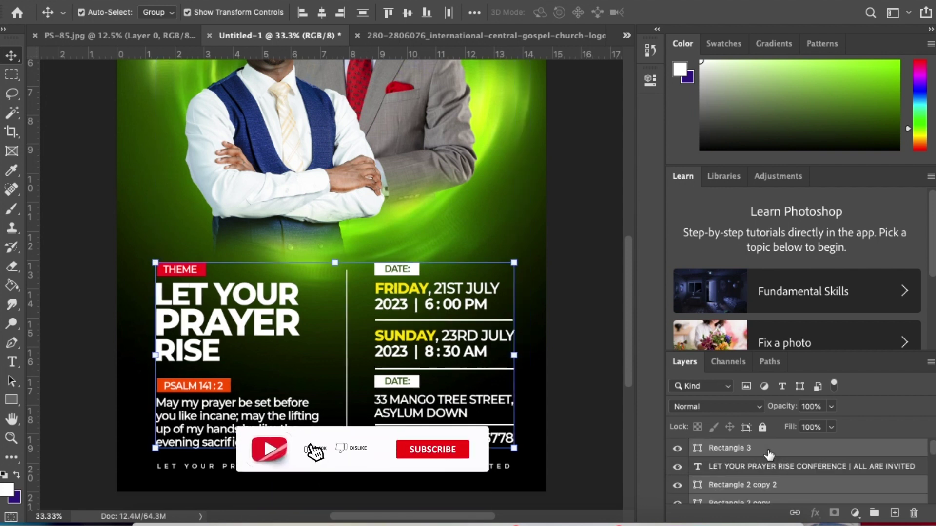
key(shift+Left)
key(shift+Left)
key(shift+Left)
key(shift+Right)
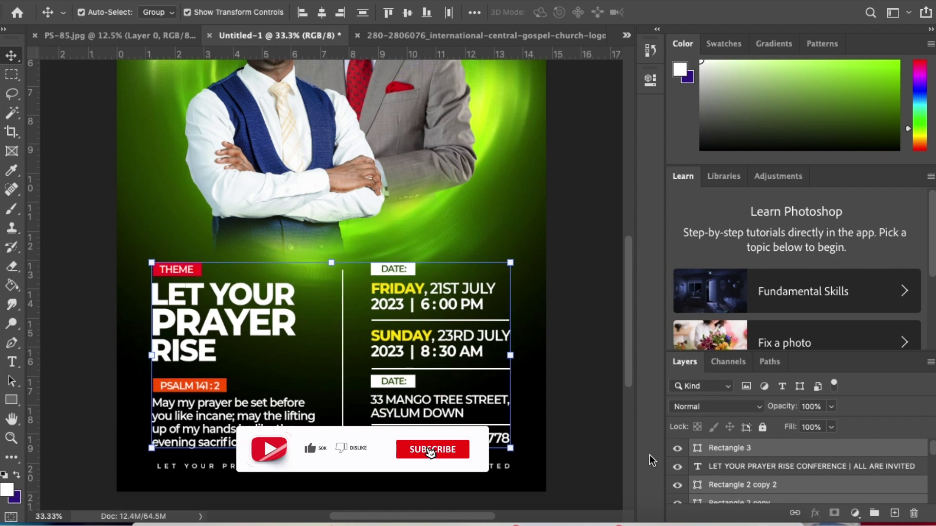
key(shift+Right)
click(605, 319)
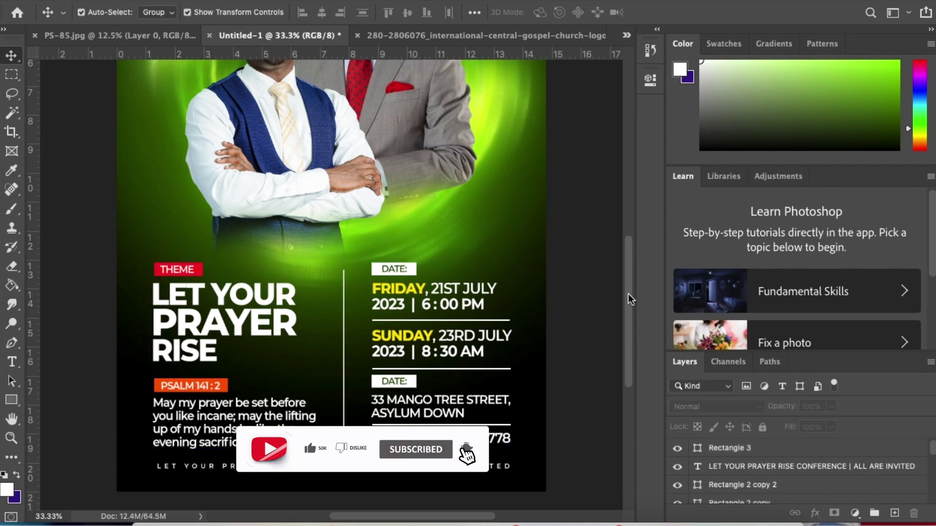
drag(631, 300, 628, 322)
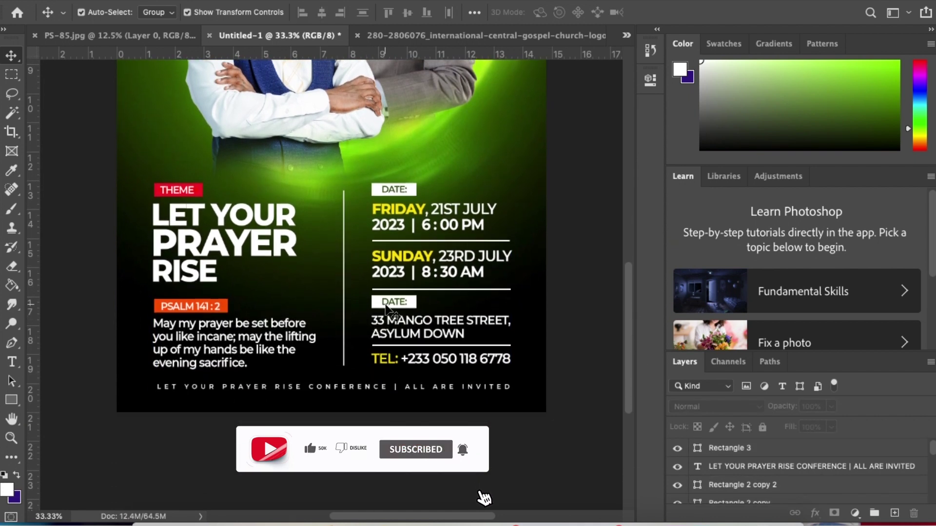
Hide the DATE label and nudge the two address lines up
click(387, 307)
click(677, 494)
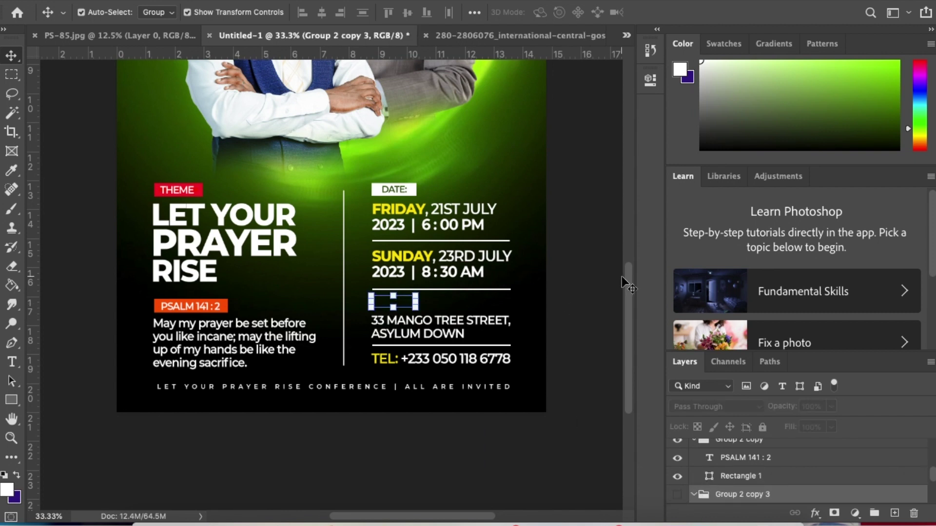
click(454, 333)
shift+click(488, 320)
key(shift+Up)
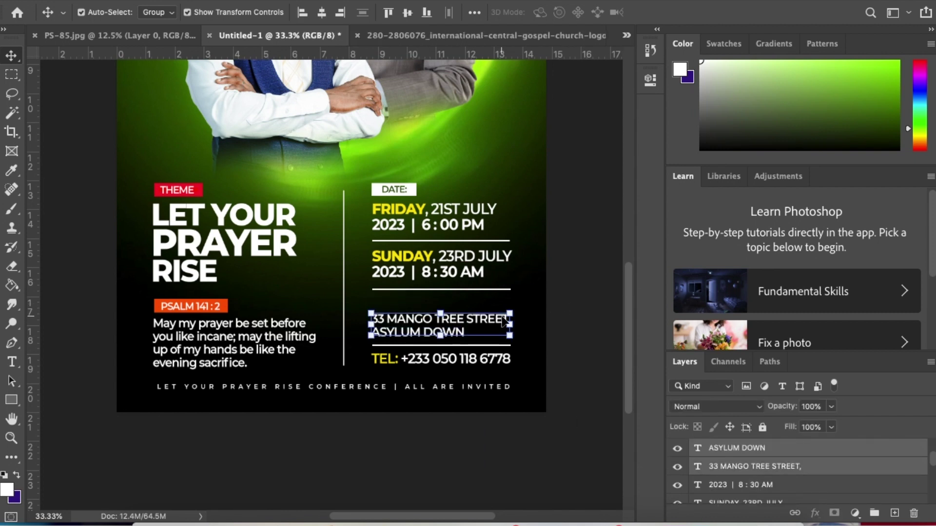
key(shift+Up)
key(shift+Up)
key(shift+Up)
key(shift+Up)
key(shift+Up)
key(shift+Up)
key(shift+Up)
click(591, 318)
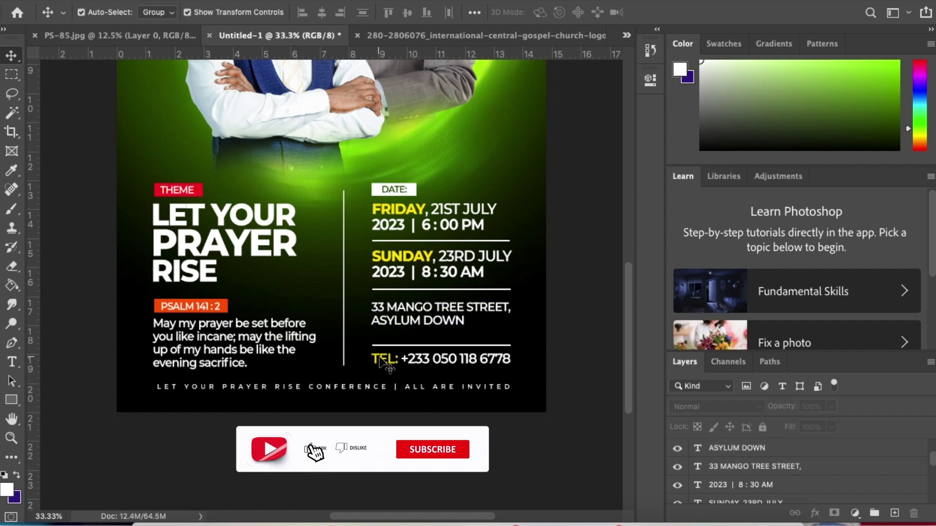
Nudge the TEL line and its divider up together
click(386, 346)
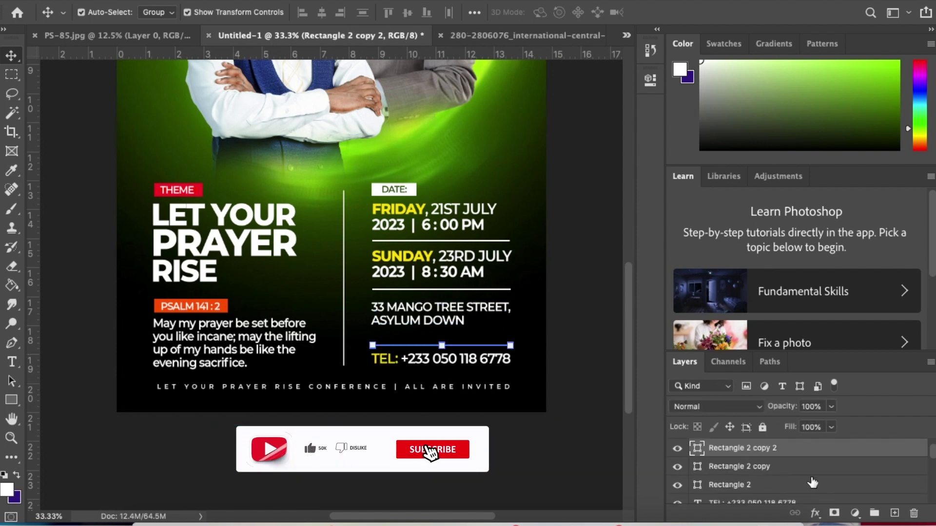
scroll(771, 455, down, 2)
ctrl+click(770, 447)
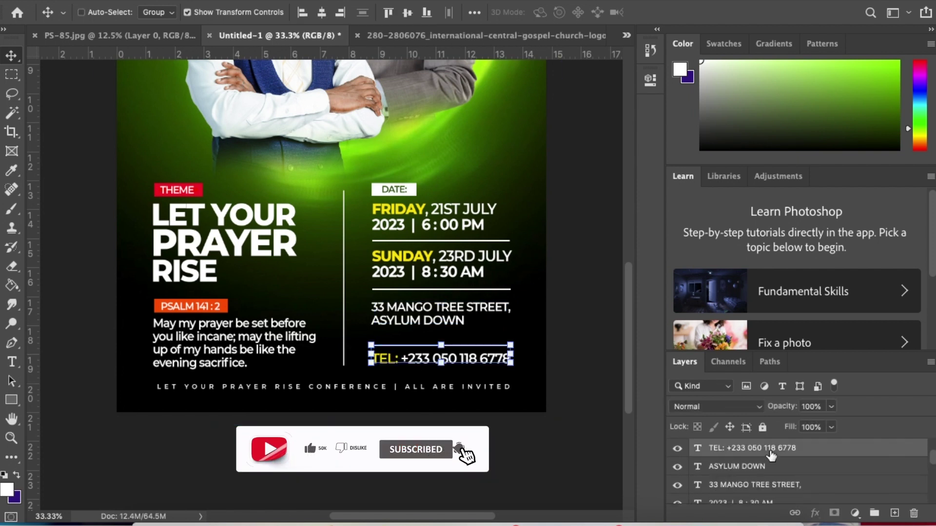
scroll(770, 455, up, 2)
key(shift+Up)
key(shift+Up)
key(shift+Up)
key(shift+Up)
key(shift+Up)
key(shift+Up)
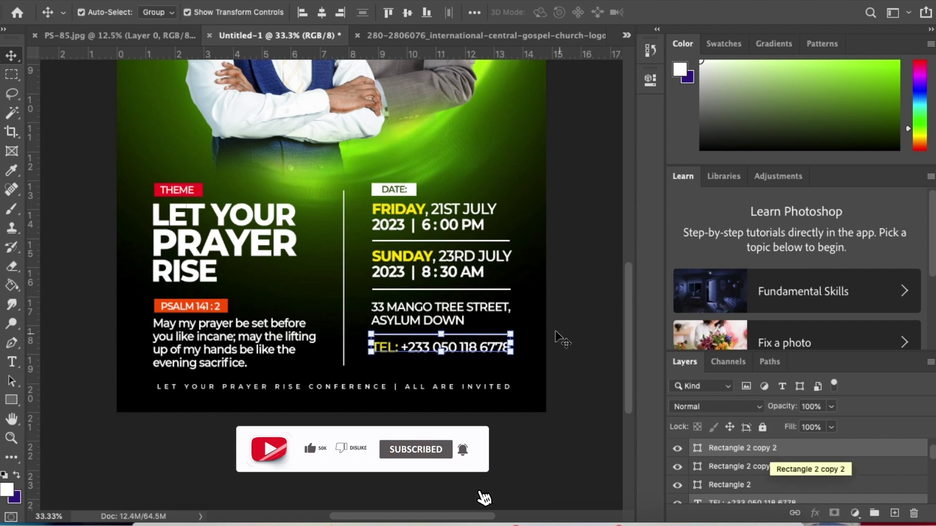
click(567, 336)
click(463, 349)
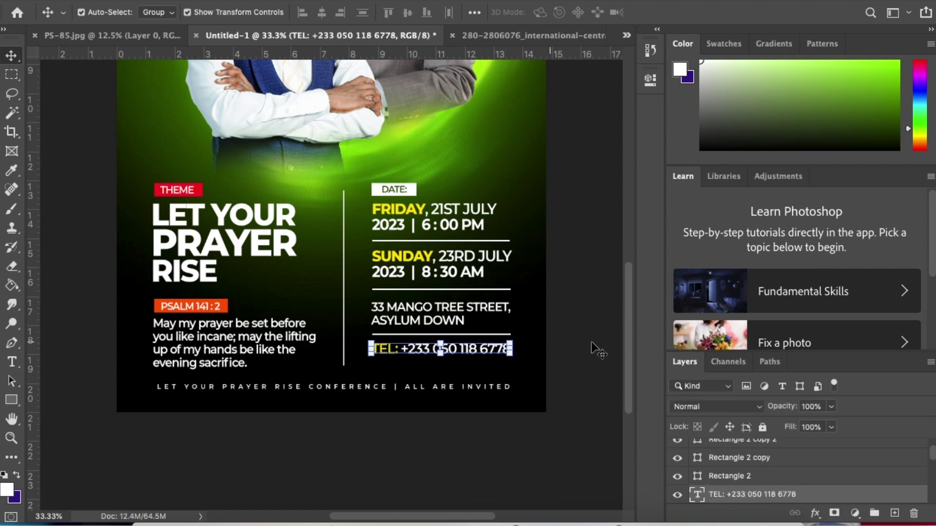
click(597, 348)
Nudge the ASYLUM DOWN address line and the divider beneath it up into place
click(441, 315)
key(shift+Up)
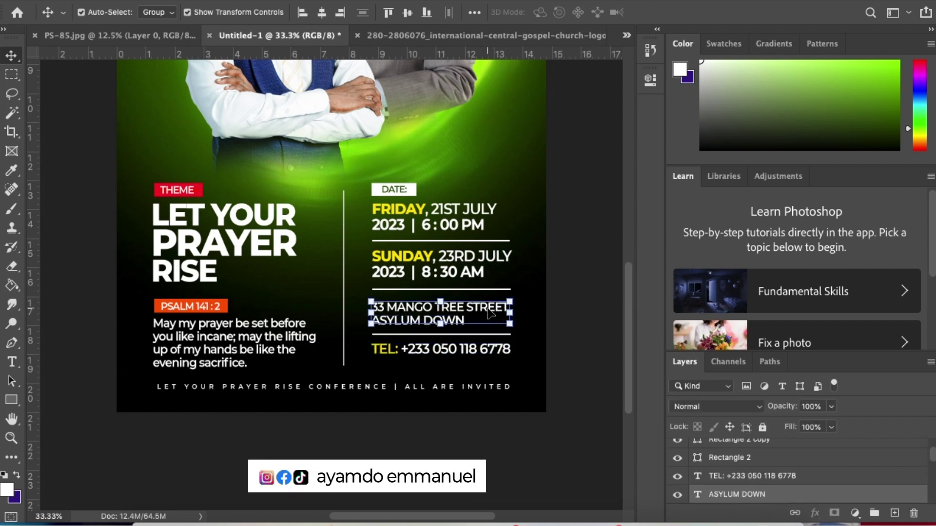
key(shift+Up)
click(498, 356)
click(497, 335)
key(shift+Up)
key(shift+Up)
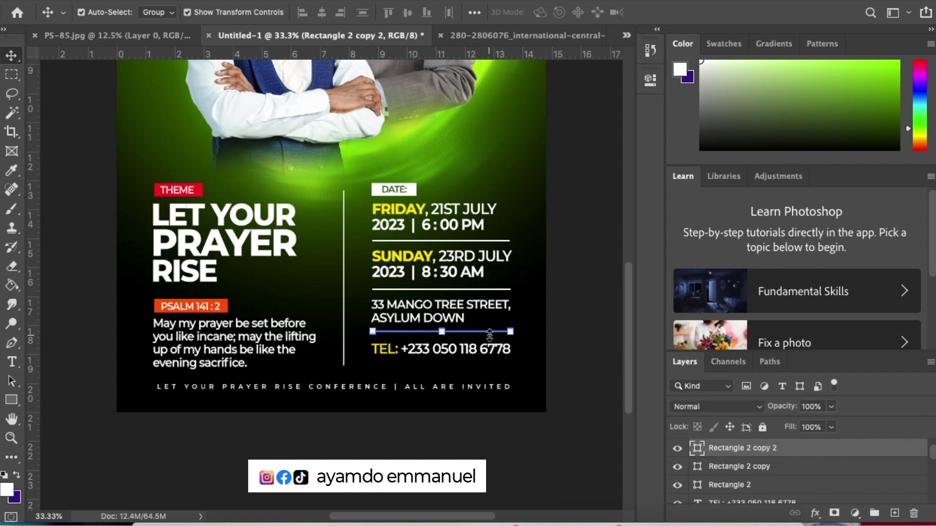
key(shift+Up)
click(568, 340)
click(497, 316)
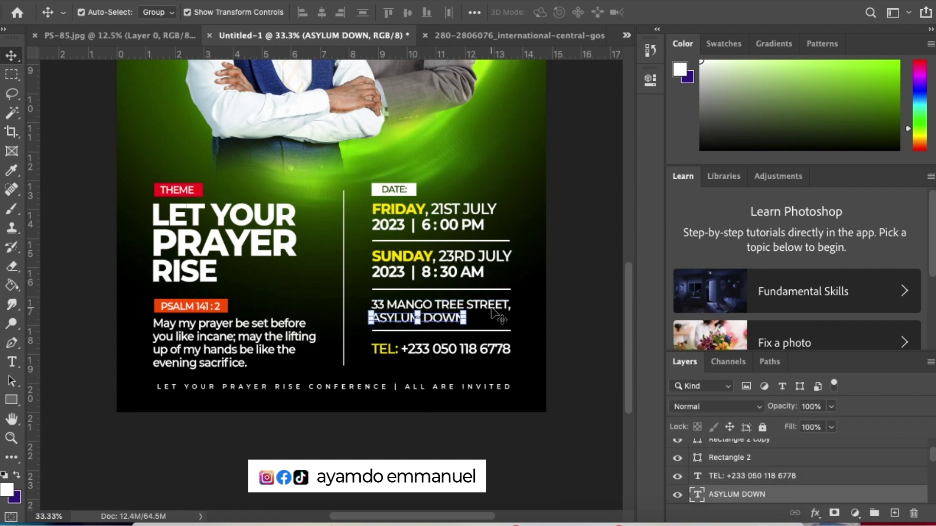
click(584, 372)
Select the date-and-address column layers (Layers 3 and 2) and nudge them slightly down
click(441, 353)
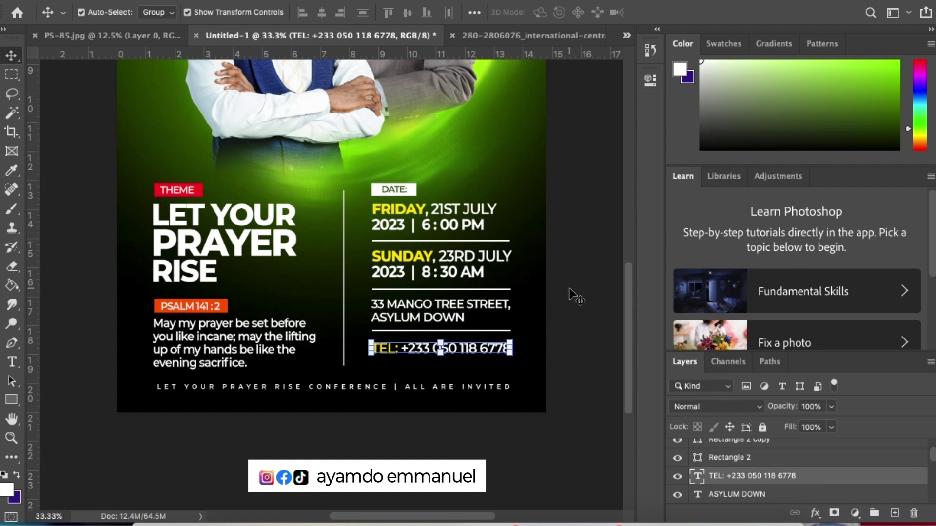
click(566, 273)
mouse_move(561, 174)
mouse_down()
mouse_move(363, 310)
mouse_move(363, 368)
mouse_up()
scroll(859, 487, down, 5)
scroll(859, 487, down, 5)
ctrl+click(859, 494)
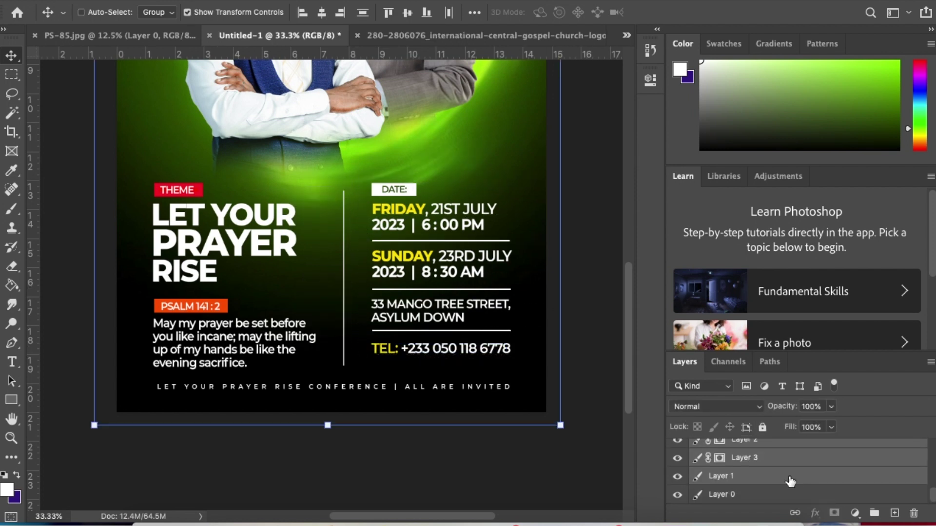
ctrl+click(789, 476)
click(749, 467)
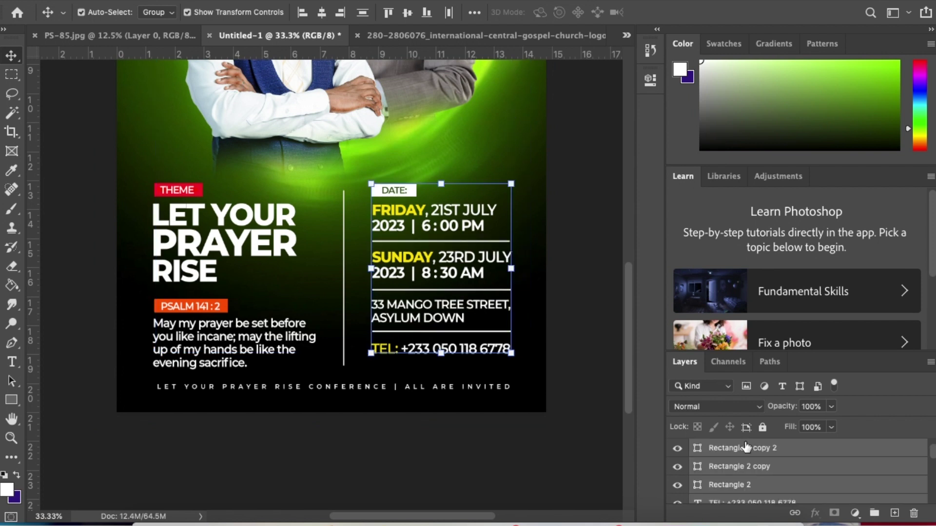
key(shift+Down)
key(shift+Down)
key(shift+Down)
key(shift+Down)
key(shift+Down)
key(shift+Down)
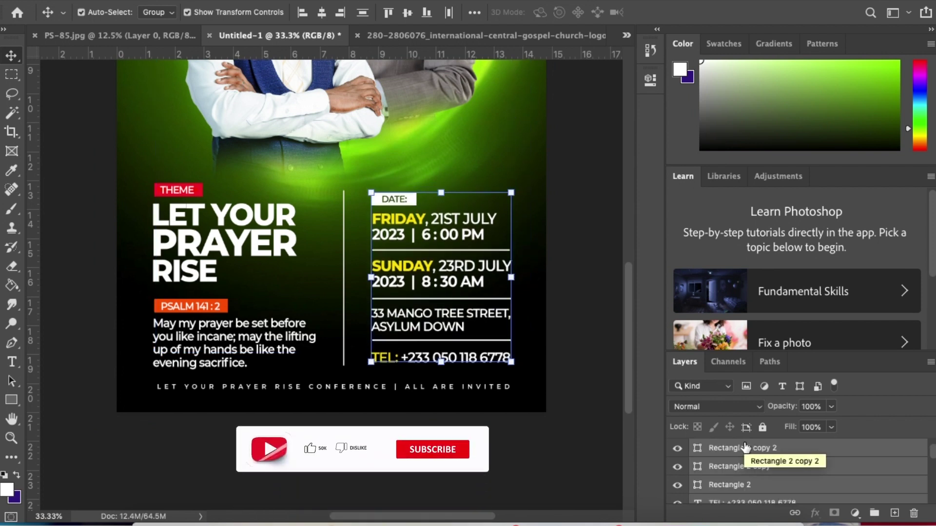
click(563, 234)
Draw a circle over the title with no fill and a white 40 px stroke
key(u)
scroll(341, 293, down, 1)
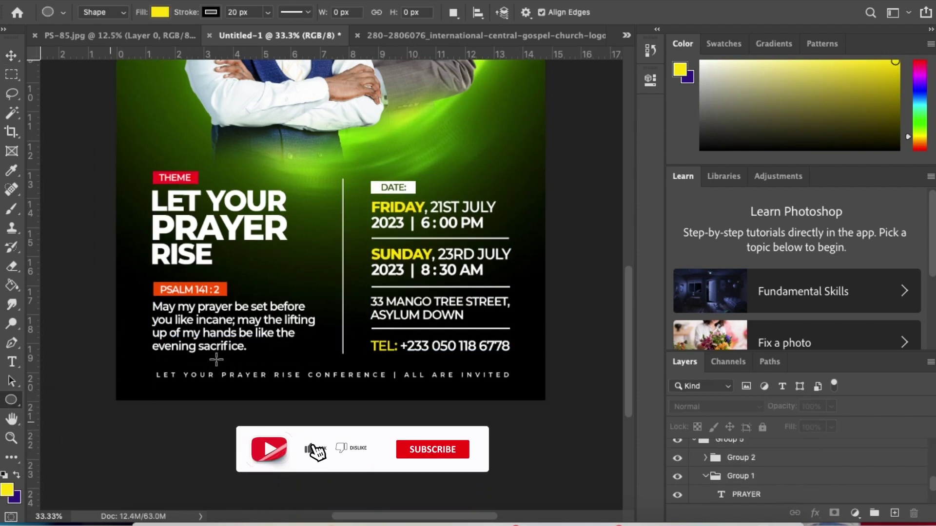
drag(221, 171, 320, 267)
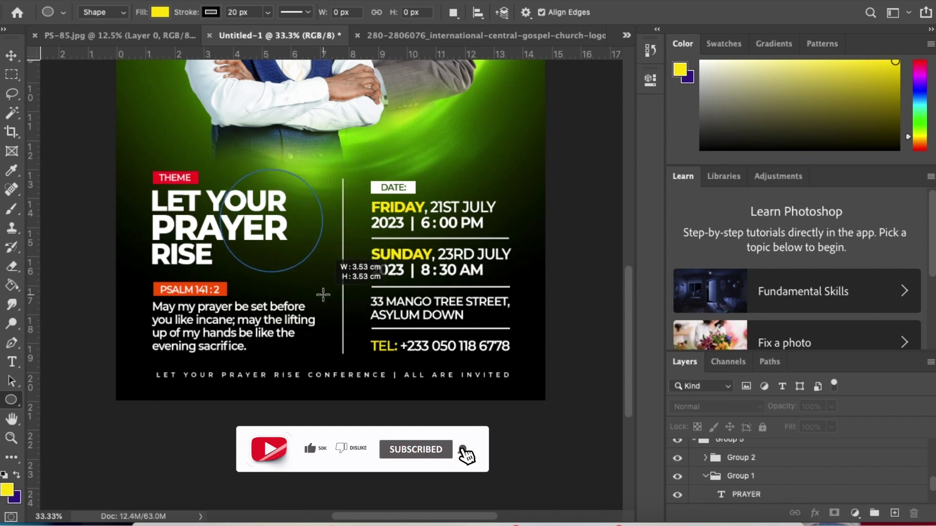
click(160, 12)
click(124, 41)
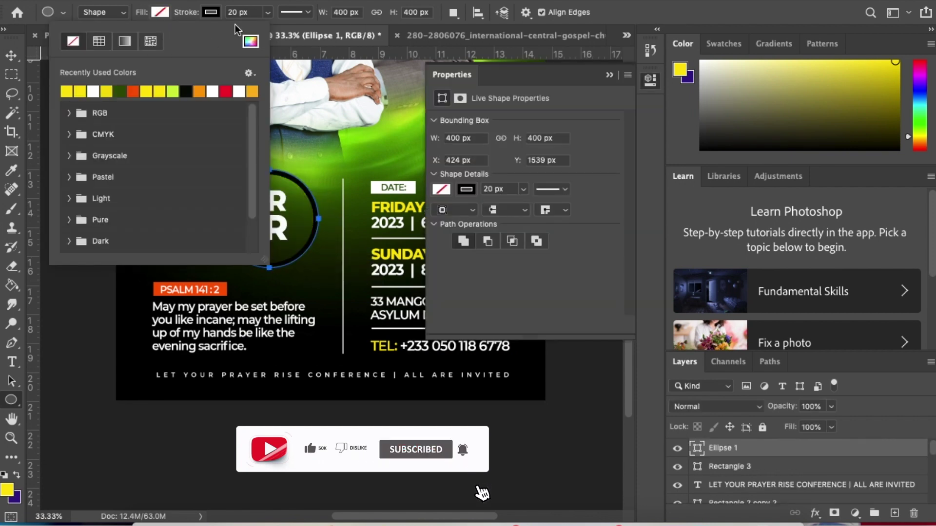
click(211, 12)
click(233, 15)
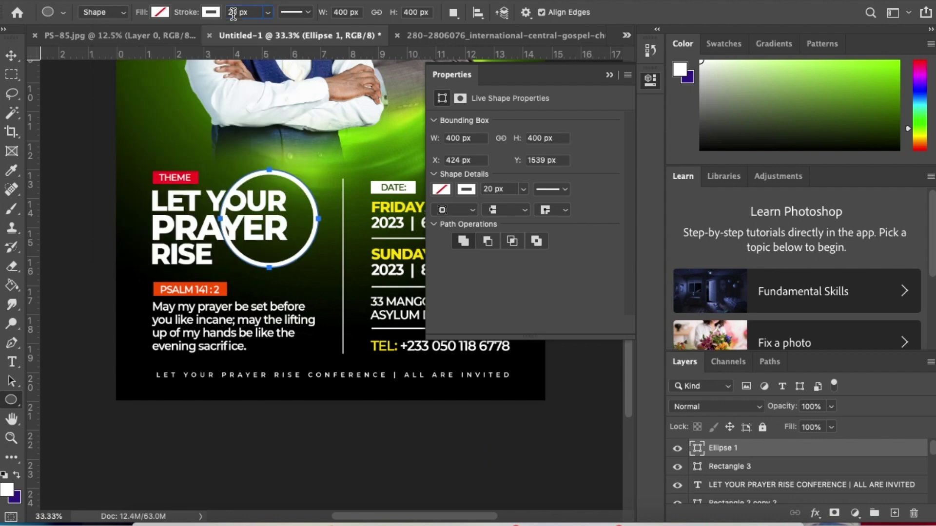
text(40)
key(Return)
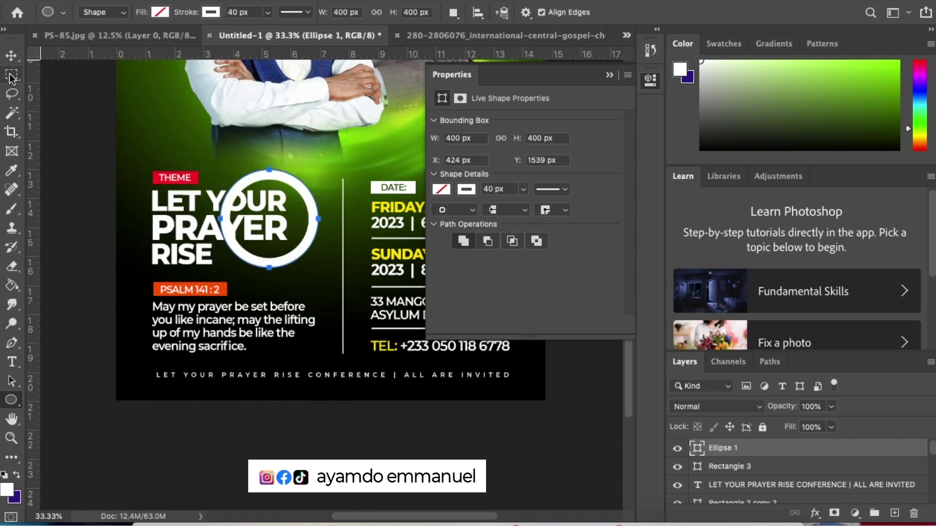
Position the circle over YOUR PRAYER, thin its stroke to 30 px, and rasterize the layer
key(v)
drag(303, 192, 287, 190)
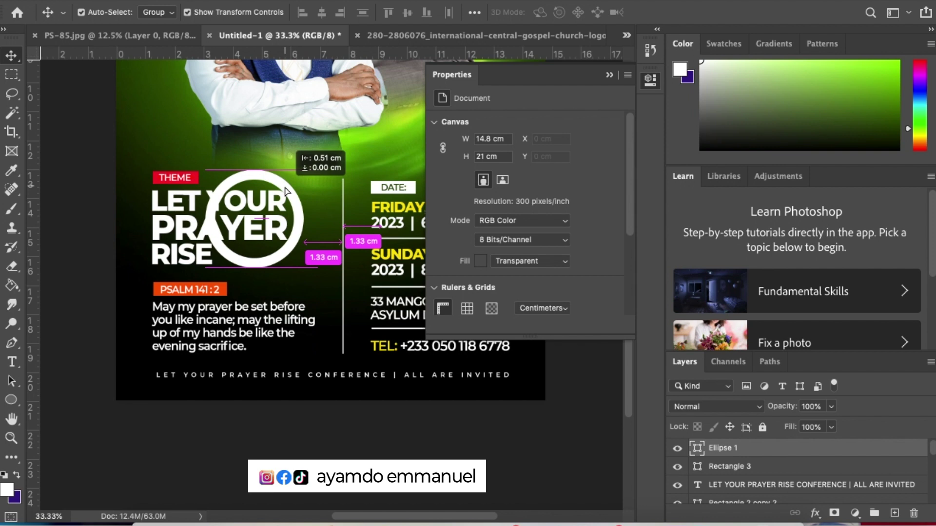
drag(286, 190, 296, 190)
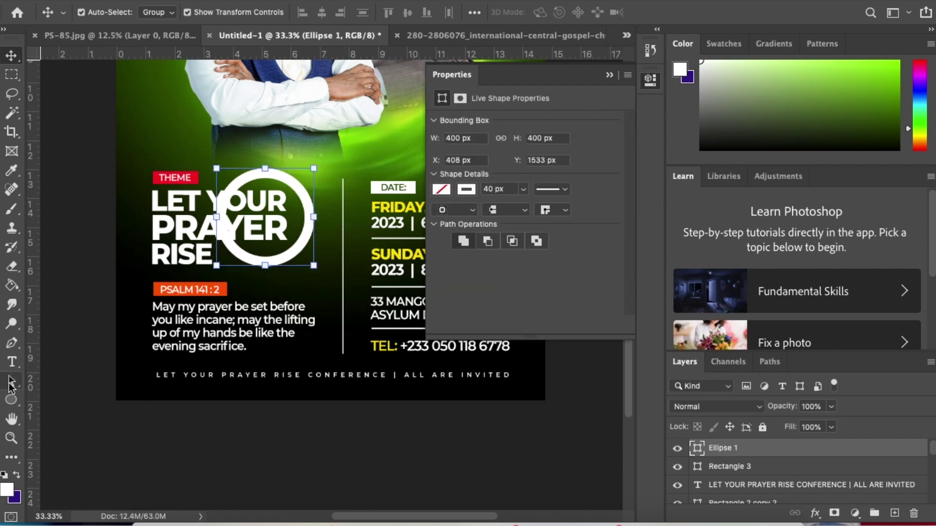
click(11, 400)
text(30)
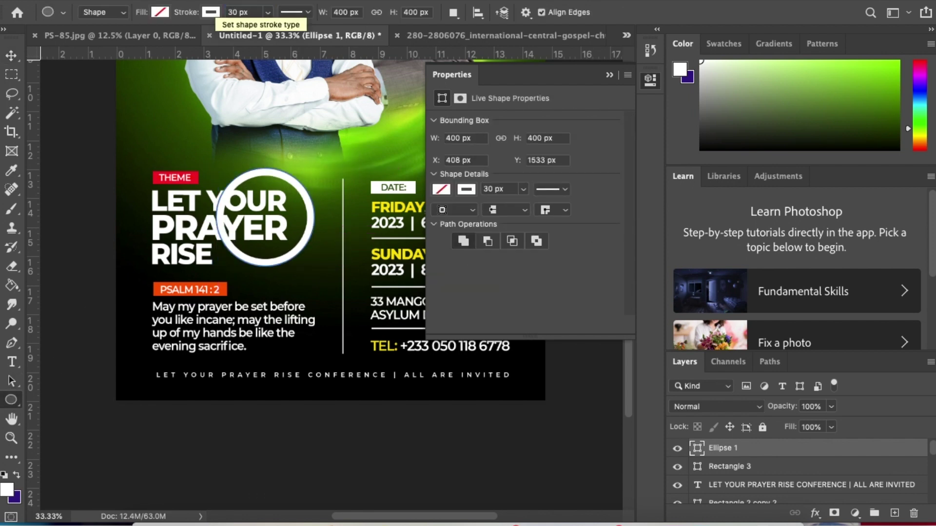
click(610, 74)
right_click(753, 448)
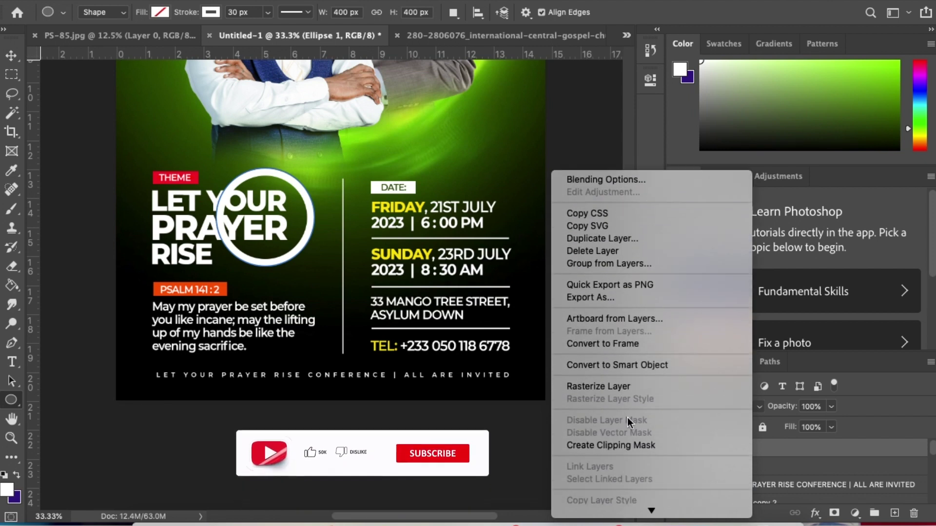
click(600, 388)
key(v)
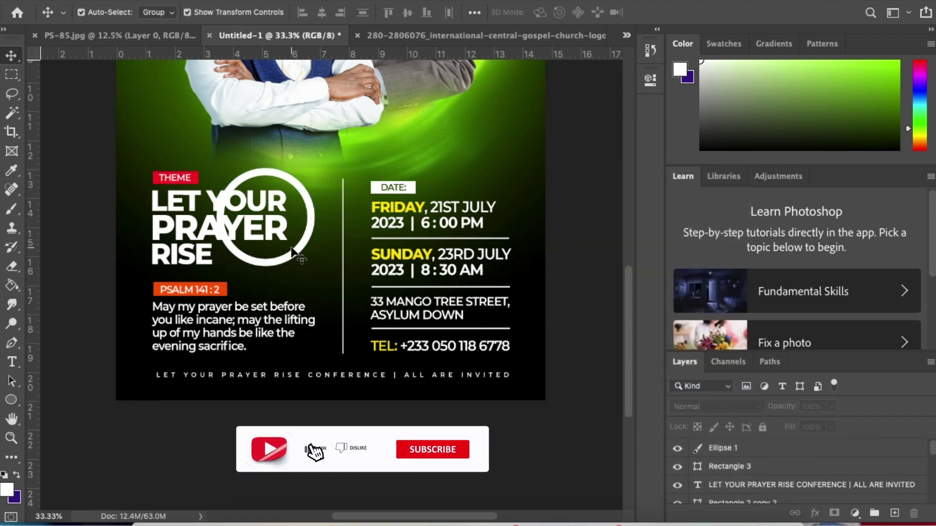
click(293, 249)
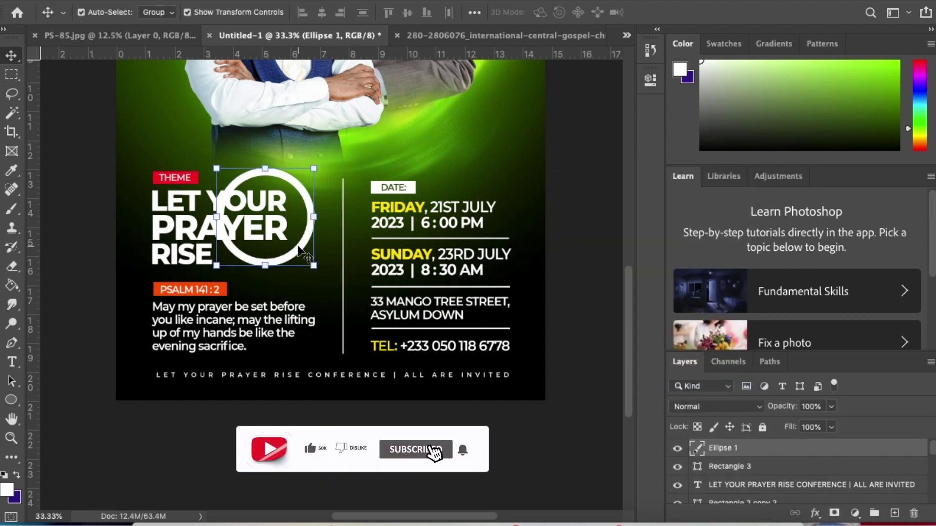
Delete the ring's top and left portions with rectangular marquee selections, leaving an arc on the right
key(m)
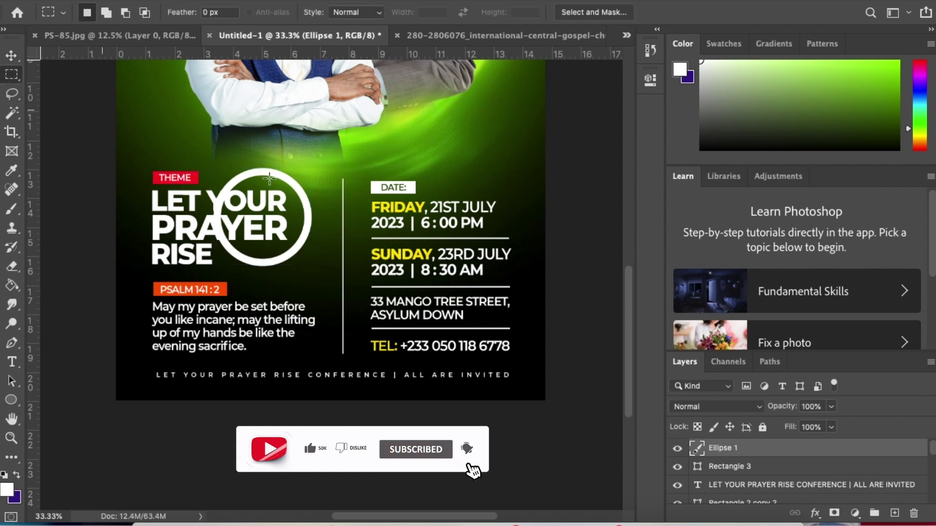
mouse_move(177, 148)
mouse_down()
mouse_move(314, 228)
mouse_move(344, 206)
mouse_move(234, 273)
mouse_up()
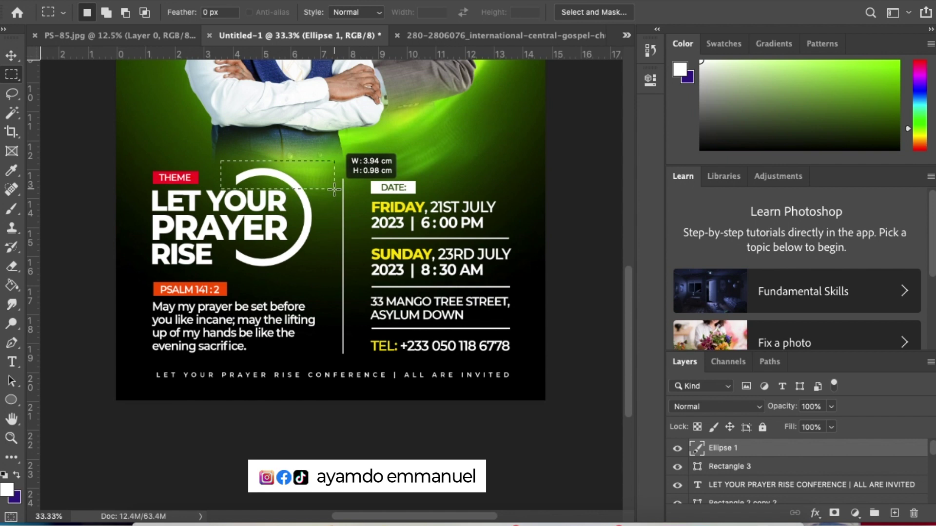
drag(221, 161, 326, 190)
key(Delete)
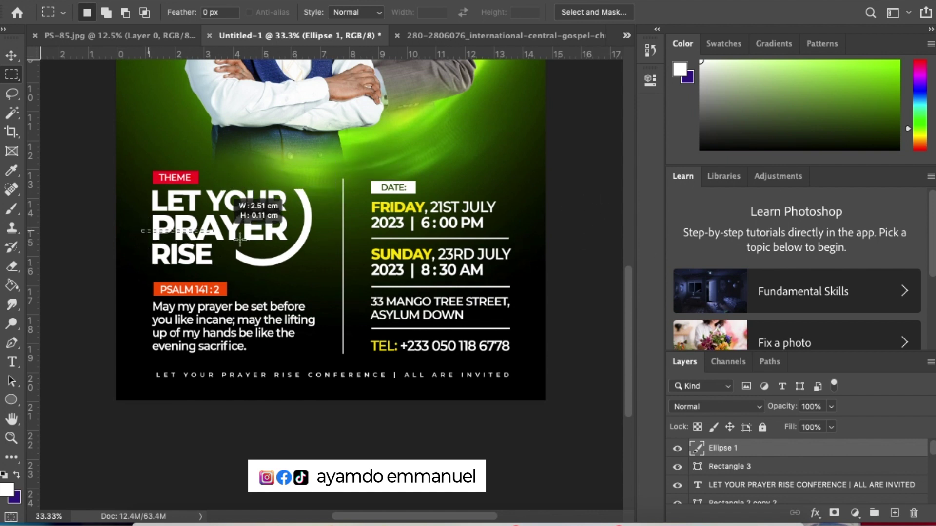
drag(151, 266, 273, 230)
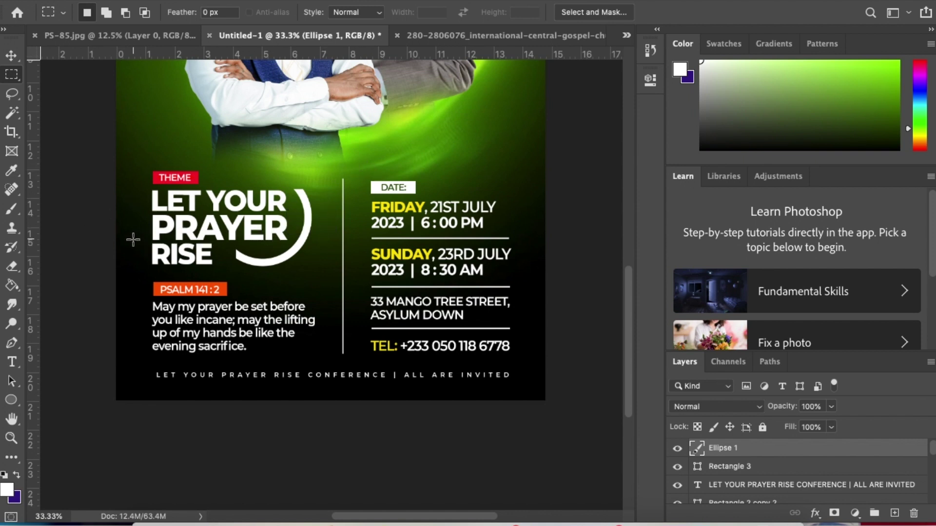
drag(133, 239, 269, 198)
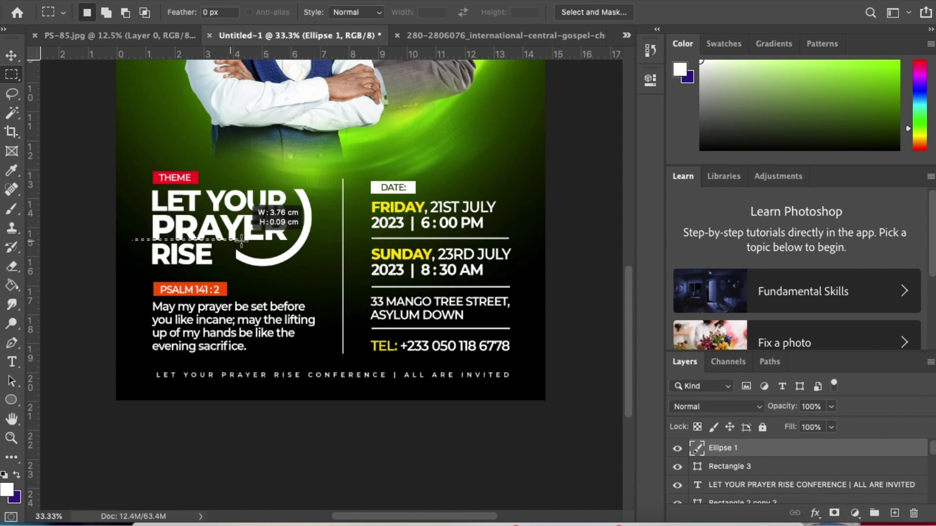
click(12, 53)
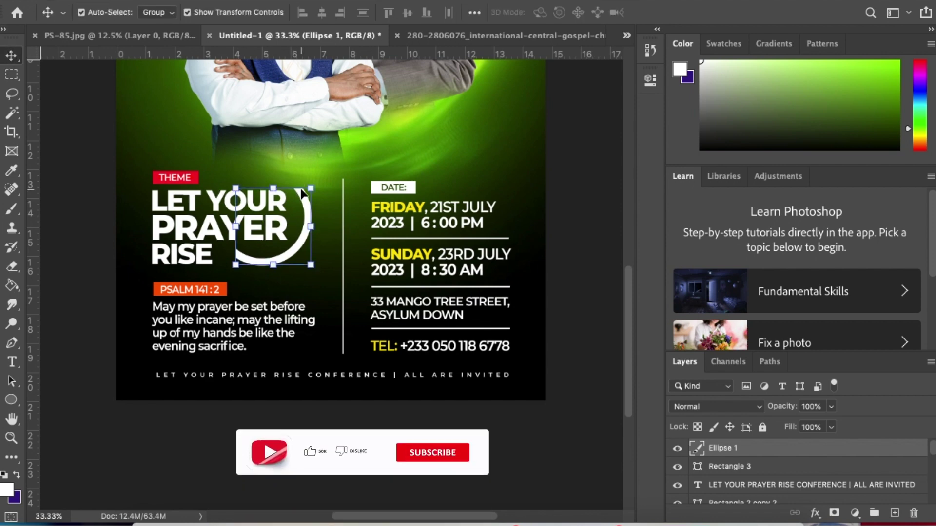
click(64, 143)
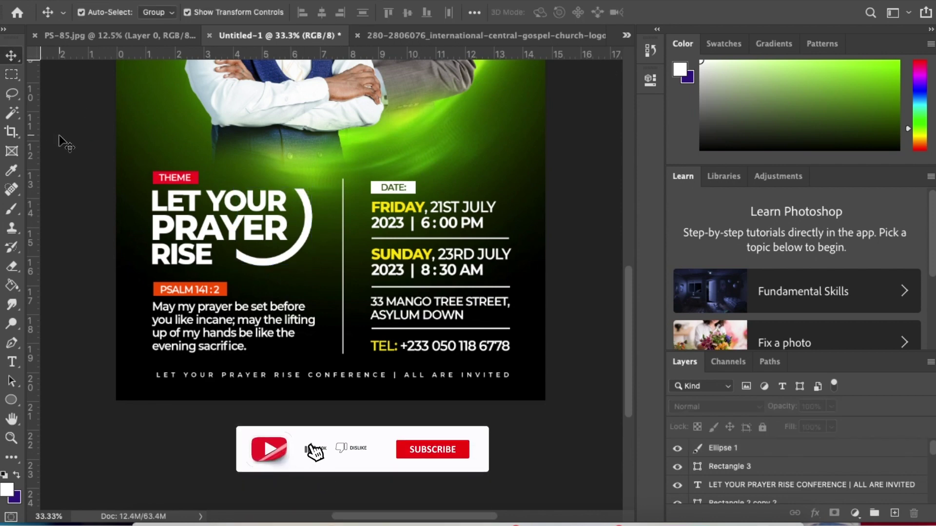
Try a rotated duplicate of the arc beside the title, then delete it
key(ctrl+minus)
key(ctrl+minus)
key(ctrl+plus)
key(ctrl+plus)
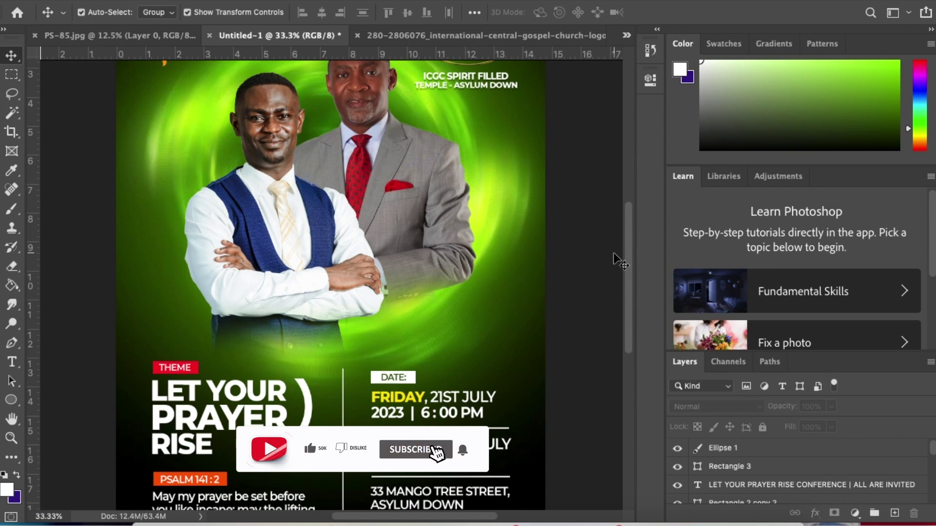
scroll(619, 268, down, 5)
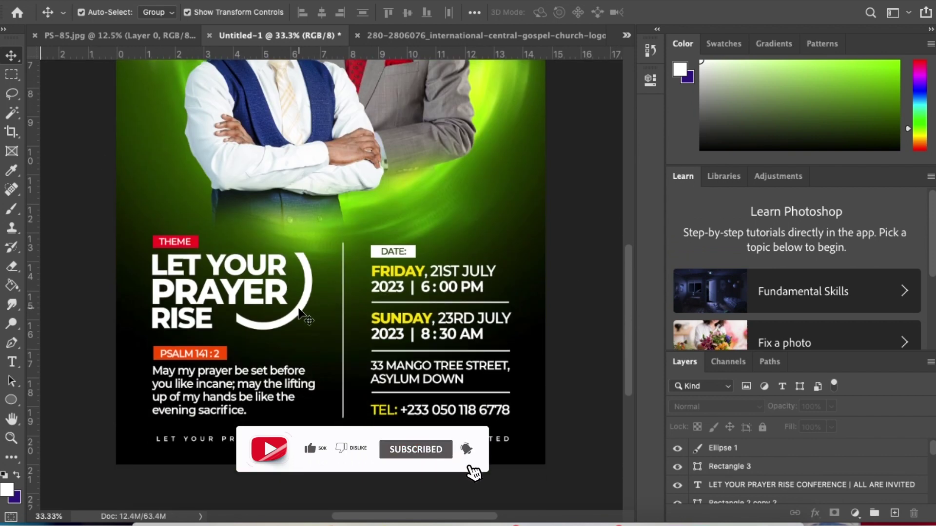
mouse_move(300, 316)
mouse_down()
mouse_move(314, 319)
mouse_move(334, 263)
mouse_move(332, 329)
mouse_move(284, 343)
mouse_up()
key(ctrl+t)
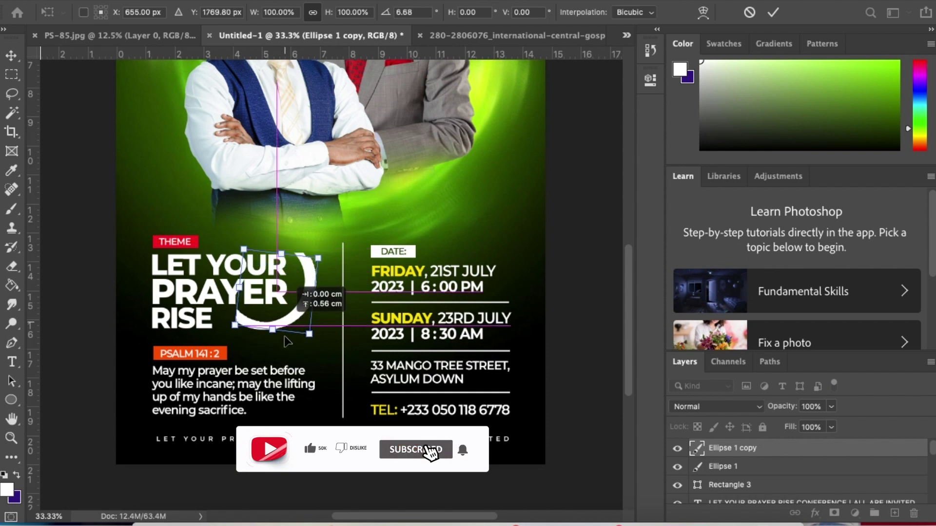
click(749, 14)
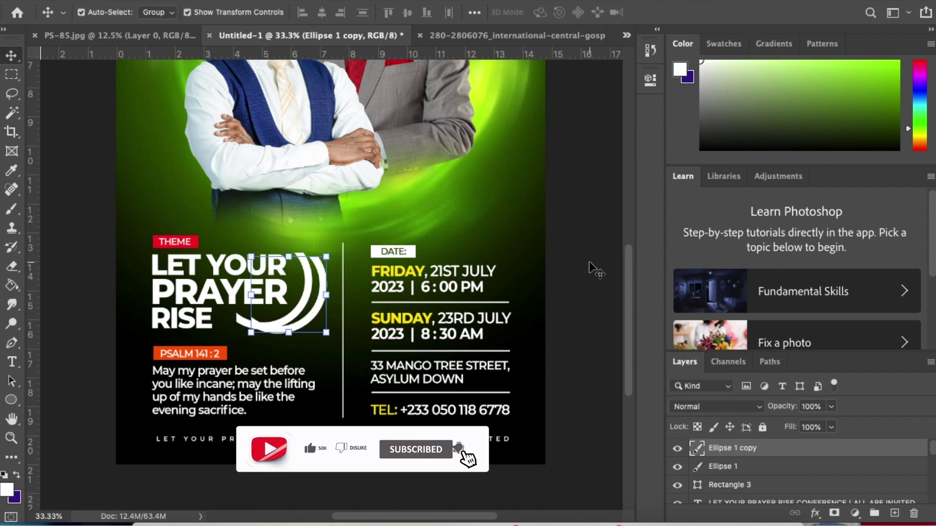
key(Delete)
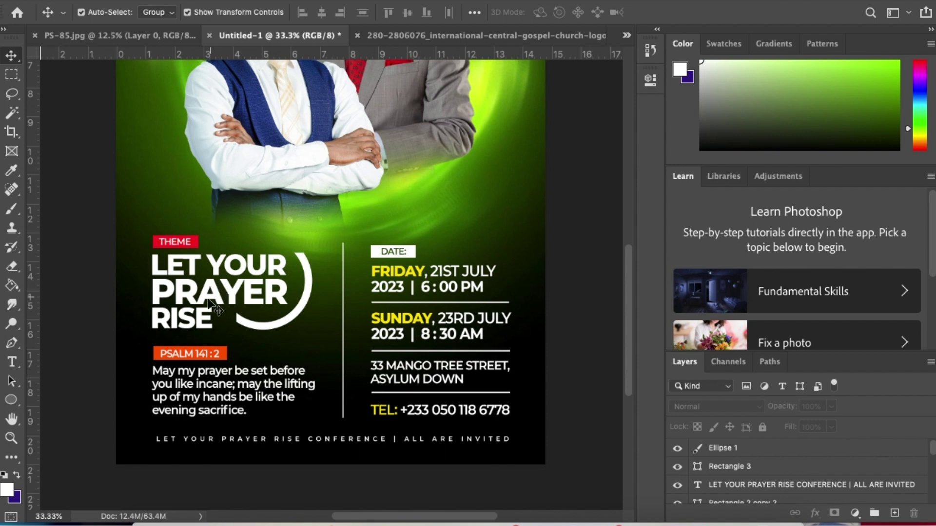
Shrink the title group slightly and nudge it down
click(239, 308)
click(214, 324)
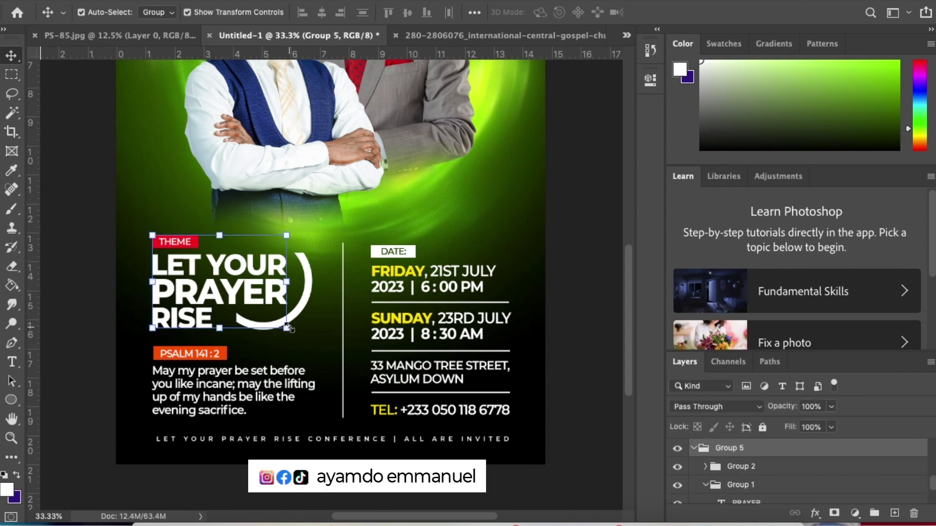
drag(286, 328, 280, 323)
click(772, 13)
click(365, 307)
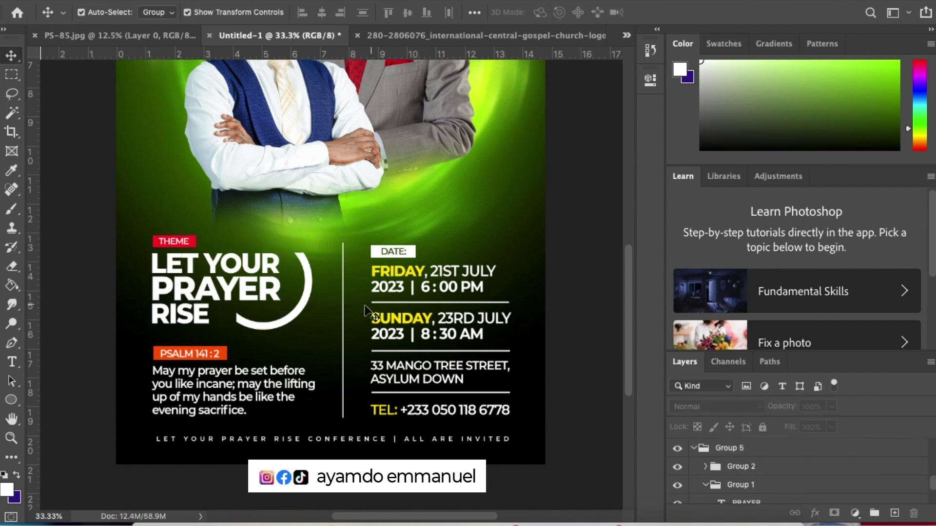
click(268, 298)
key(shift+Down)
key(shift+Down)
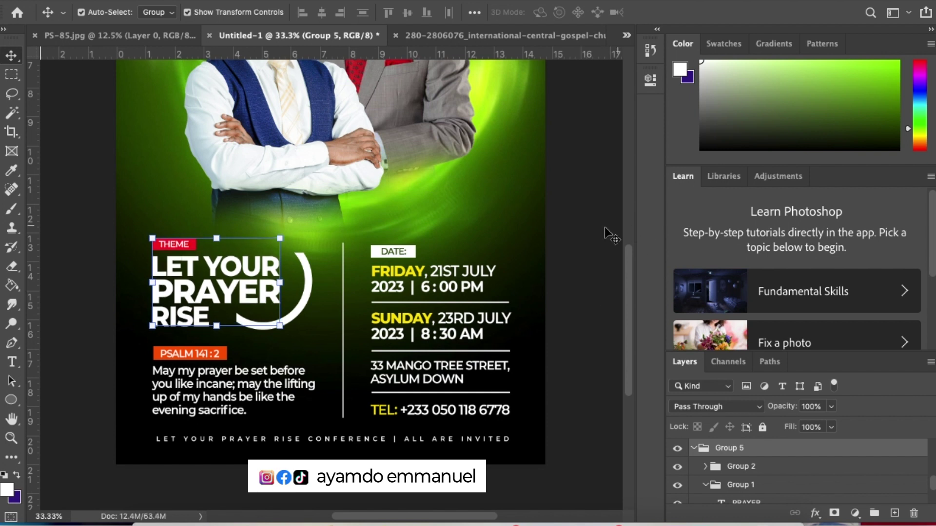
key(shift+Down)
Tilt the arc about 17 degrees and nudge it up and left around PRAYER and RISE
click(310, 293)
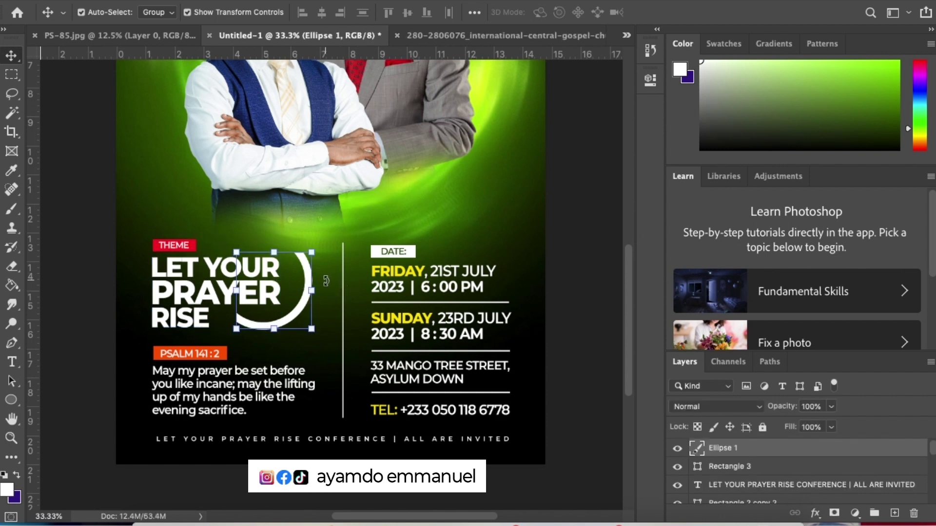
drag(326, 281, 322, 264)
key(Up)
key(Up)
key(Up)
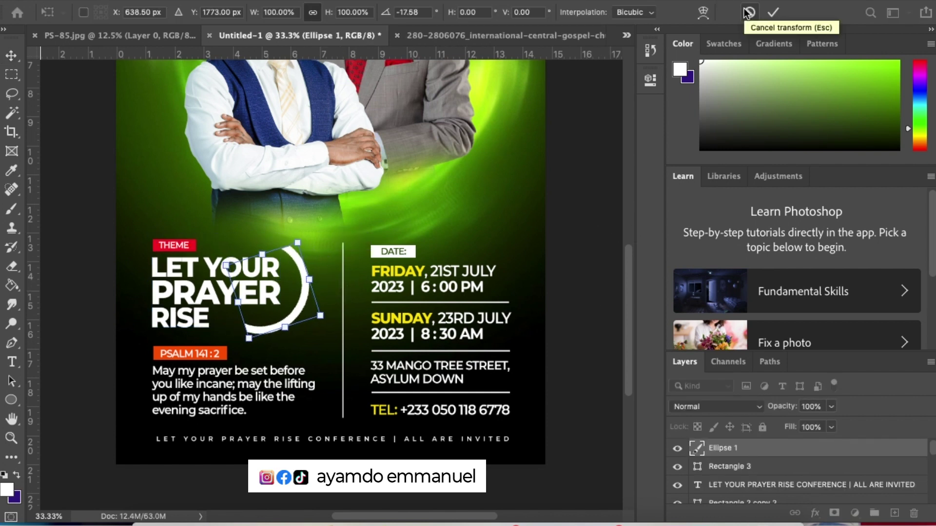
key(Left)
key(Left)
key(Left)
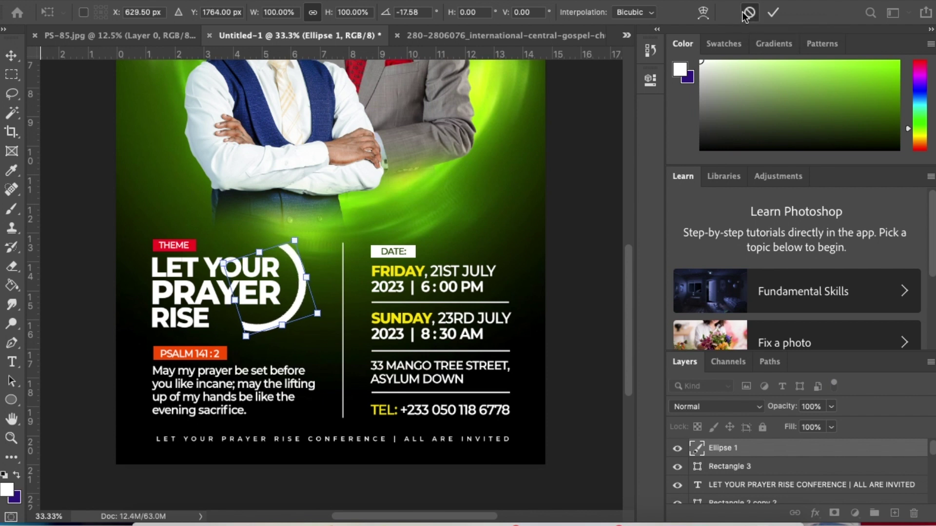
click(748, 12)
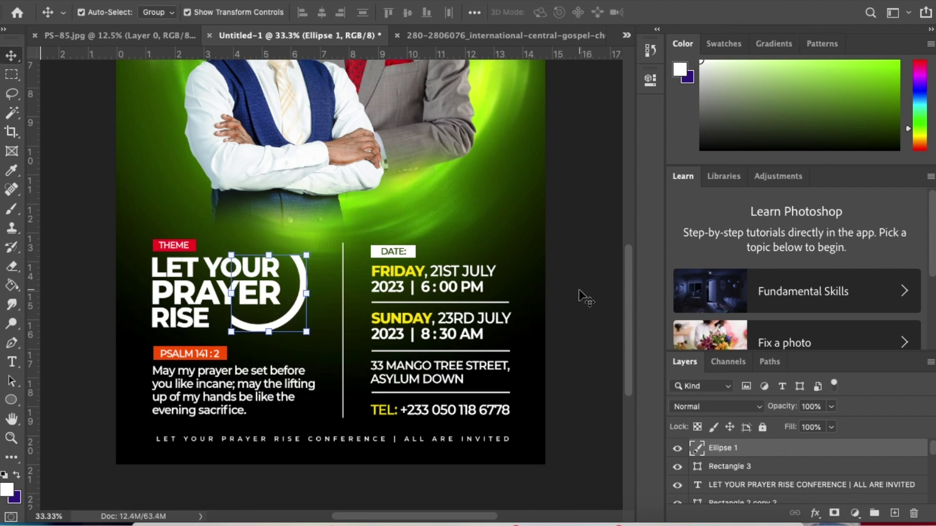
click(604, 246)
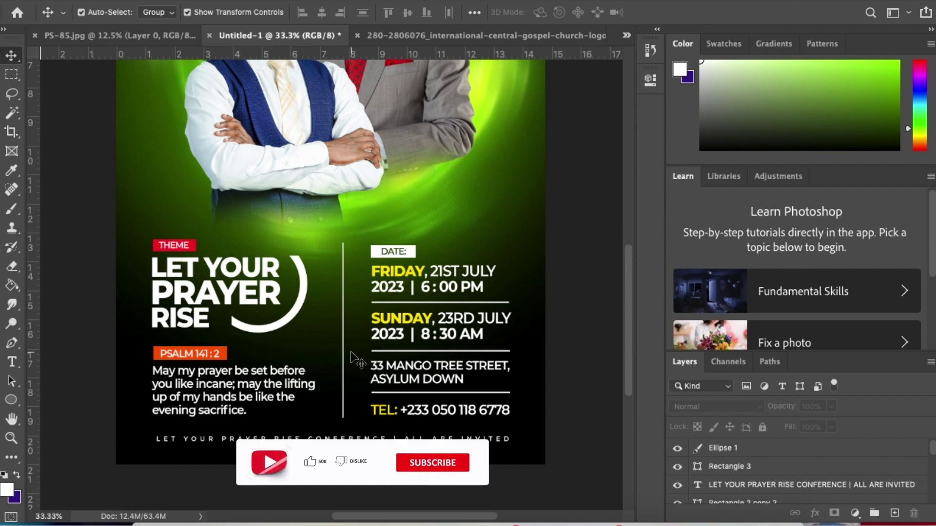
key(ctrl+minus)
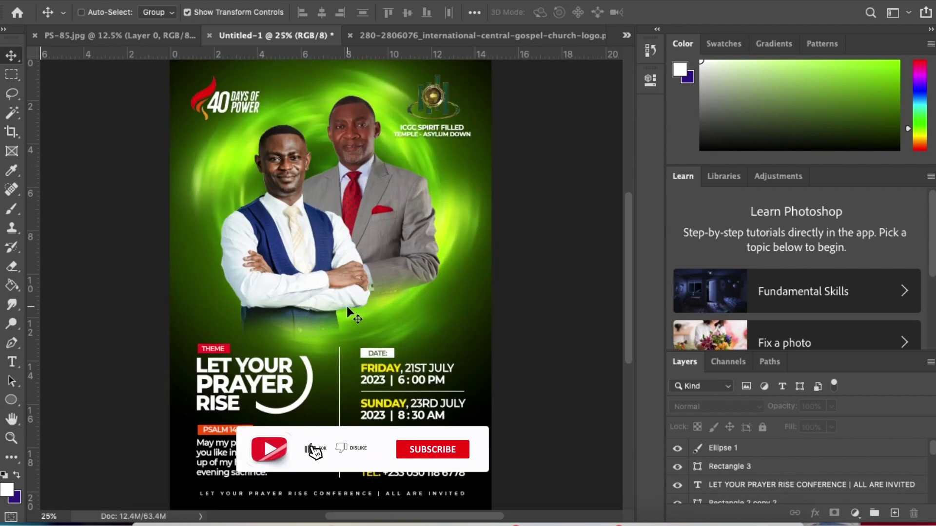
key(ctrl+plus)
click(12, 362)
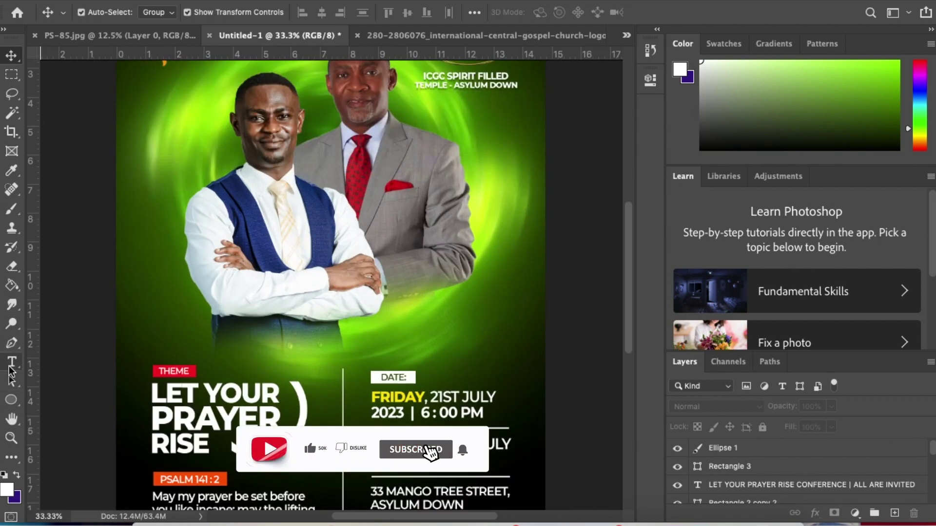
click(215, 419)
double_click(215, 418)
click(596, 12)
click(481, 176)
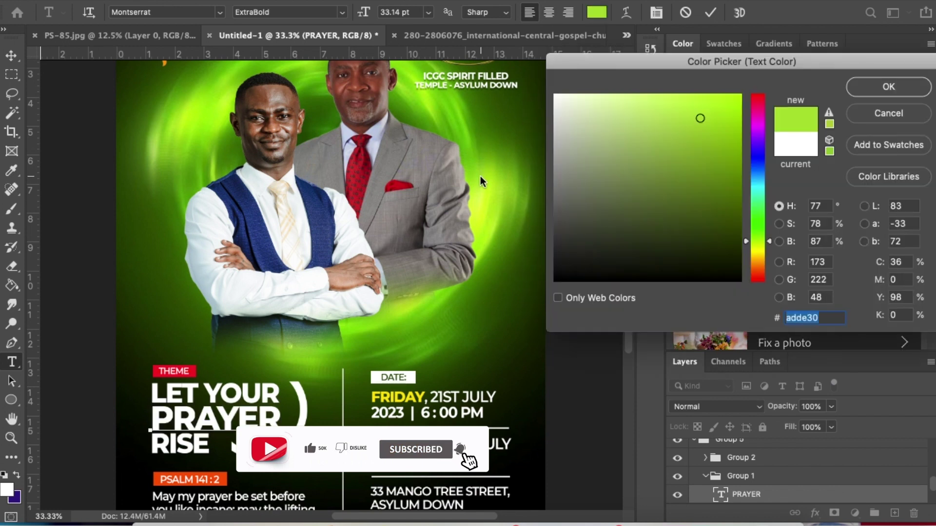
click(398, 397)
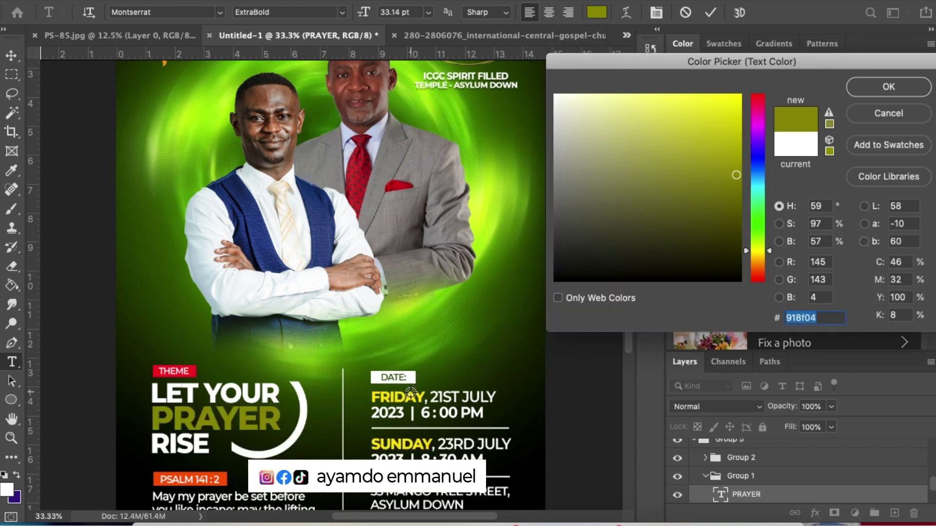
click(412, 394)
click(889, 87)
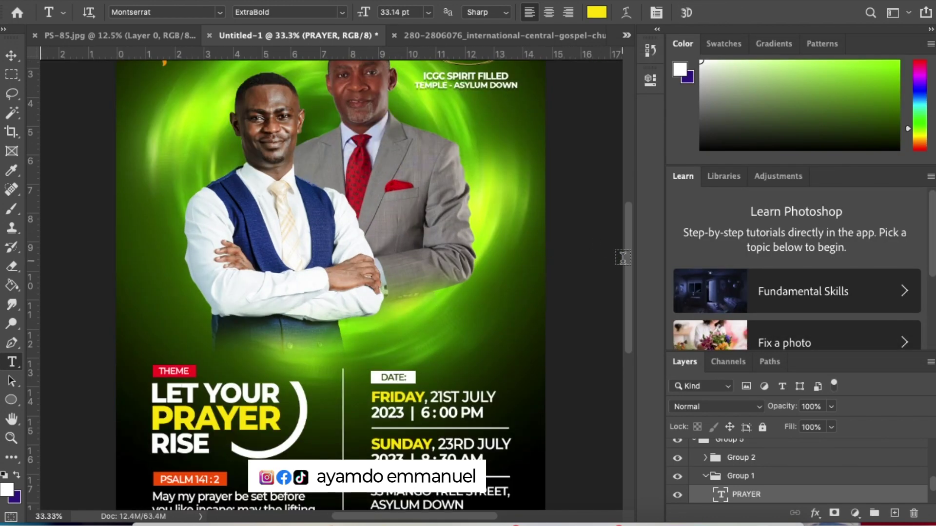
mouse_move(628, 258)
mouse_down()
mouse_move(627, 288)
mouse_move(639, 205)
mouse_move(638, 308)
mouse_move(641, 221)
mouse_up()
key(ctrl+z)
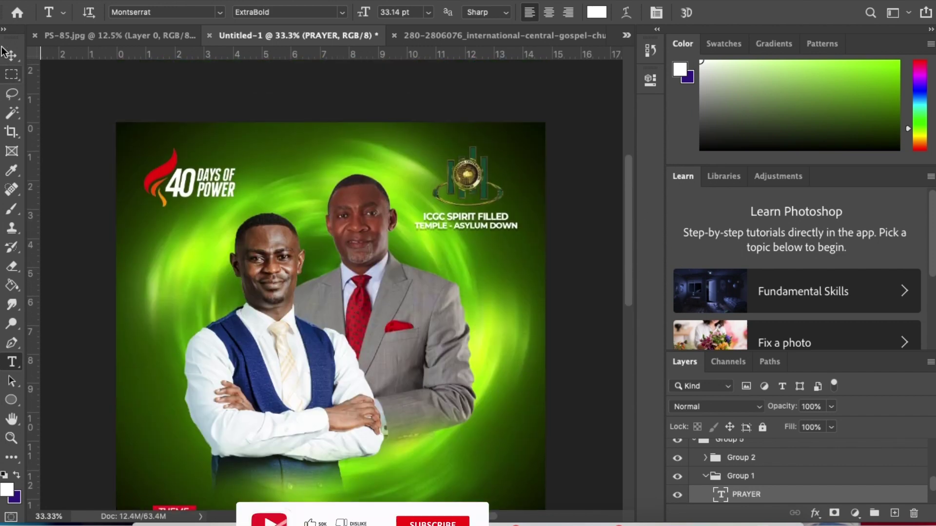
Raise the front portrait's brightness to 45, with contrast left at 0
key(v)
click(175, 5)
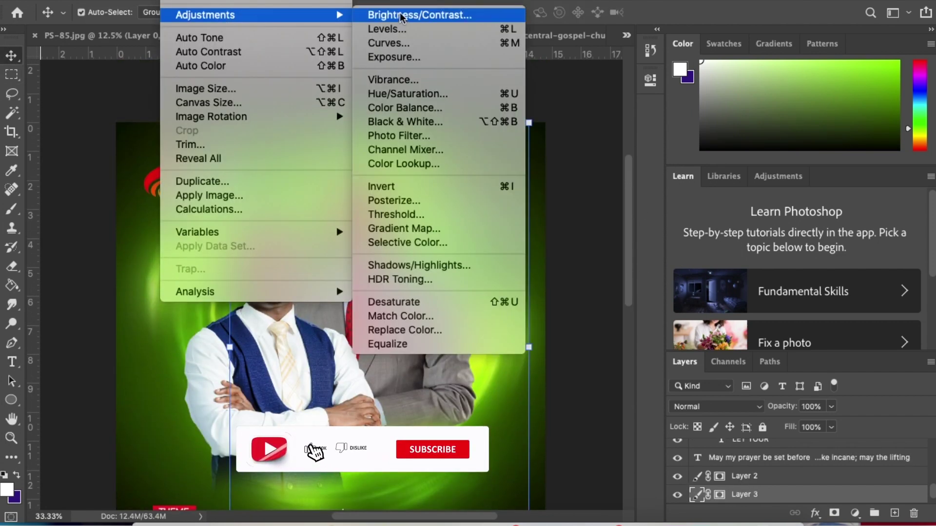
click(417, 13)
drag(546, 114, 780, 118)
drag(668, 159, 689, 158)
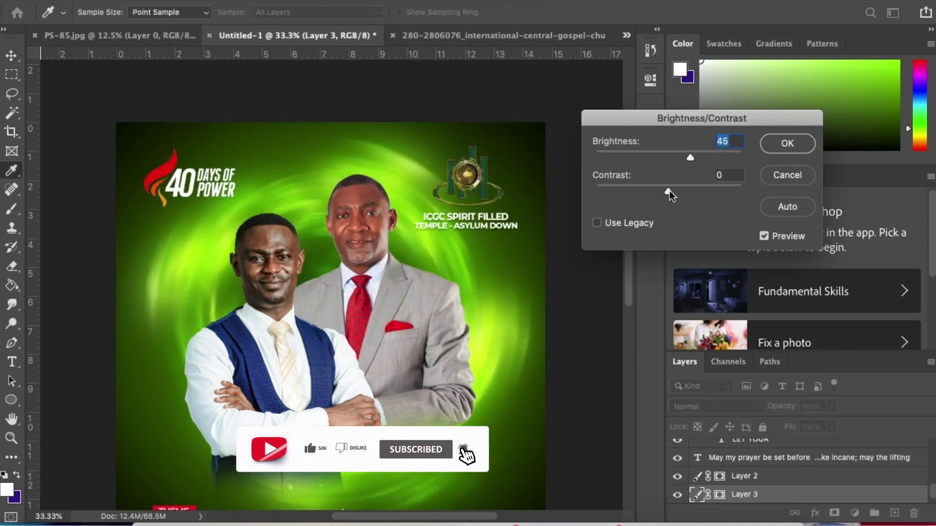
mouse_move(669, 191)
mouse_down()
mouse_move(737, 188)
mouse_move(609, 186)
mouse_move(683, 188)
mouse_up()
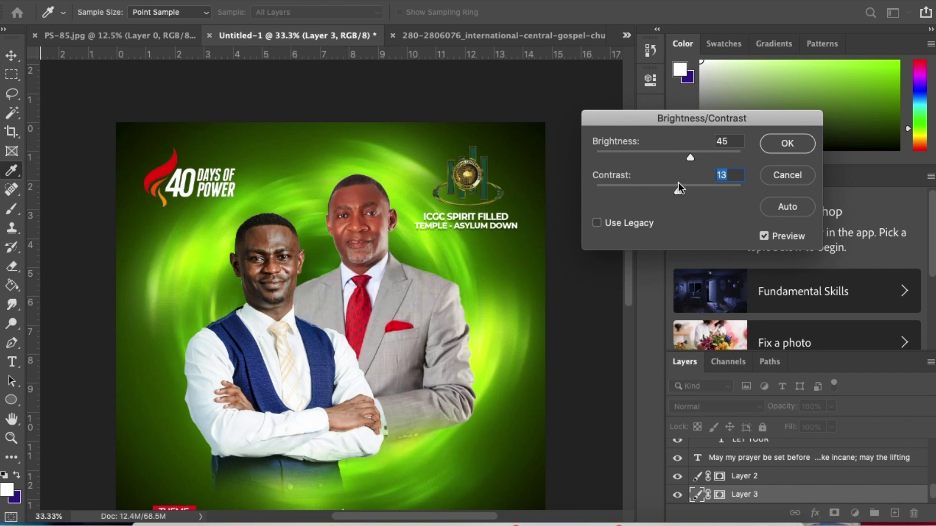
key(BackSpace)
text(0)
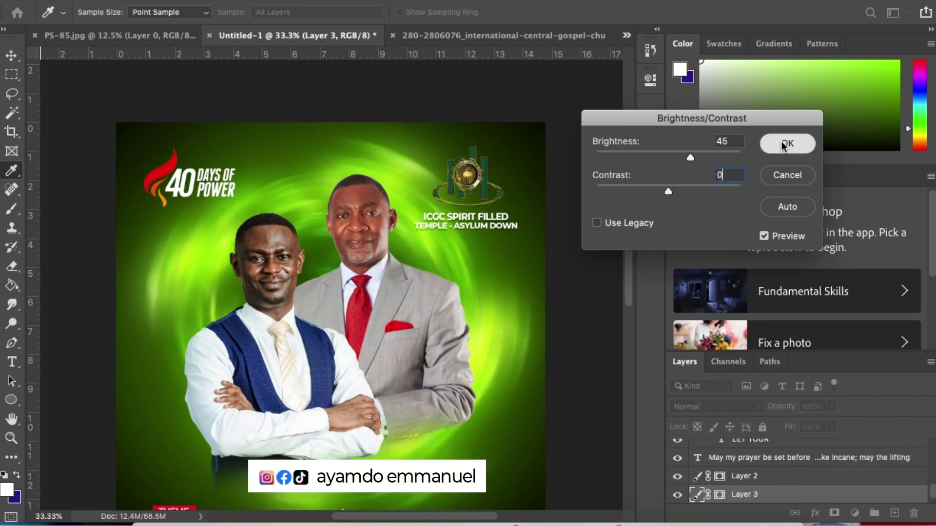
click(787, 143)
key(v)
Give the second portrait a slight brightness lift of 14
click(230, 295)
click(176, 1)
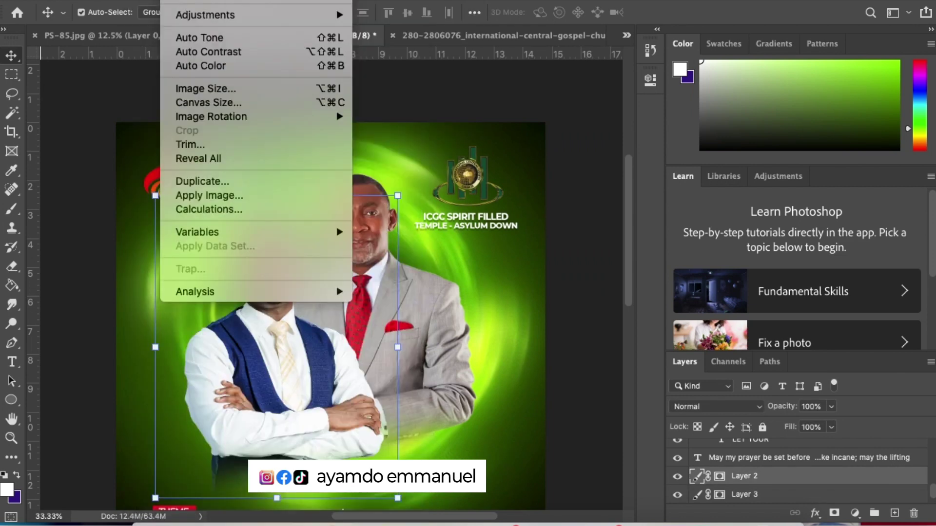
mouse_move(206, 14)
click(418, 15)
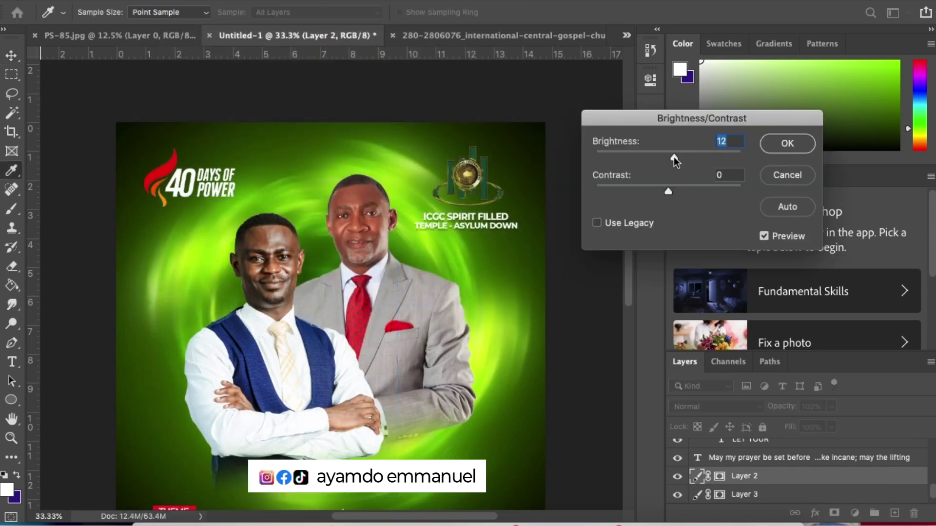
drag(671, 157, 675, 157)
mouse_move(668, 191)
mouse_down()
mouse_move(641, 191)
mouse_move(669, 197)
mouse_up()
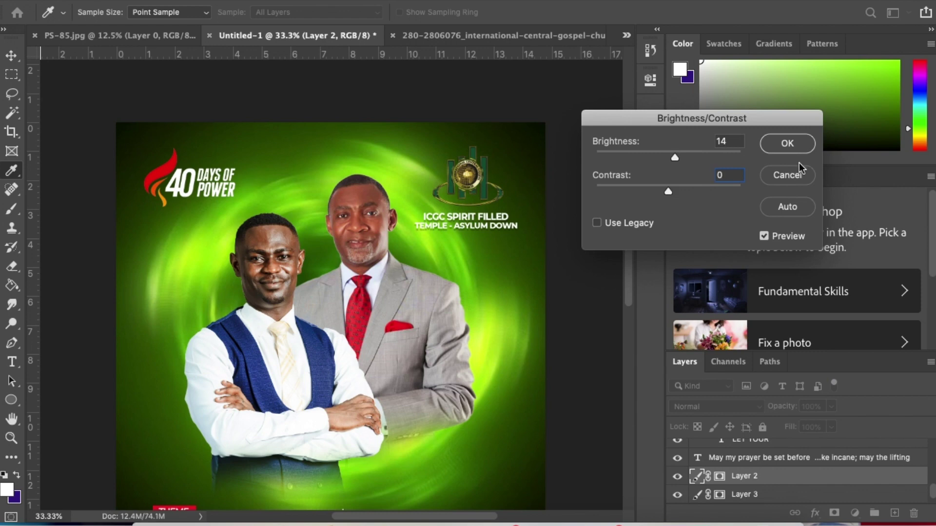
click(787, 144)
key(v)
click(555, 187)
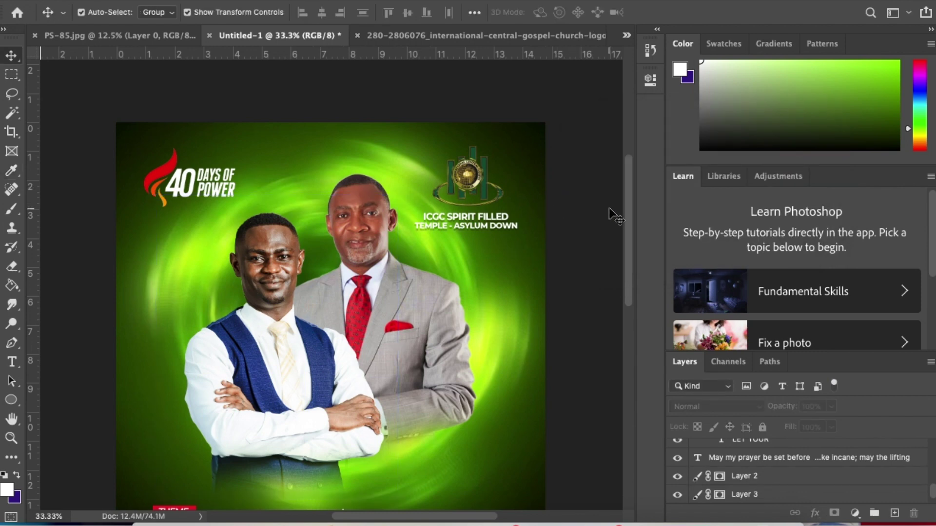
Change Rectangle 1's fill and stroke from orange to yellow (fdcc06)
mouse_move(627, 201)
mouse_down()
mouse_move(639, 301)
mouse_move(648, 199)
mouse_move(654, 250)
mouse_move(655, 202)
mouse_move(656, 237)
mouse_up()
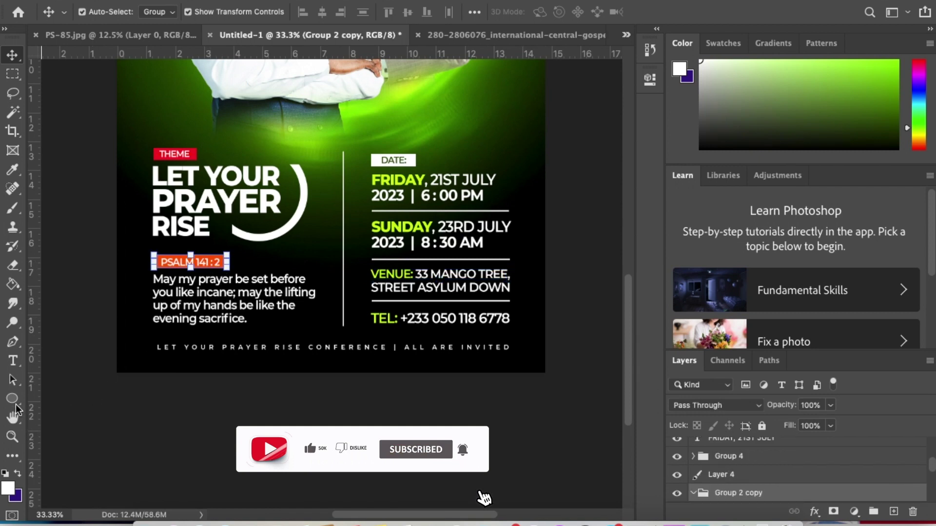
click(14, 400)
drag(933, 469, 934, 472)
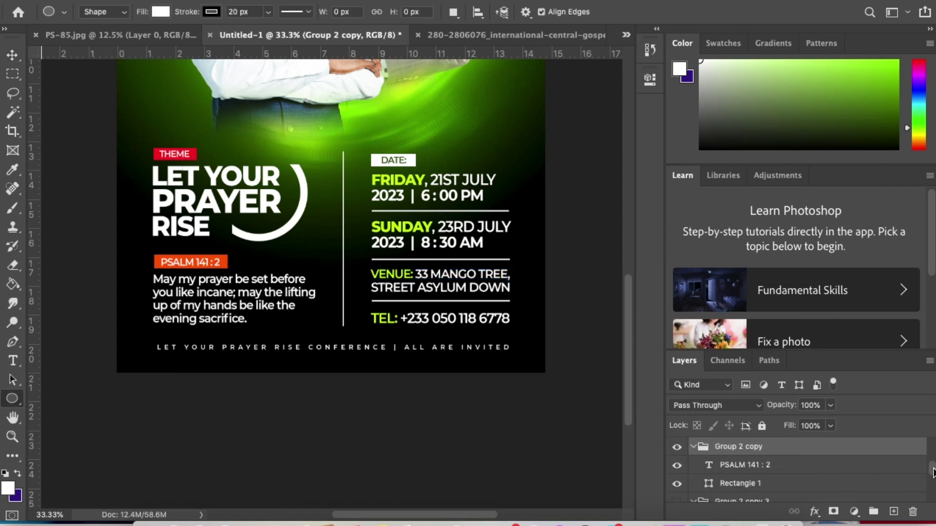
click(729, 482)
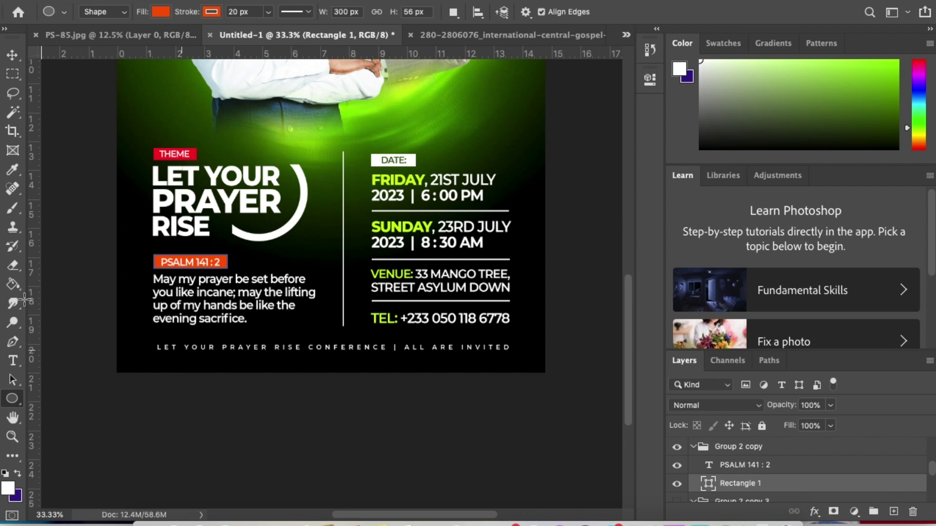
click(161, 12)
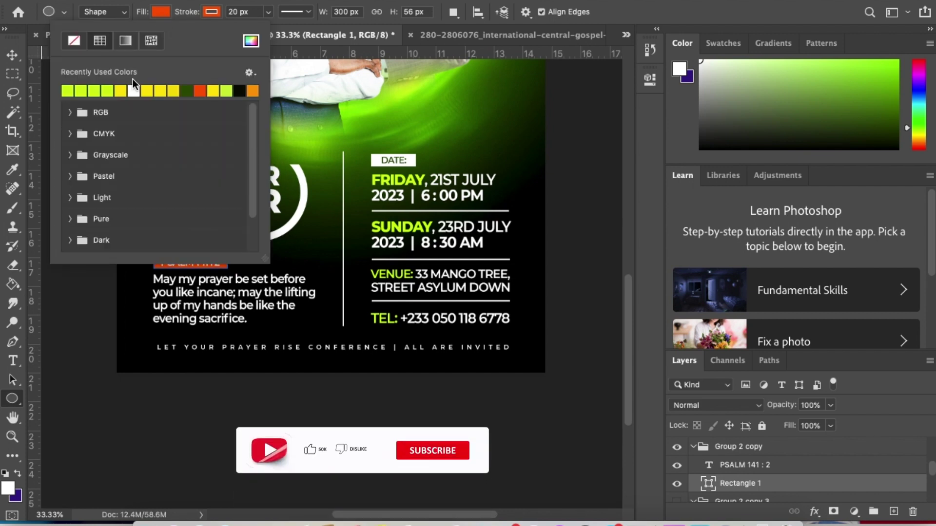
click(253, 90)
click(251, 41)
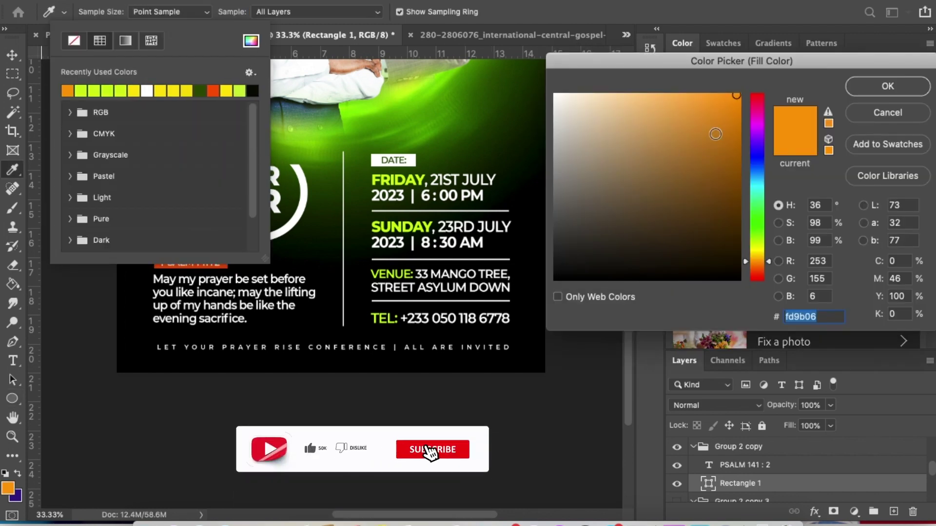
click(759, 259)
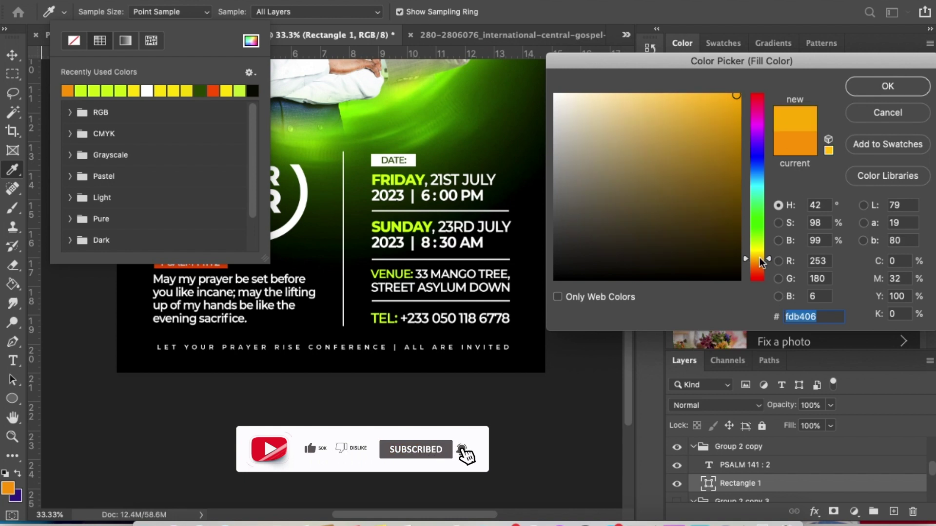
drag(759, 259, 760, 255)
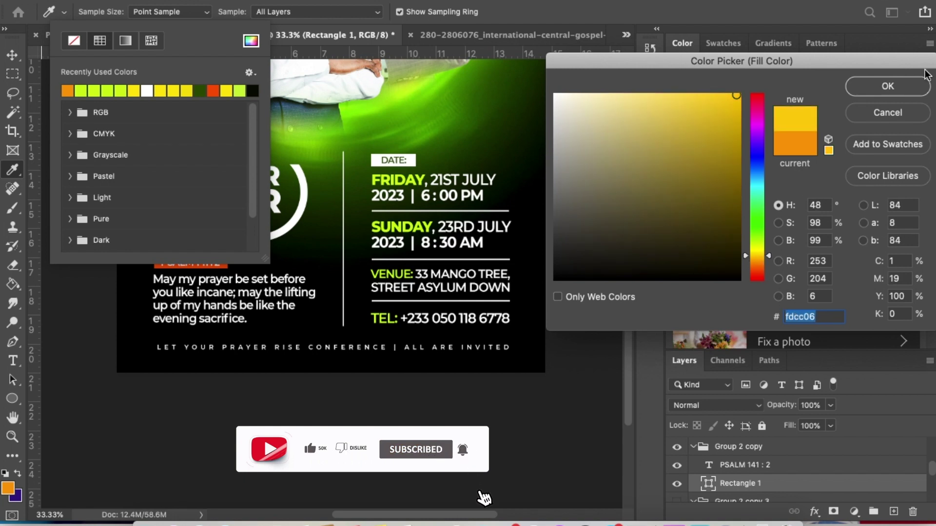
click(904, 91)
click(211, 13)
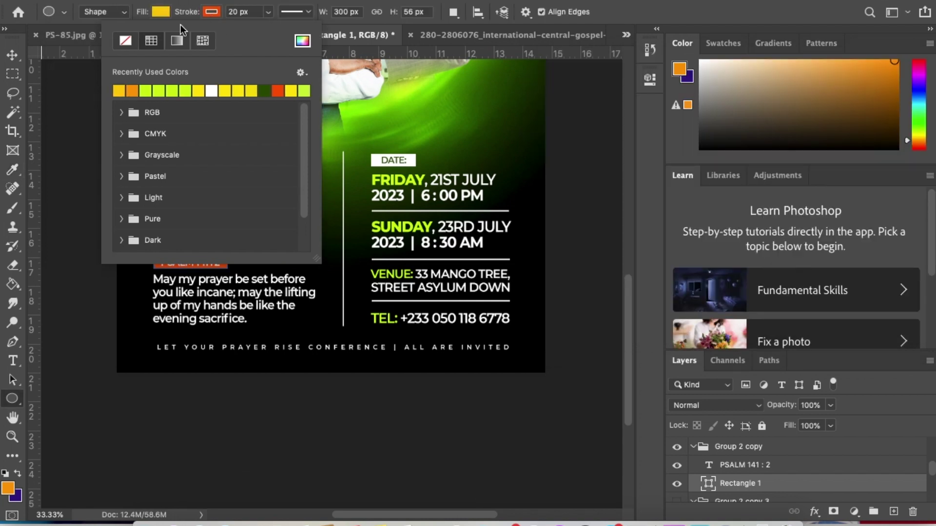
click(119, 87)
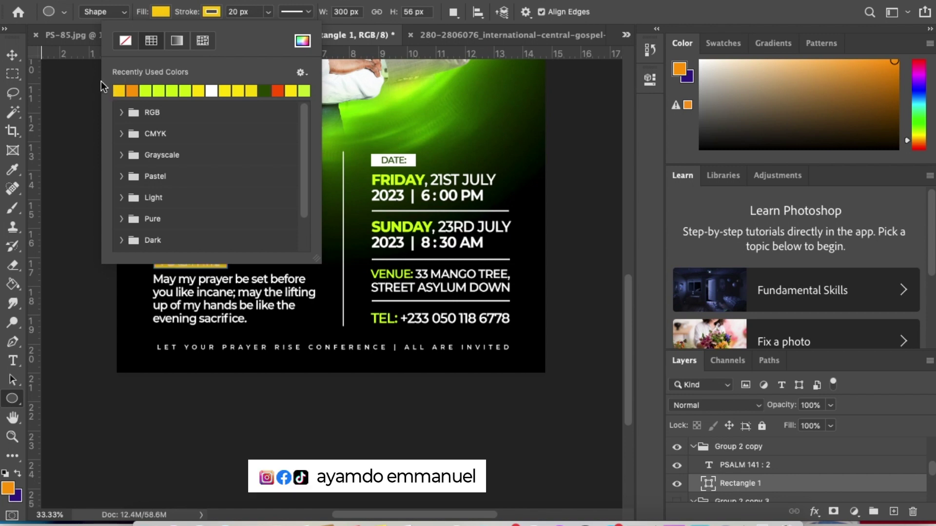
click(13, 55)
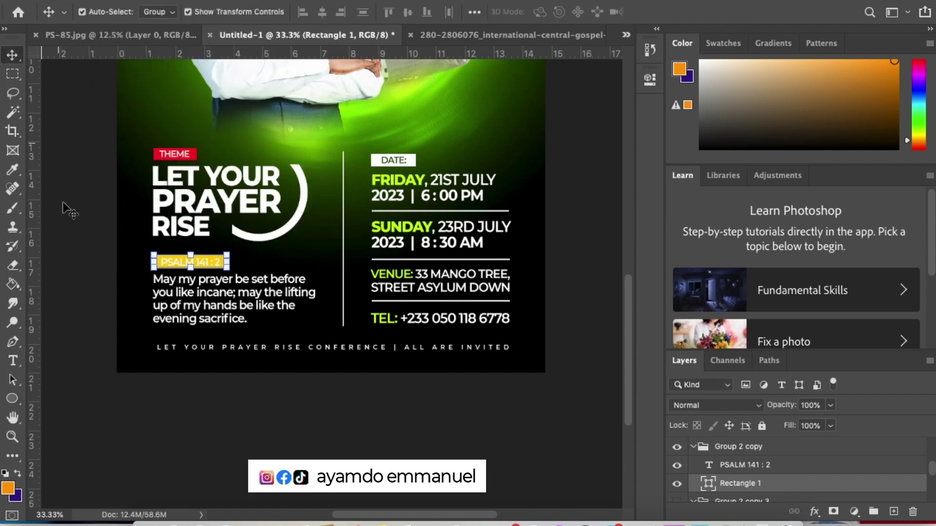
Recolour the PSALM 141 : 2 text to black 000000 and commit the edit
double_click(706, 467)
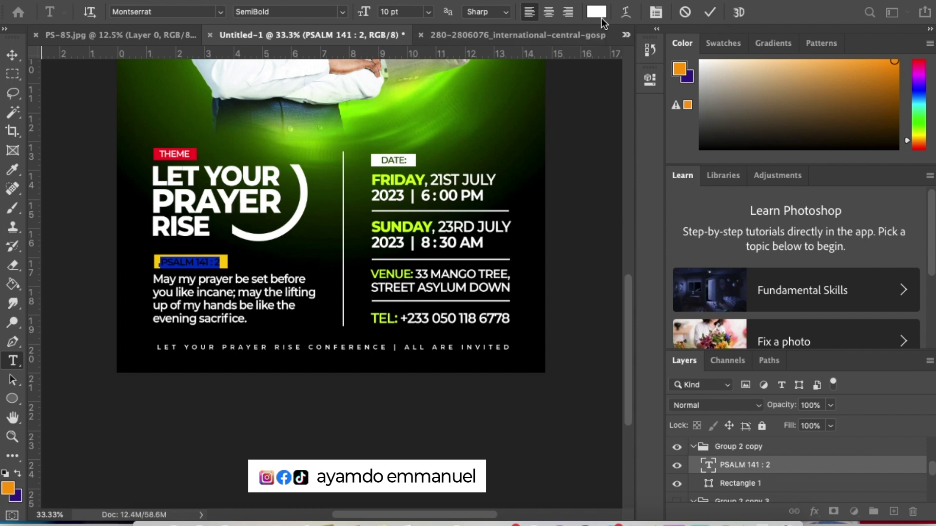
click(597, 12)
click(266, 264)
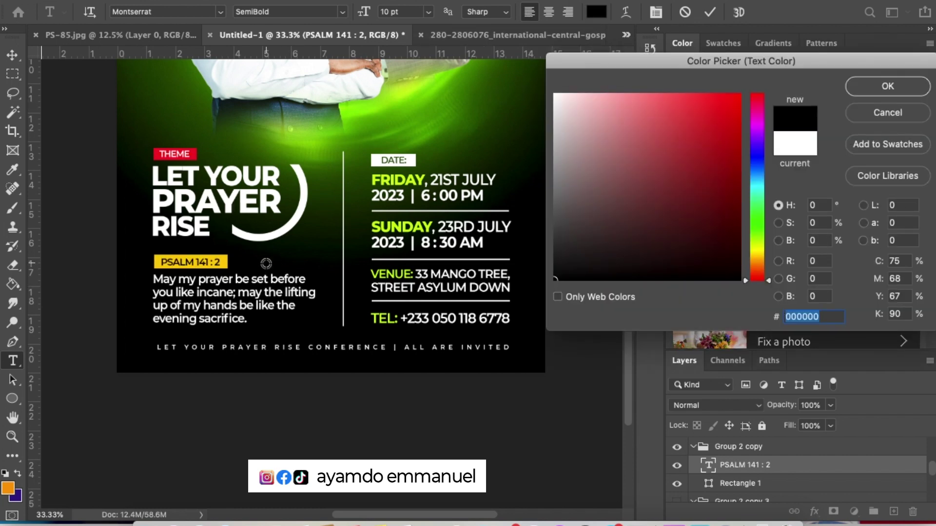
click(887, 87)
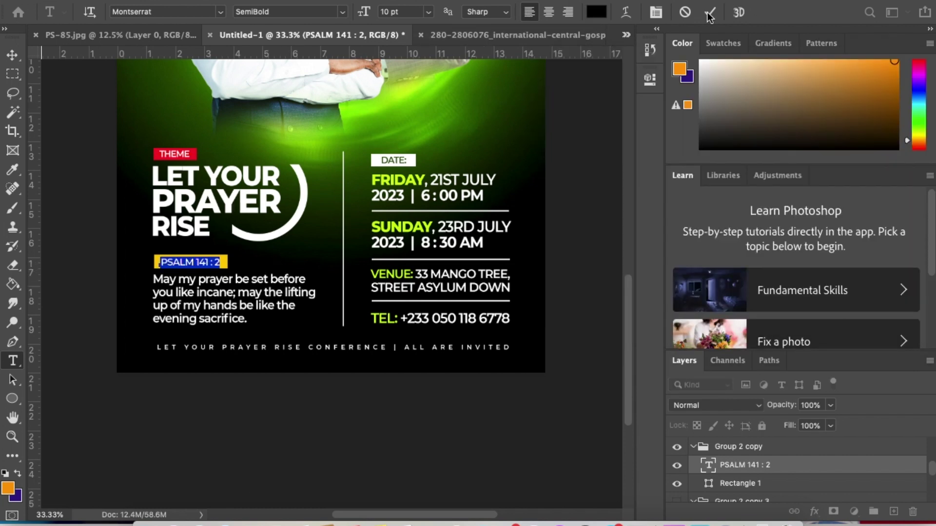
click(709, 11)
key(v)
click(458, 411)
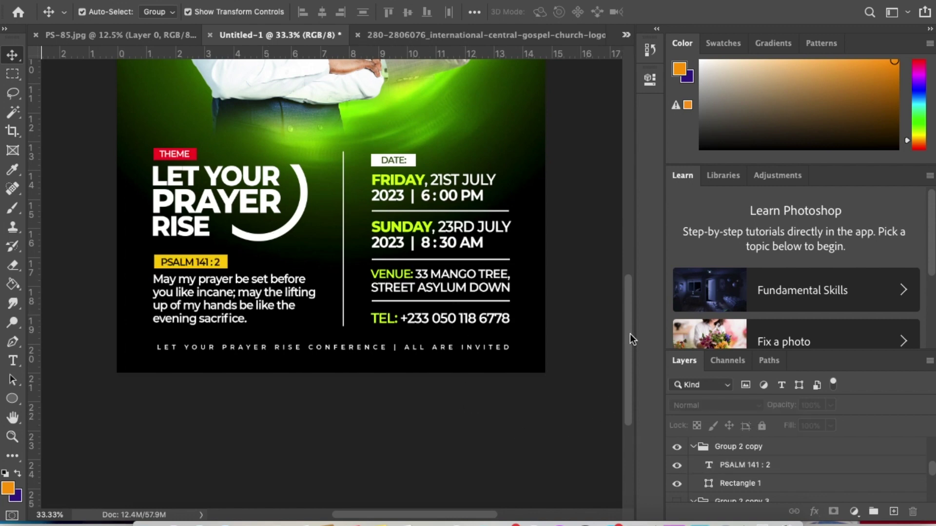
mouse_move(629, 333)
mouse_down()
mouse_move(635, 282)
mouse_move(616, 220)
mouse_up()
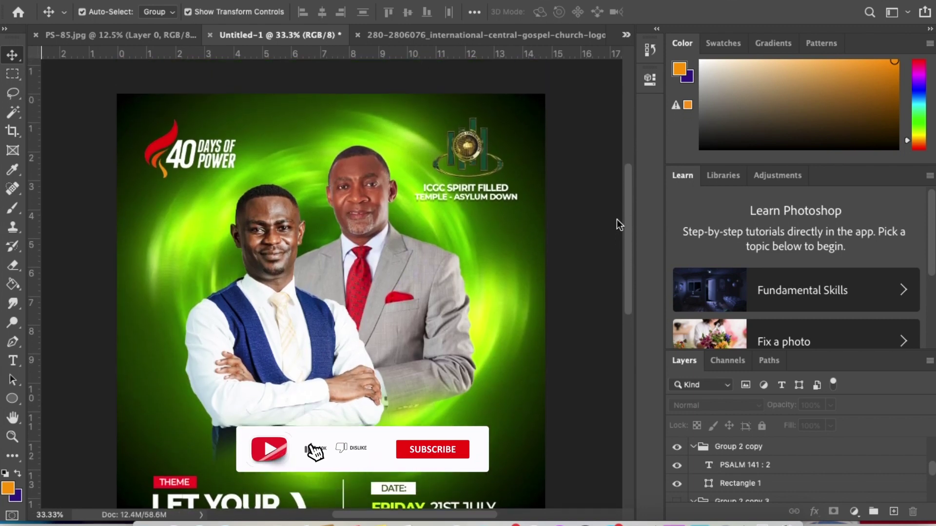
Zoom the flyer to 50% and scroll left to the area beside the younger man
key(ctrl+plus)
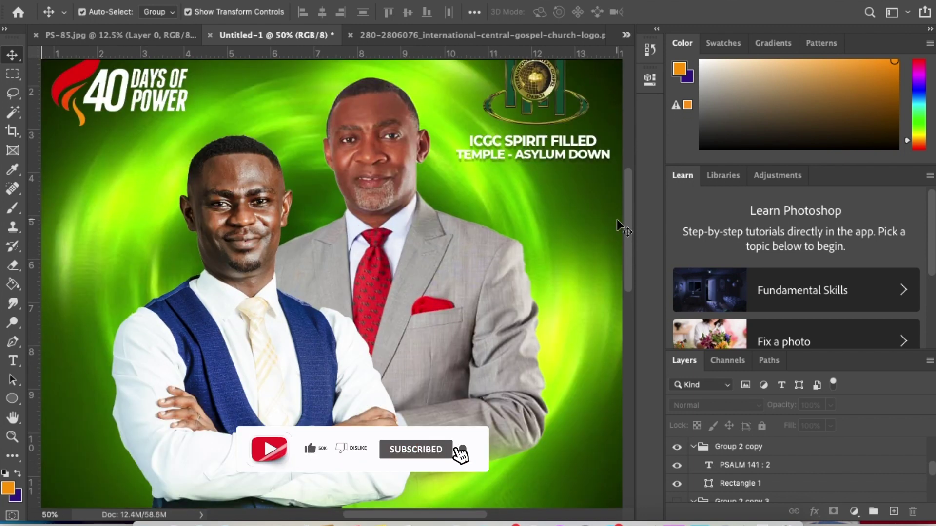
scroll(630, 266, down, 1)
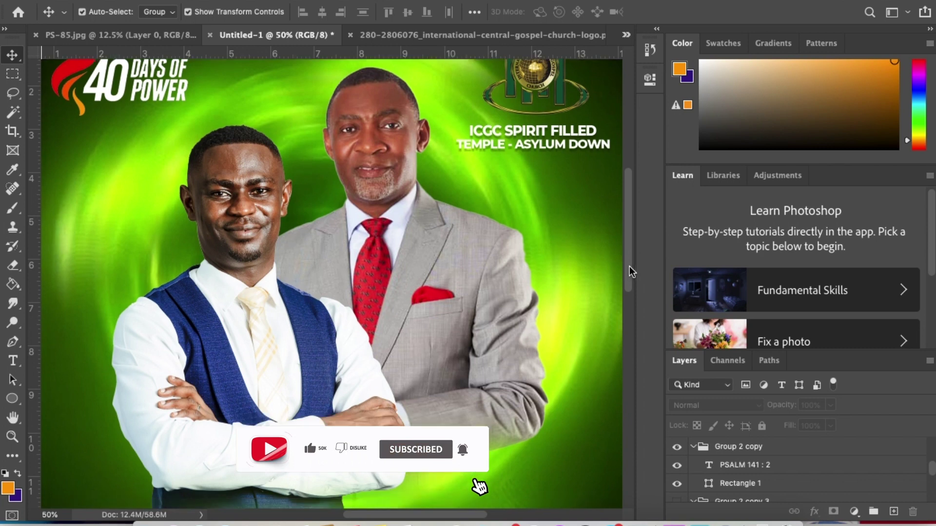
scroll(630, 271, down, 10)
scroll(626, 292, up, 10)
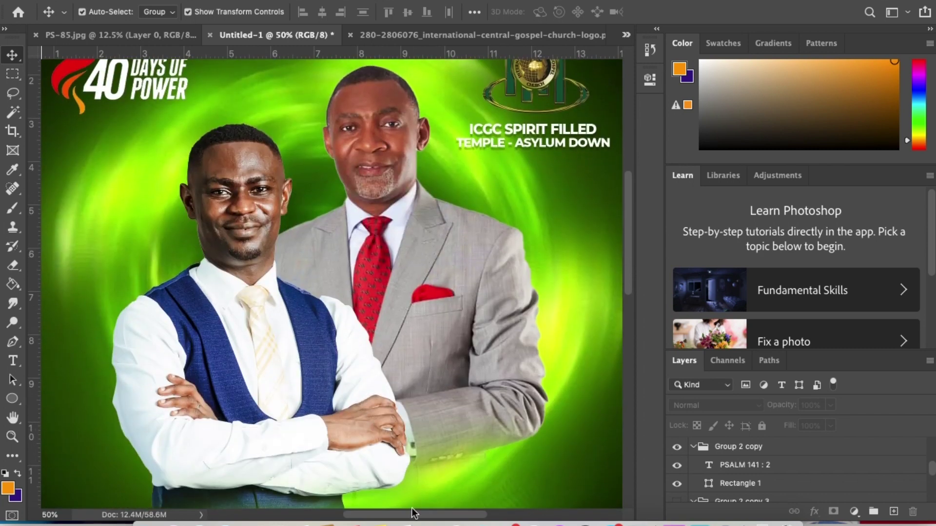
drag(384, 512, 358, 511)
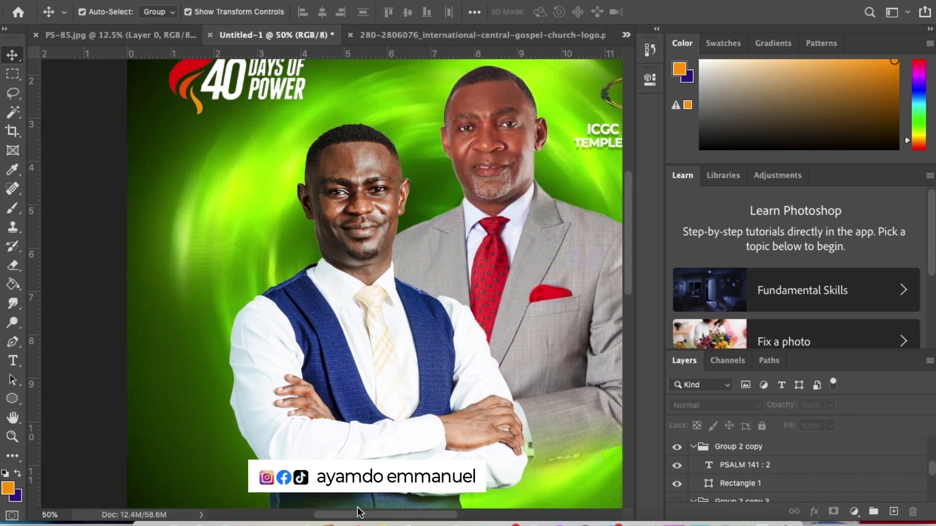
Add 'REV. STEPHEN' text left of the younger man's face, coloured white and set Bold
click(13, 362)
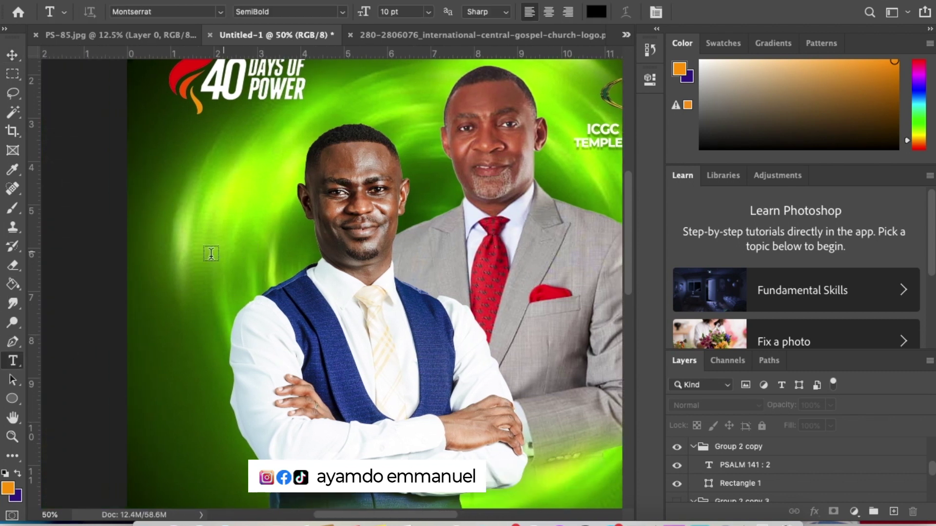
click(211, 254)
text(REV)
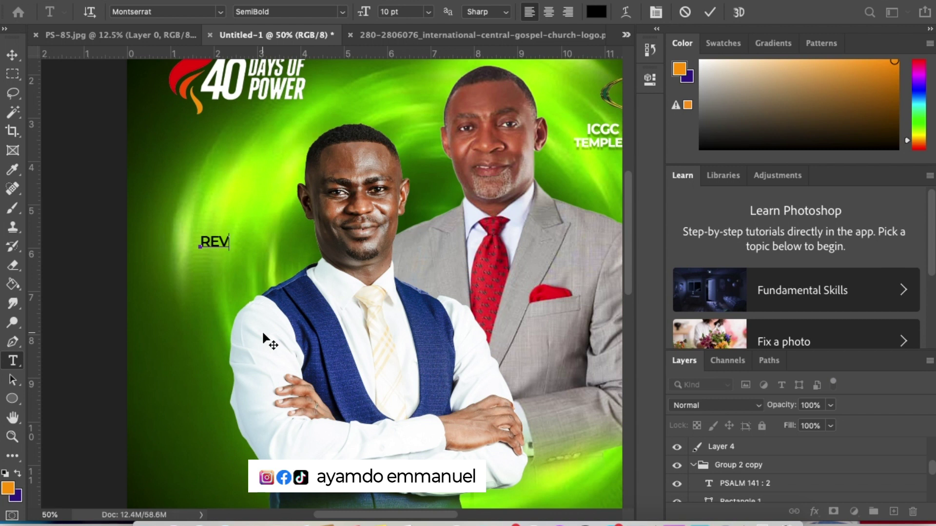
text(. STEP)
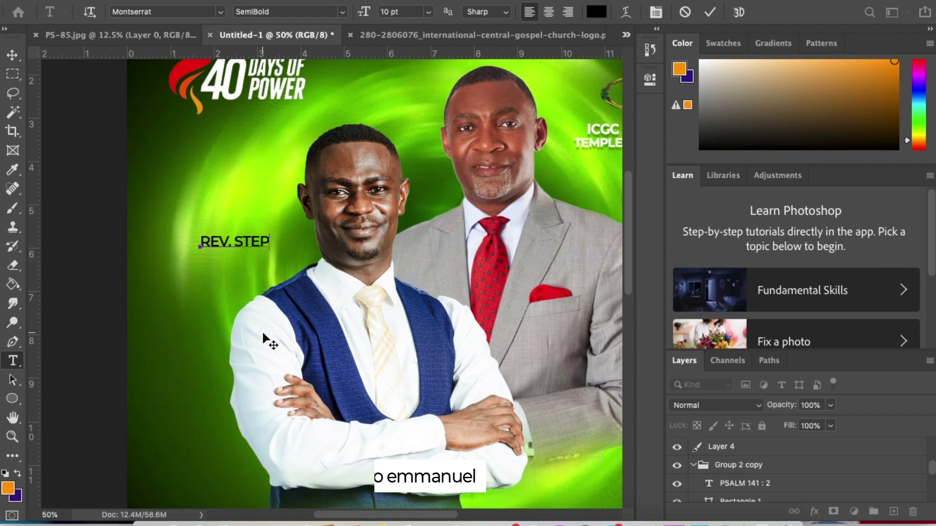
text(HEN)
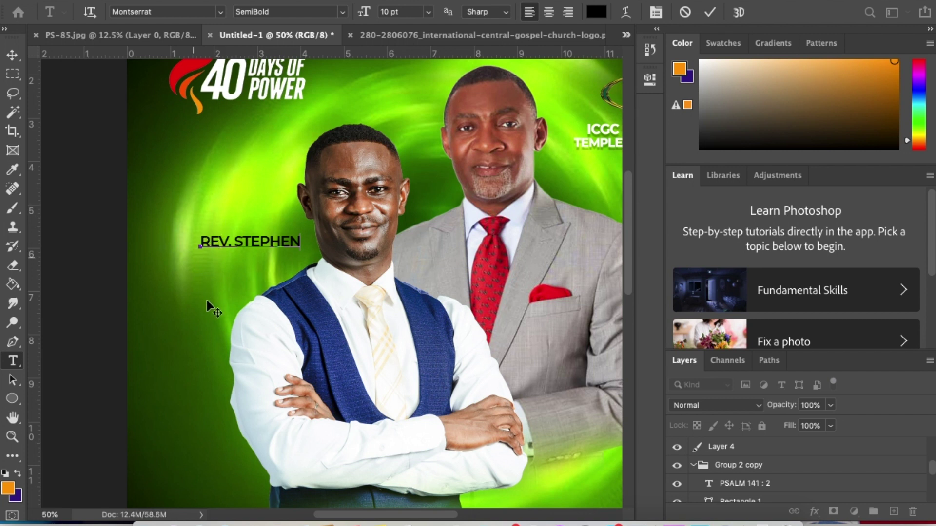
drag(212, 311, 194, 306)
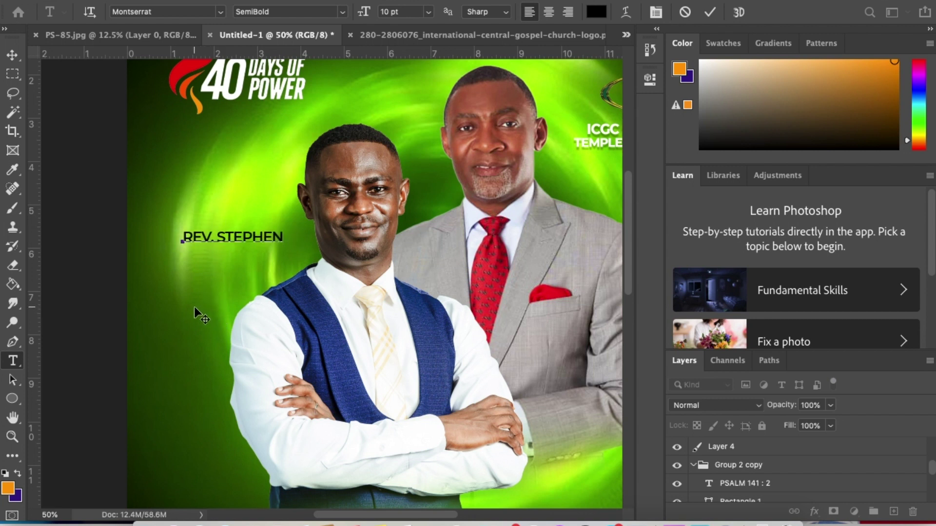
key(ctrl+a)
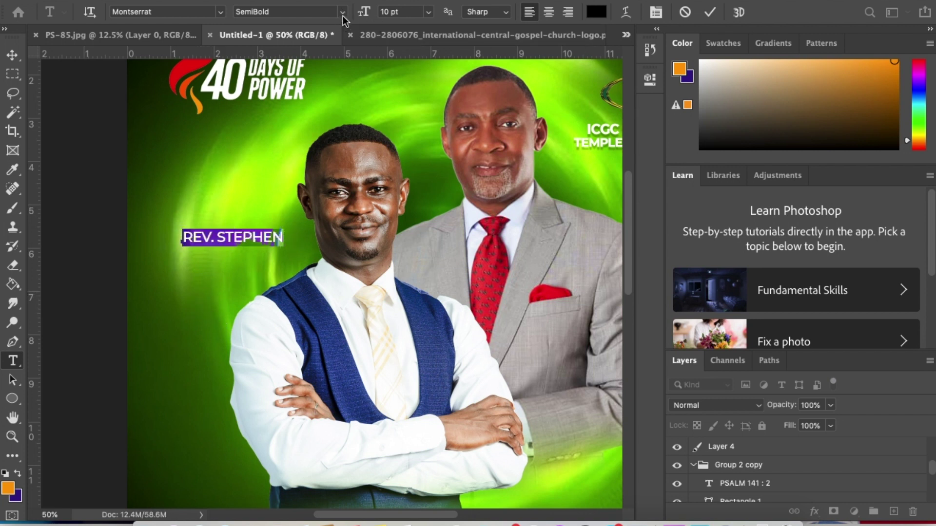
click(597, 12)
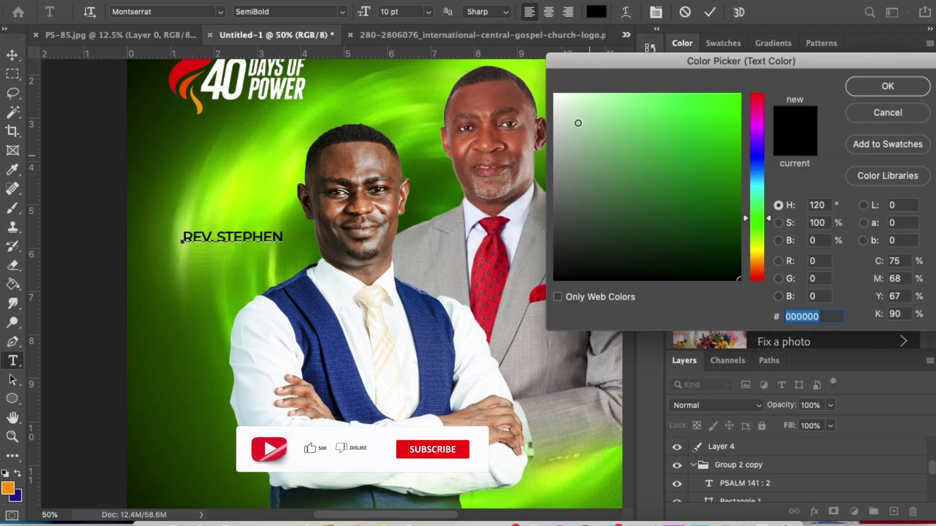
drag(578, 122, 555, 94)
click(887, 86)
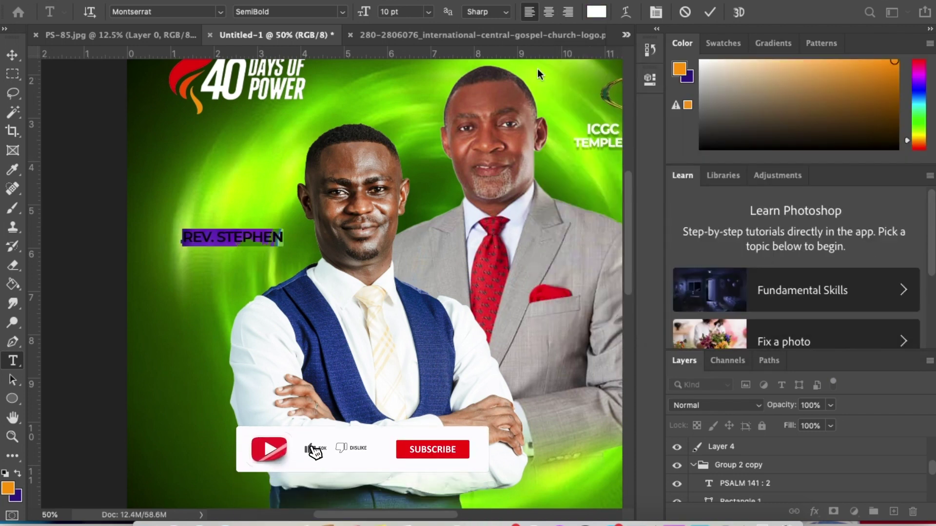
click(342, 12)
click(278, 72)
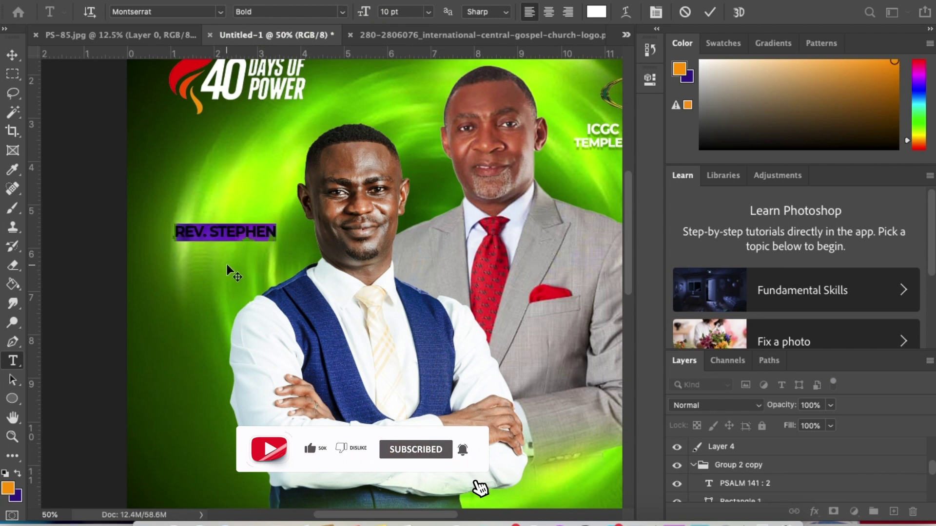
click(13, 55)
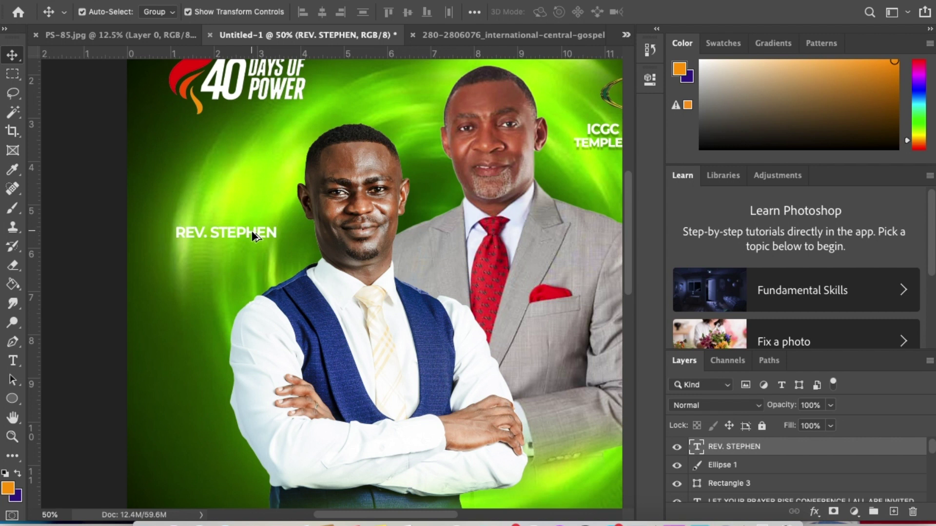
Duplicate the REV. STEPHEN text layer and nudge the copy just below the original
drag(253, 232, 254, 245)
key(Down)
key(Down)
key(Down)
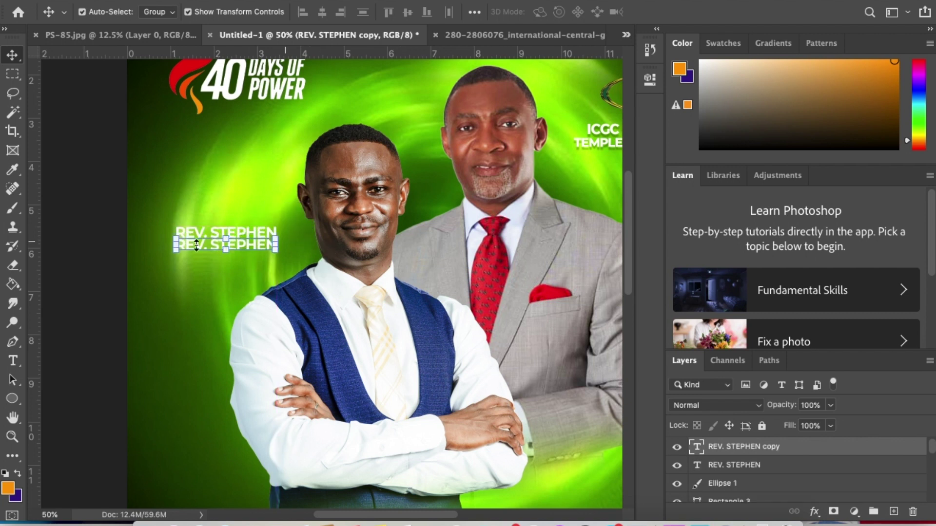
key(Down)
key(Down)
click(62, 282)
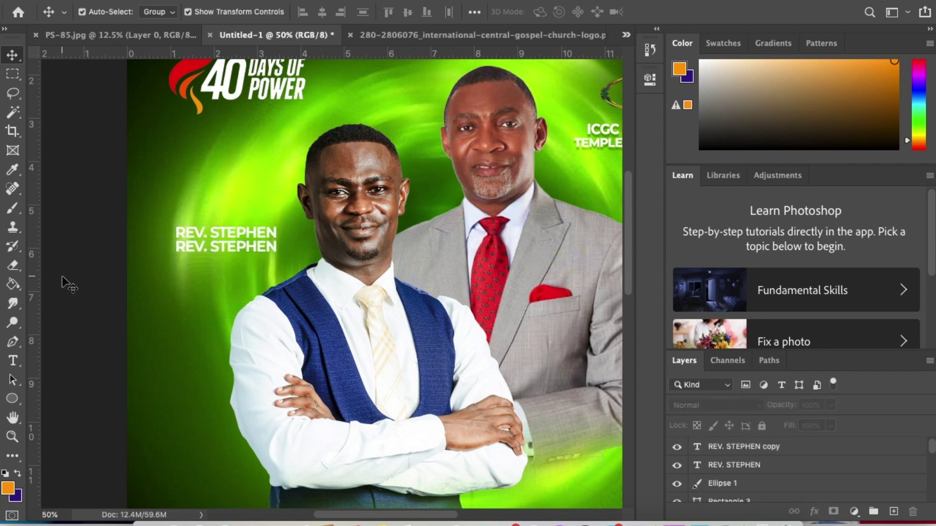
click(13, 361)
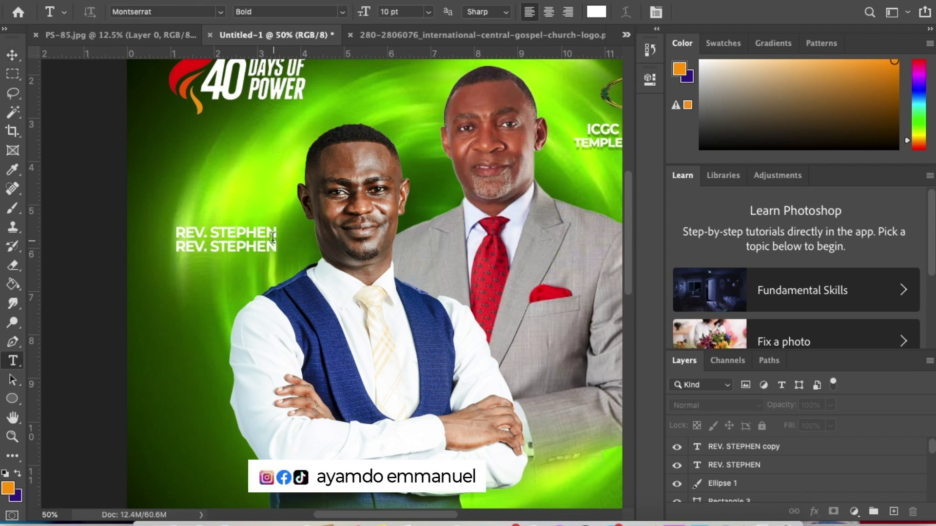
click(264, 245)
triple_click(265, 245)
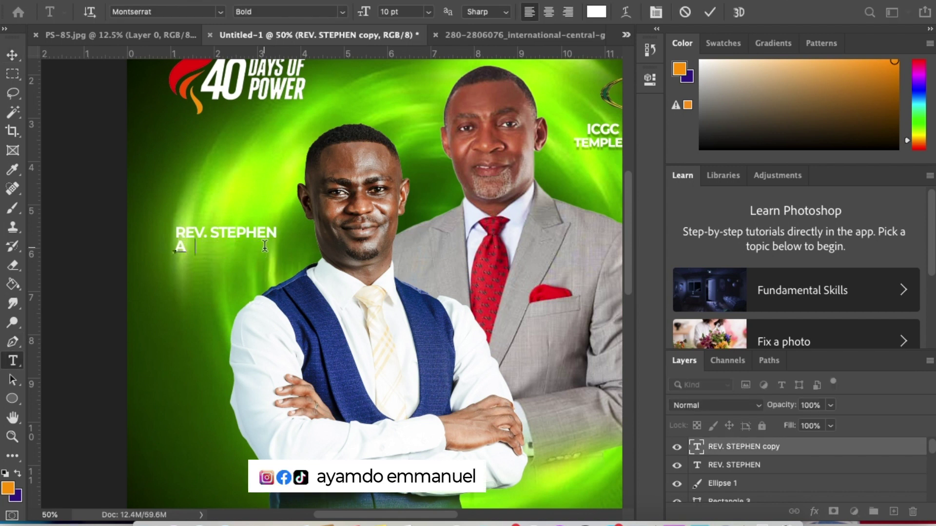
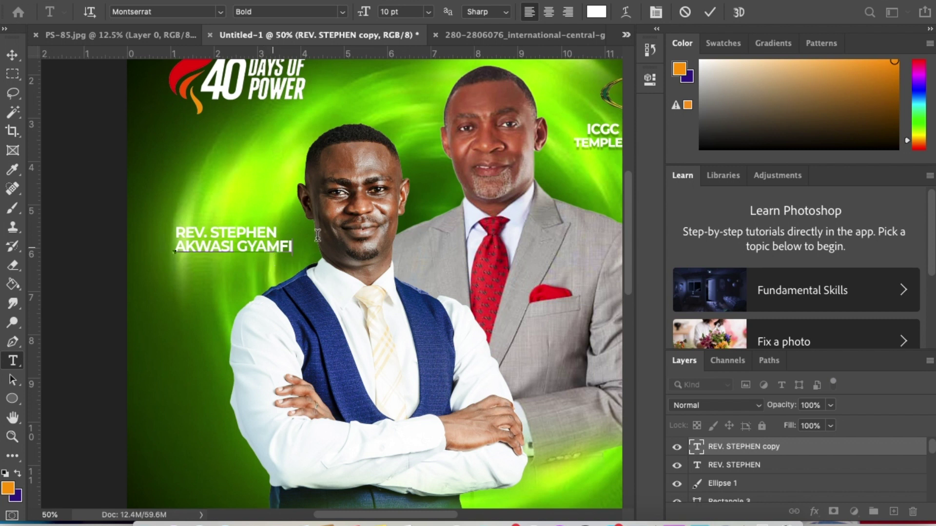
click(712, 14)
scroll(632, 263, up, 3)
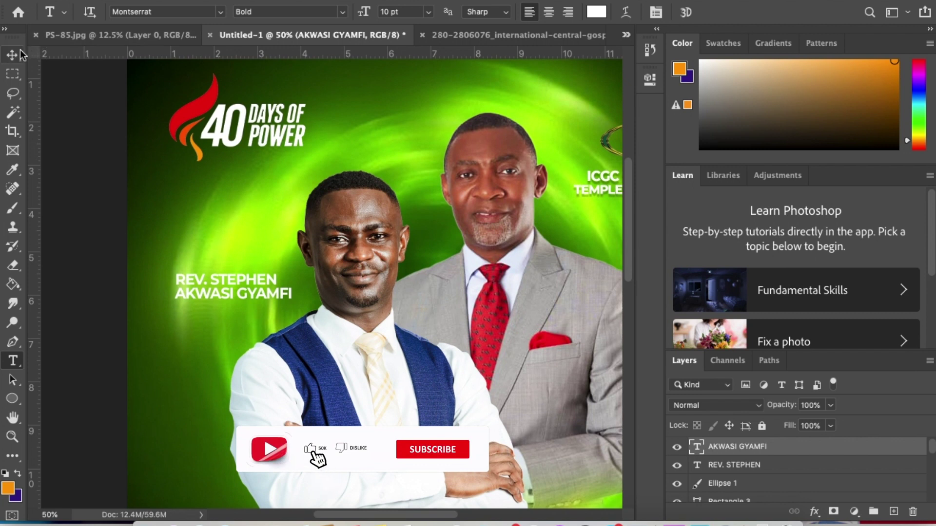
Select both name lines, nudge them up, and scale them down to about 96%
click(14, 55)
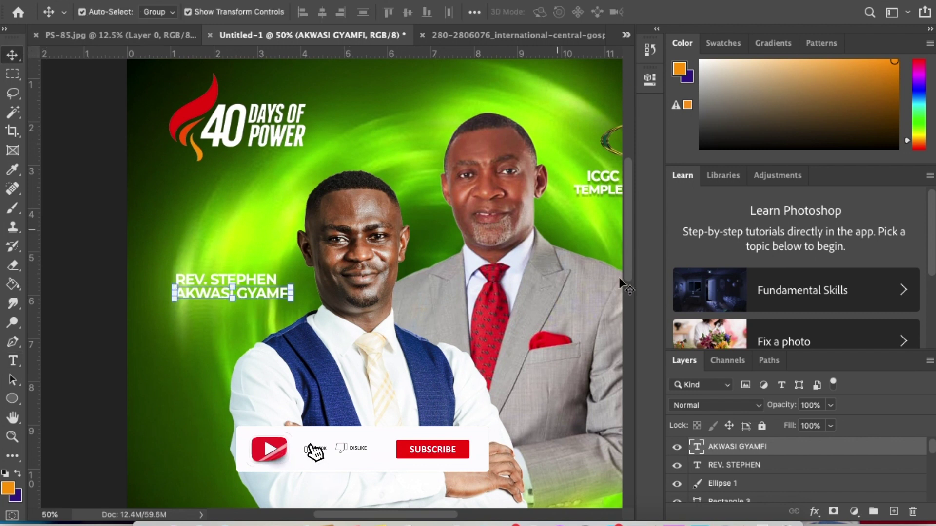
shift+click(757, 466)
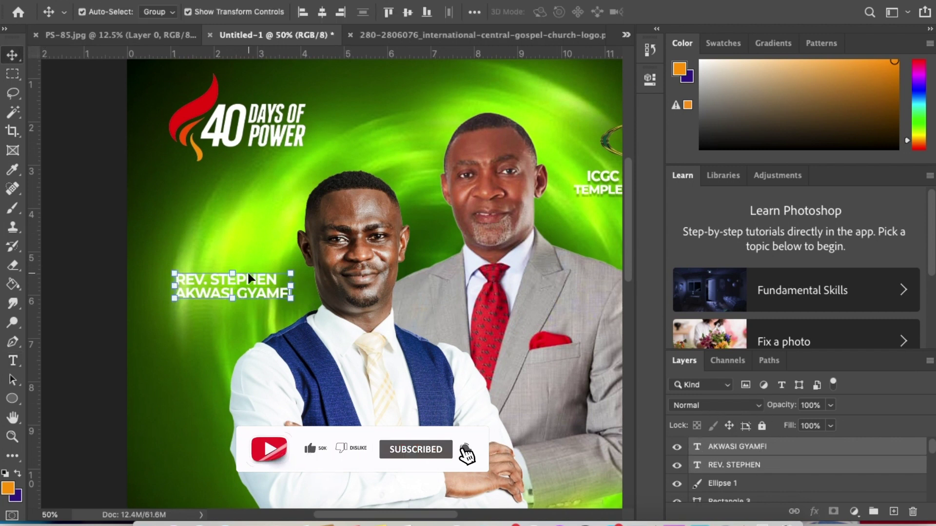
drag(248, 274, 247, 275)
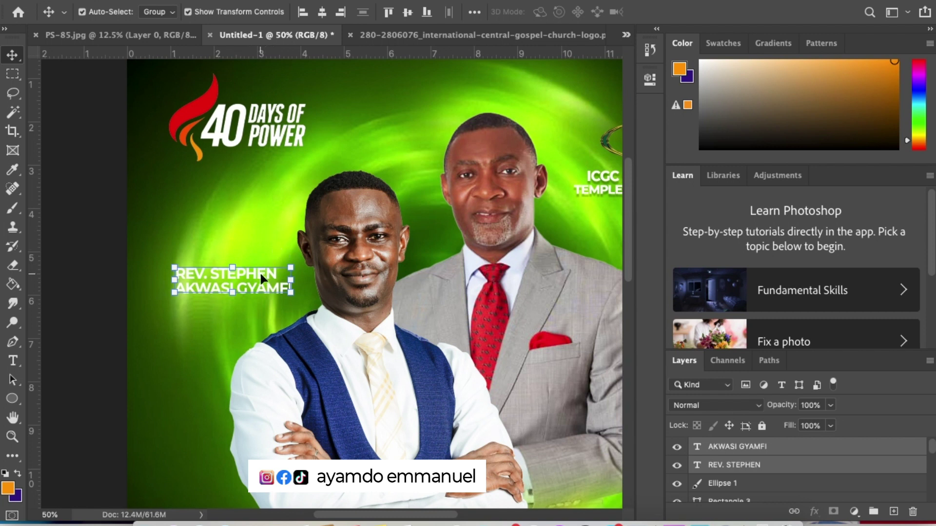
drag(291, 293, 323, 289)
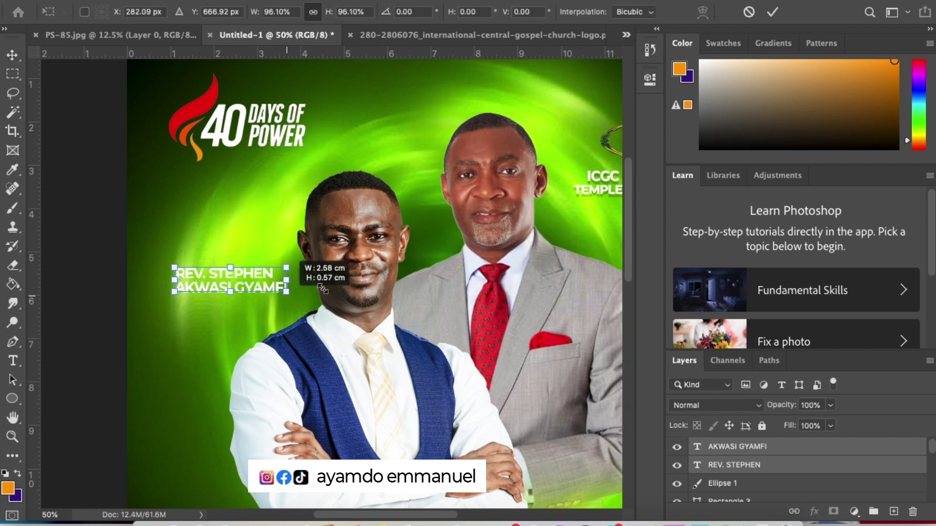
click(772, 12)
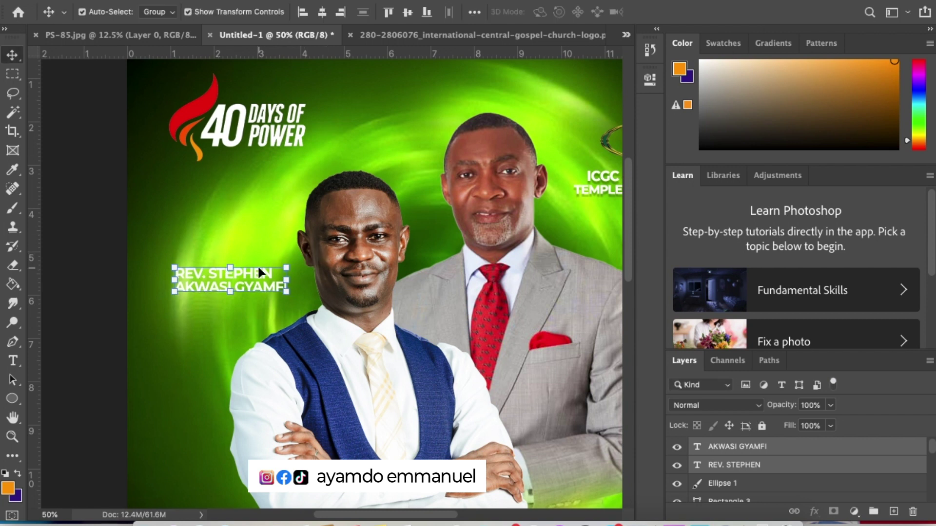
Align the name label's left edge with the 40 DAYS OF POWER logo
drag(254, 267, 252, 277)
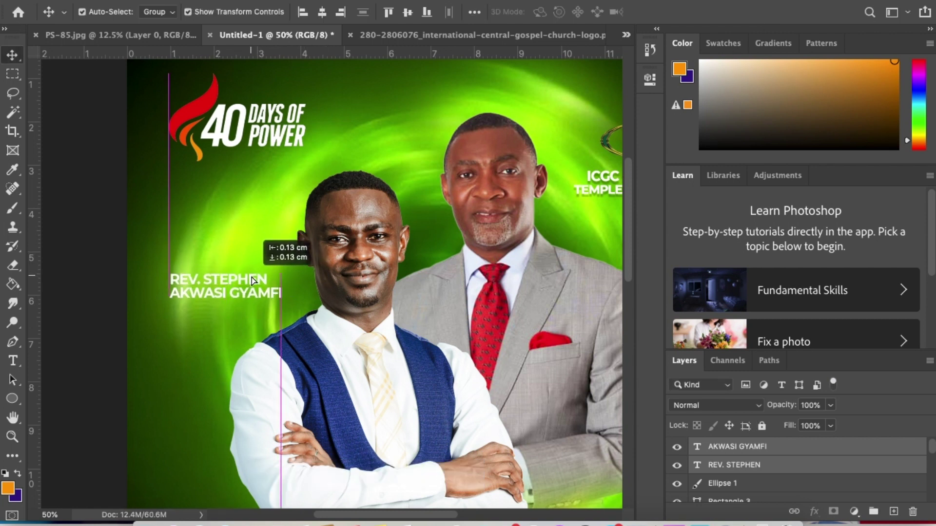
click(94, 268)
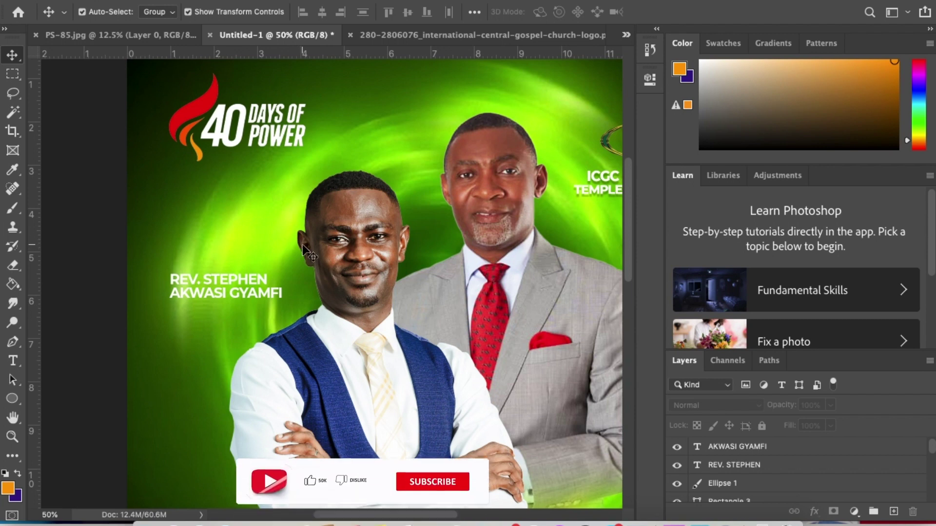
key(ctrl+minus)
key(ctrl+plus)
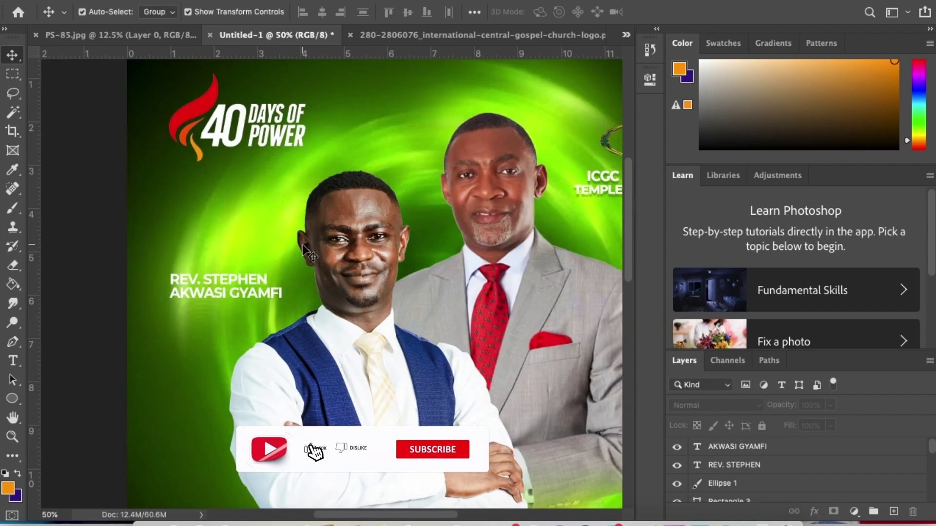
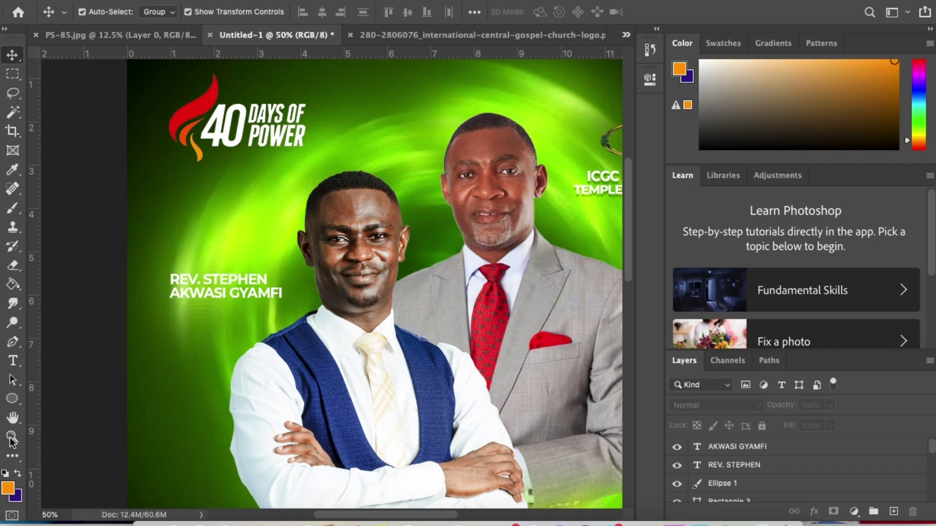
Start a new text layer in the middle of the flyer and select its contents
click(12, 360)
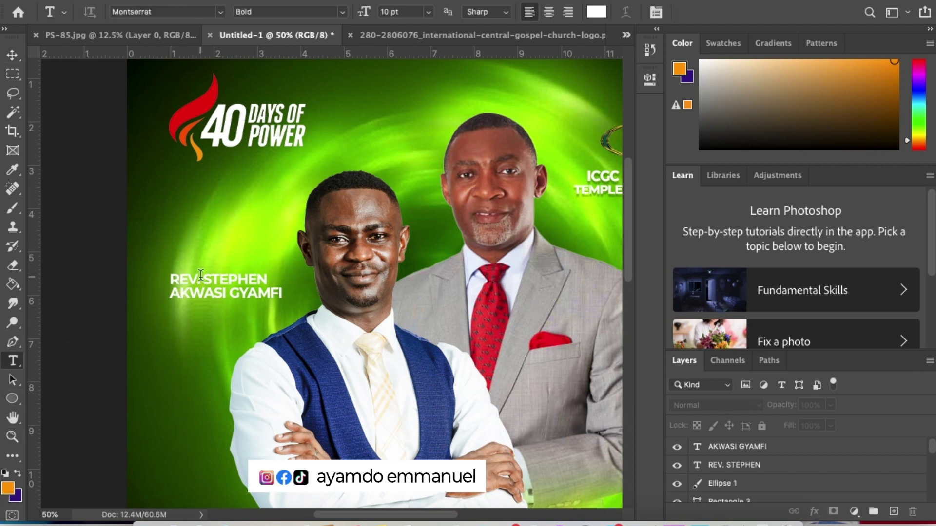
click(201, 275)
key(ctrl+a)
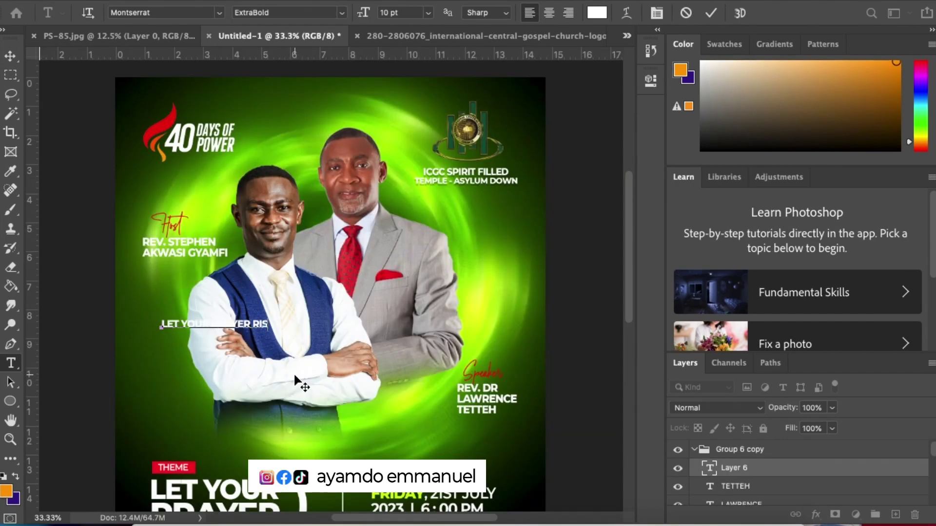
Set the LET YOUR PRAYER RISE text to 91 pt and move it to the top of the flyer
key(ctrl+a)
drag(364, 13, 378, 19)
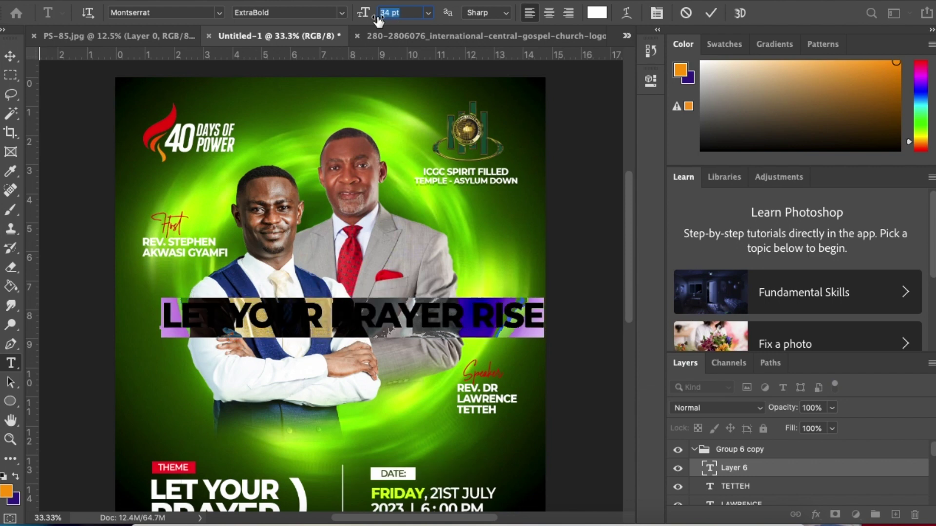
drag(398, 251, 382, 241)
click(392, 12)
text(91)
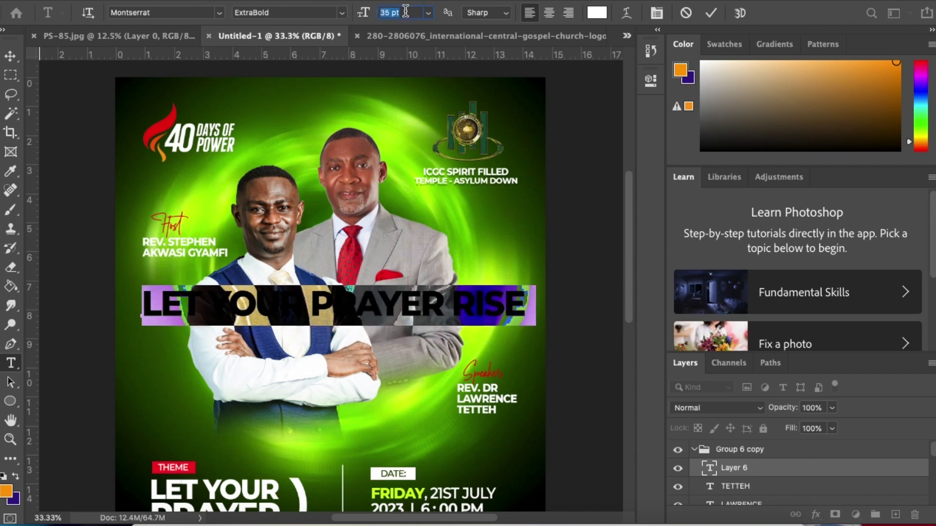
key(Return)
drag(340, 316, 320, 155)
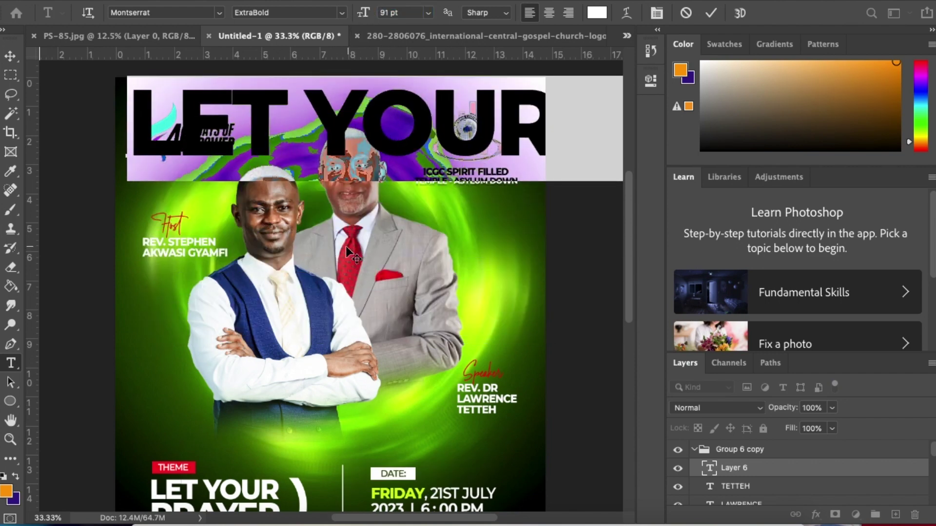
click(711, 14)
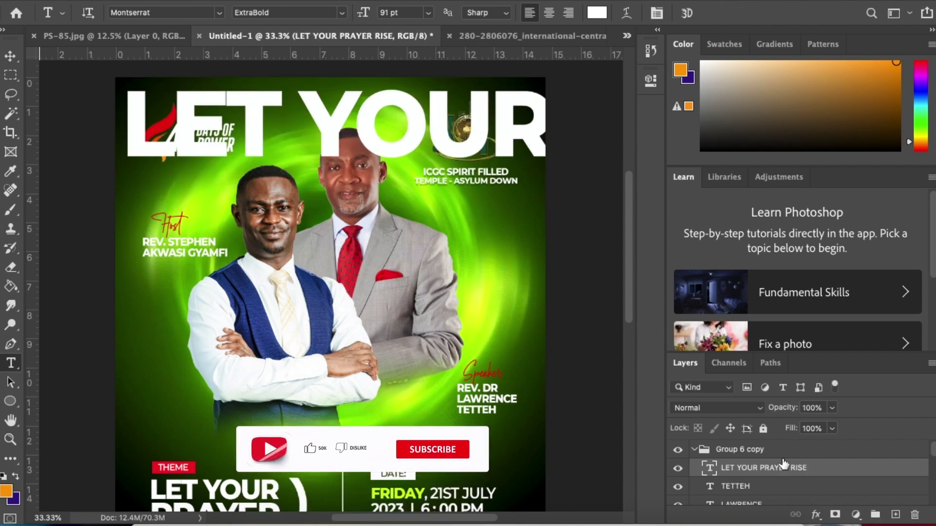
Move the theme text layer above Group 6 copy, colour it black, and set 9% opacity
mouse_move(776, 437)
mouse_down()
mouse_move(779, 429)
mouse_move(721, 414)
mouse_up()
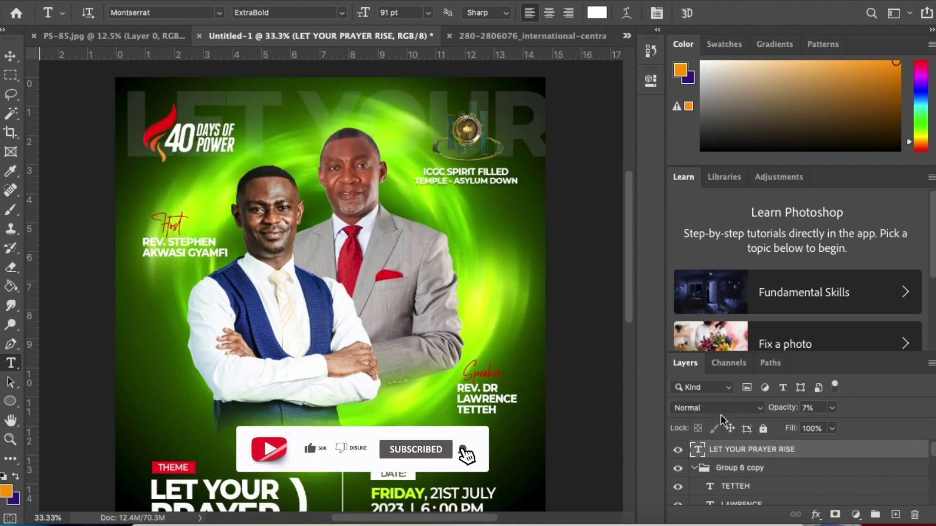
double_click(699, 450)
click(597, 14)
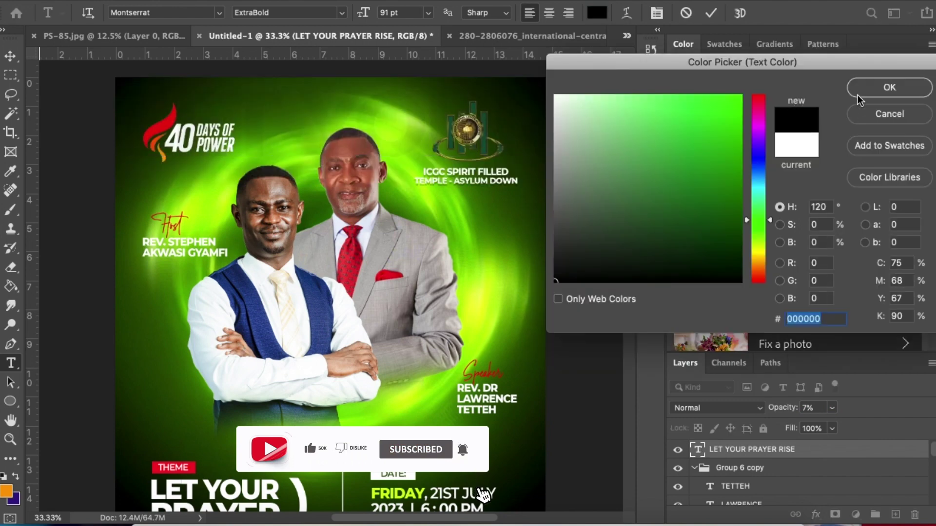
click(888, 85)
click(711, 13)
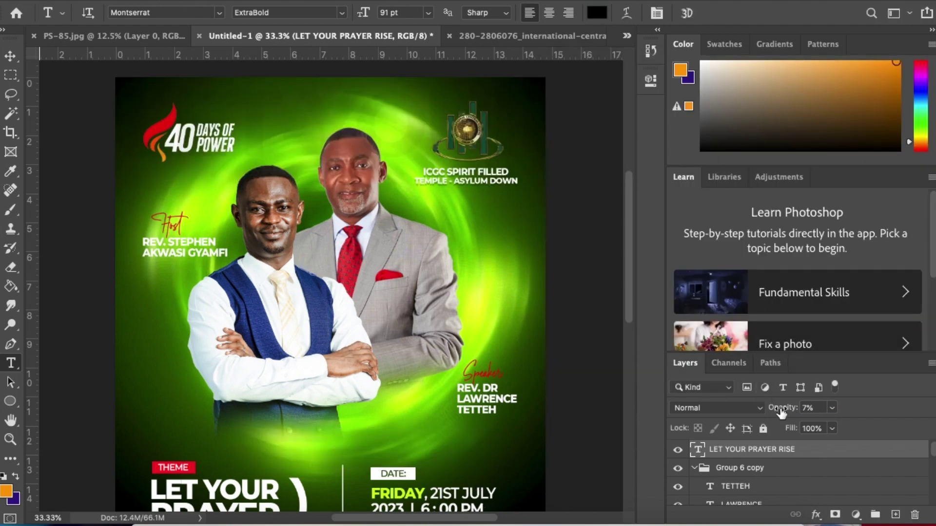
drag(782, 413, 782, 413)
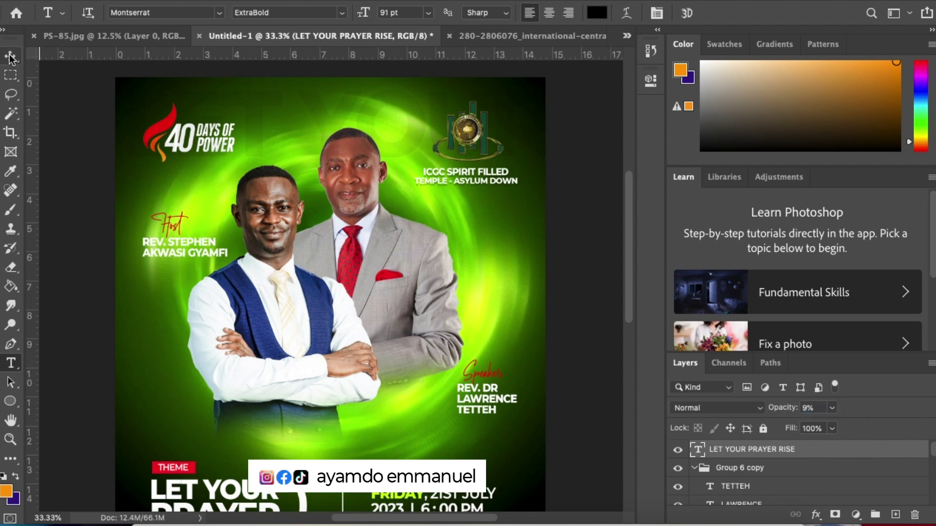
Rotate the faint text about -22° into a diagonal and reposition it
key(v)
mouse_move(408, 138)
mouse_down()
mouse_move(407, 194)
mouse_move(497, 209)
mouse_up()
key(ctrl+z)
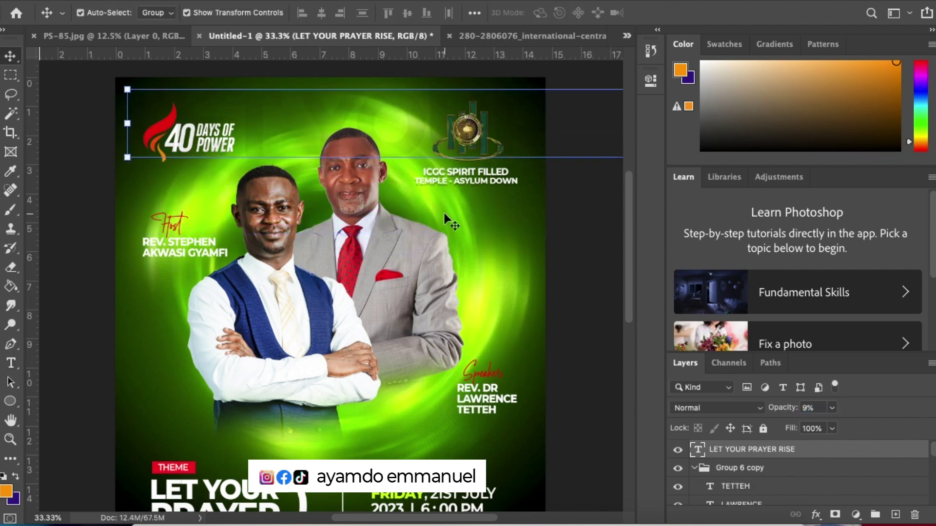
key(ctrl+t)
drag(121, 204, 161, 380)
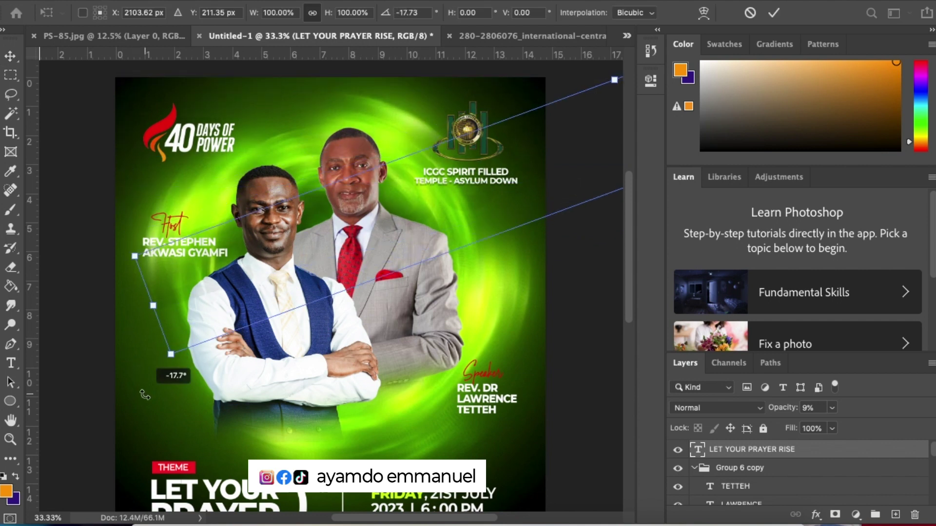
drag(368, 229, 321, 90)
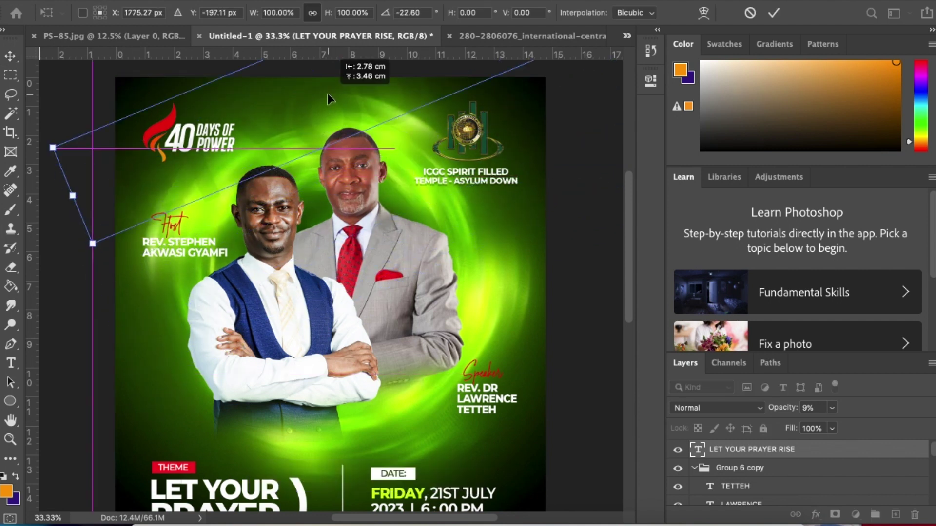
click(774, 13)
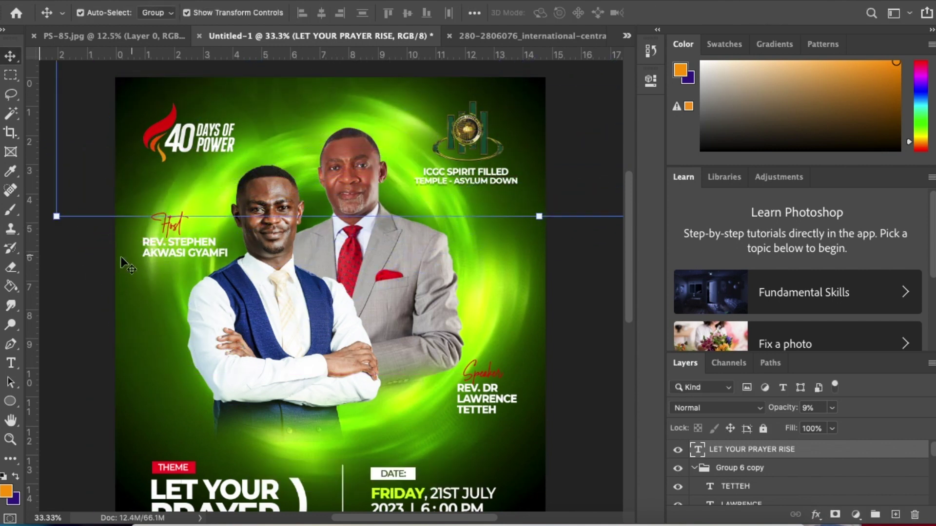
Change the rotated text to read RISERISE and make a copy of it lower down
click(11, 363)
click(276, 95)
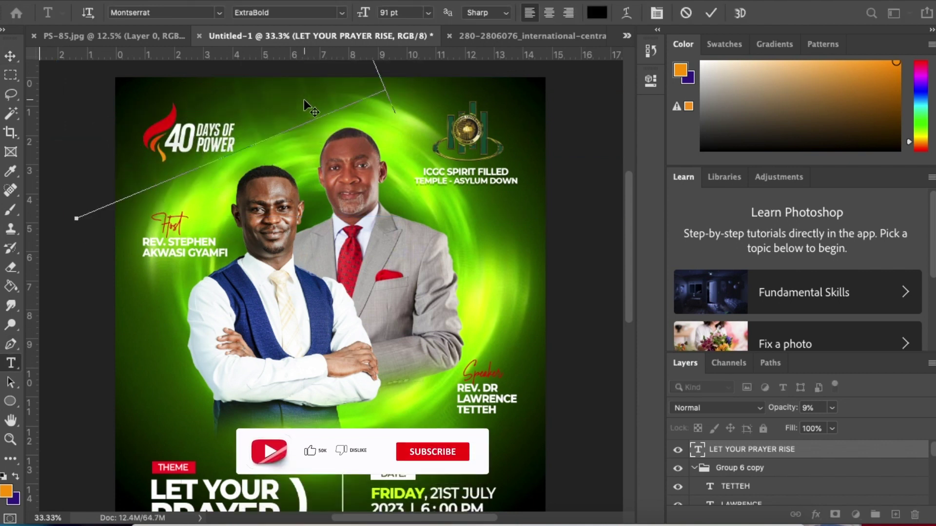
key(ctrl+a)
key(ctrl+v)
key(ctrl+Return)
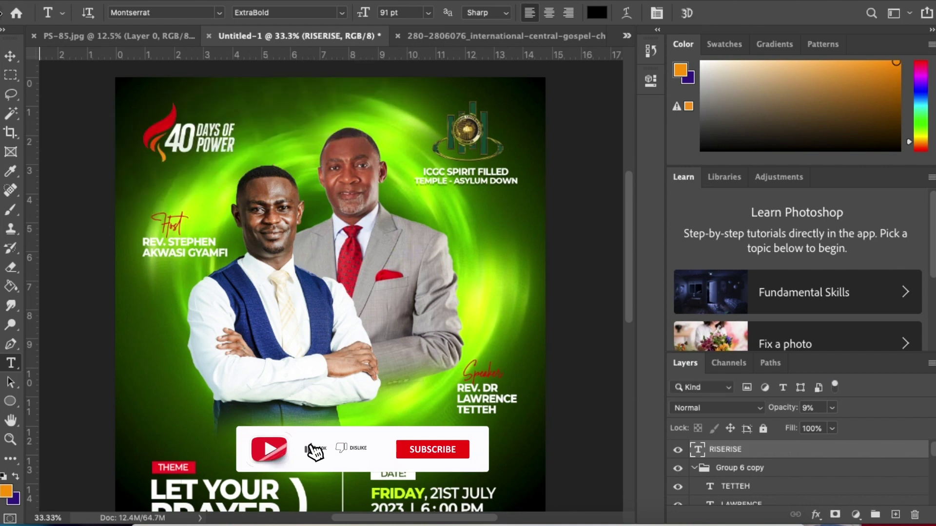
key(v)
mouse_move(324, 109)
mouse_down()
mouse_move(383, 185)
mouse_move(435, 116)
mouse_up()
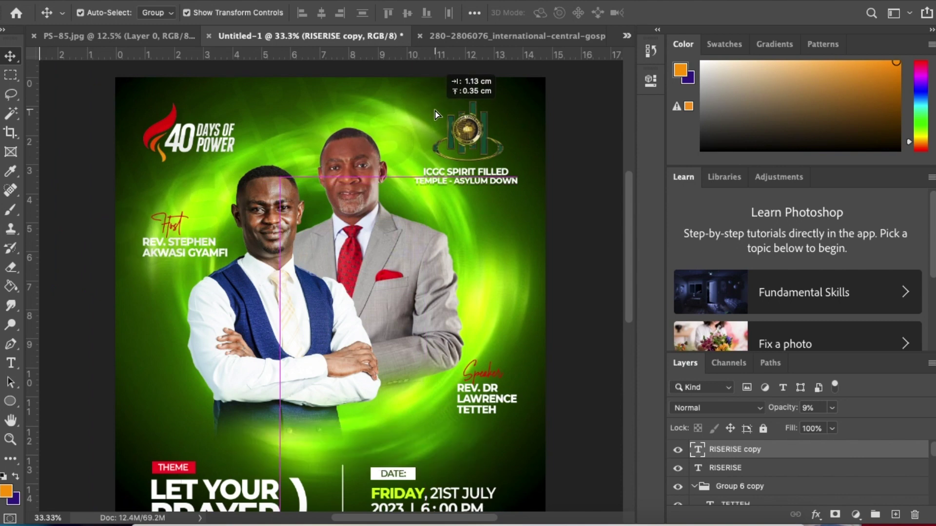
Place the RISERISE copy, add another copy, and scale it to about 120%
drag(435, 116, 517, 175)
mouse_move(401, 140)
mouse_down()
mouse_move(492, 159)
mouse_move(589, 133)
mouse_up()
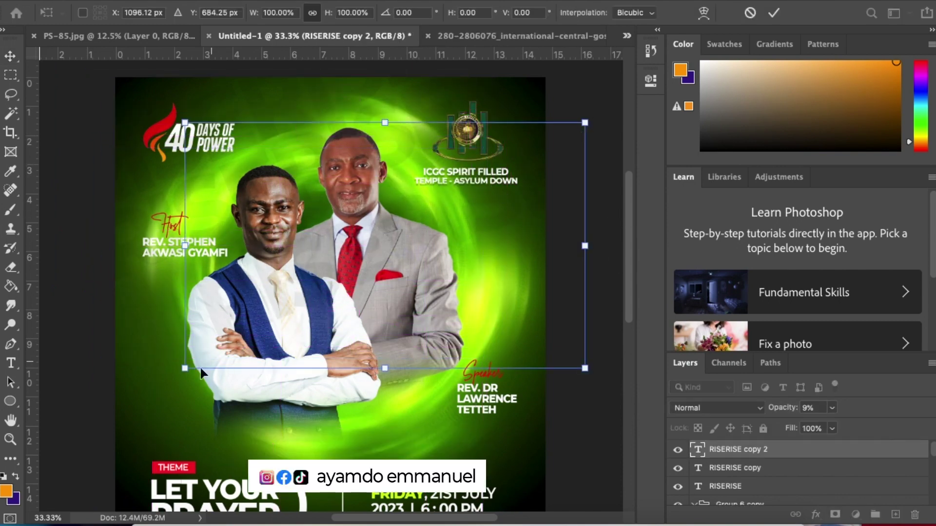
drag(105, 358, 96, 407)
drag(175, 307, 165, 287)
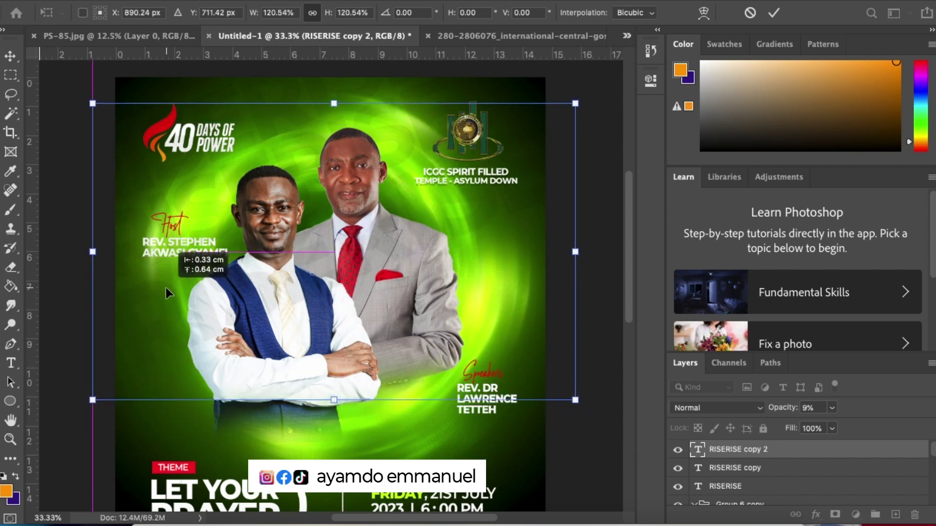
click(774, 13)
drag(492, 213, 504, 306)
drag(630, 252, 630, 281)
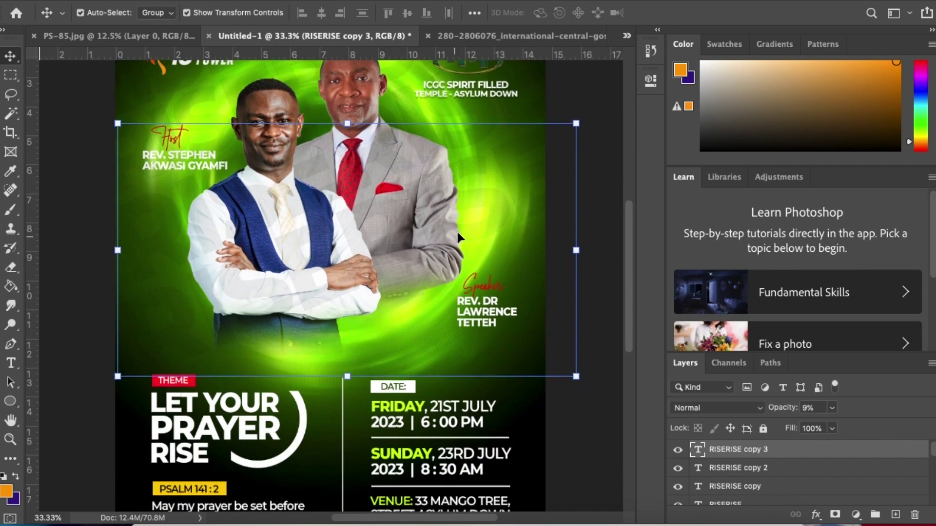
Add another RISERISE copy further down and select all the copies in the Layers panel
drag(490, 235, 521, 311)
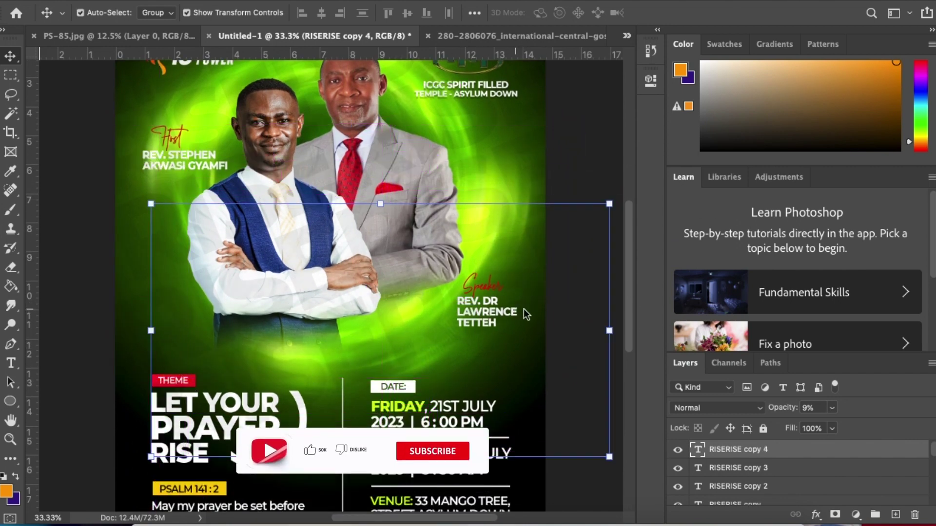
shift+click(771, 502)
ctrl+click(818, 486)
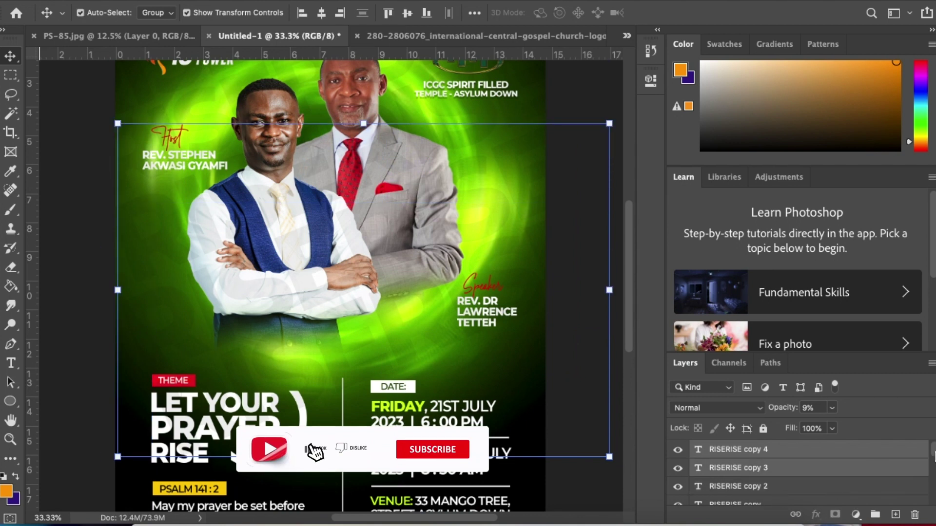
scroll(799, 468, down, 2)
ctrl+click(736, 467)
scroll(799, 468, up, 2)
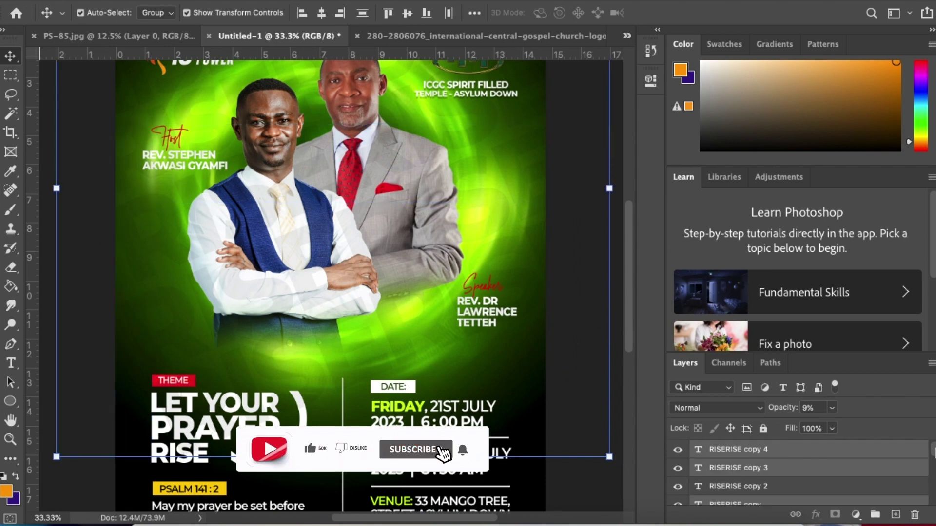
ctrl+click(818, 487)
Group the RISERISE copies as Group 7 and move it between Layer 1 and Layer 0
key(ctrl+g)
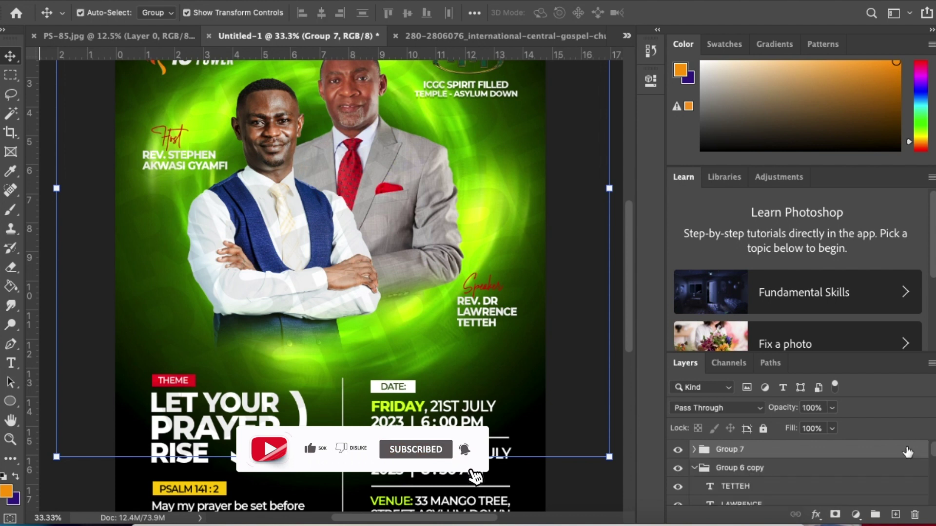
click(694, 487)
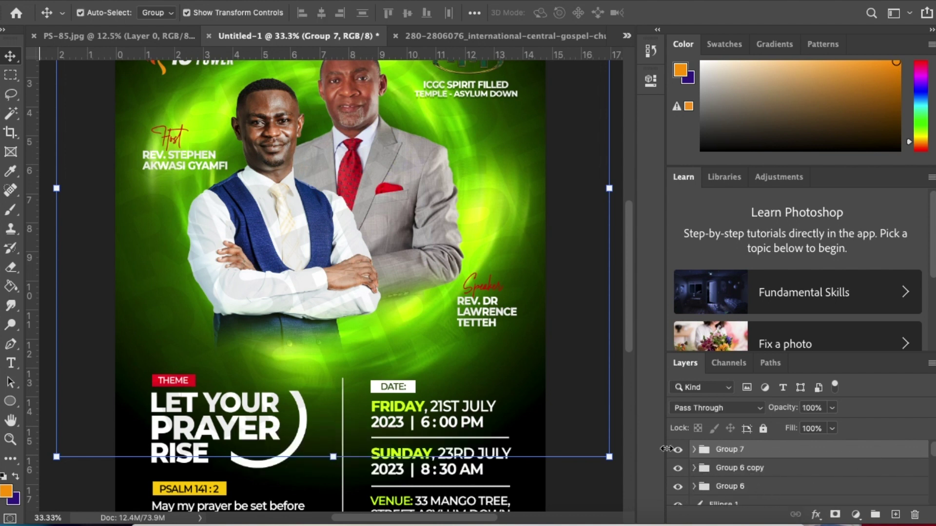
scroll(857, 473, down, 5)
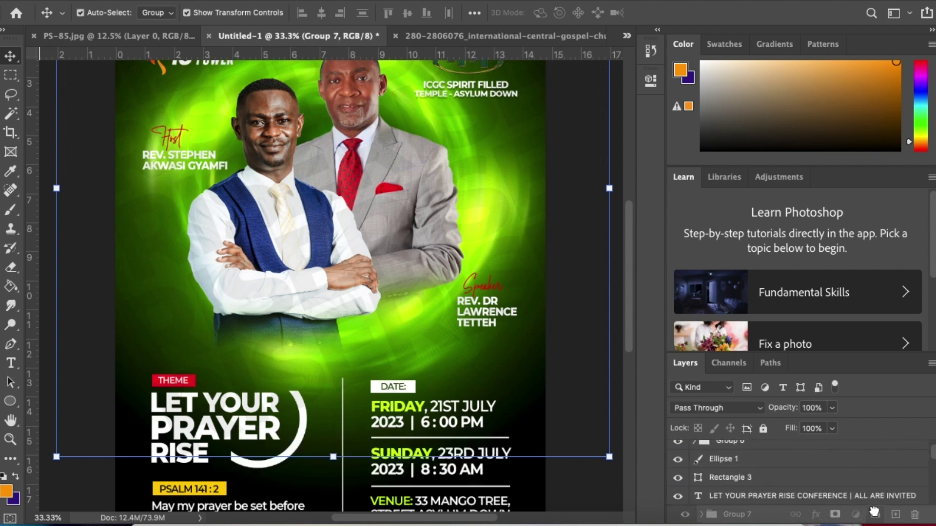
scroll(869, 521, up, 2)
scroll(867, 521, up, 2)
scroll(865, 521, up, 2)
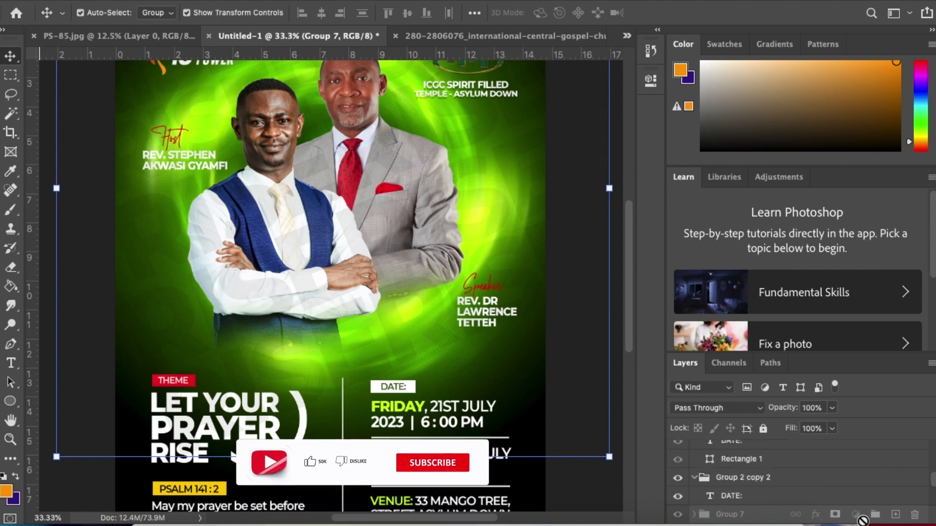
mouse_move(862, 521)
mouse_down()
mouse_move(863, 484)
mouse_move(804, 458)
mouse_up()
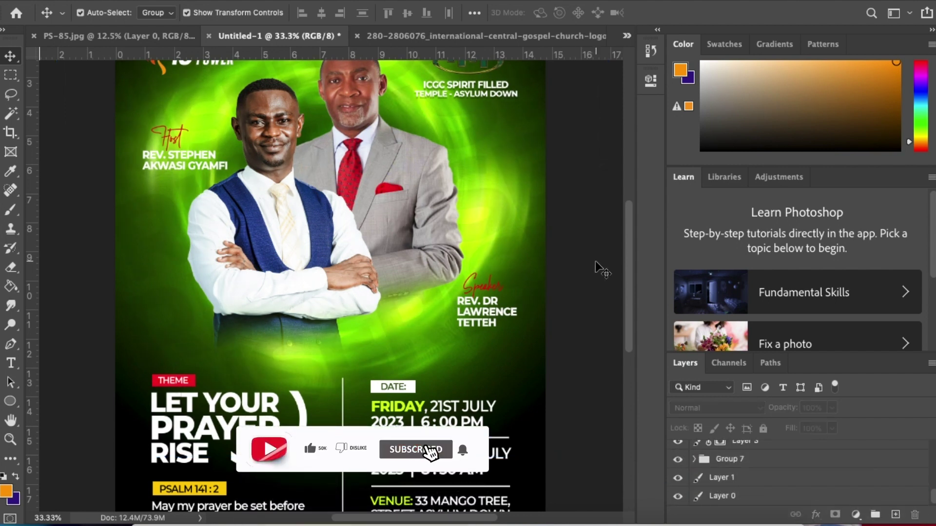
key(ctrl+minus)
key(ctrl+plus)
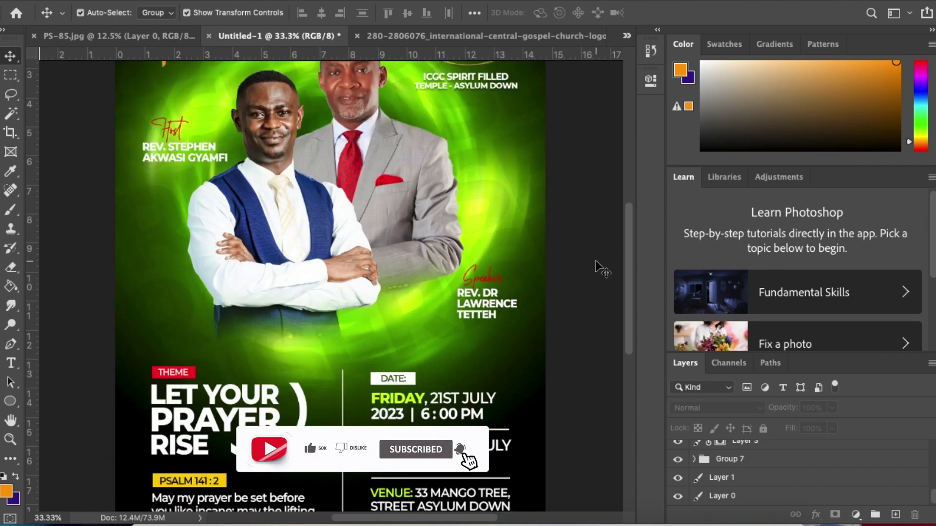
Try a white Color Overlay on Group 7 through its Blending Options
click(730, 459)
right_click(752, 469)
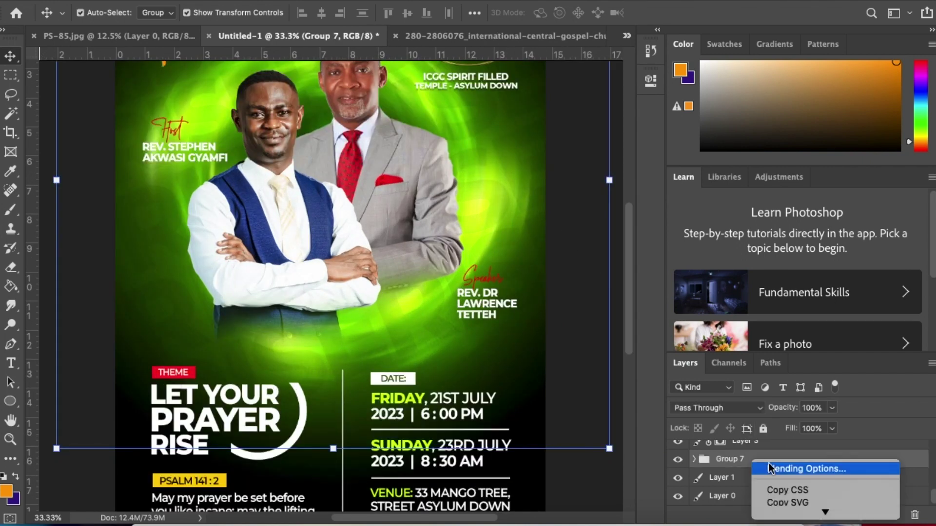
click(780, 469)
drag(542, 109, 860, 164)
click(632, 367)
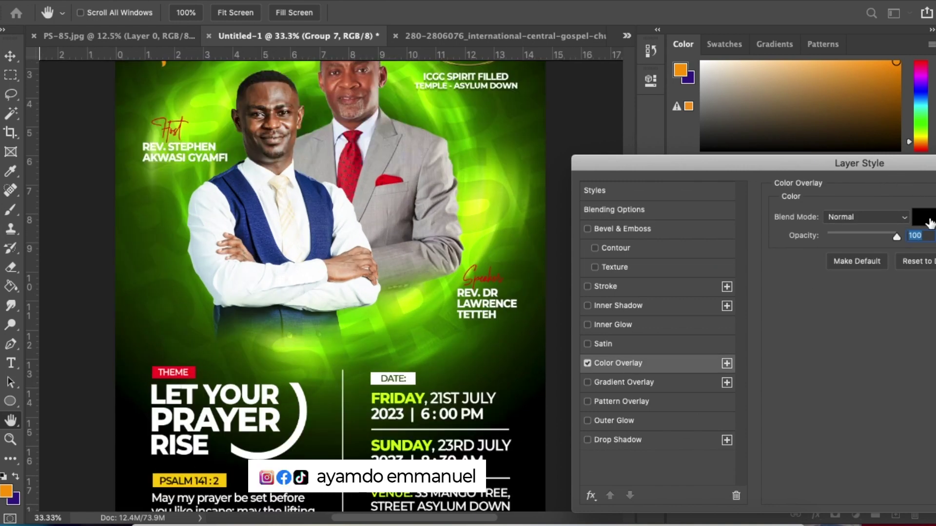
click(930, 222)
drag(575, 122, 540, 91)
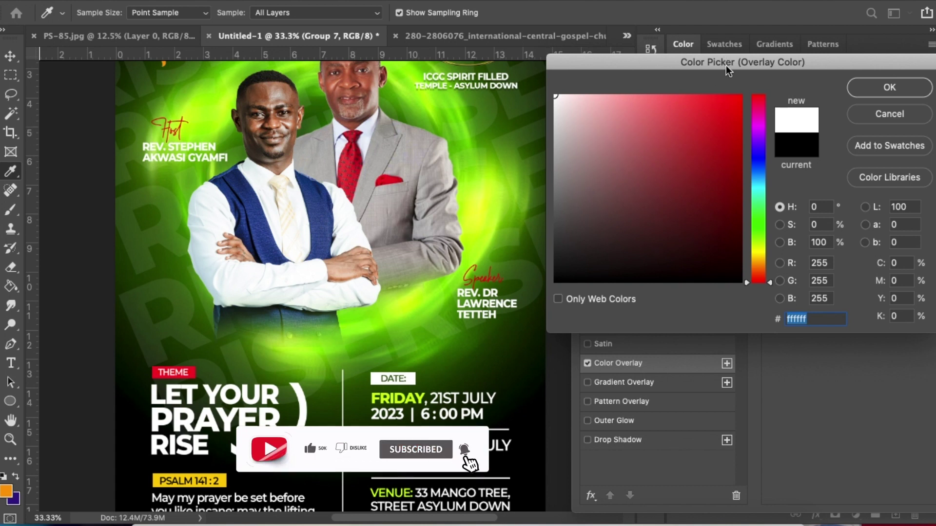
Cancel the Color Picker and Layer Style dialogs, then expand Group 7
mouse_move(724, 74)
mouse_down()
mouse_move(775, 164)
mouse_move(735, 133)
mouse_up()
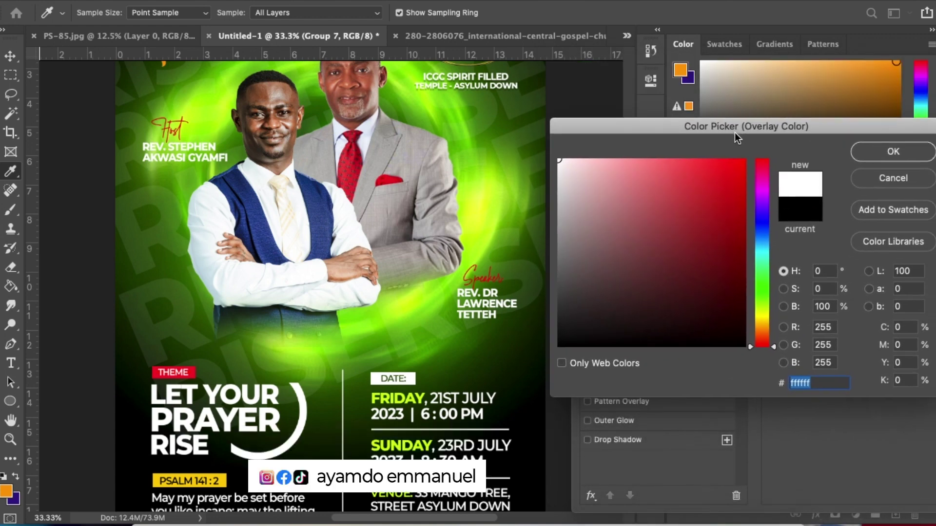
click(919, 149)
drag(875, 163, 546, 136)
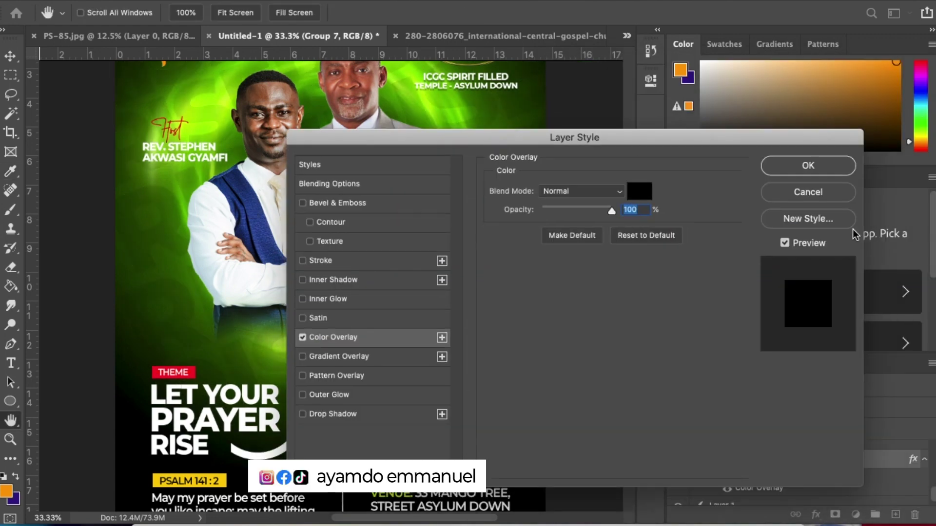
click(808, 194)
click(694, 459)
Toggle the RISERISE copies' visibility and nudge copy 3 left then right
click(746, 478)
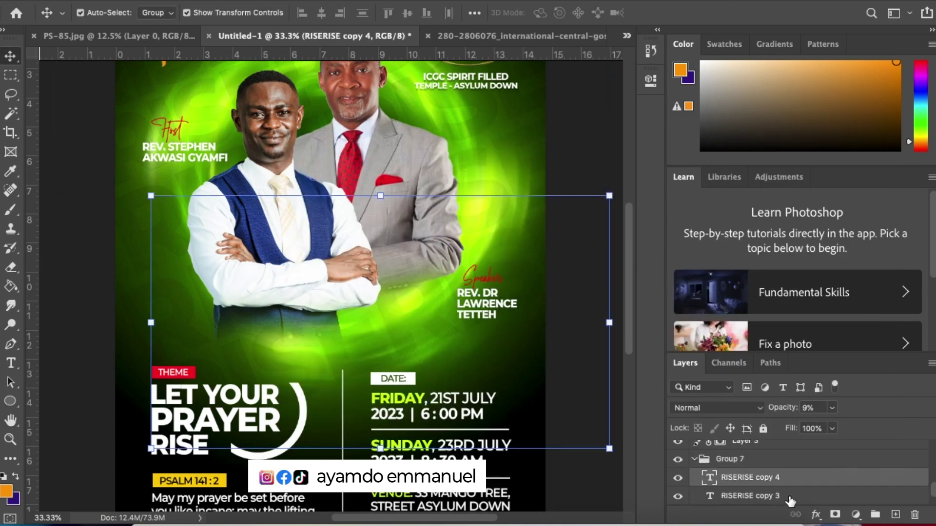
click(746, 496)
scroll(932, 496, down, 2)
click(750, 486)
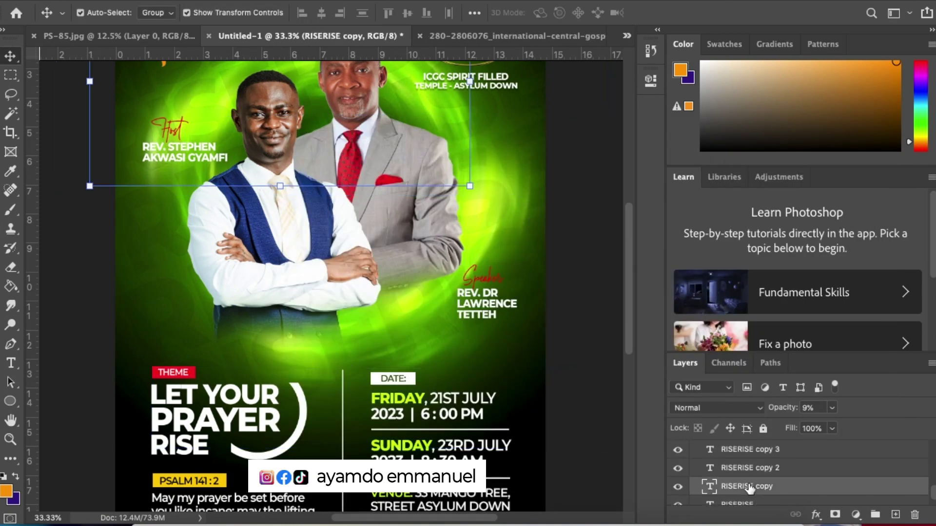
click(746, 449)
click(678, 449)
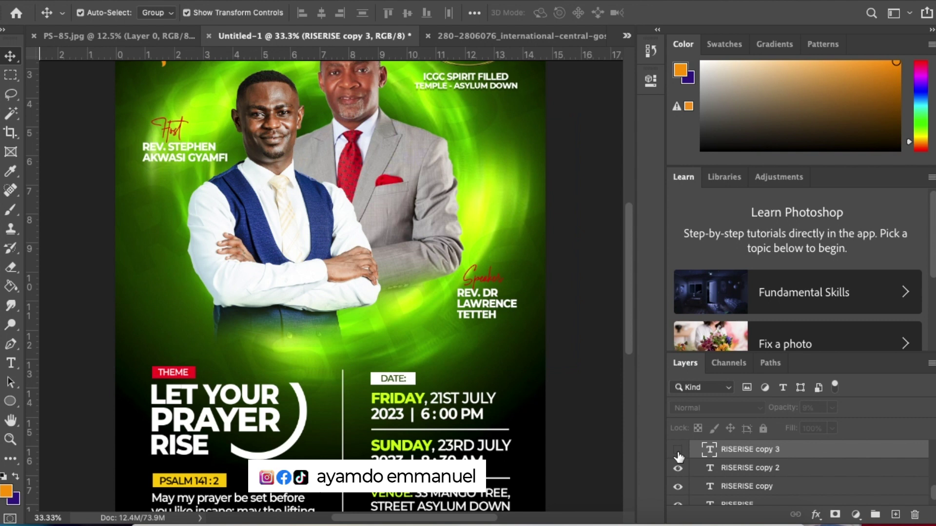
click(677, 487)
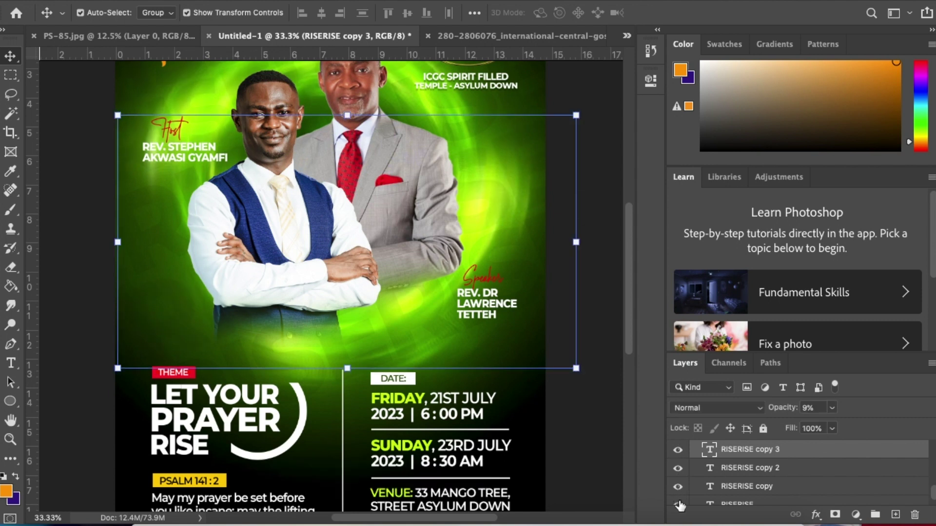
scroll(684, 473, down, 2)
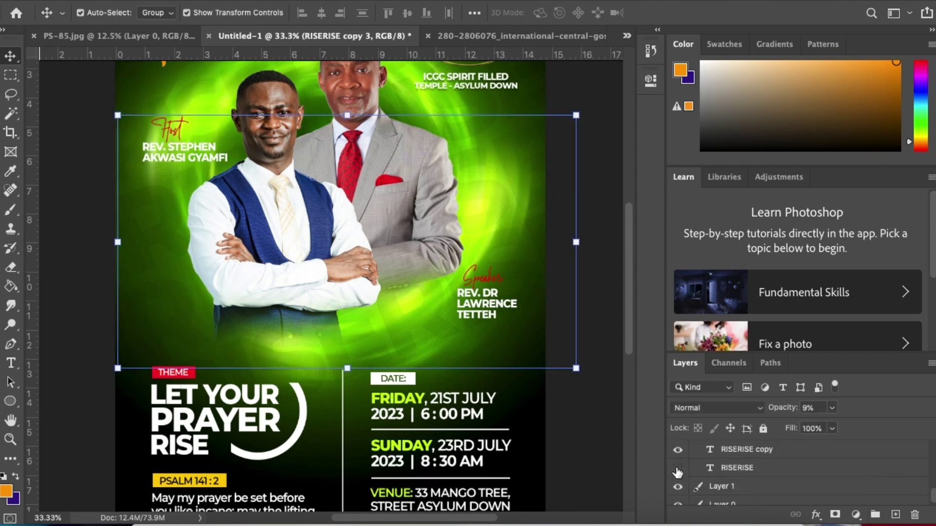
scroll(678, 451, up, 3)
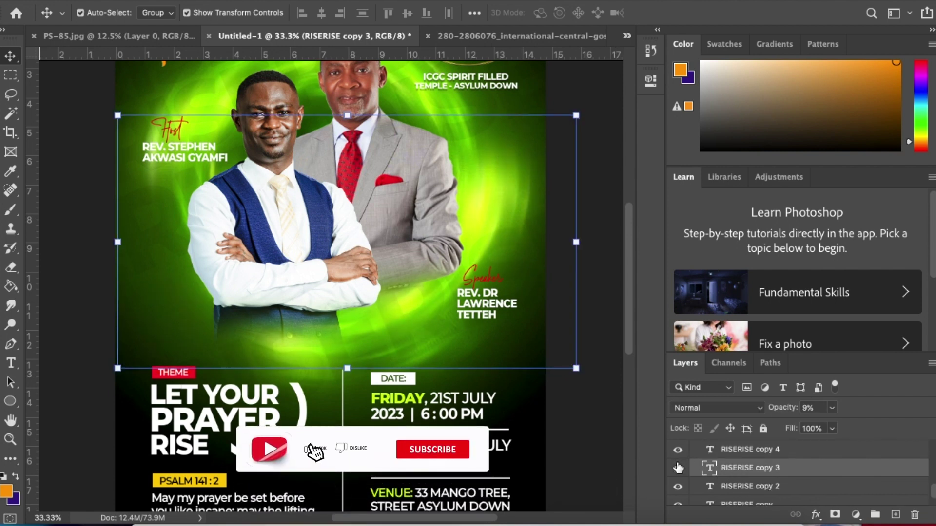
click(678, 487)
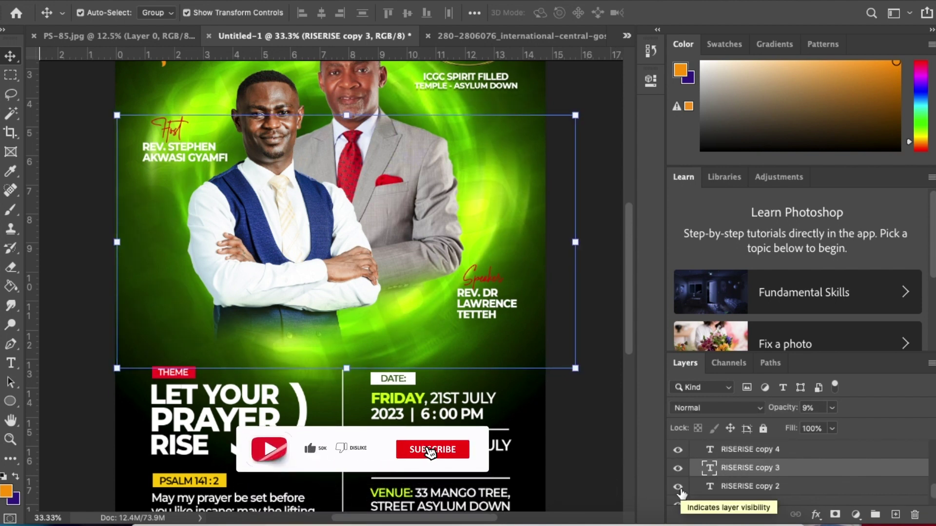
key(shift+Left)
key(shift+Left)
key(shift+Left)
key(shift+Left)
key(shift+Left)
key(shift+Left)
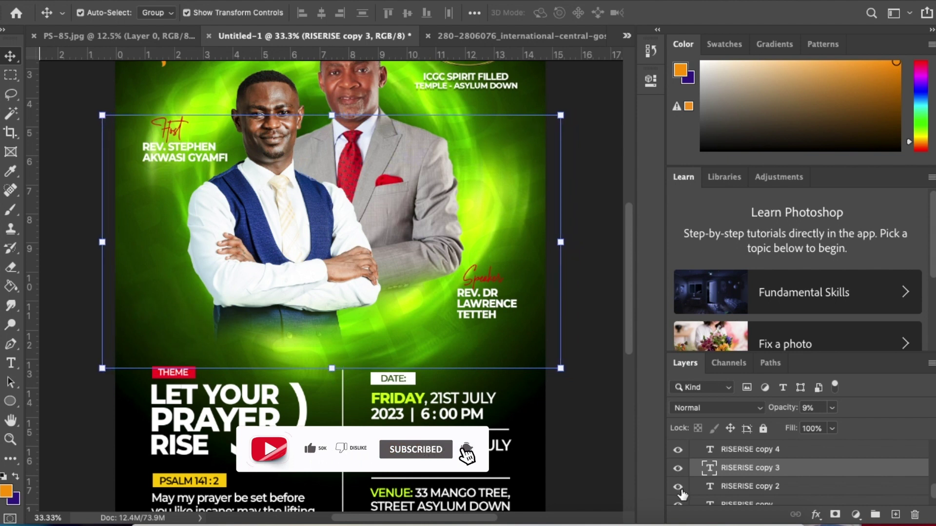
key(shift+Right)
key(shift+Right)
key(shift+Right)
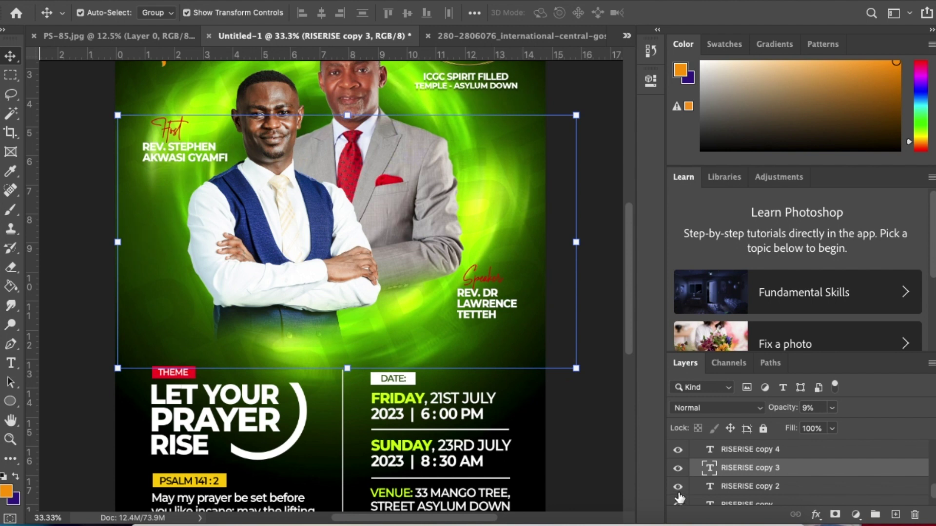
Nudge RISERISE copy 2 a few steps left and down
click(734, 489)
key(shift+Left)
key(shift+Left)
key(shift+Left)
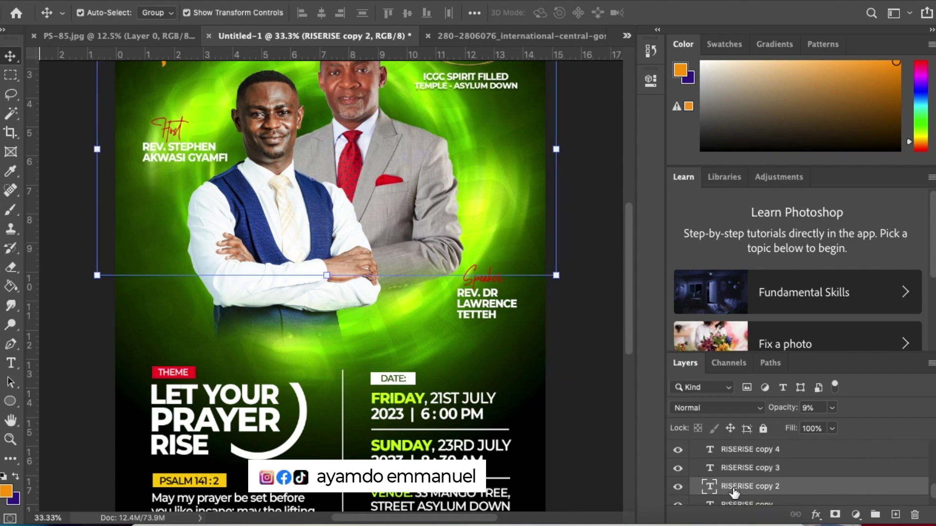
key(shift+Left)
key(shift+Down)
key(shift+Down)
key(shift+Down)
key(shift+Left)
key(shift+Left)
key(shift+Left)
key(shift+Left)
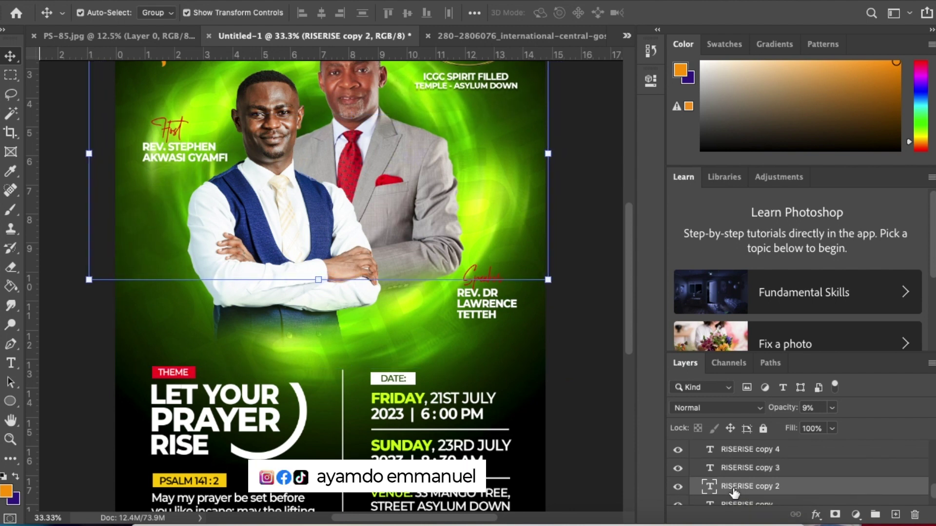
key(shift+Down)
key(shift+Down)
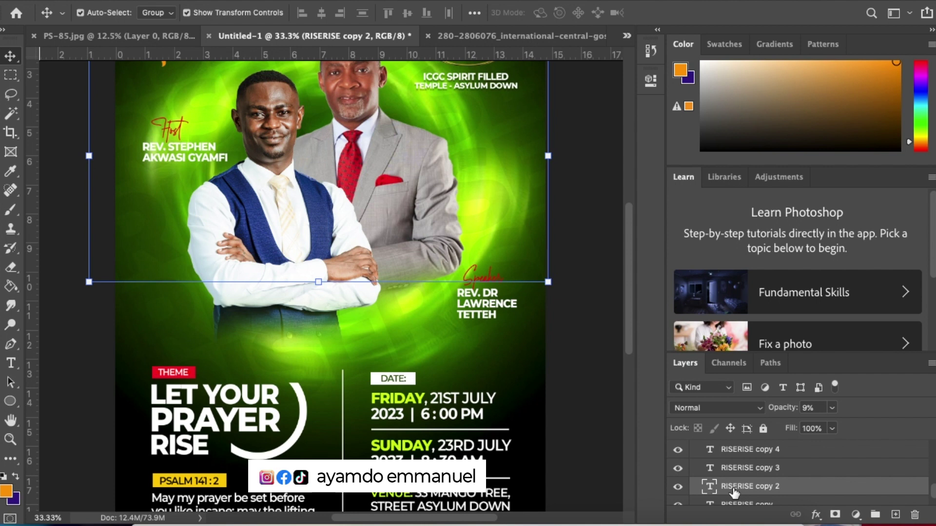
key(shift+Down)
Add a Color Overlay to Group 7 in its Blending Options
scroll(800, 468, up, 5)
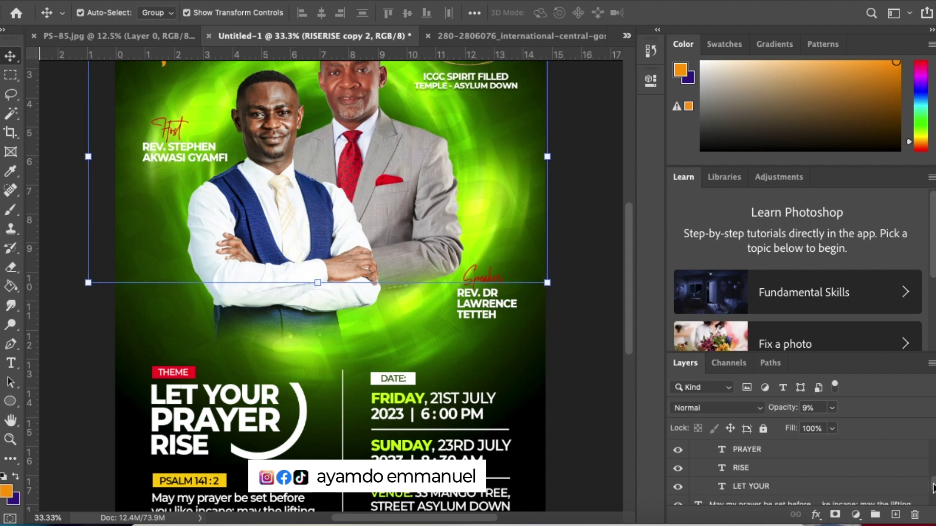
scroll(799, 468, up, 3)
click(506, 220)
click(691, 501)
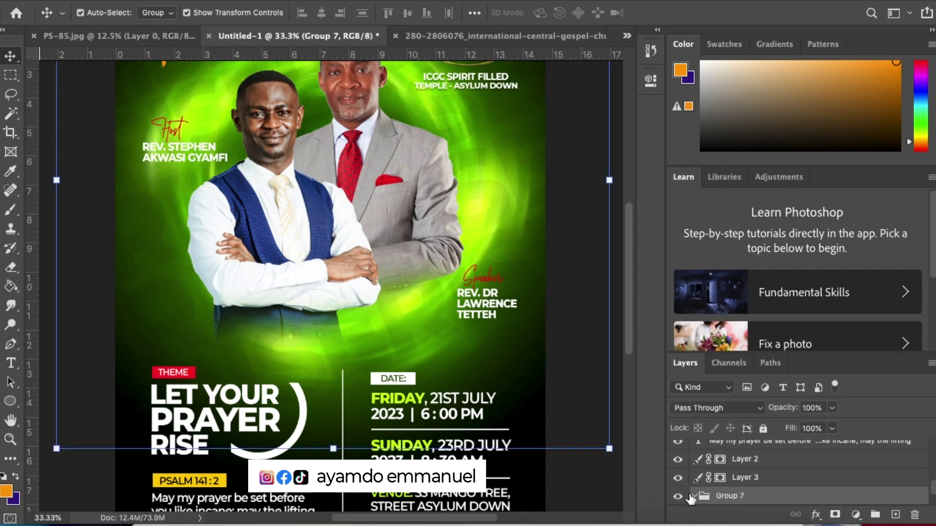
right_click(727, 467)
click(769, 4)
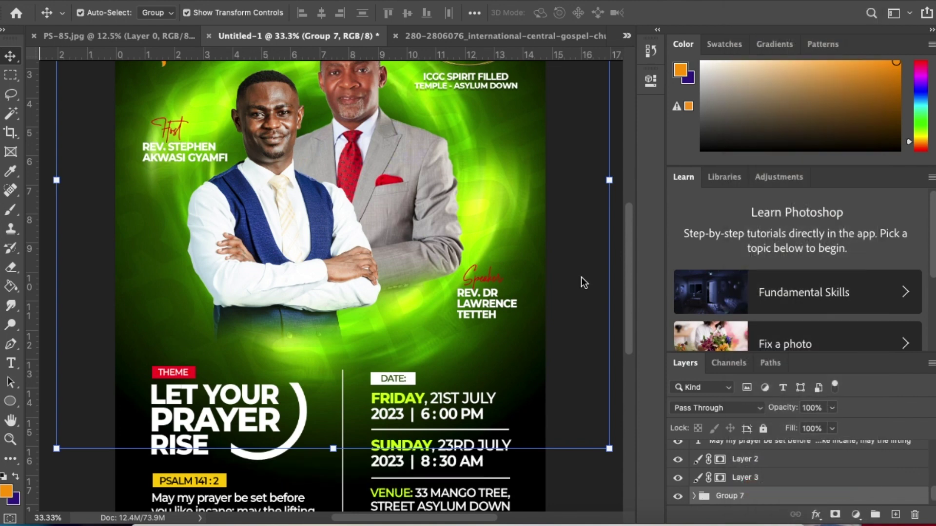
mouse_move(435, 136)
mouse_down()
mouse_move(729, 85)
mouse_move(634, 63)
mouse_up()
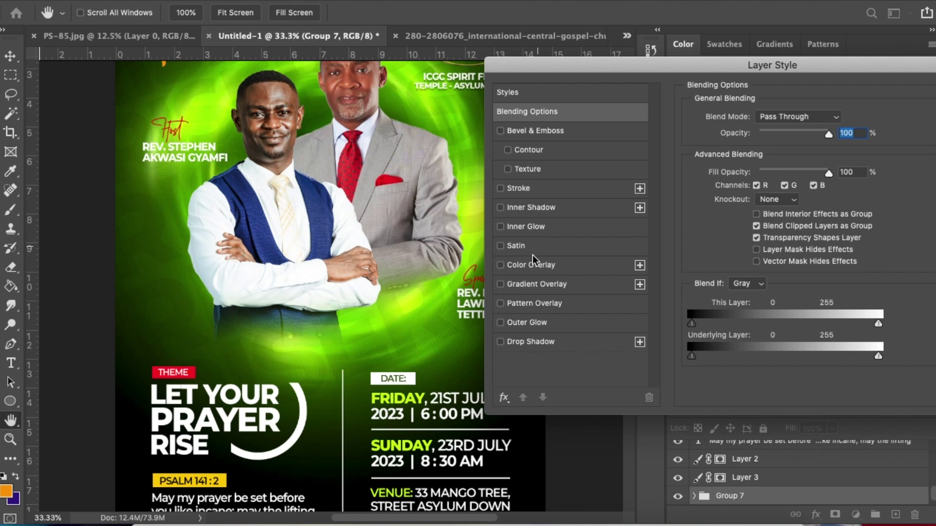
click(531, 265)
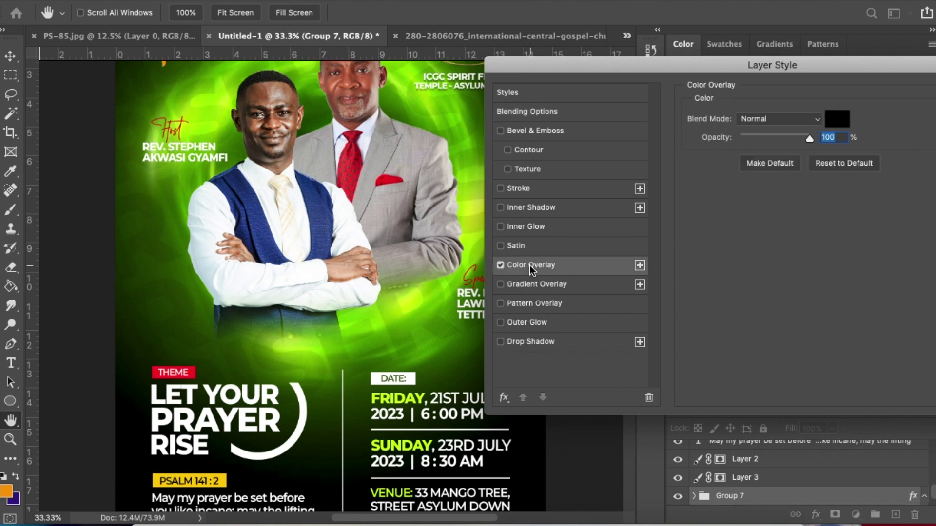
Set the overlay colour to #ffffff, apply it, and lower Group 7's opacity to 32%
drag(759, 80, 767, 197)
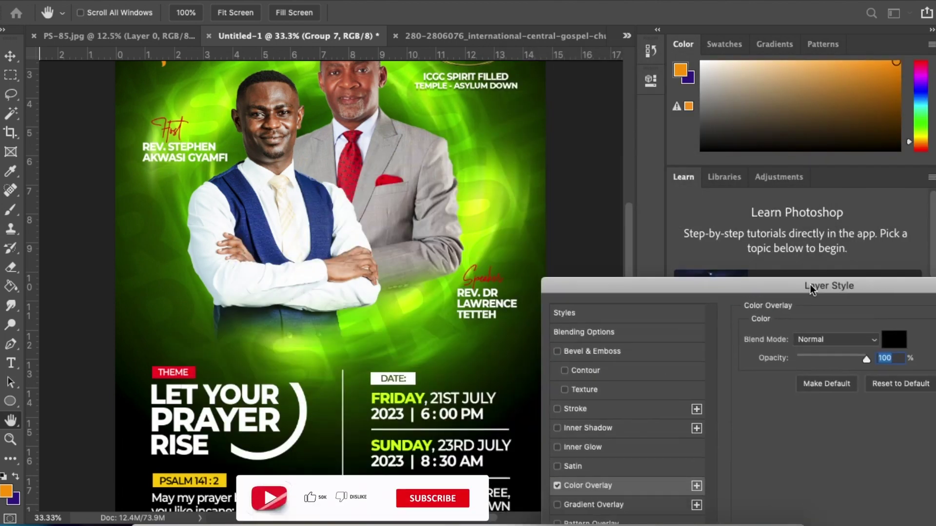
click(834, 242)
text(ffffff)
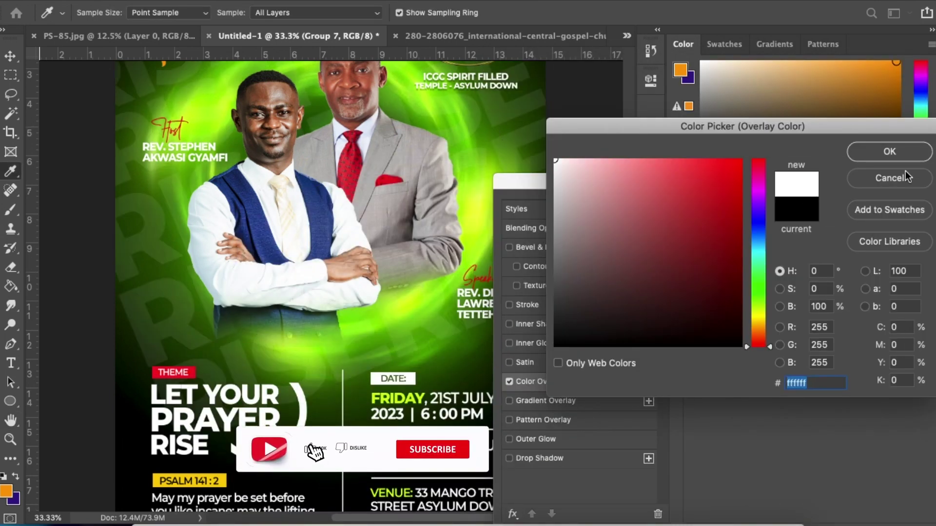
click(890, 152)
drag(866, 116, 721, 166)
click(879, 202)
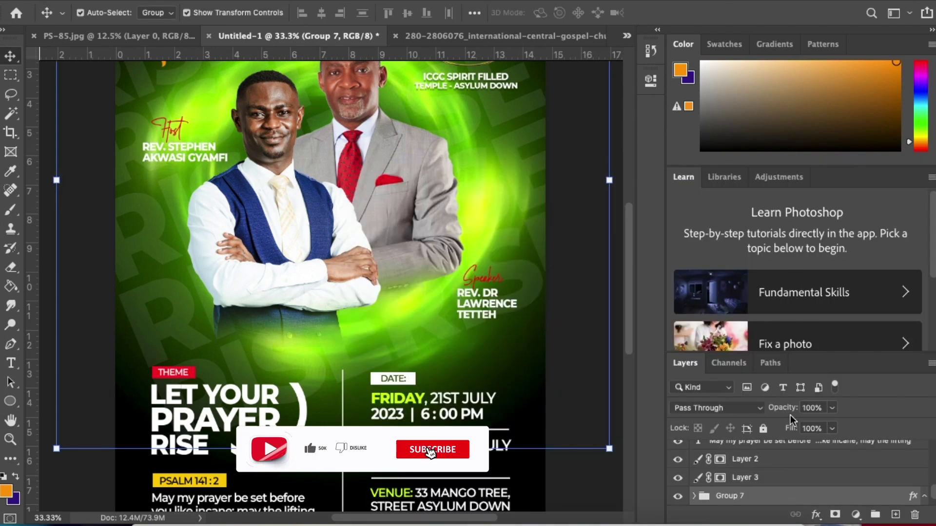
drag(782, 408, 724, 412)
drag(630, 332, 634, 321)
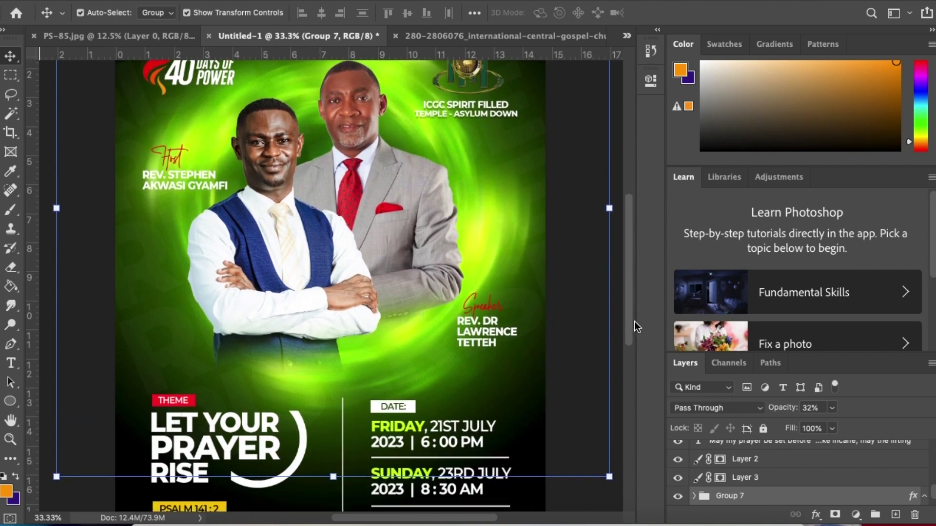
Select the Host script label in the Host and REV. STEPHEN group for text editing
click(580, 330)
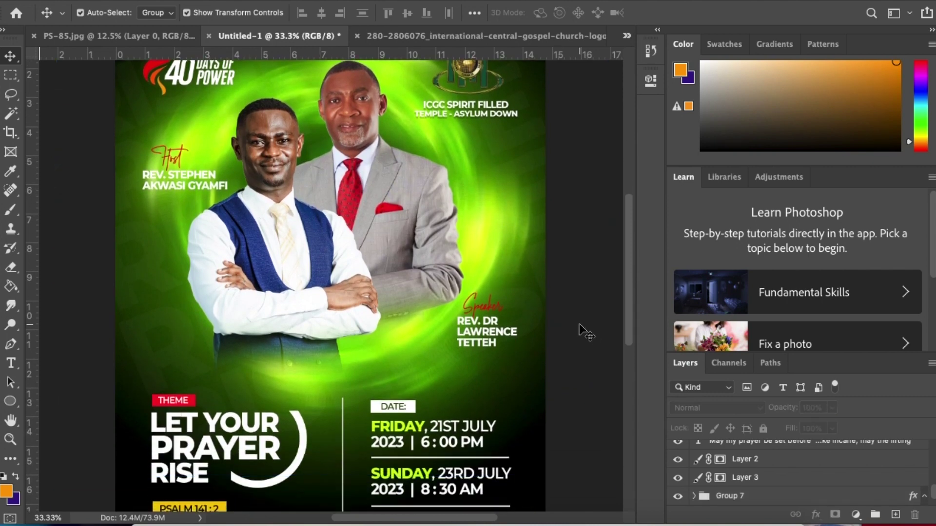
scroll(589, 331, down, 1)
scroll(588, 331, down, 1)
scroll(589, 334, up, 2)
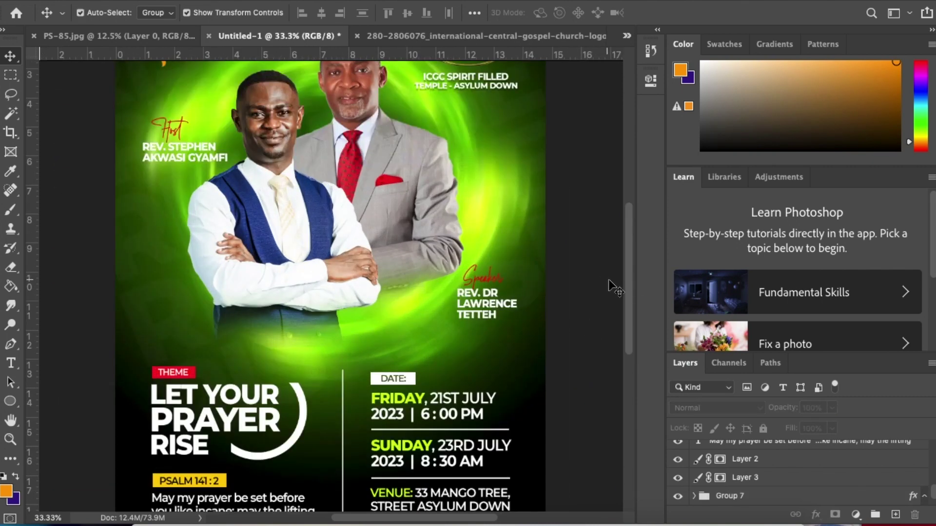
mouse_move(627, 255)
mouse_down()
mouse_move(627, 230)
mouse_move(629, 259)
mouse_up()
click(183, 167)
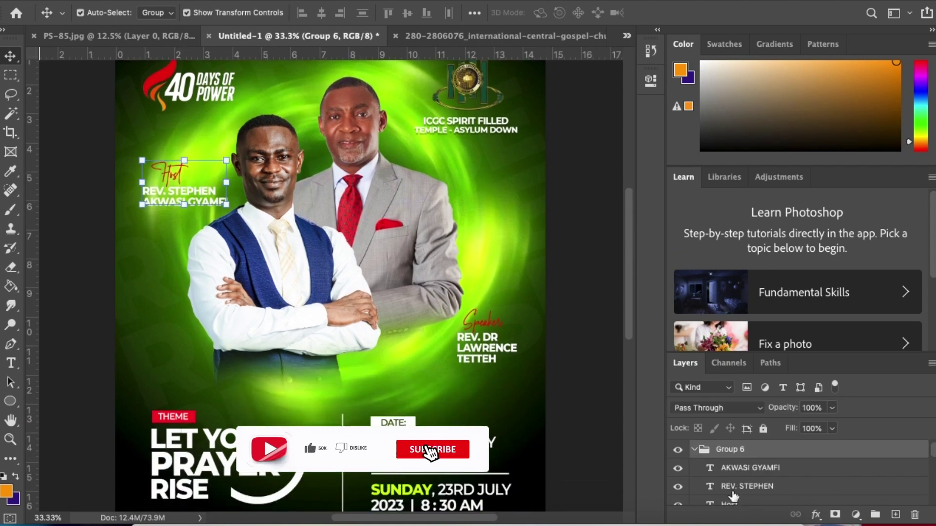
double_click(746, 505)
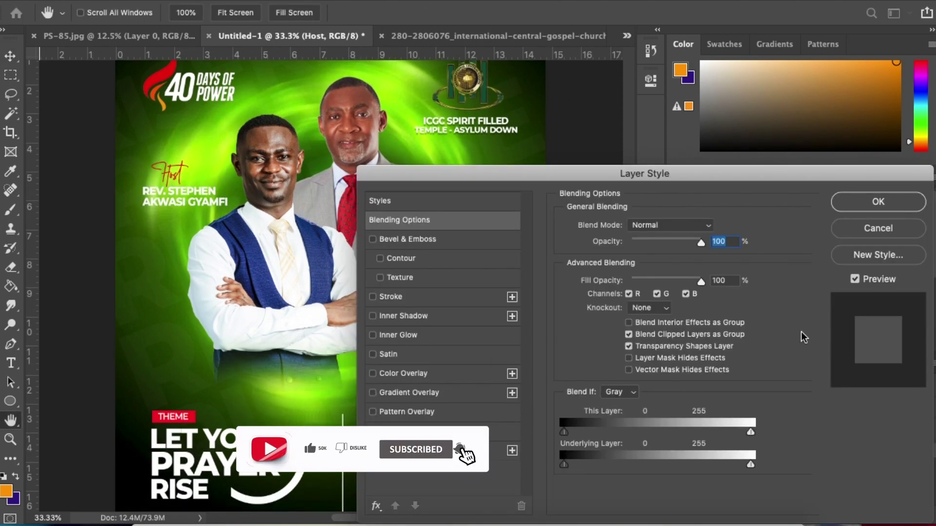
key(Escape)
double_click(709, 502)
Recolour the Host label to dark green 274c00 sampled from the canvas and commit
click(597, 12)
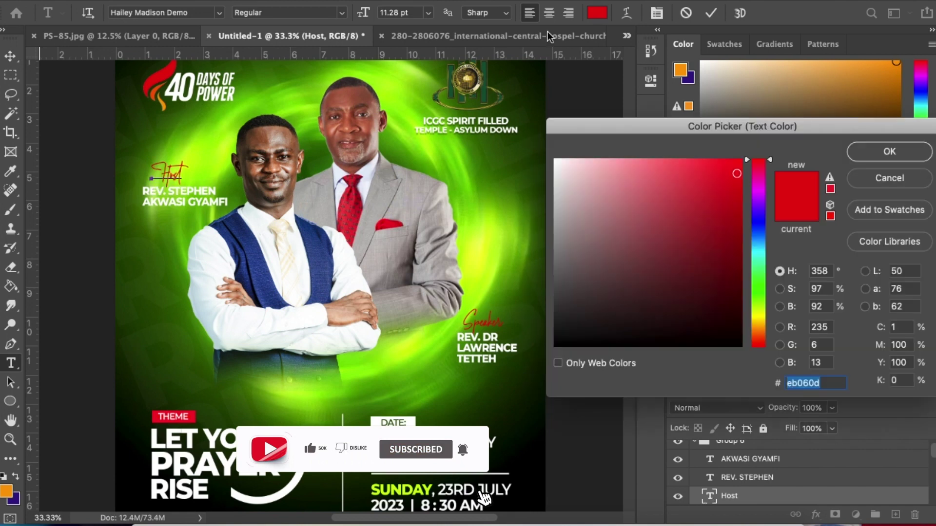
click(158, 103)
drag(589, 316, 550, 156)
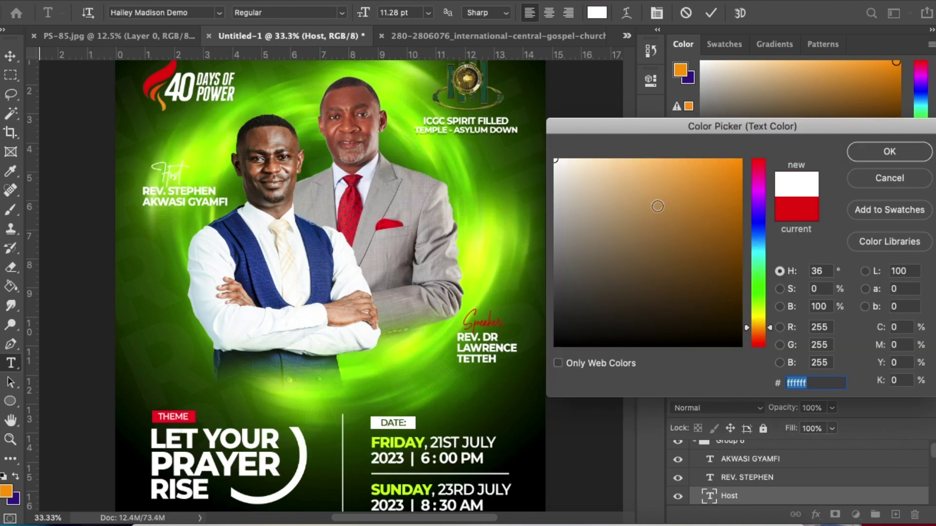
click(403, 441)
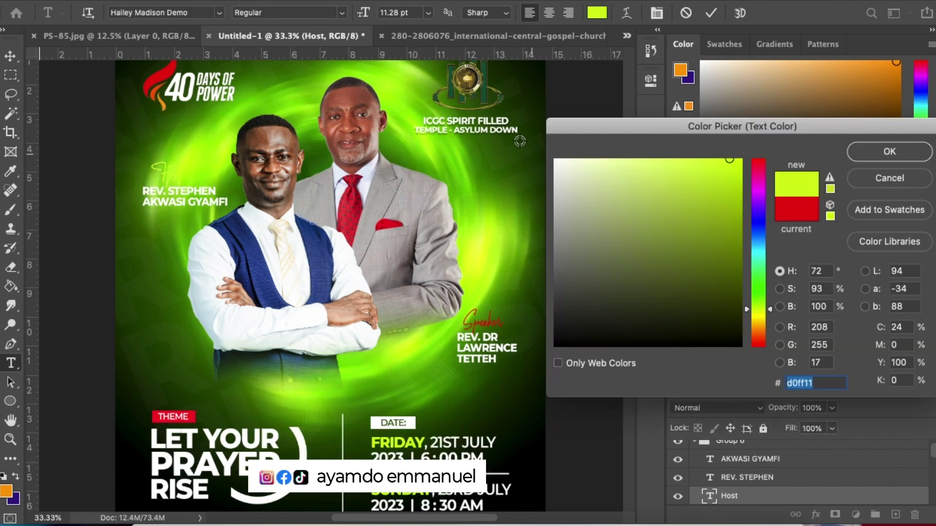
click(487, 370)
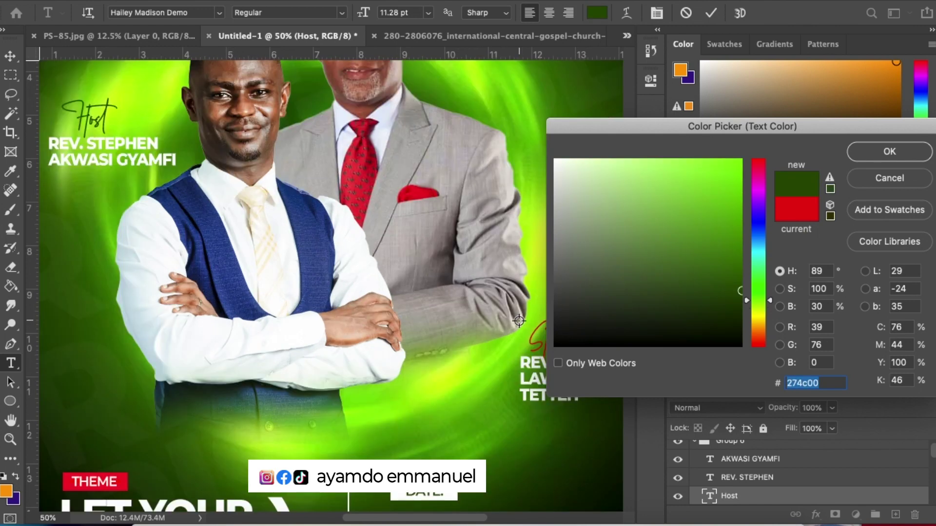
key(Return)
key(v)
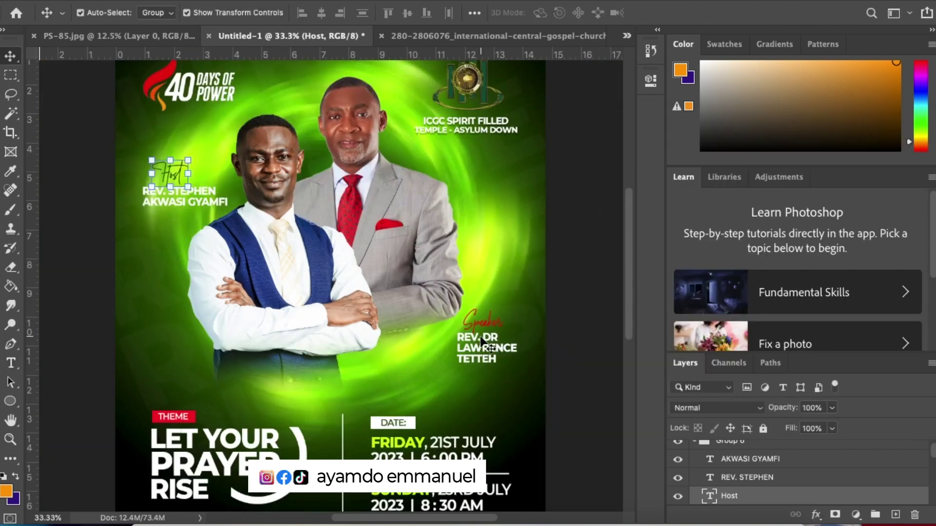
click(509, 357)
Expand the copied speaker group's layers and start editing the Speaker label text
click(694, 468)
click(694, 449)
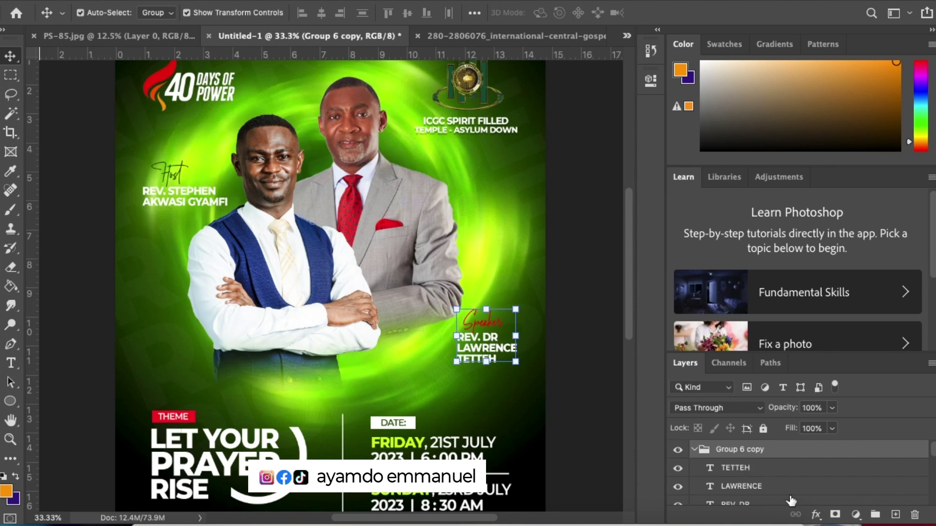
click(708, 505)
scroll(933, 451, down, 1)
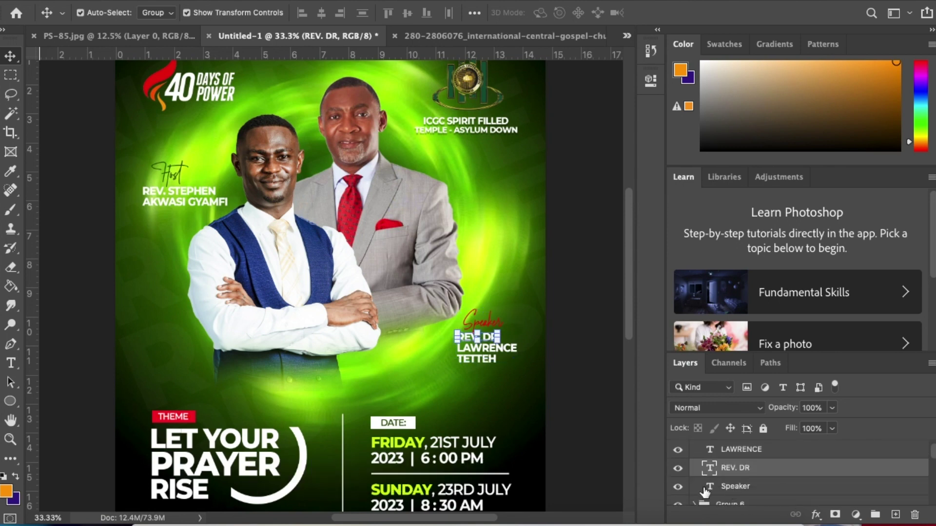
double_click(710, 486)
Colour the Speaker label dark green 274c00, sampled from the Host label, and commit it
click(597, 13)
key(ctrl+plus)
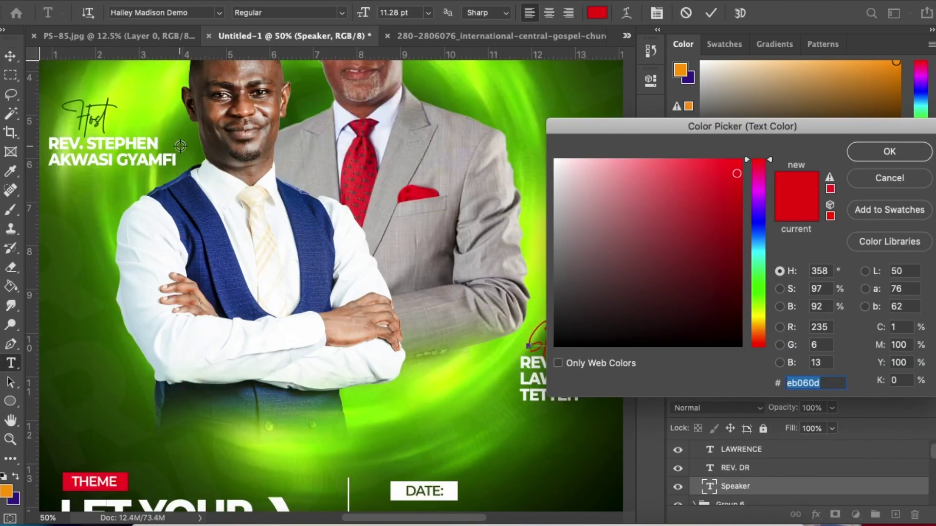
key(ctrl+plus)
drag(363, 518, 332, 518)
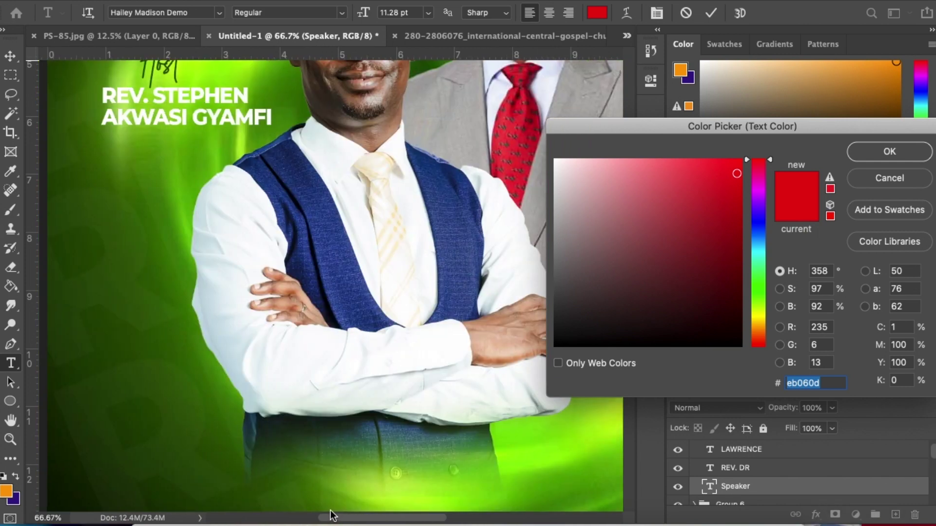
key(ctrl+plus)
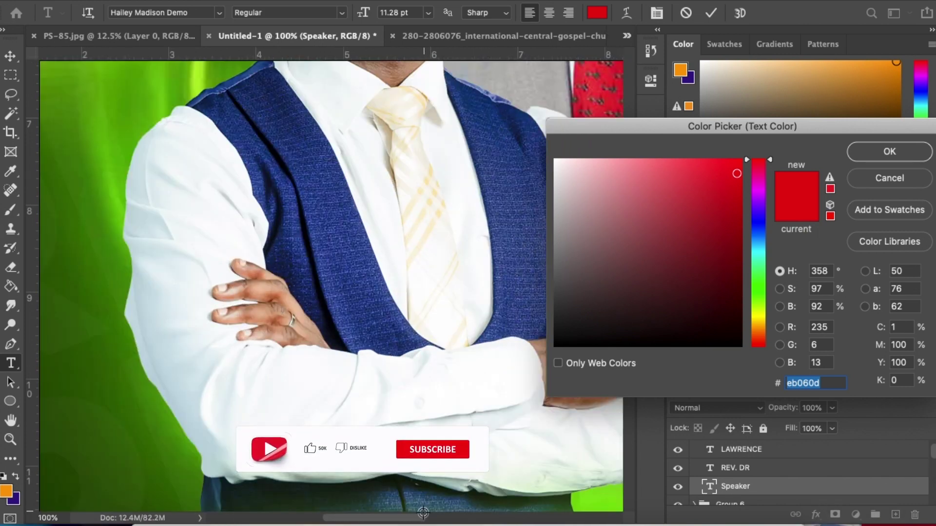
drag(423, 518, 395, 518)
drag(601, 129, 664, 334)
scroll(628, 236, up, 5)
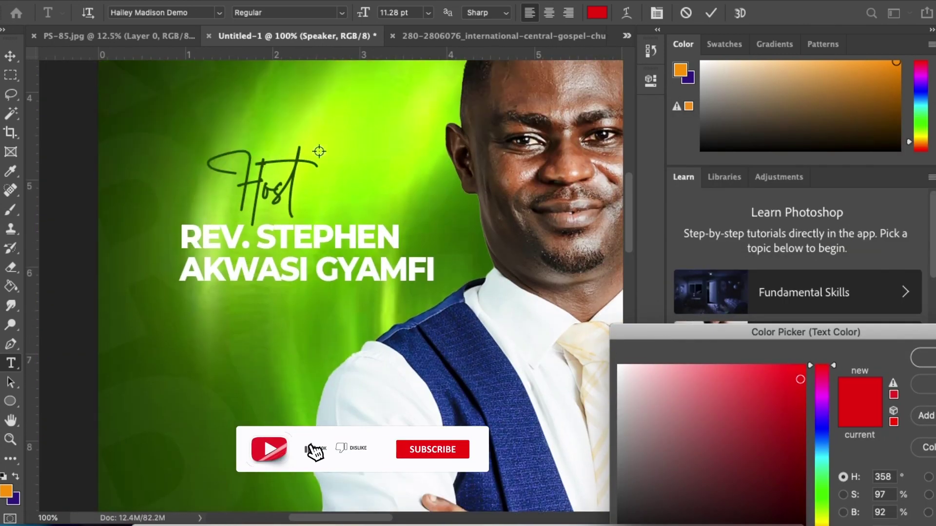
click(247, 168)
click(245, 183)
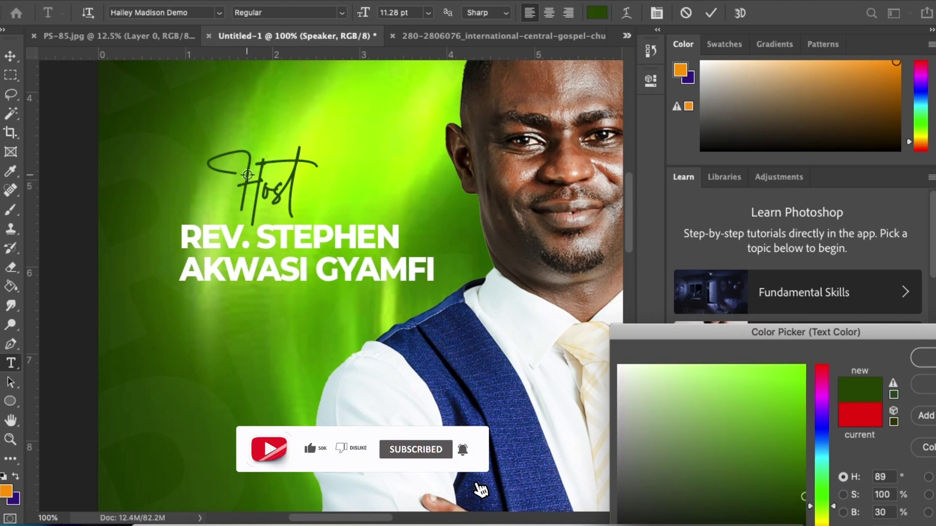
key(ctrl+minus)
key(ctrl+minus)
key(ctrl+minus)
drag(404, 515, 452, 511)
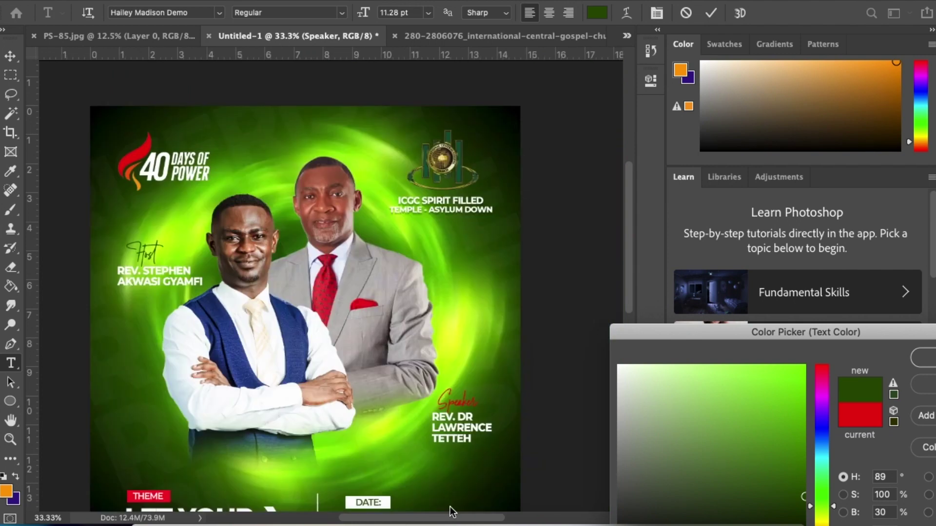
click(932, 365)
key(ctrl+Return)
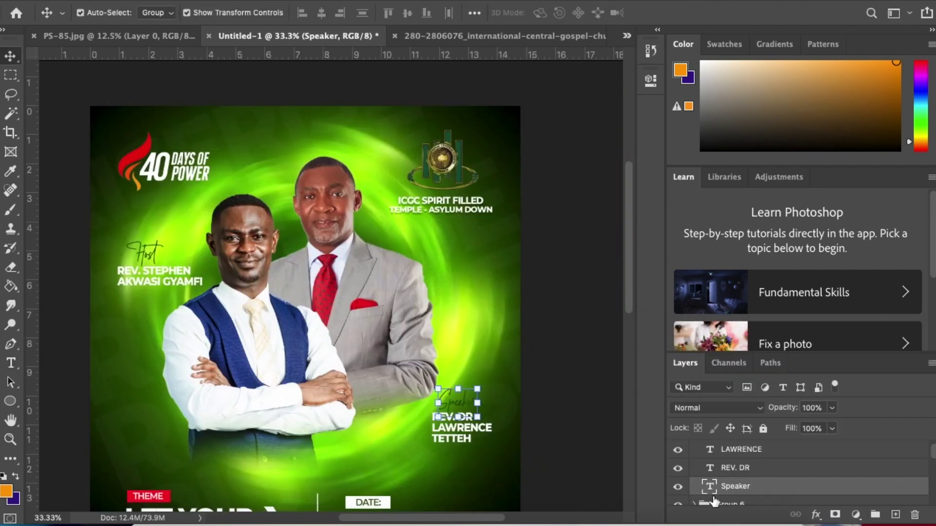
Re-edit the Speaker colour, trying yellow-green, flame red and orange before settling on dark green
double_click(709, 486)
click(597, 13)
click(458, 343)
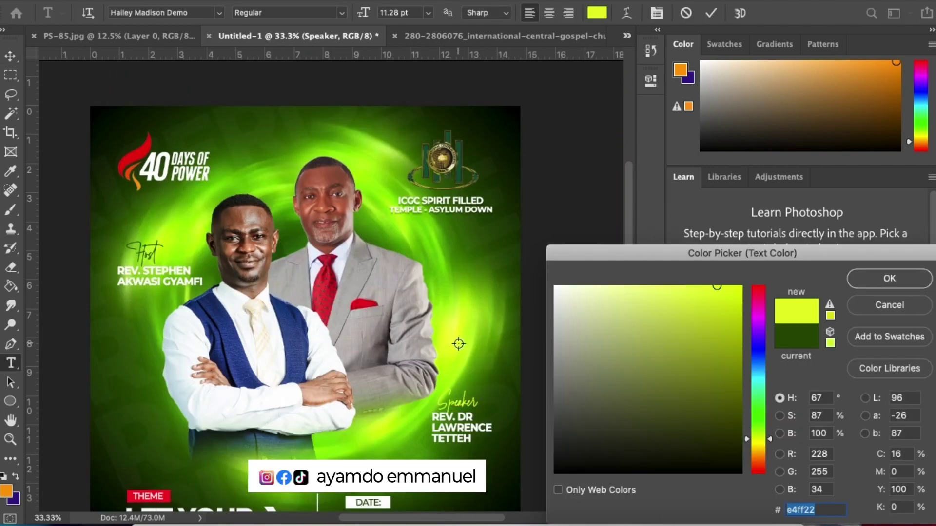
click(141, 153)
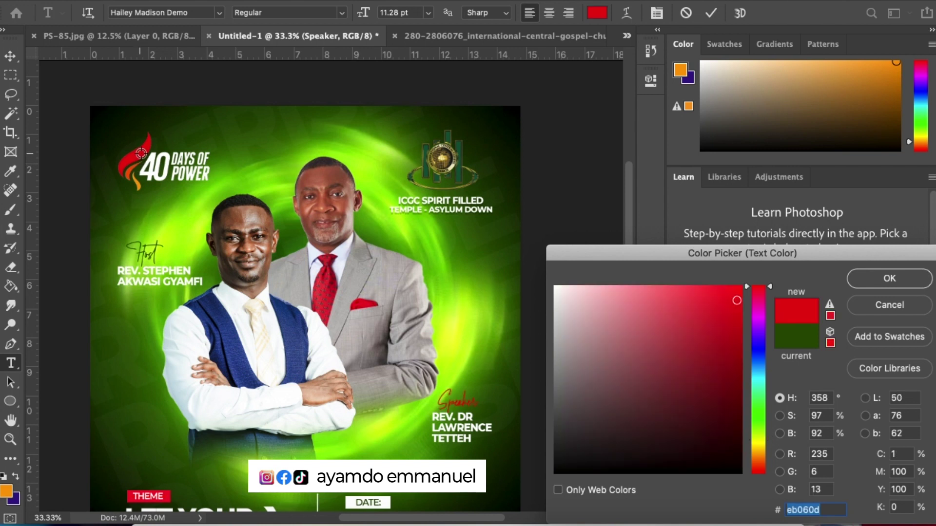
click(129, 178)
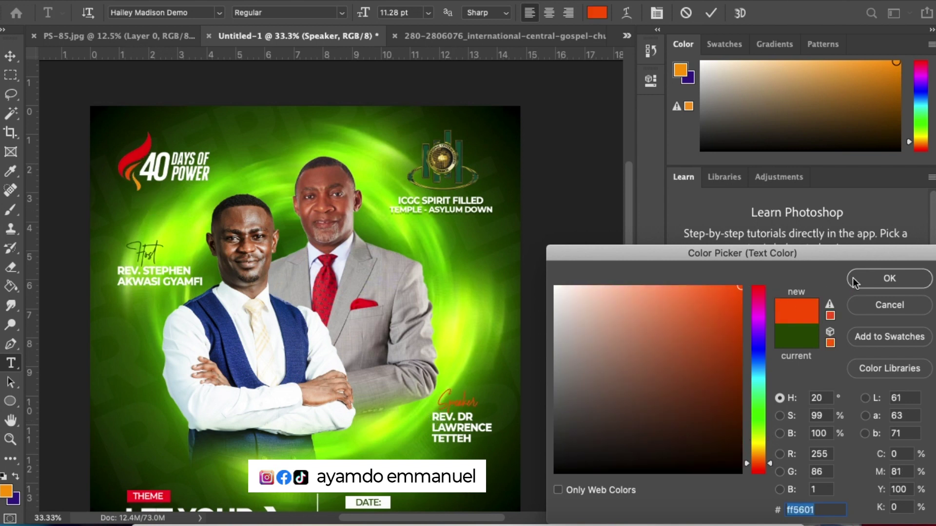
click(512, 432)
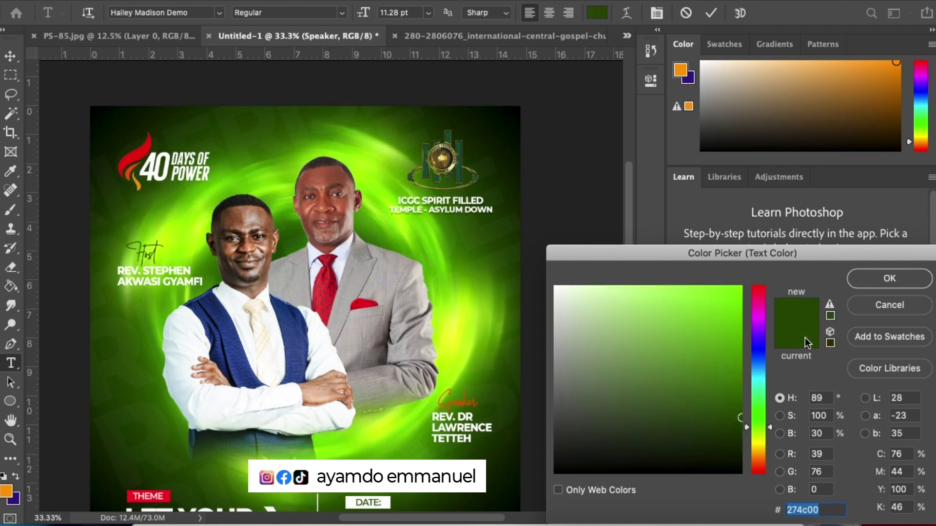
click(890, 279)
key(ctrl+Return)
key(v)
scroll(628, 292, down, 3)
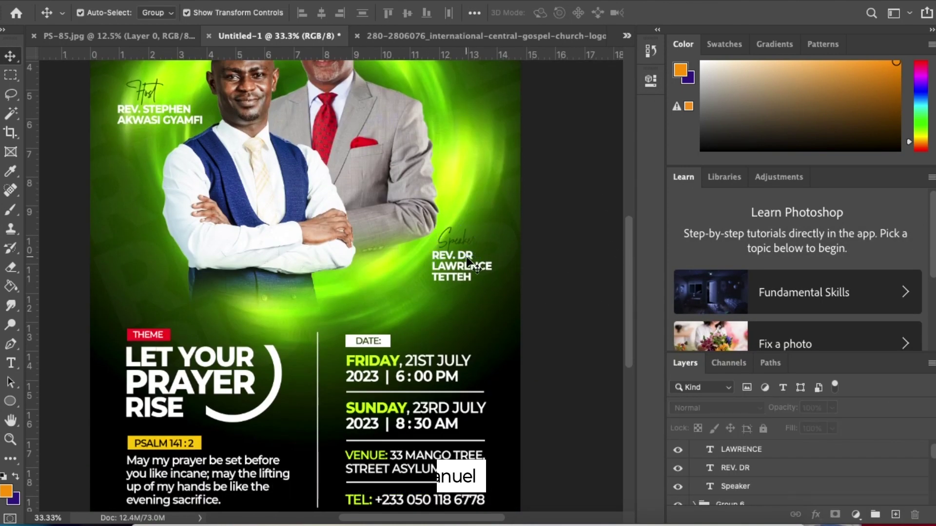
Reposition the speaker's name block up and to the right
mouse_move(457, 262)
mouse_down()
mouse_move(427, 293)
mouse_move(451, 265)
mouse_up()
click(542, 285)
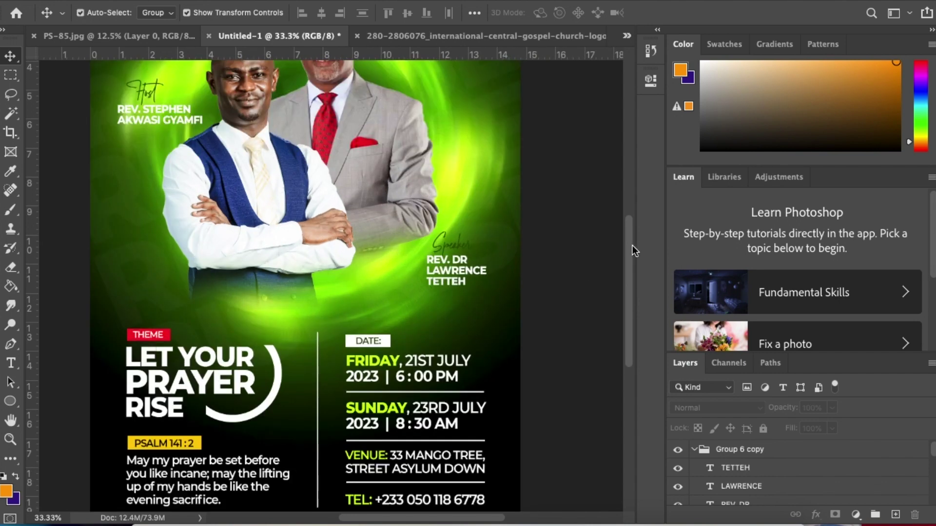
scroll(632, 245, up, 5)
click(396, 278)
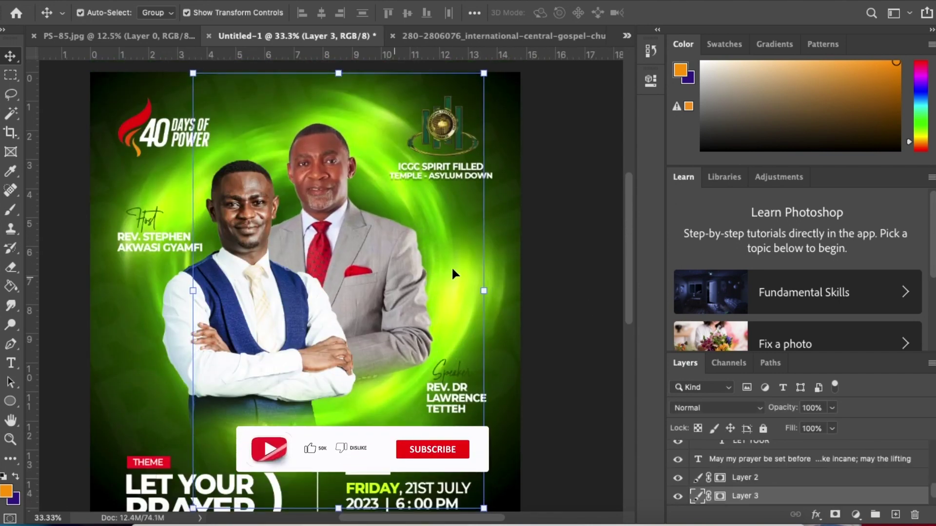
drag(464, 314, 482, 202)
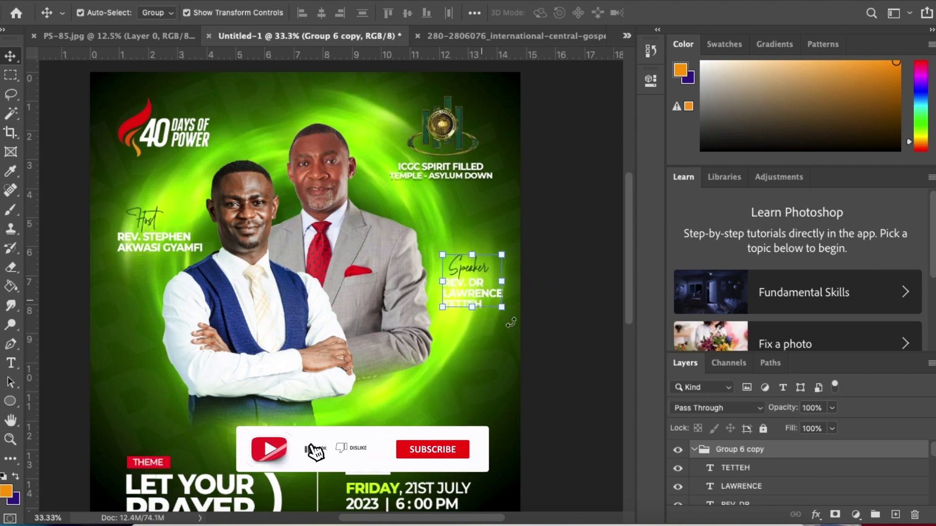
double_click(709, 468)
click(597, 13)
click(367, 201)
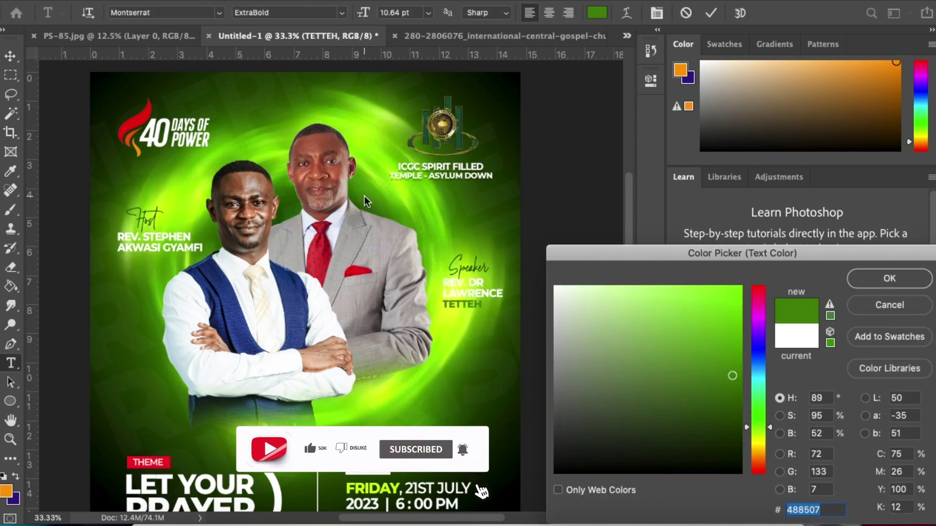
click(555, 472)
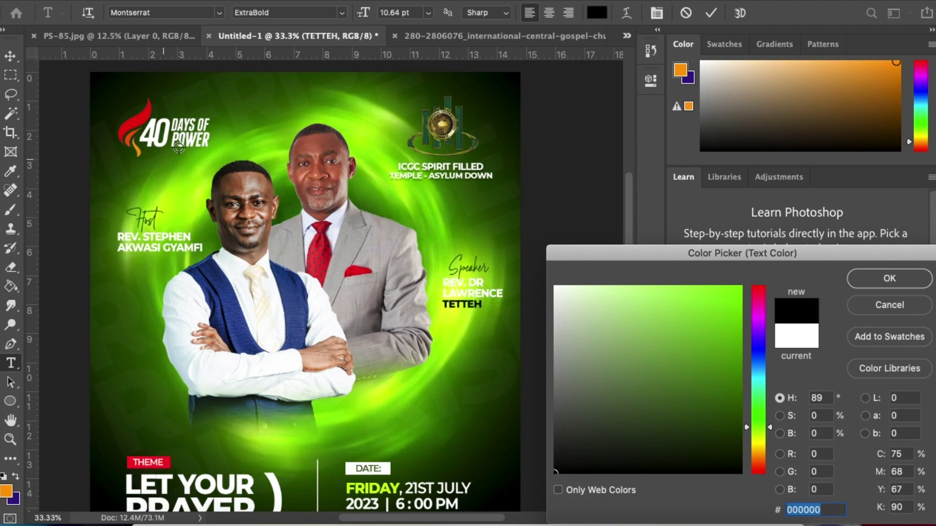
click(133, 163)
click(480, 99)
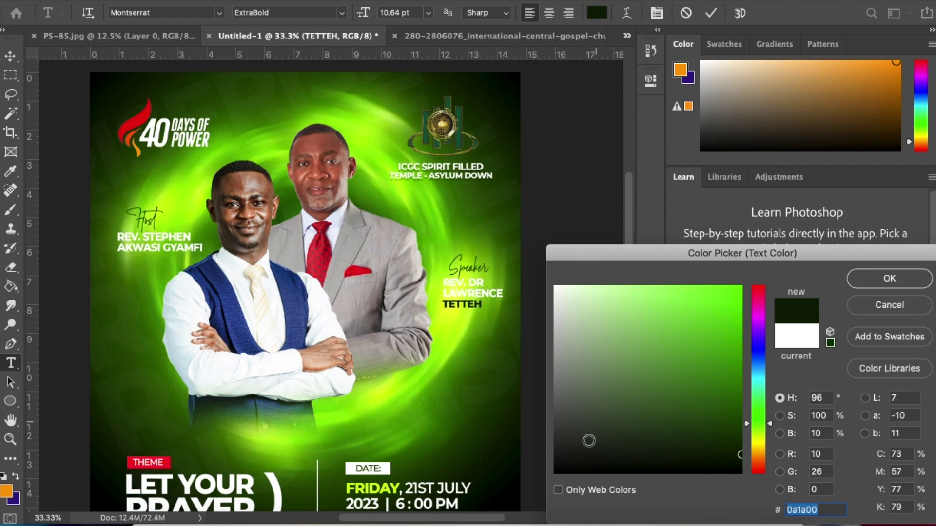
click(555, 472)
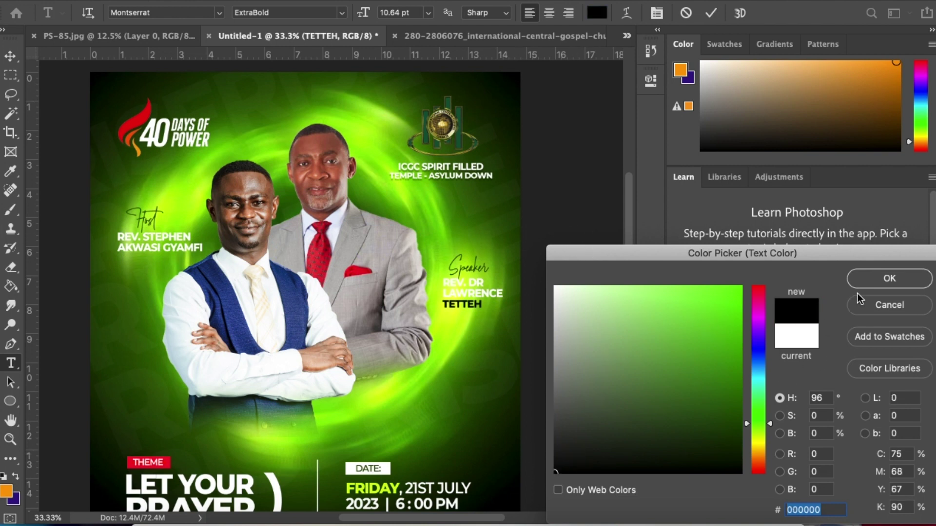
click(873, 280)
key(v)
click(710, 487)
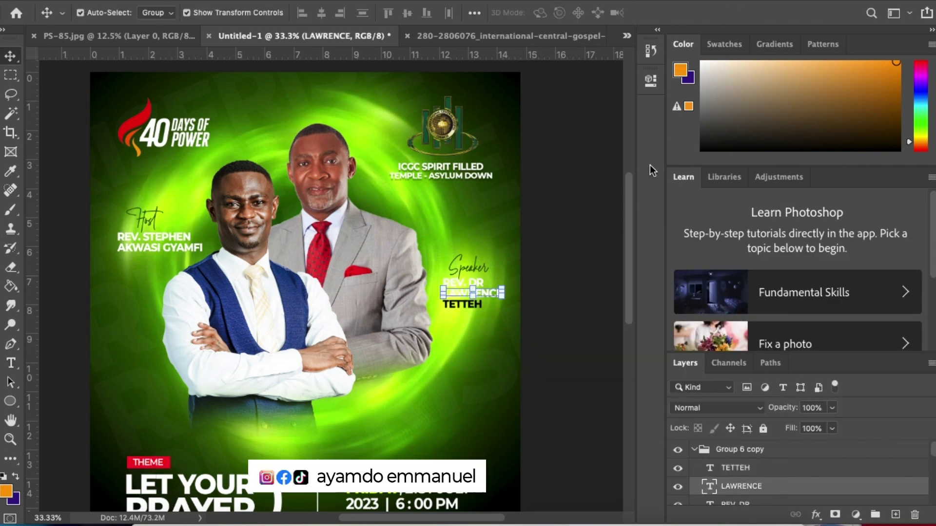
double_click(709, 487)
click(604, 13)
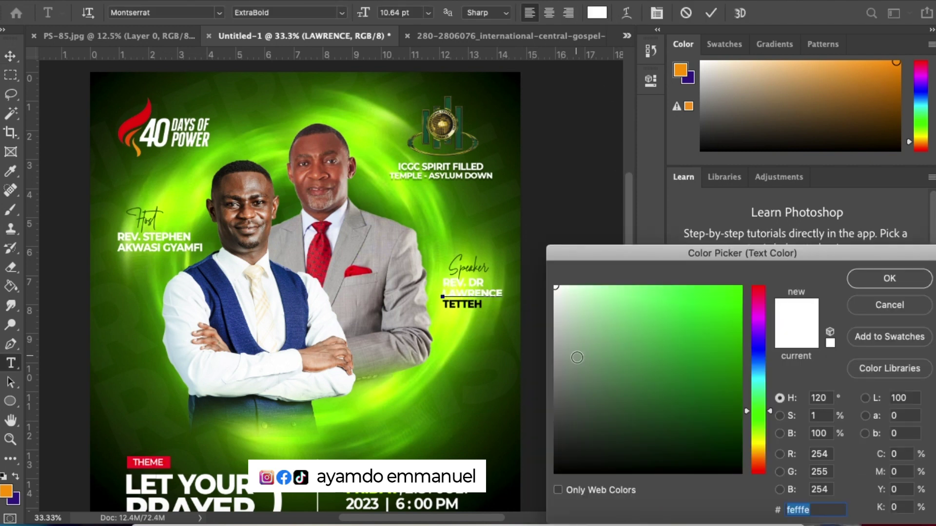
click(872, 280)
key(v)
double_click(710, 504)
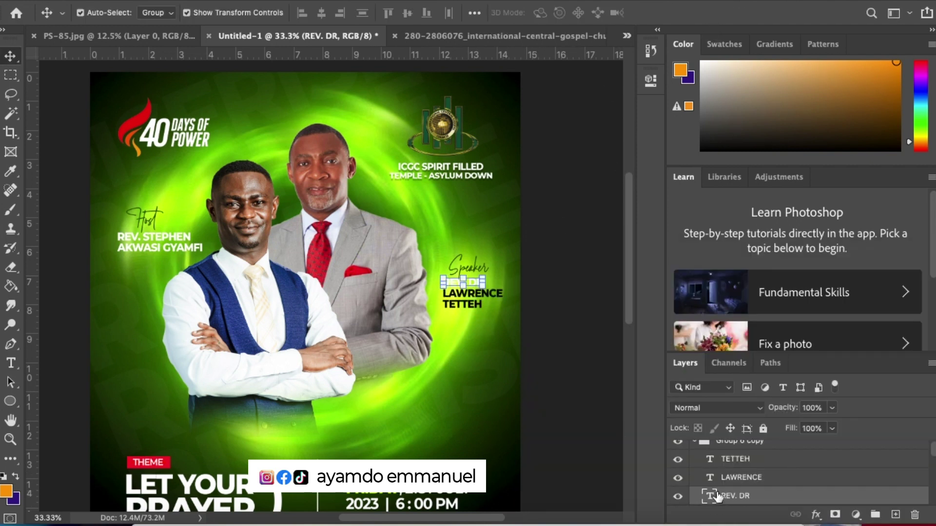
click(597, 13)
drag(609, 414, 511, 494)
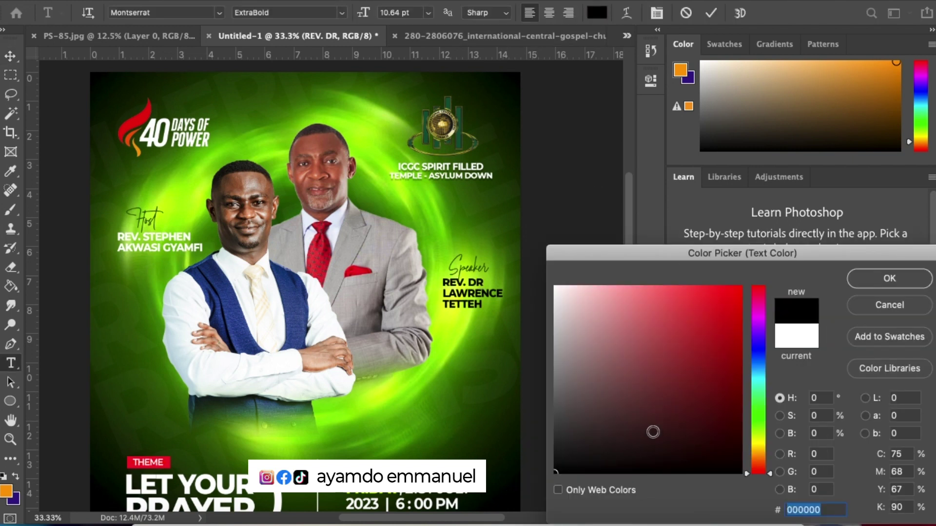
click(917, 283)
key(v)
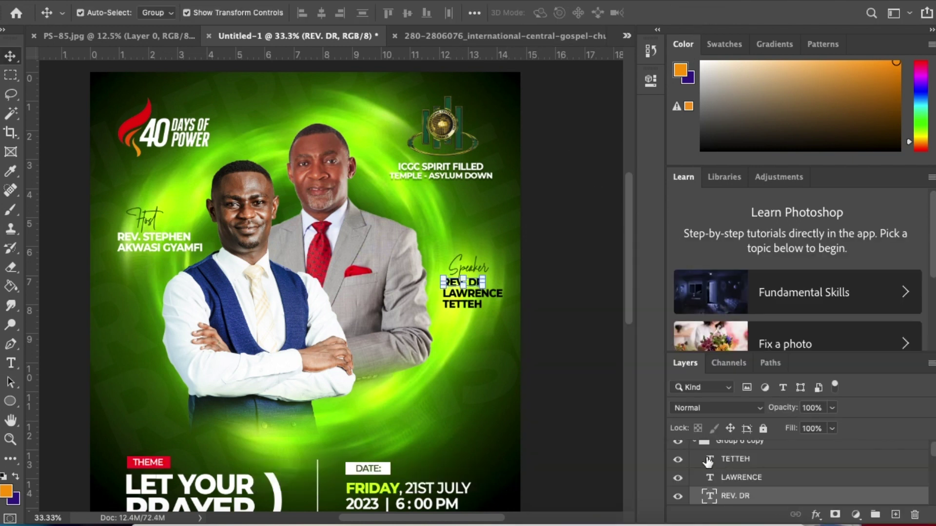
Make the Speaker label red from the flame logo and shift the text block up-left
scroll(799, 478, down, 2)
double_click(710, 495)
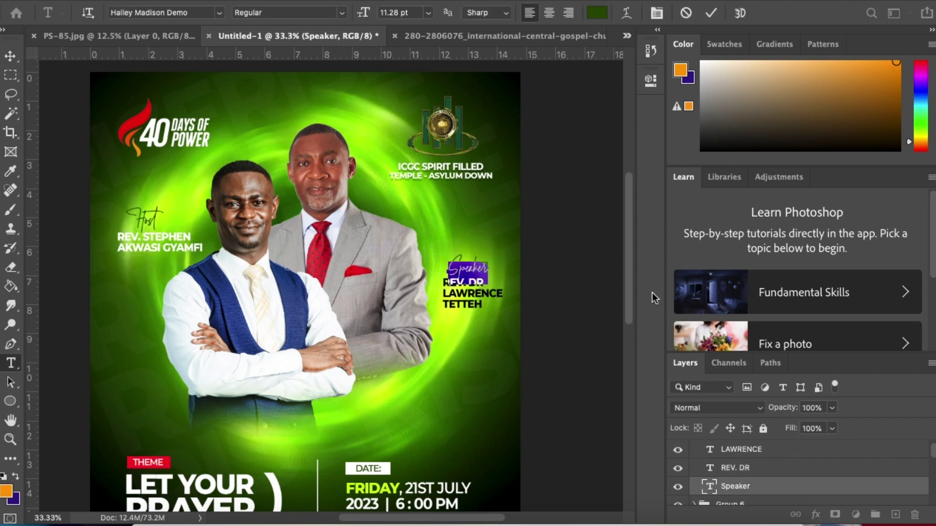
click(597, 13)
click(132, 124)
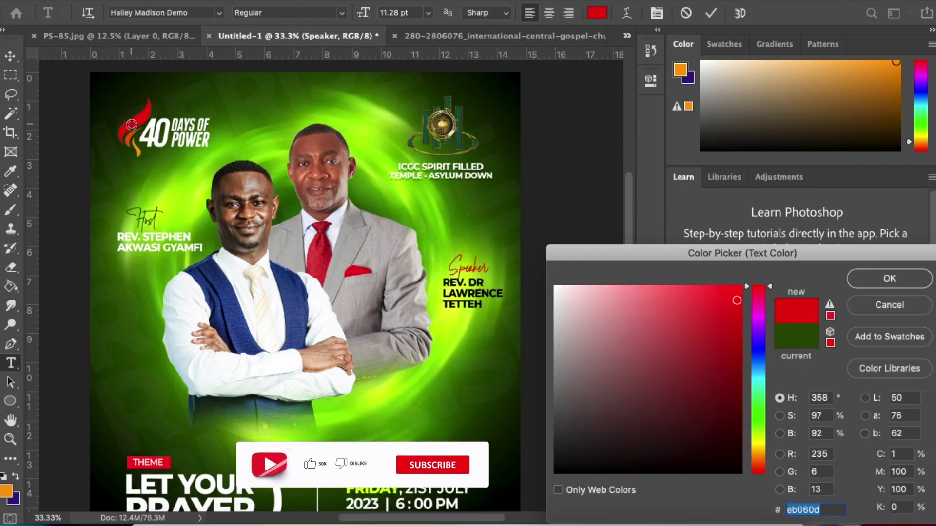
click(862, 284)
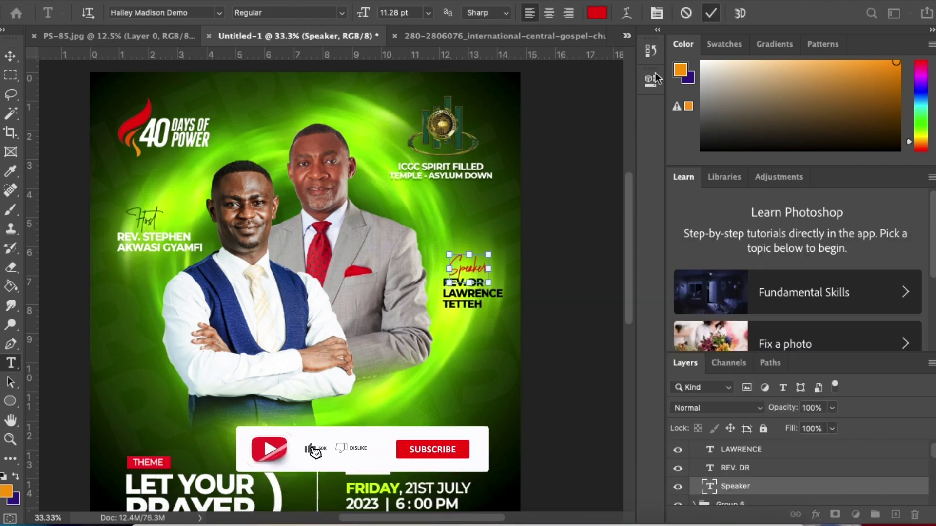
key(v)
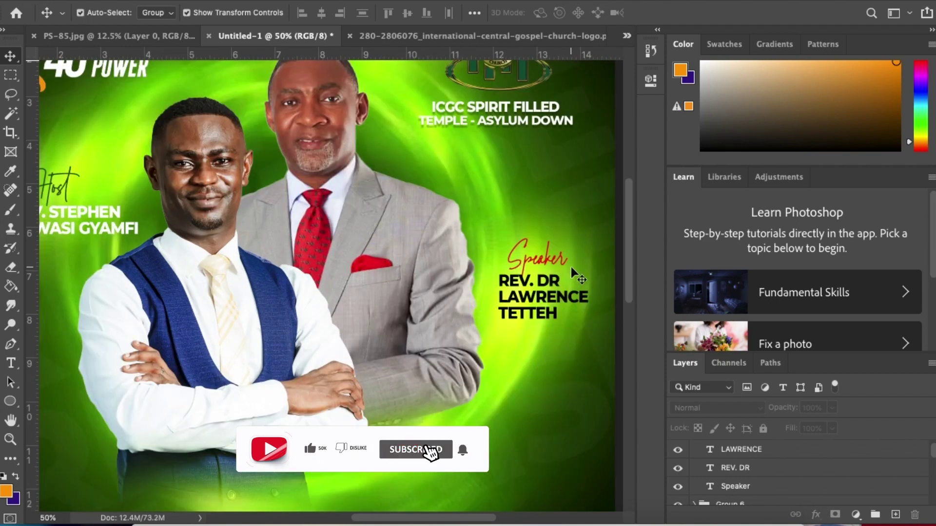
drag(572, 270, 526, 215)
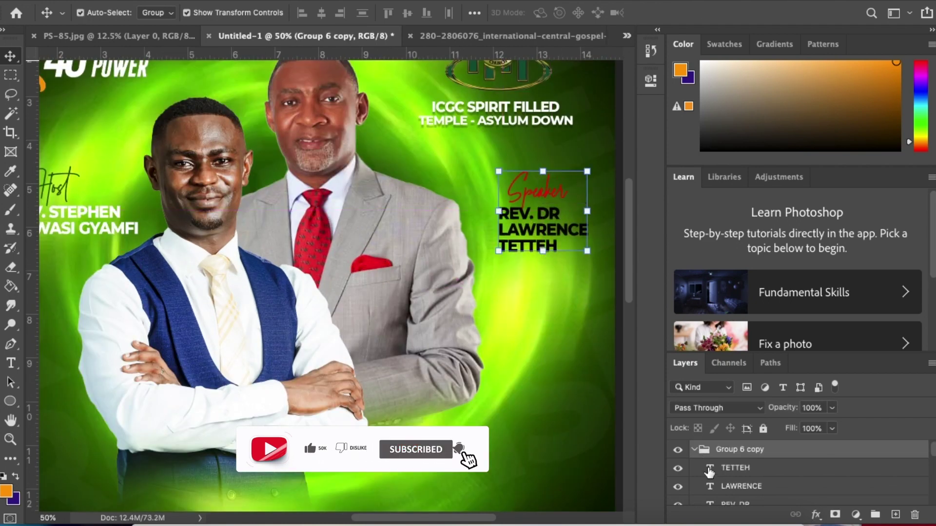
double_click(710, 468)
click(596, 12)
text(ffffff)
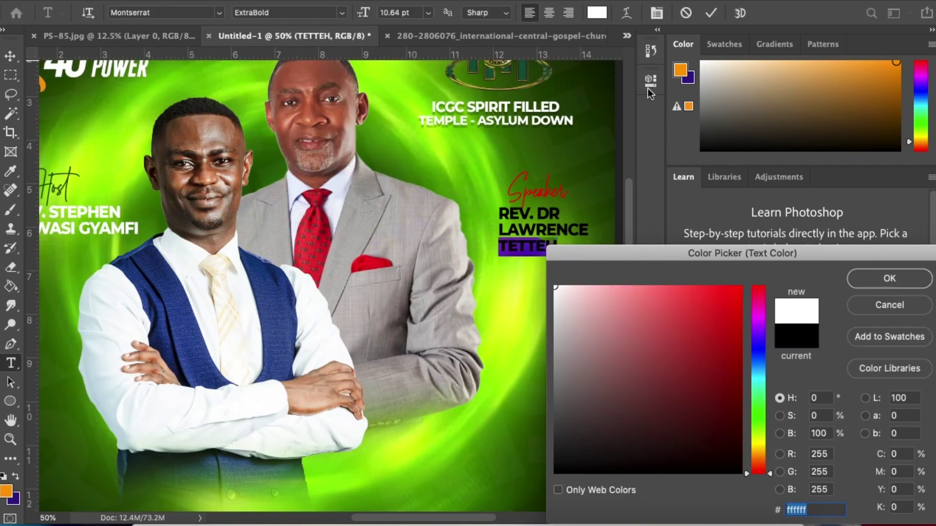
click(889, 278)
key(v)
double_click(710, 486)
click(596, 13)
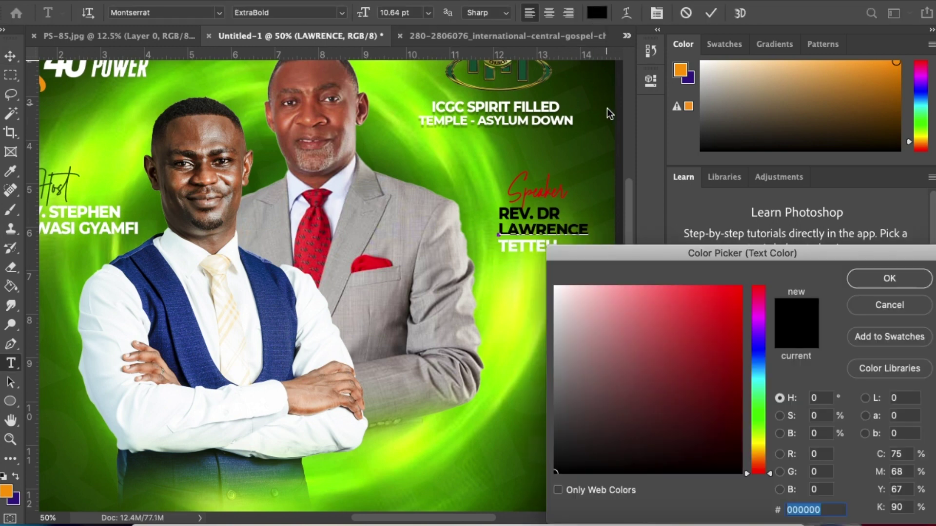
text(ffffff)
click(890, 276)
key(ctrl+Return)
key(v)
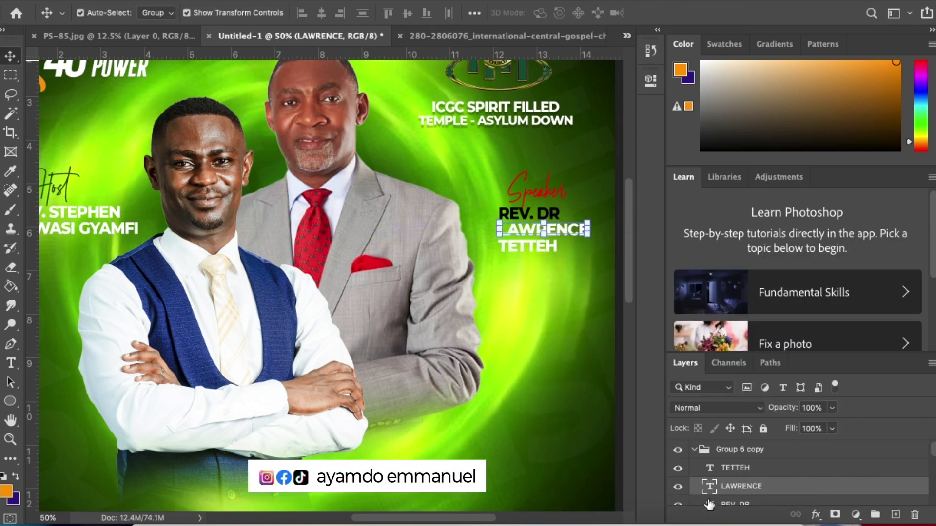
Set REV. DR to white #ffffff and move the name block down beside the speaker
double_click(710, 504)
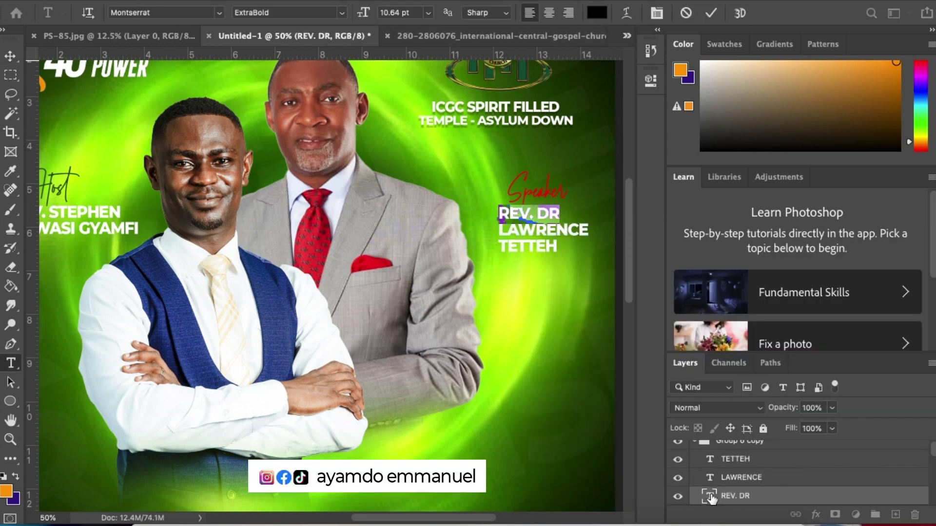
click(593, 13)
text(ffffff)
click(889, 276)
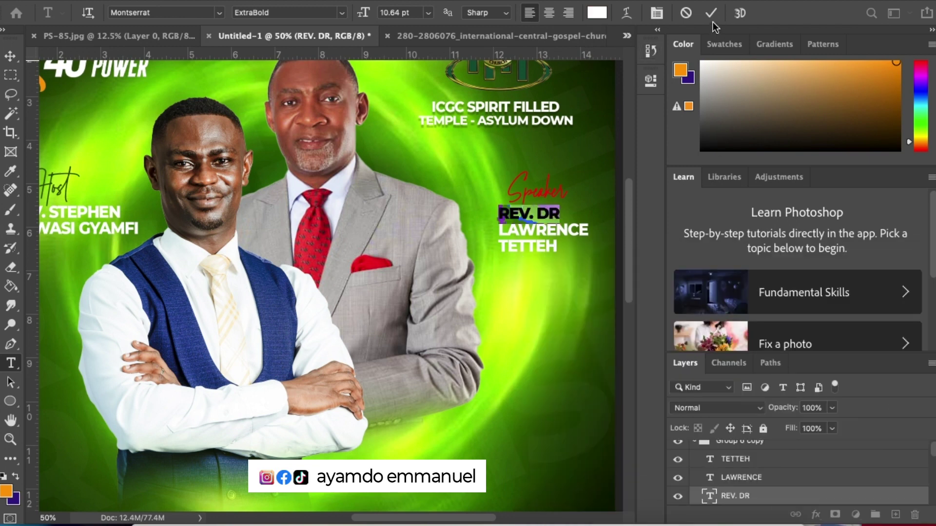
click(711, 14)
key(v)
key(ctrl+minus)
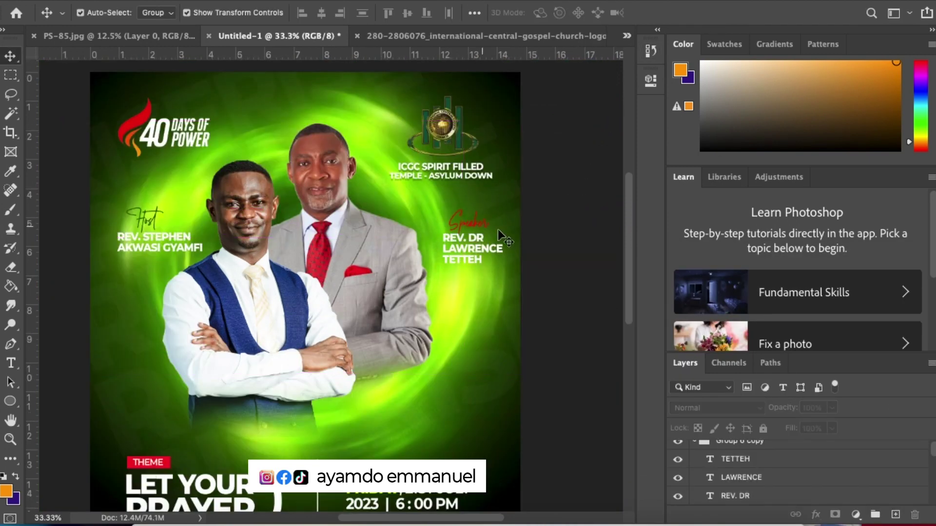
drag(498, 231, 494, 264)
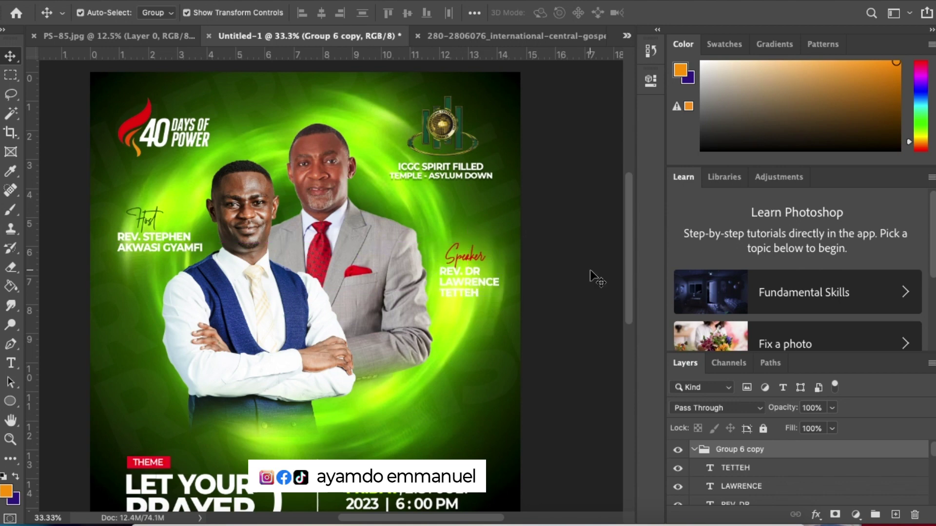
click(577, 314)
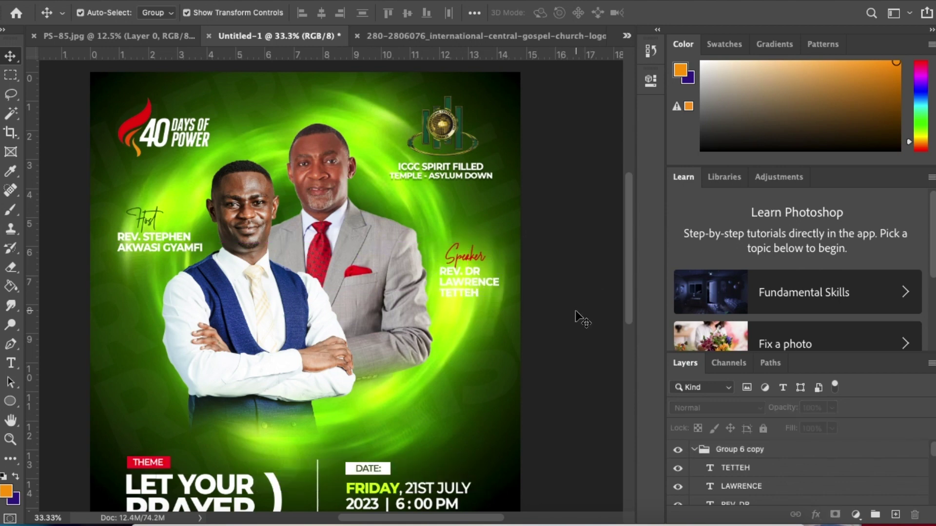
Nudge the speaker name block down-right with Shift+arrows, then drag it lower beside the shoulder
key(ctrl+minus)
key(ctrl+plus)
key(ctrl+minus)
key(ctrl+minus)
key(ctrl+plus)
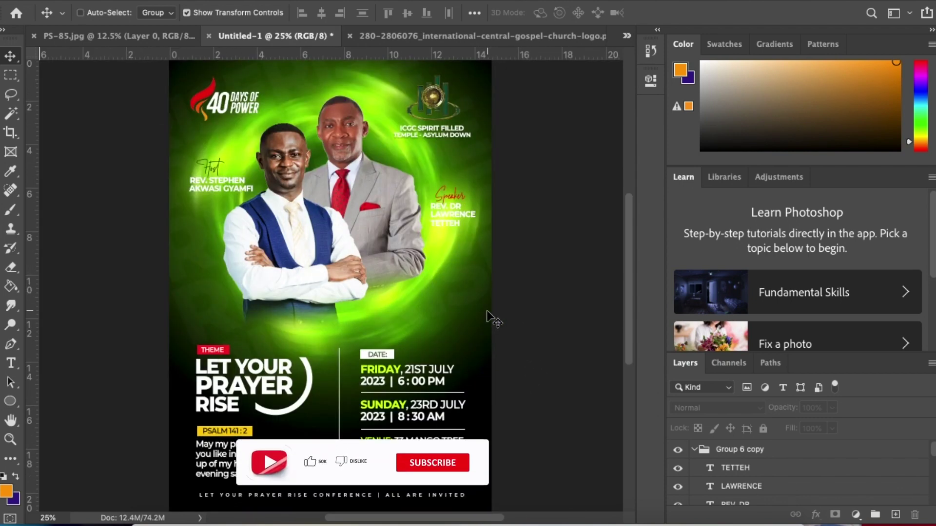
key(shift+Down)
key(shift+Right)
key(shift+Down)
key(shift+Down)
key(shift+Down)
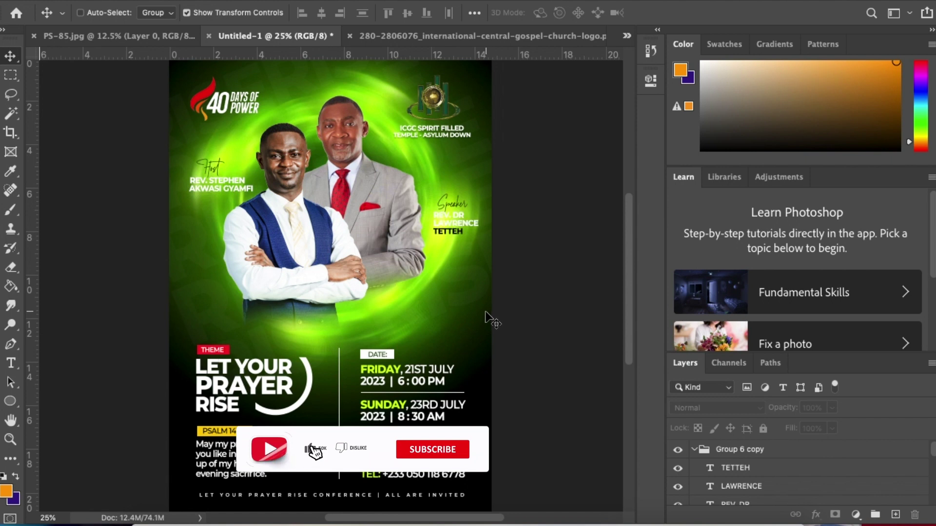
key(shift+Down)
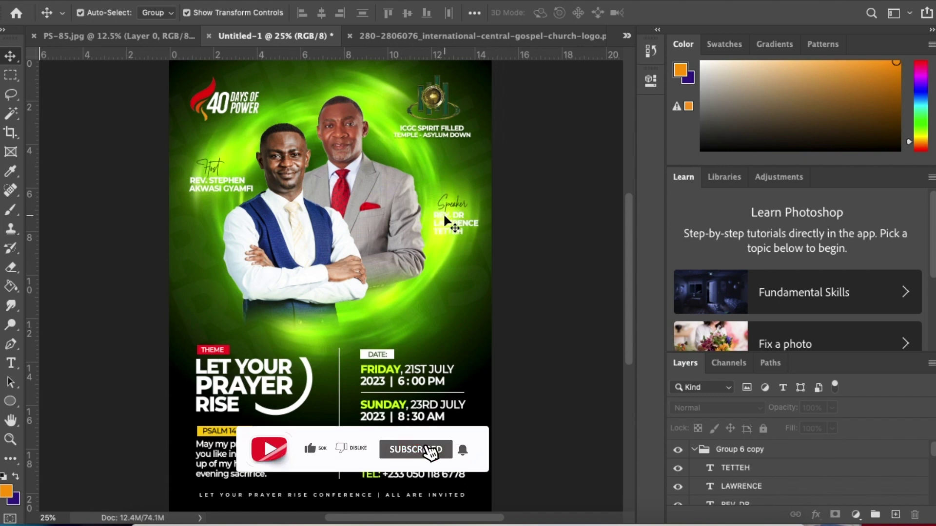
drag(445, 224, 451, 303)
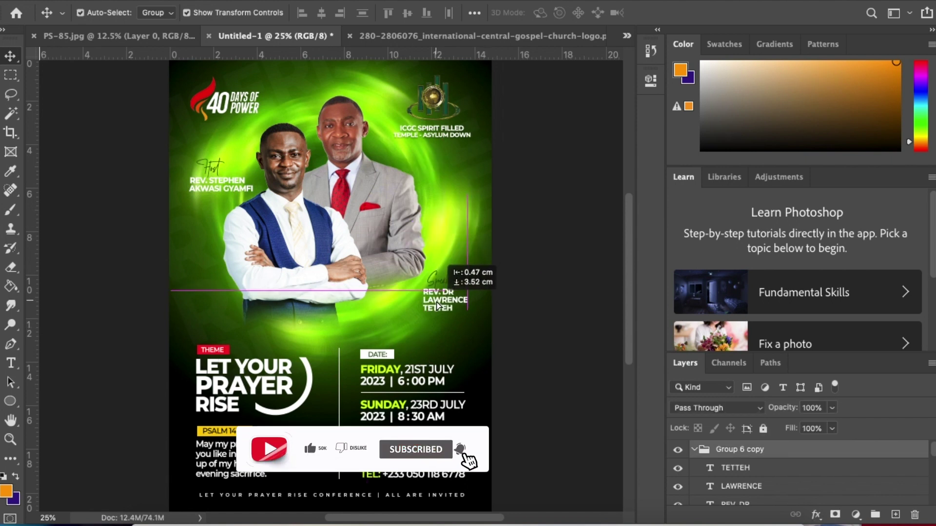
click(449, 245)
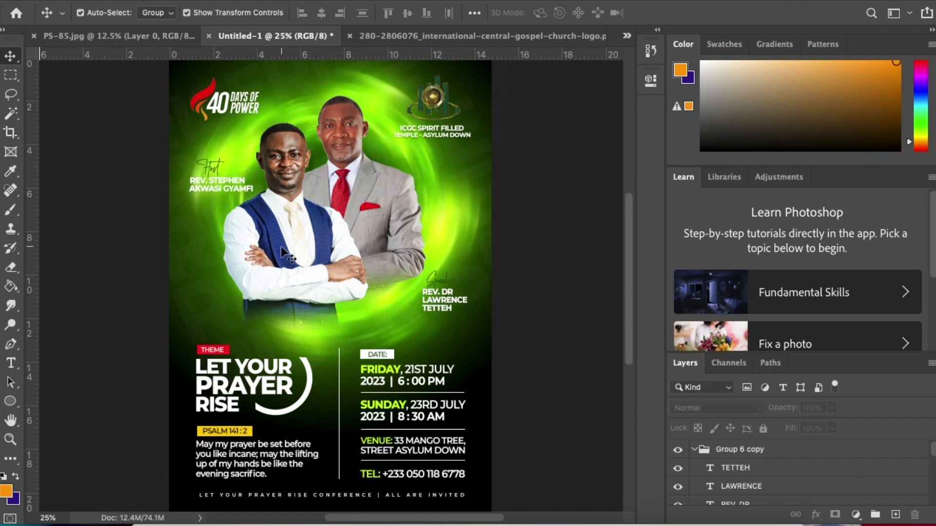
key(ctrl+plus)
Retype the host's name line as STEPHEN and remove STEPHEN from the first line
click(9, 364)
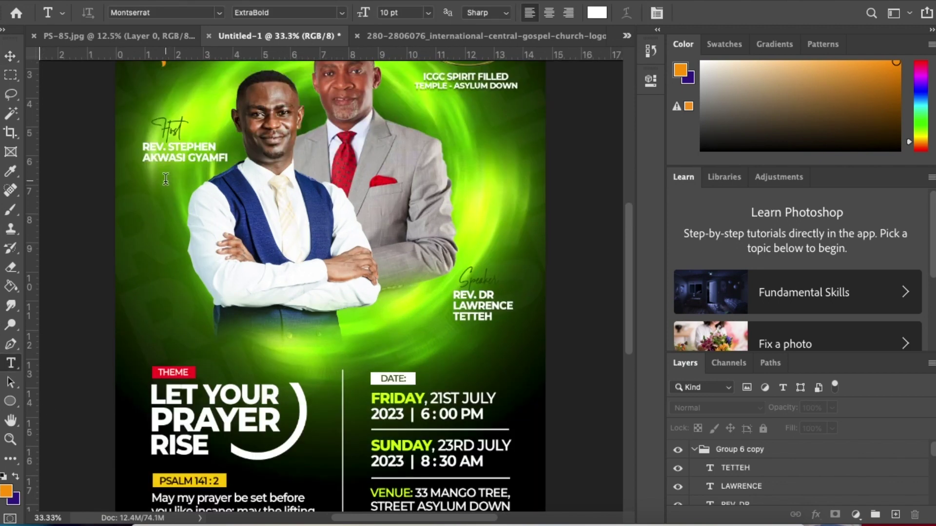
click(190, 151)
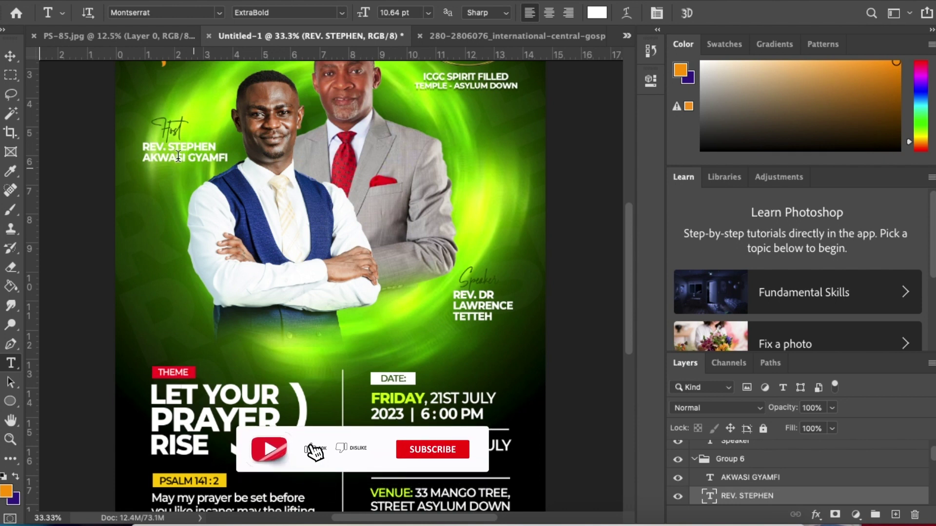
double_click(178, 156)
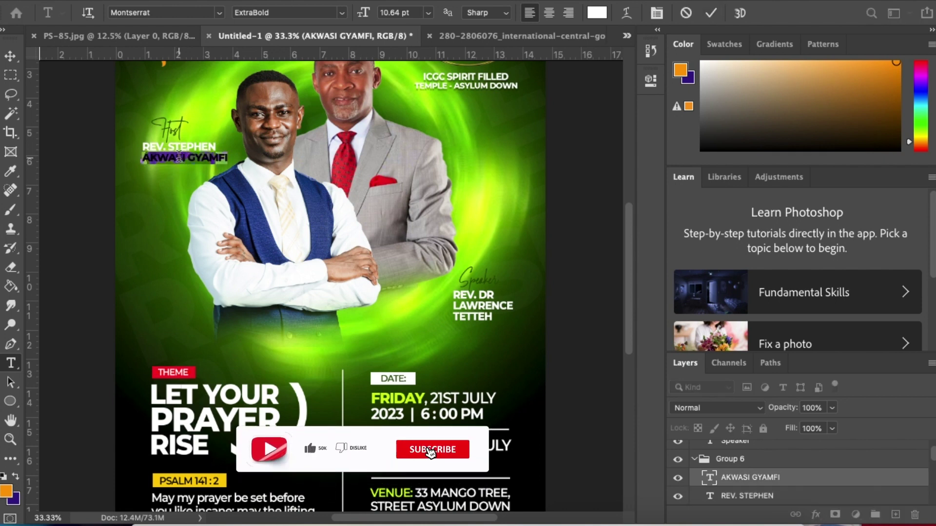
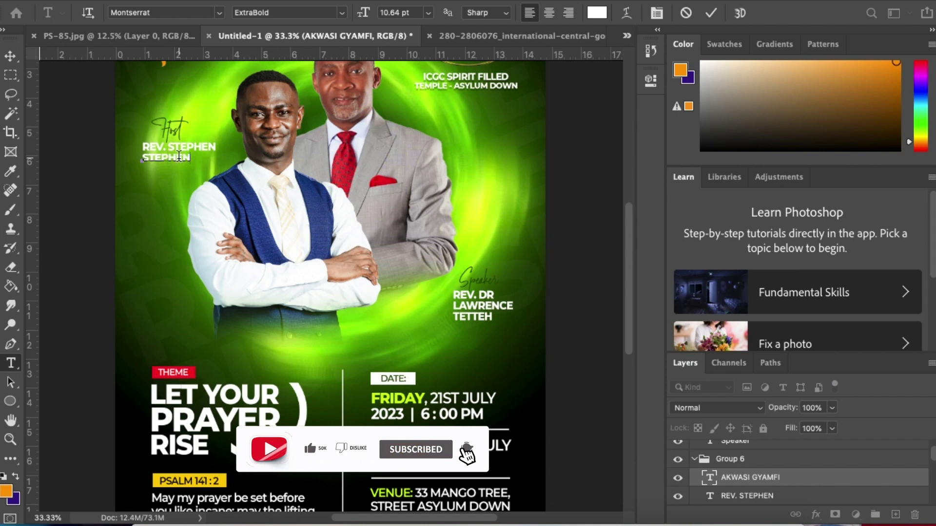
click(711, 13)
double_click(172, 145)
key(BackSpace)
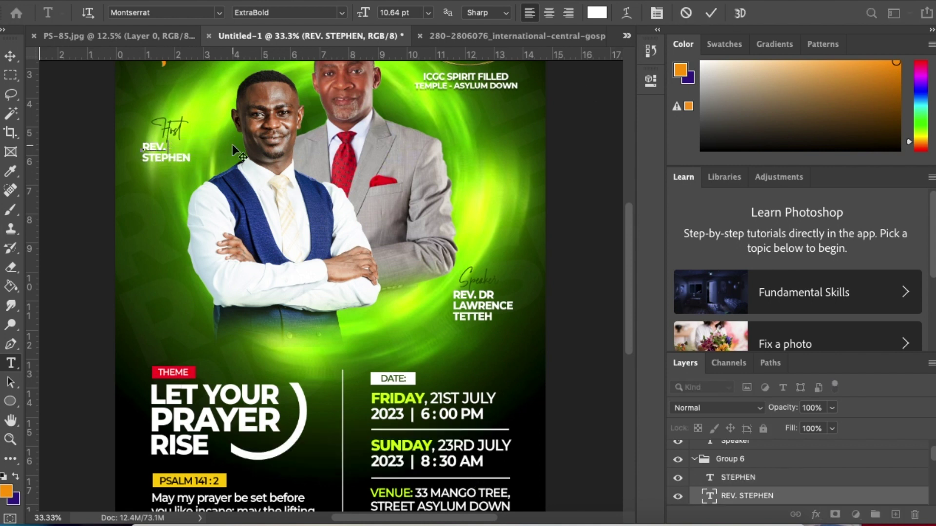
Duplicate the STEPHEN line below itself and change the copy to AKWASI
click(11, 363)
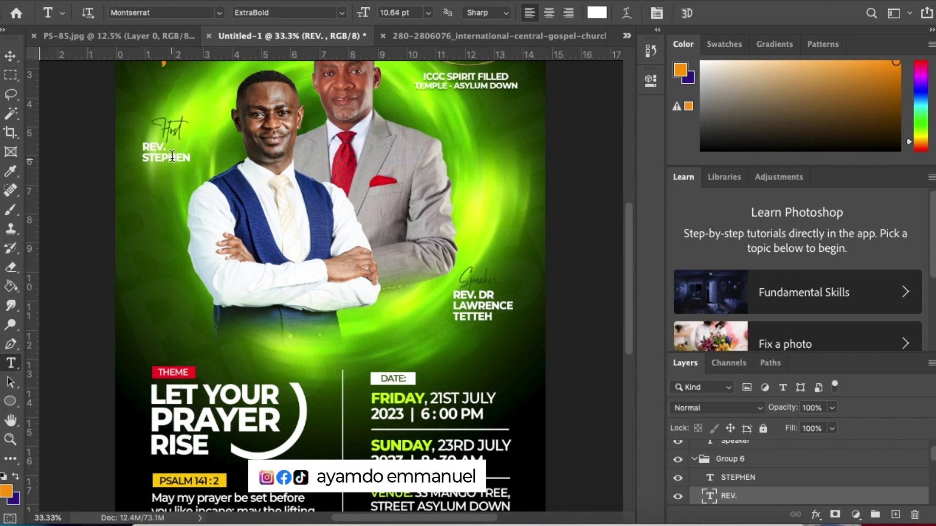
click(165, 157)
key(v)
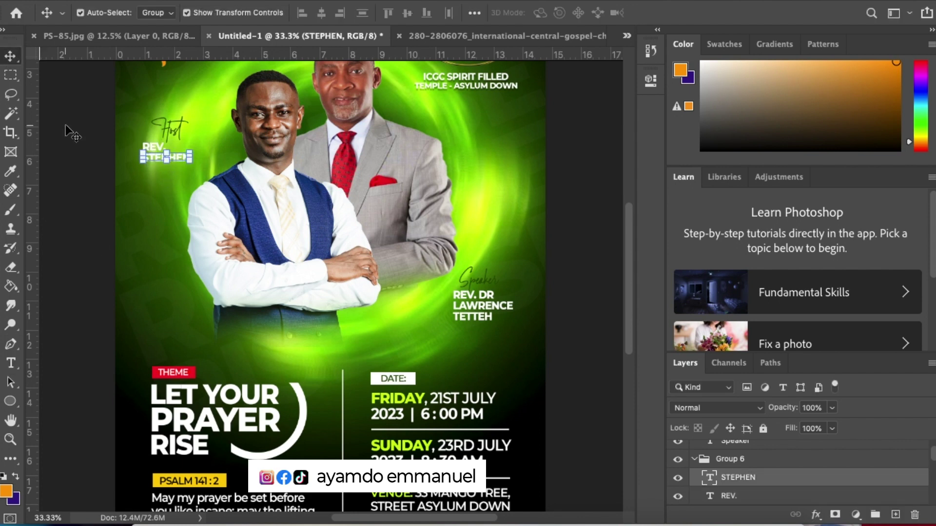
key(ctrl+j)
key(shift+Down)
key(shift+Down)
key(shift+Down)
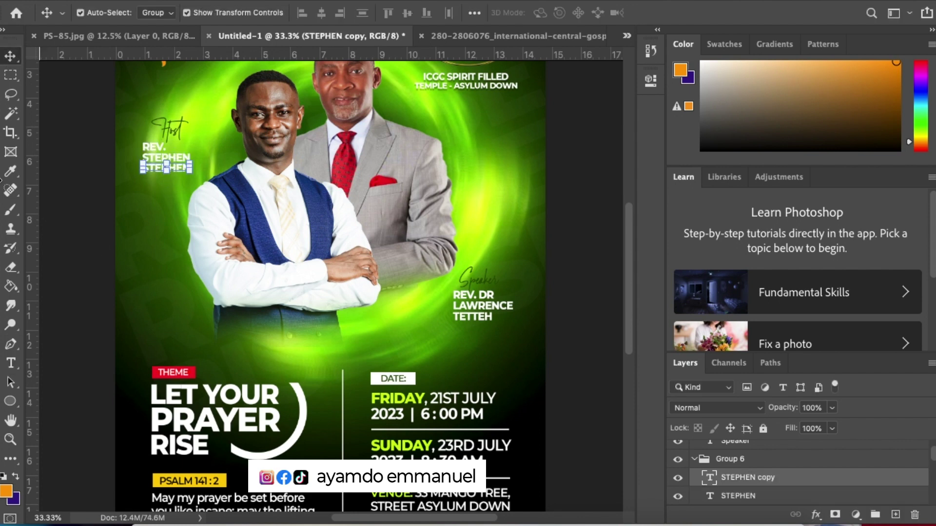
click(11, 364)
double_click(185, 167)
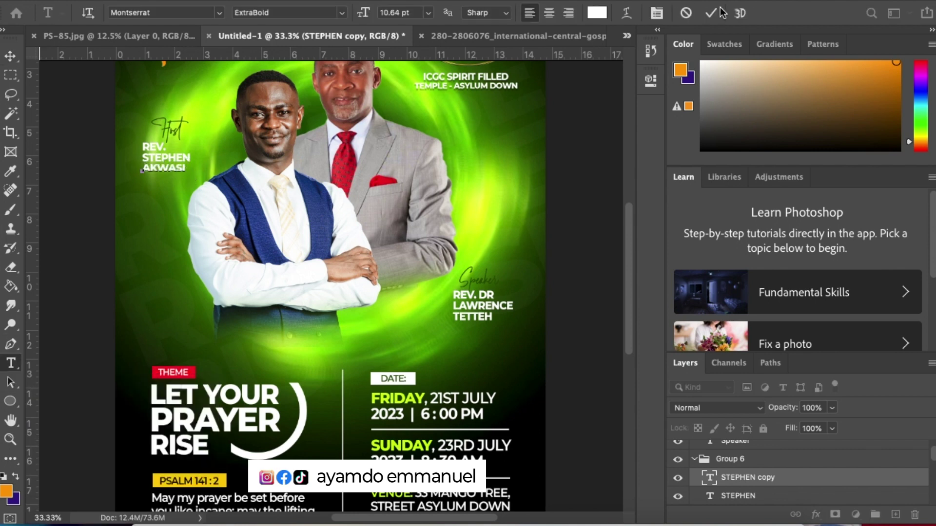
click(712, 14)
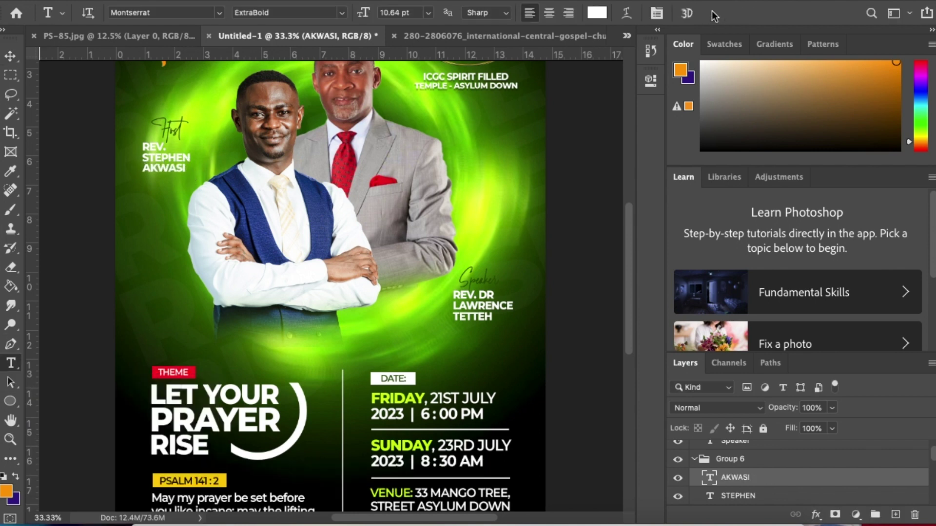
click(11, 58)
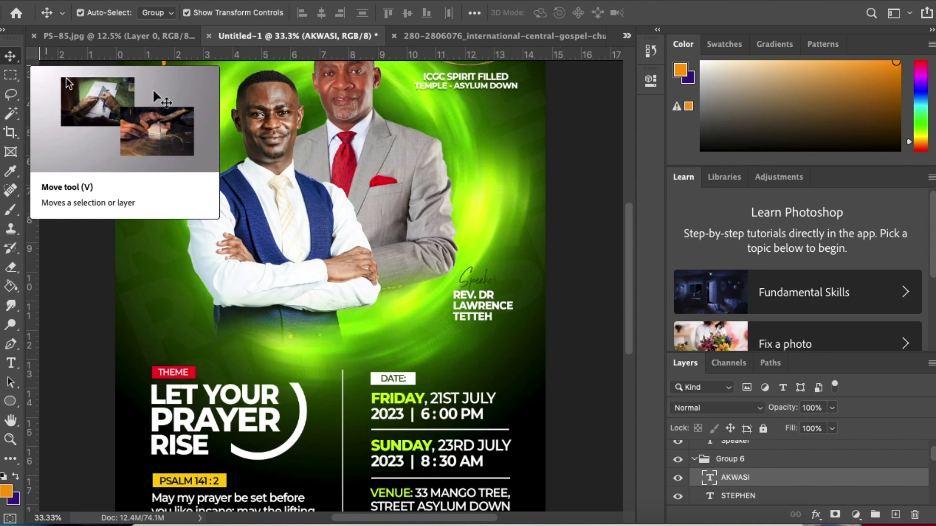
key(alt+Down)
key(shift+Down)
key(shift+Down)
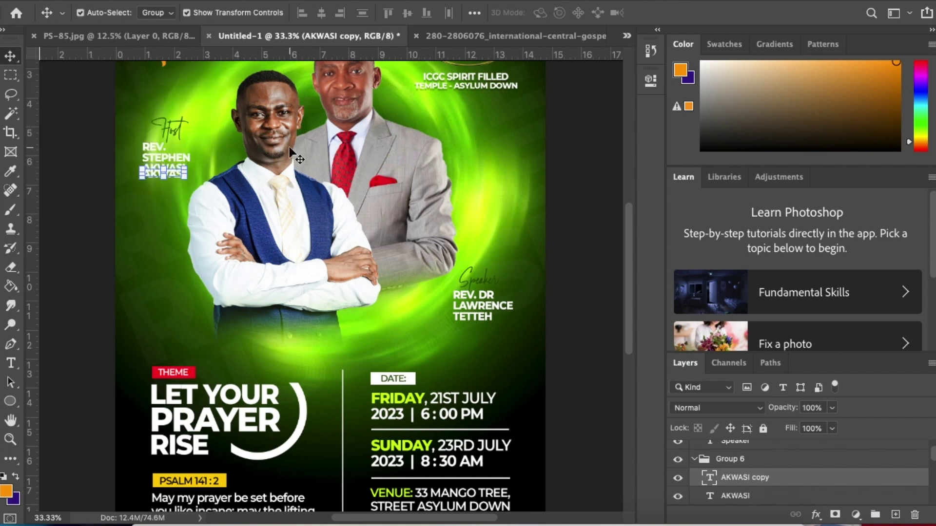
key(shift+Down)
key(shift+Down)
key(shift+Down)
key(t)
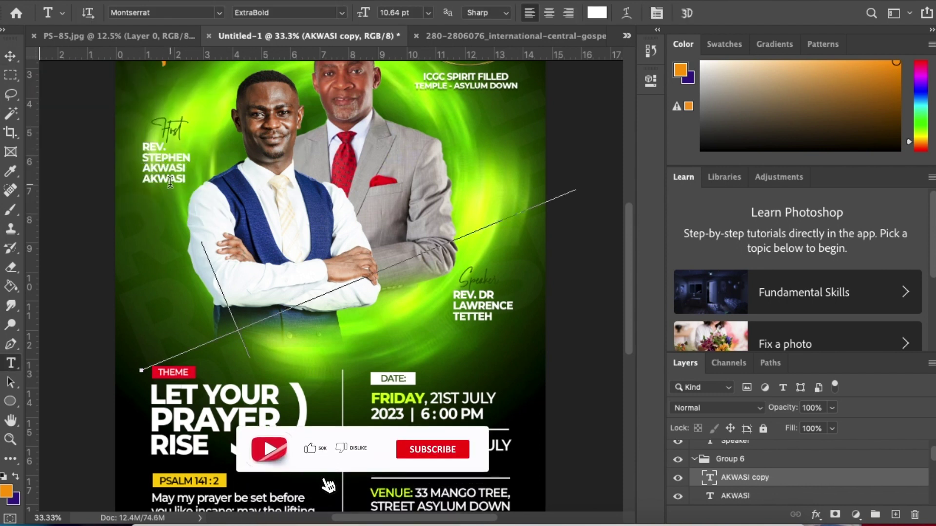
key(alt+bracketleft)
key(alt+bracketleft)
key(alt+bracketleft)
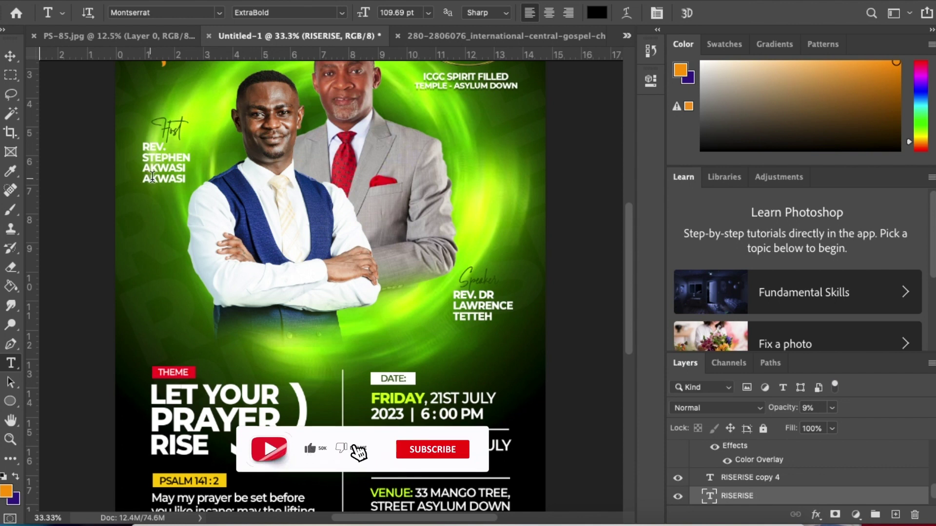
double_click(146, 176)
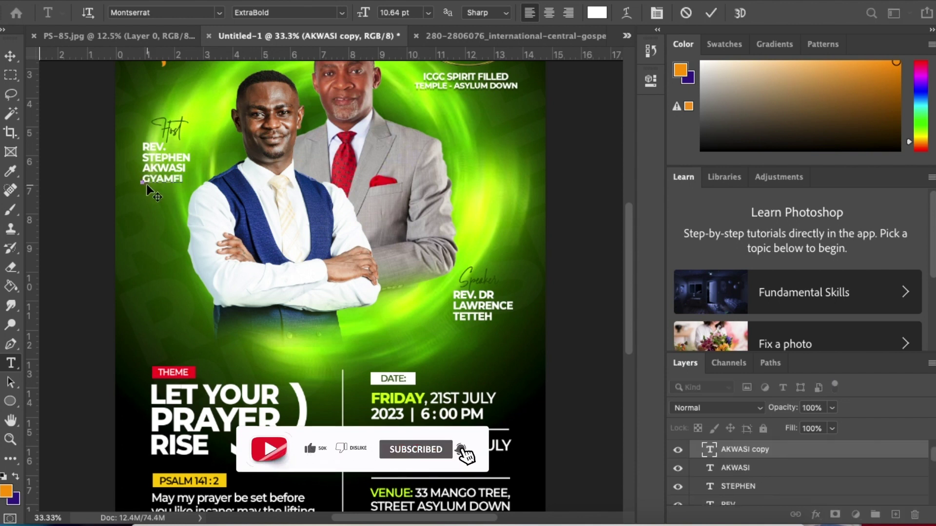
key(ctrl+Return)
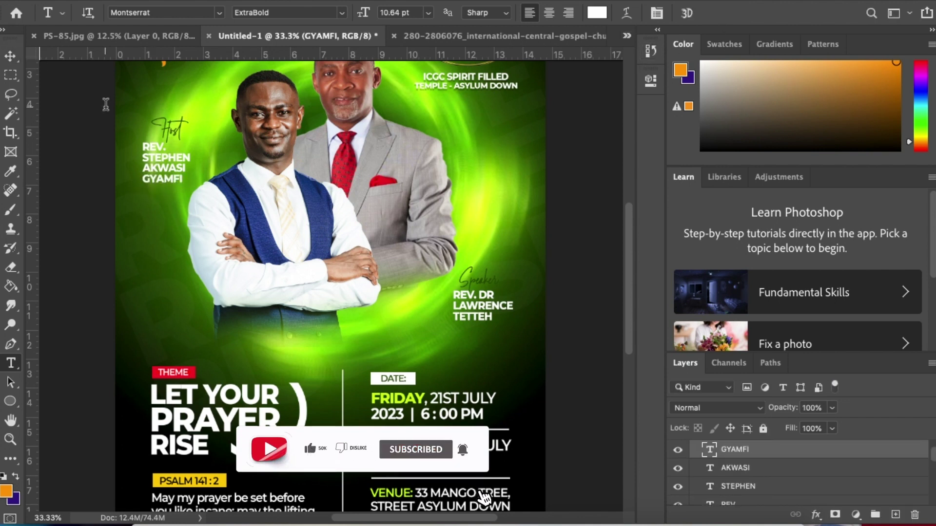
Nudge the script Host label slightly right and down above the name block
click(180, 121)
drag(197, 125, 202, 131)
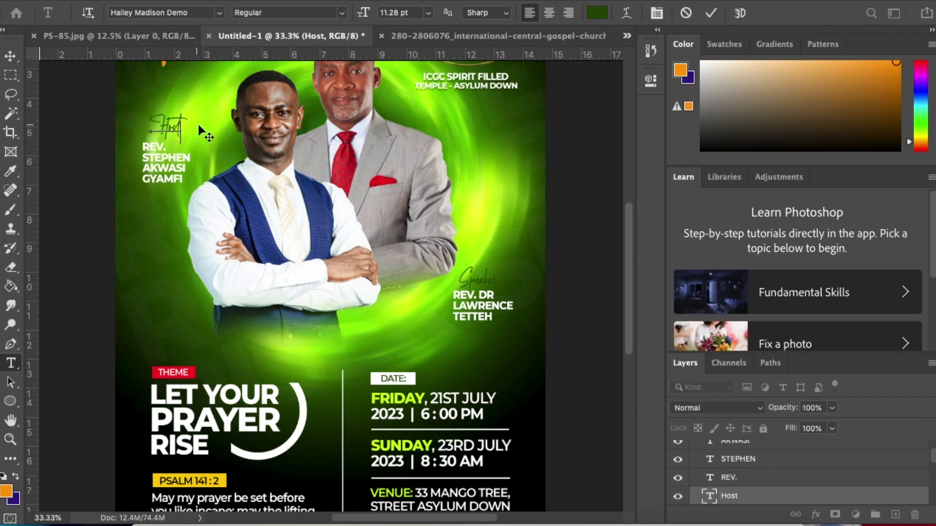
key(ctrl+Return)
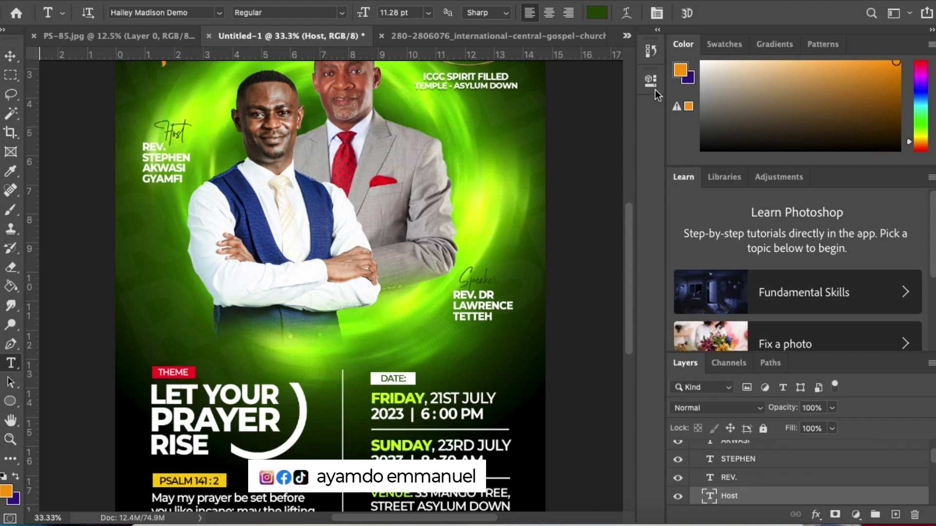
Add a 17% opacity drop shadow to the host name group (Group 6)
key(v)
click(170, 175)
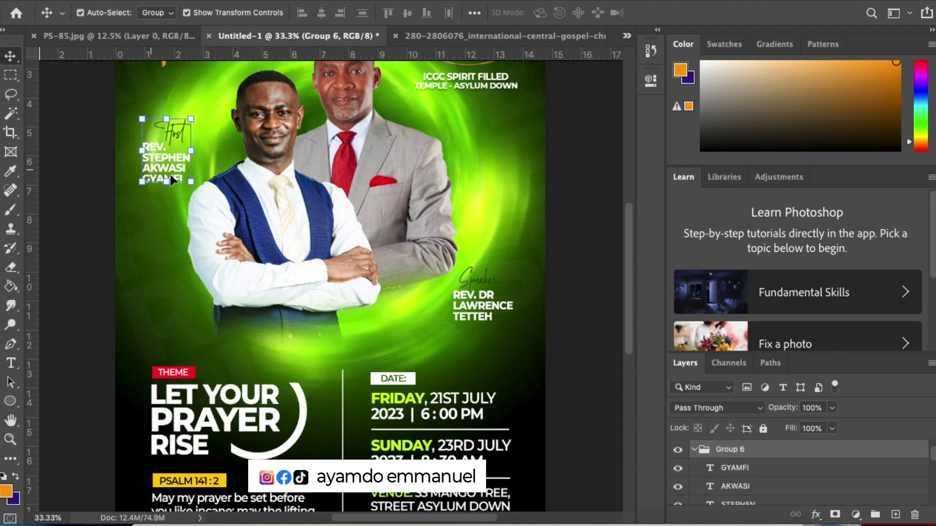
click(694, 449)
right_click(734, 449)
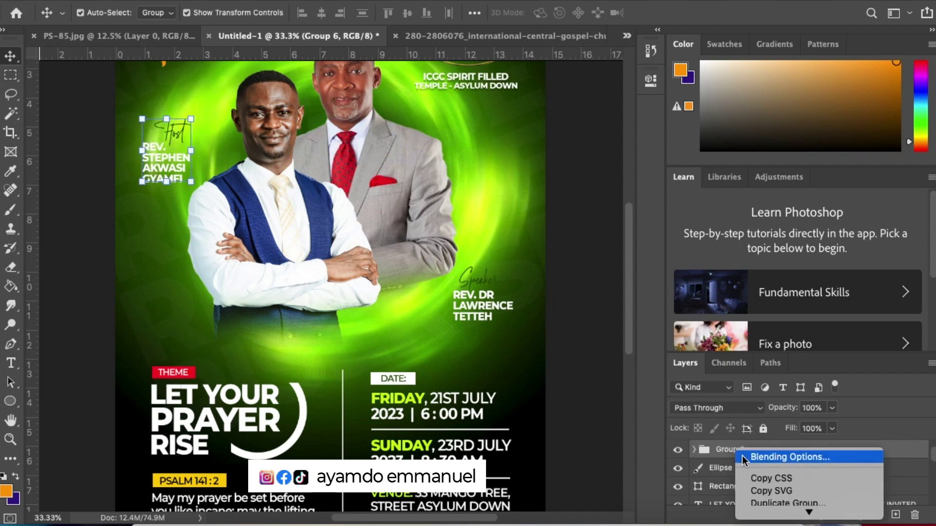
click(780, 454)
click(403, 450)
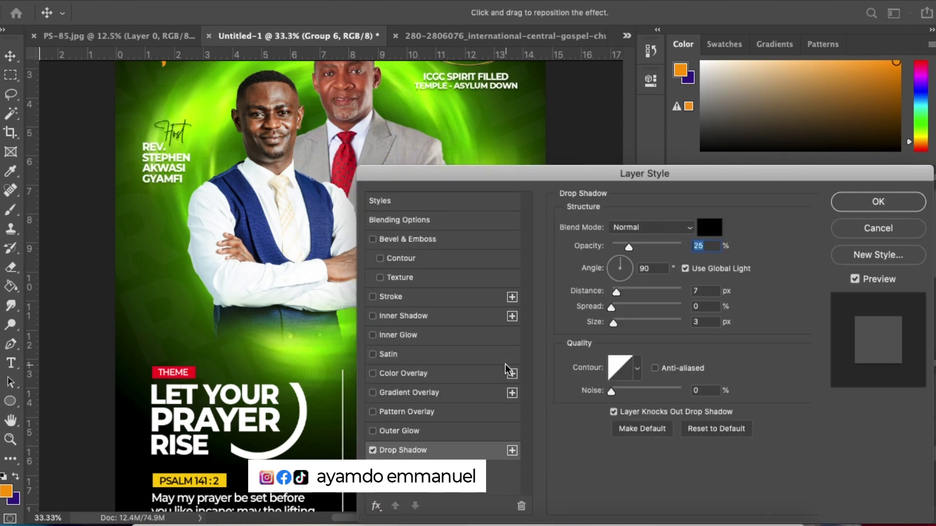
key(ctrl+plus)
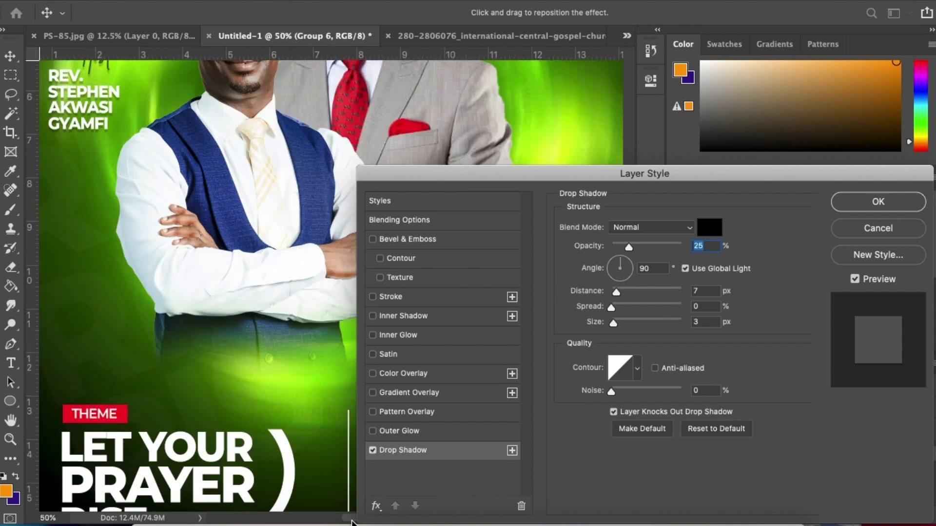
scroll(331, 293, left, 2)
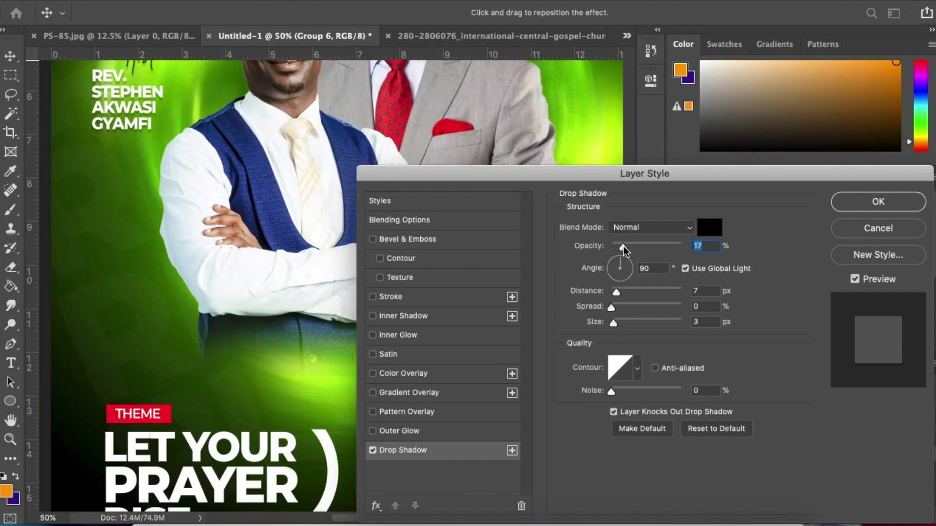
click(854, 209)
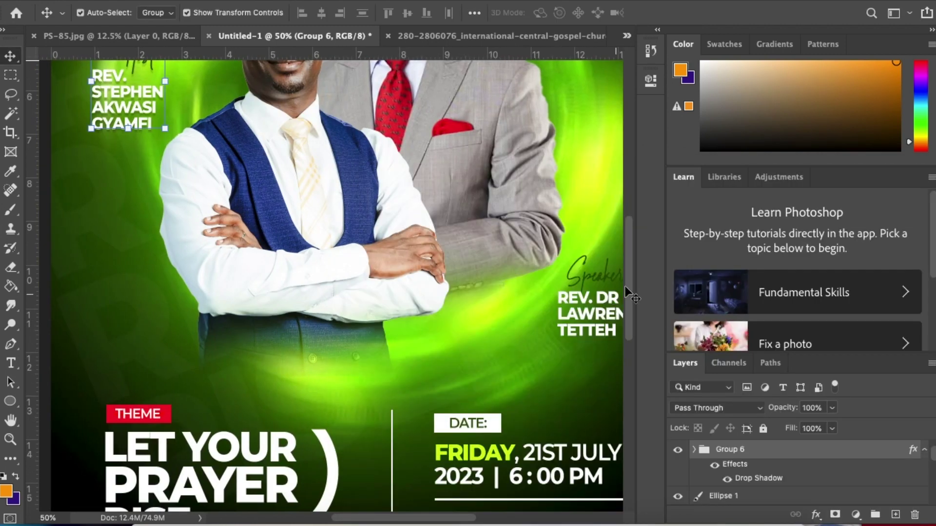
Move the script Host label out of the host name group
scroll(624, 273, up, 3)
click(694, 450)
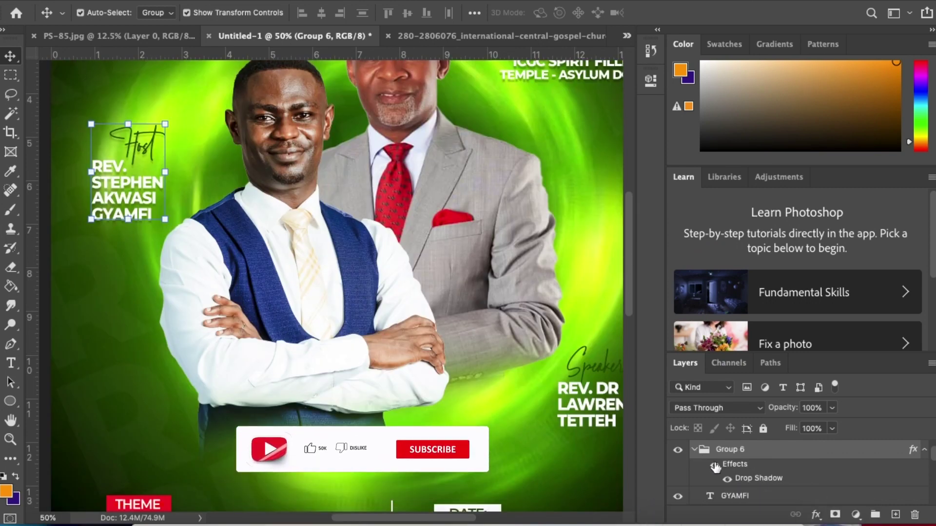
scroll(931, 466, down, 3)
drag(774, 502, 722, 443)
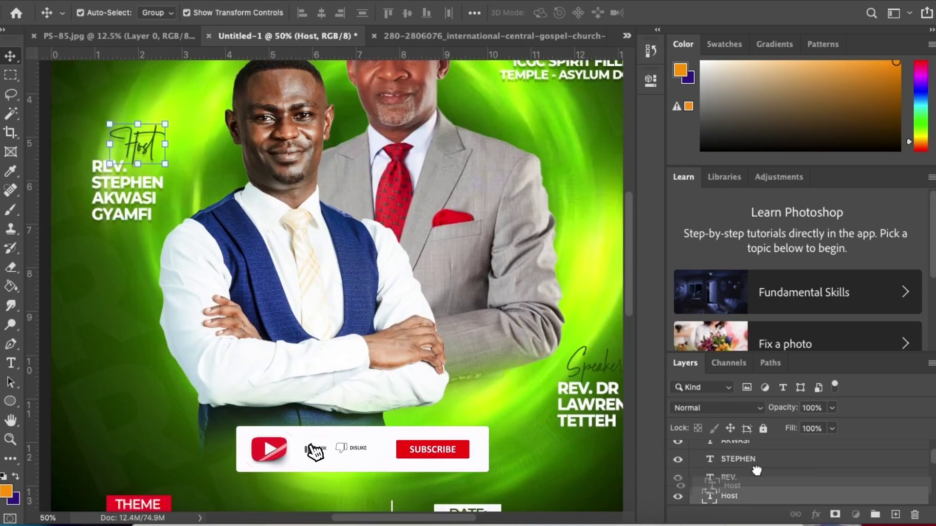
Add a matching drop shadow to the speaker name group
click(328, 303)
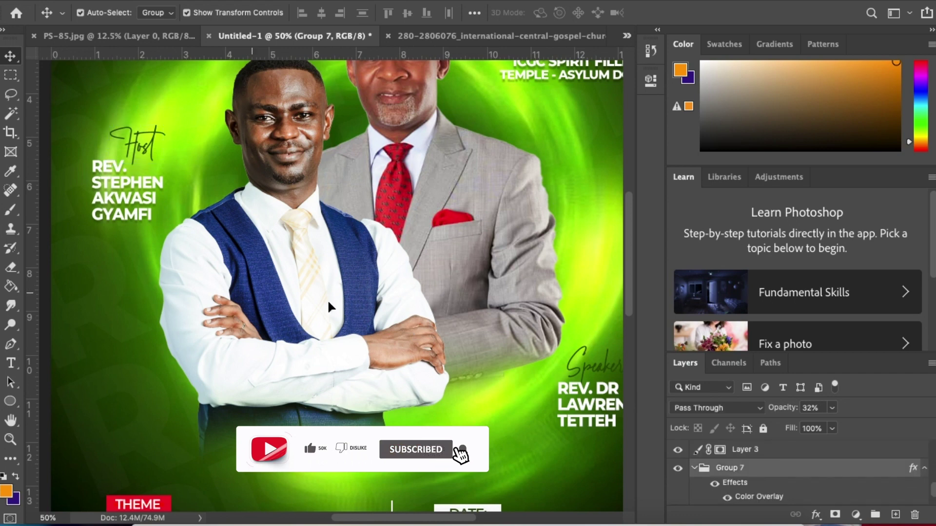
click(574, 411)
click(816, 515)
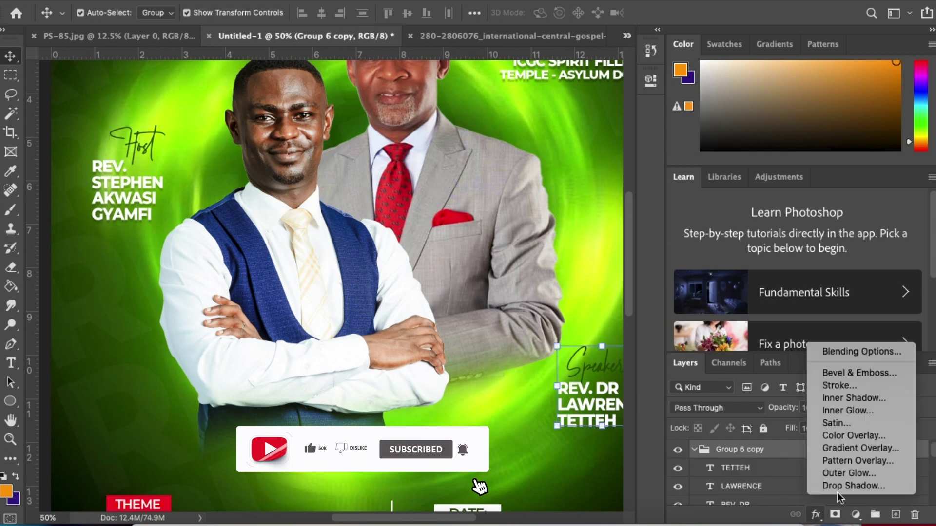
click(838, 490)
drag(569, 167, 659, 134)
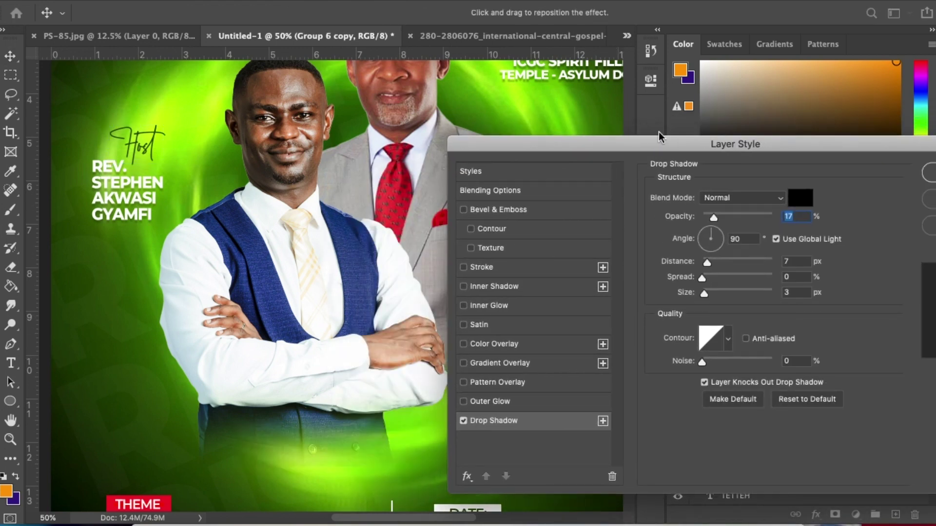
click(927, 175)
Move the Speaker label out of its group and keep the speaker block under it
scroll(916, 483, down, 5)
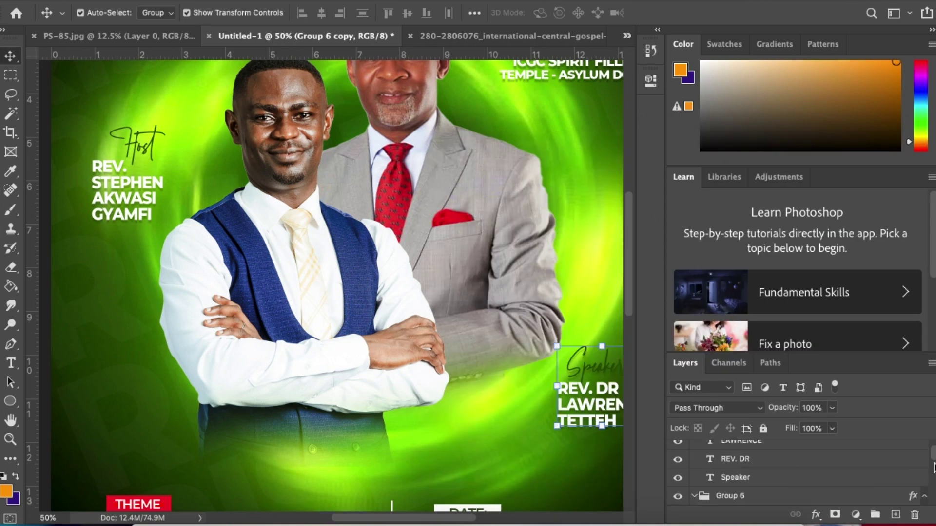
scroll(933, 469, down, 2)
scroll(932, 460, up, 1)
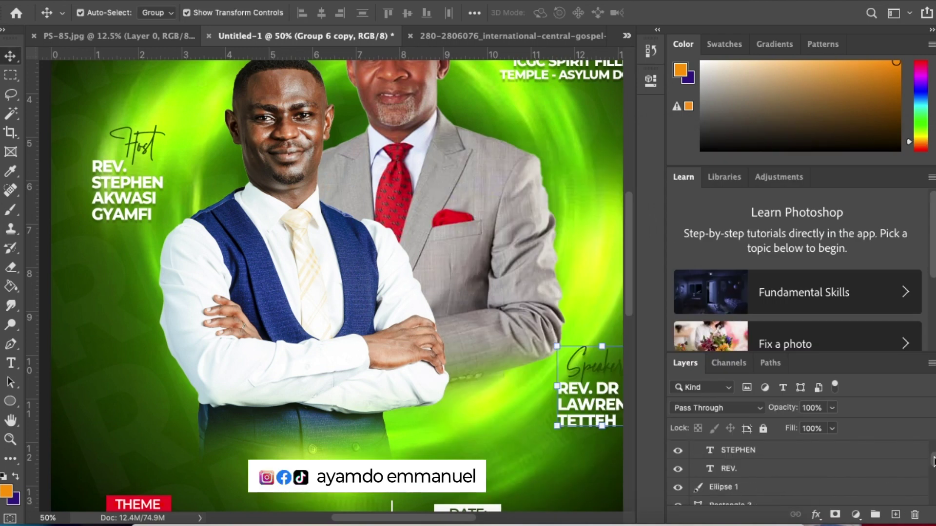
scroll(933, 456, up, 2)
scroll(932, 453, up, 1)
scroll(933, 452, up, 1)
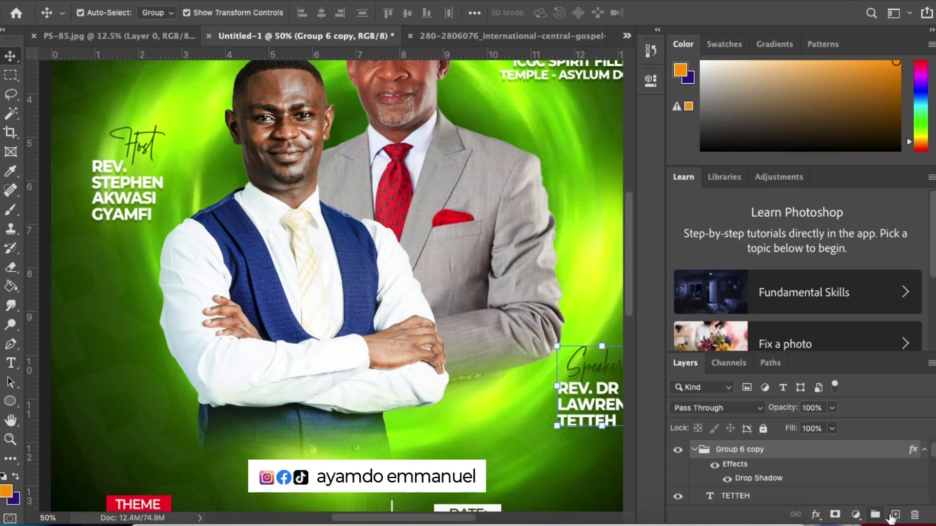
scroll(933, 453, down, 3)
drag(732, 476, 747, 443)
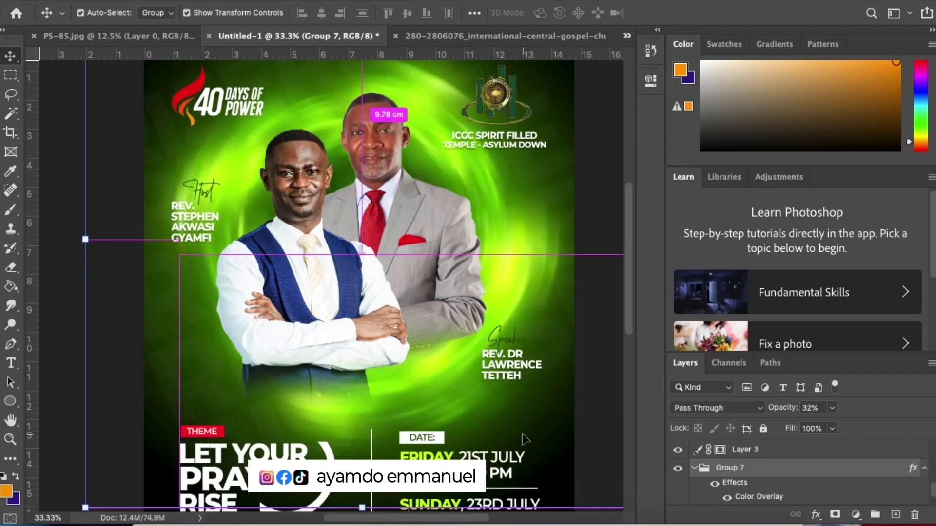
drag(508, 371, 511, 211)
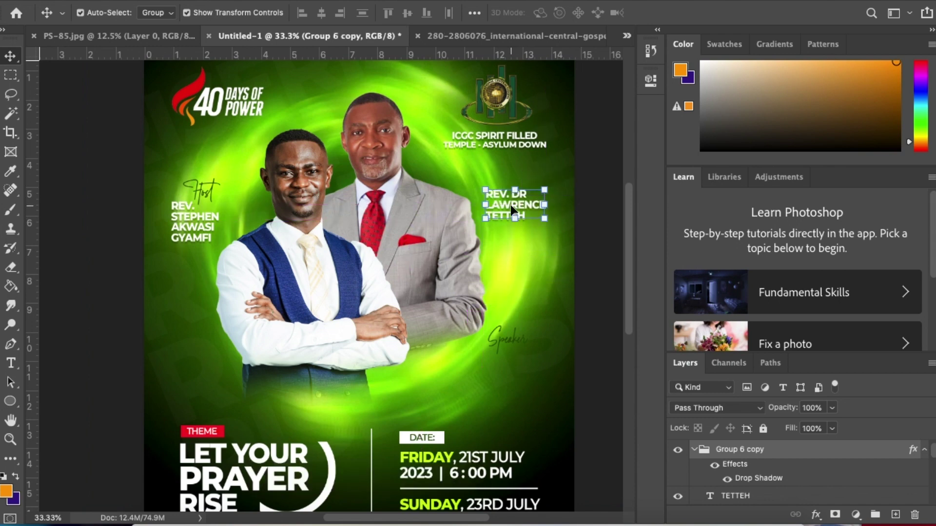
drag(511, 209, 506, 344)
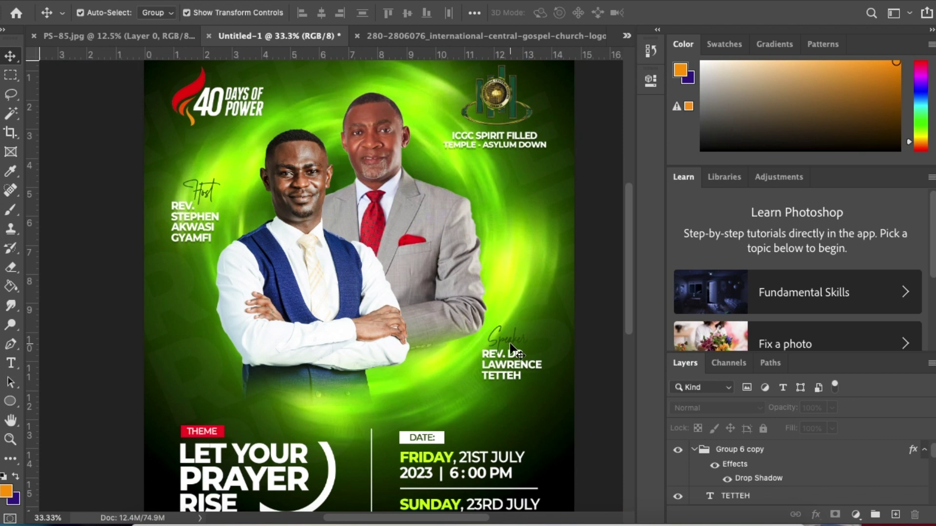
Recolour the script Speaker label bright red (ff0d14)
double_click(512, 349)
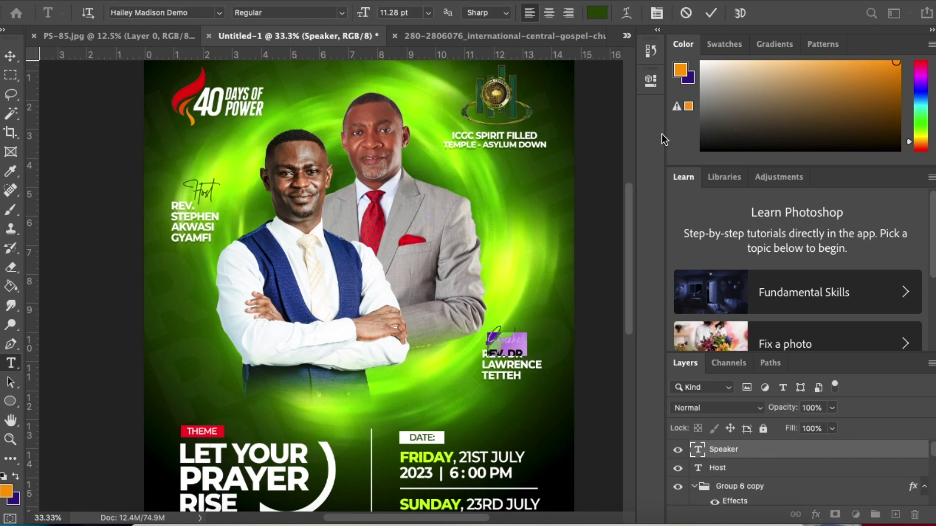
click(597, 13)
click(199, 83)
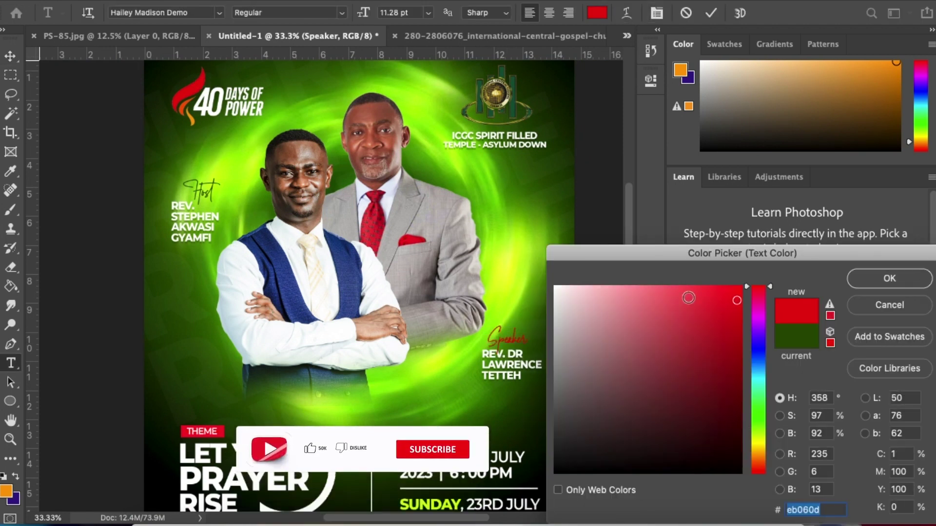
drag(737, 297, 733, 270)
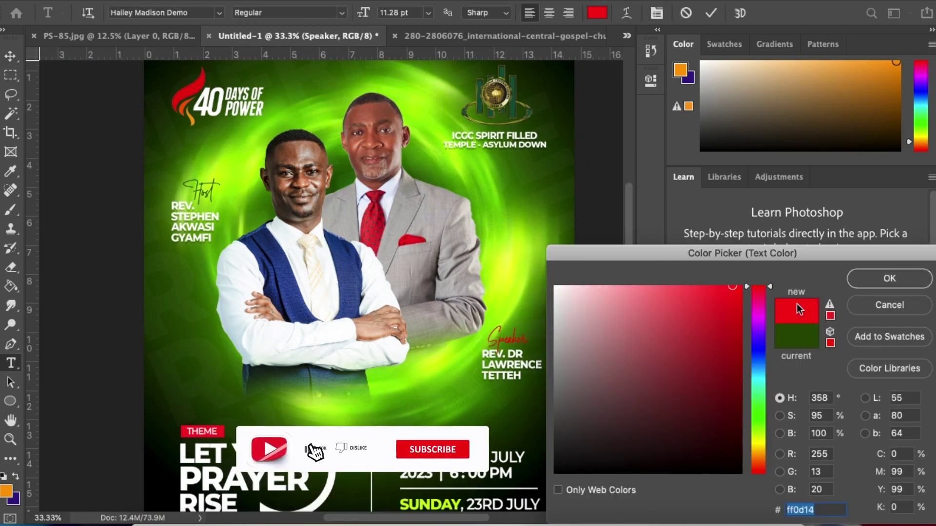
key(Return)
click(711, 13)
key(v)
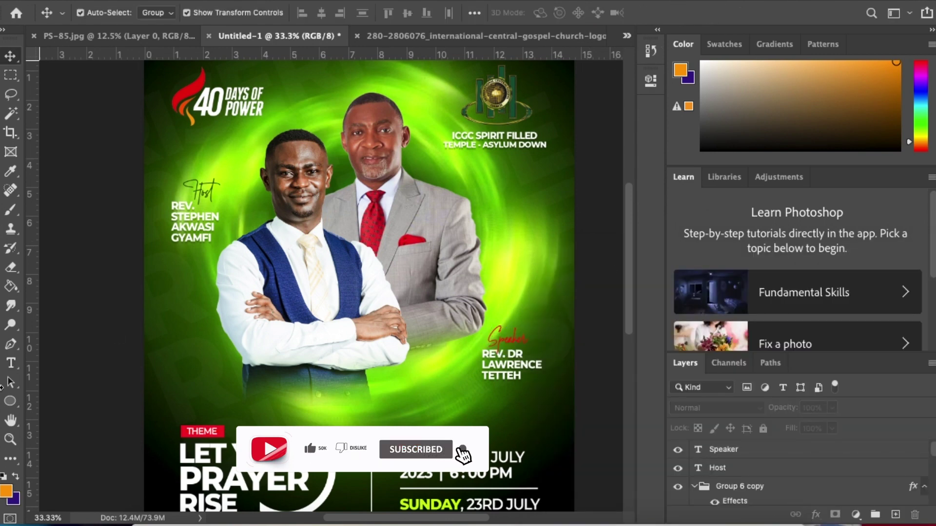
Recolour the script Host label to the same red, ff0d14, then zoom out
key(t)
click(194, 192)
click(597, 14)
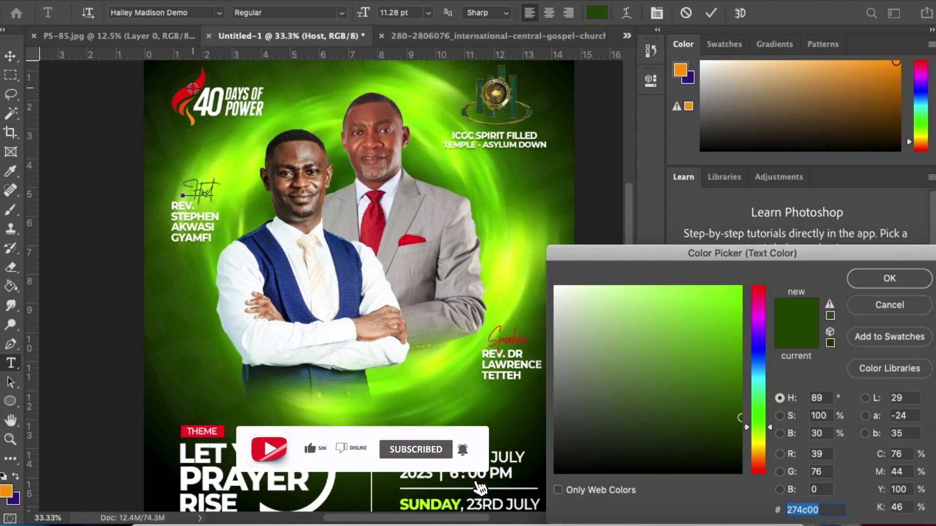
text(ff0d14)
click(888, 282)
click(710, 13)
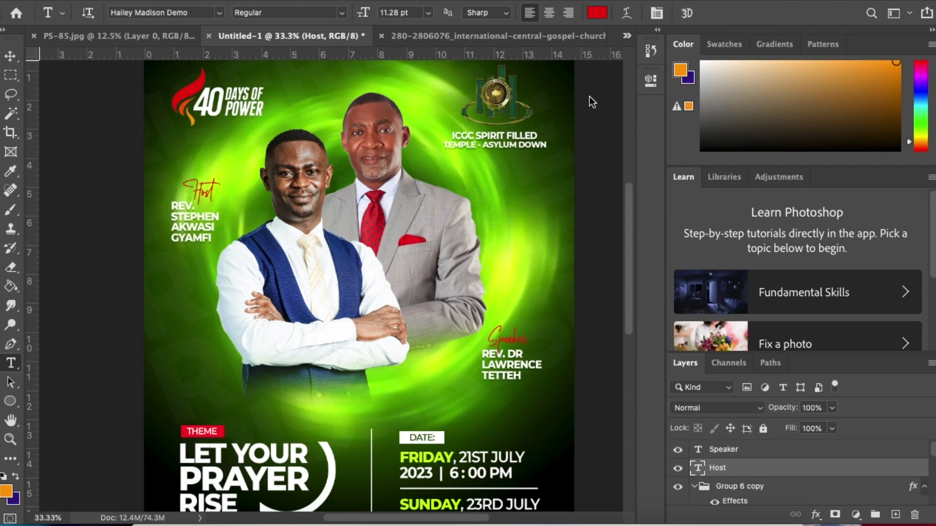
click(9, 55)
key(ctrl+minus)
key(ctrl+minus)
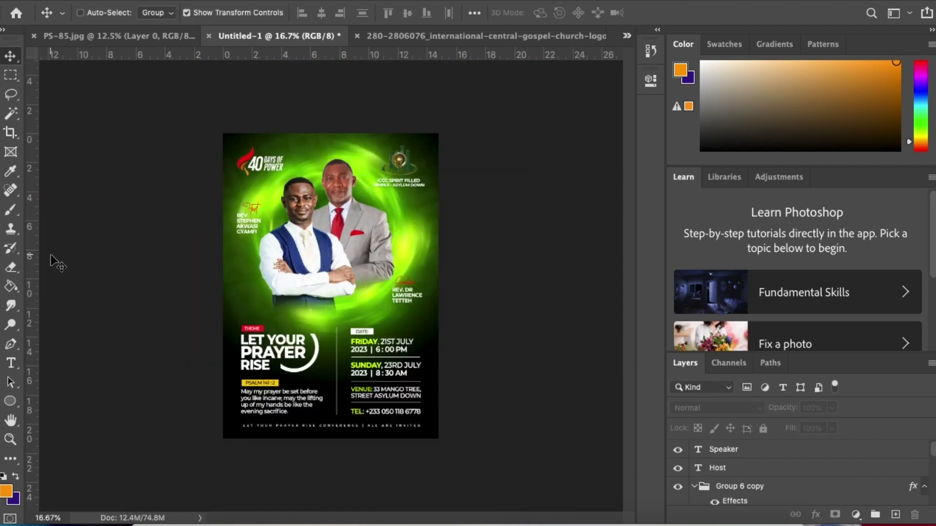
key(ctrl+plus)
key(ctrl+plus)
key(ctrl+plus)
key(ctrl+plus)
key(ctrl+plus)
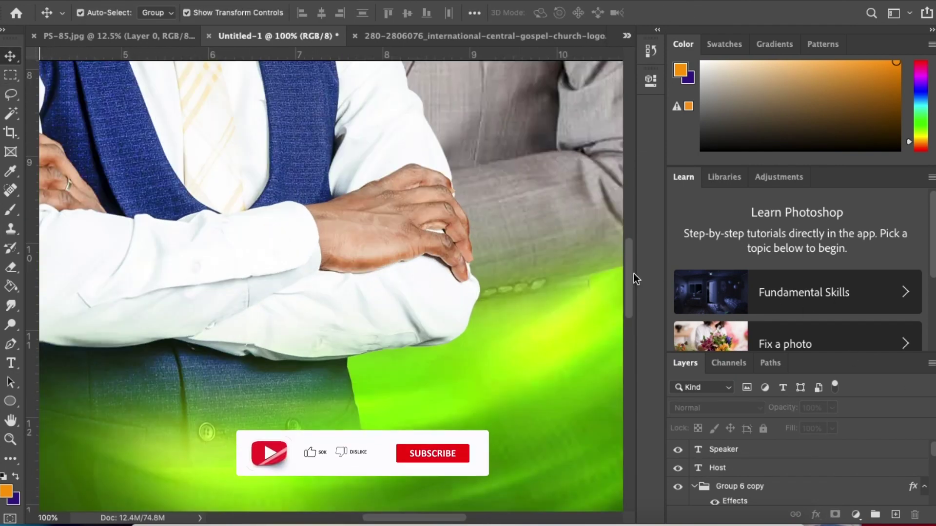
drag(631, 271, 625, 169)
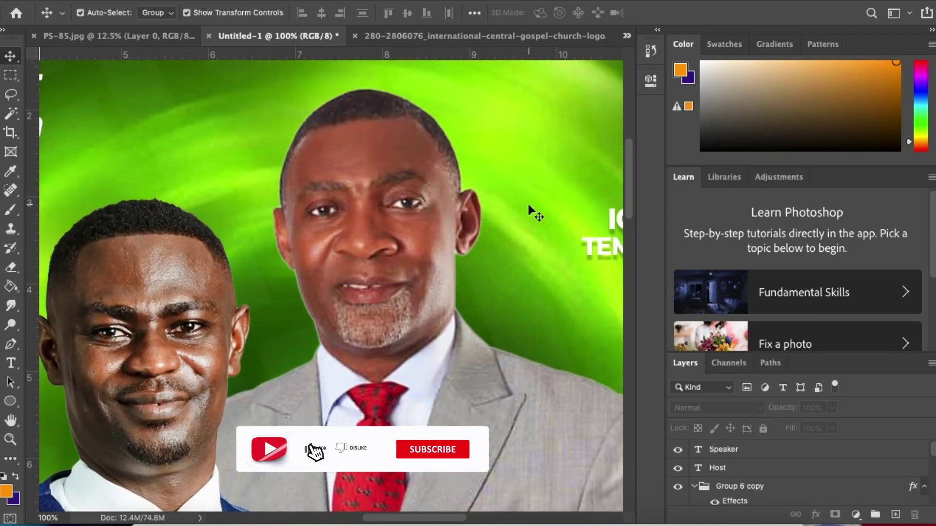
scroll(780, 478, down, 10)
click(718, 492)
click(718, 493)
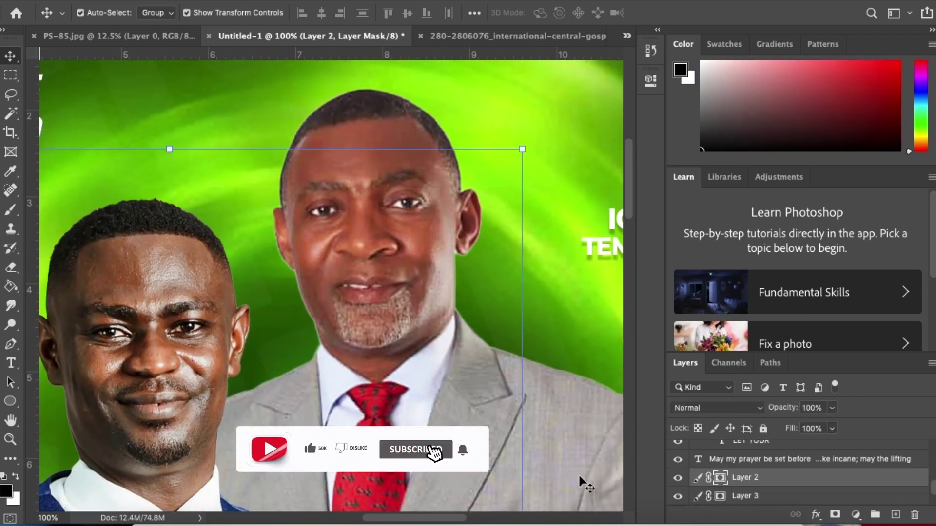
click(6, 215)
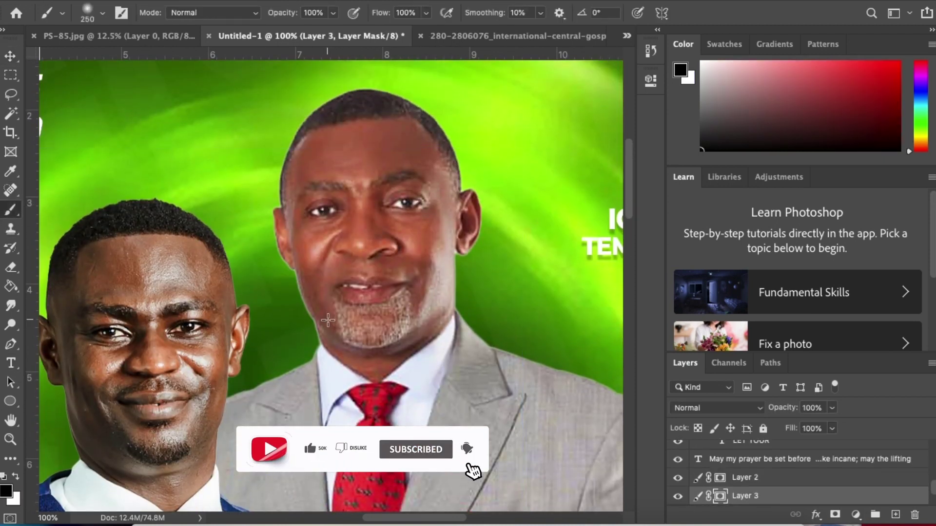
key(ctrl+minus)
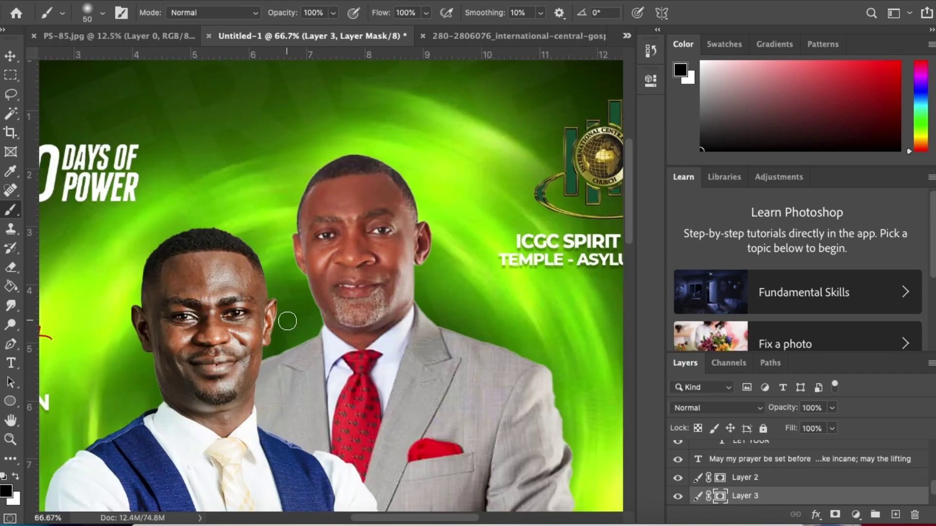
key(ctrl+minus)
key(ctrl+plus)
key(ctrl+plus)
key(ctrl+plus)
key(bracketleft)
key(bracketleft)
key(bracketleft)
key(bracketleft)
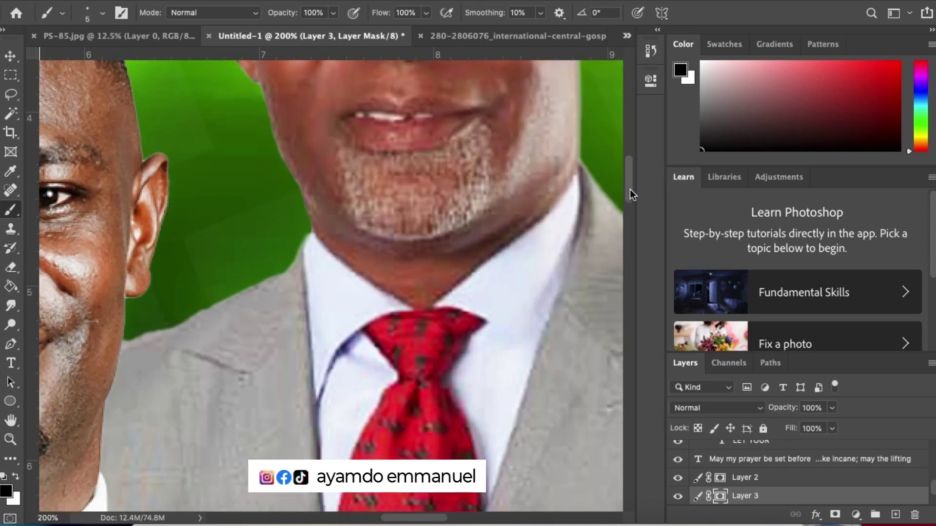
drag(630, 175, 632, 165)
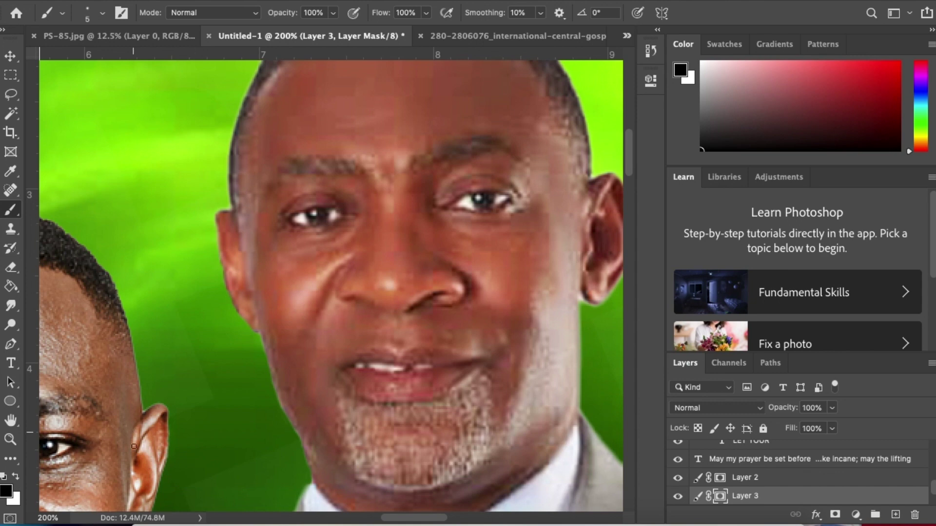
key(ctrl+minus)
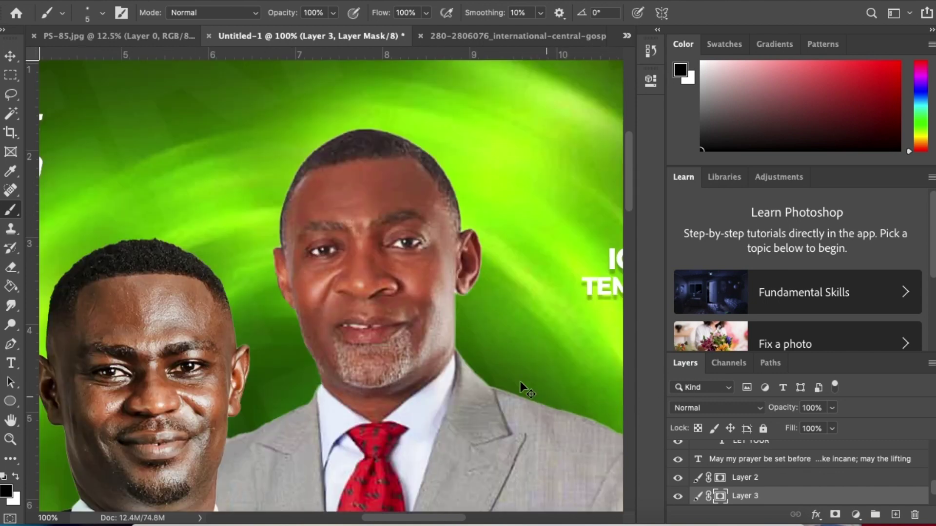
mouse_move(630, 185)
mouse_down()
mouse_move(634, 246)
mouse_move(637, 182)
mouse_move(634, 217)
mouse_up()
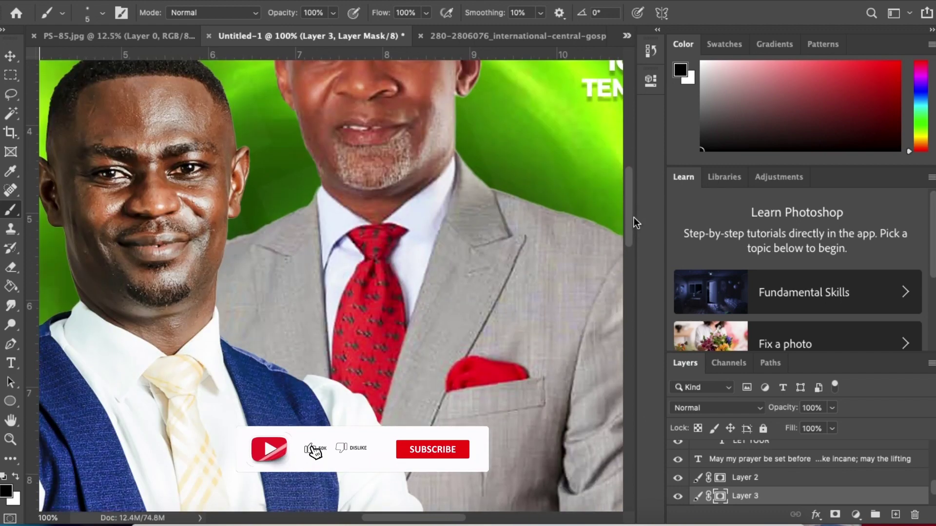
key(ctrl+minus)
key(ctrl+minus)
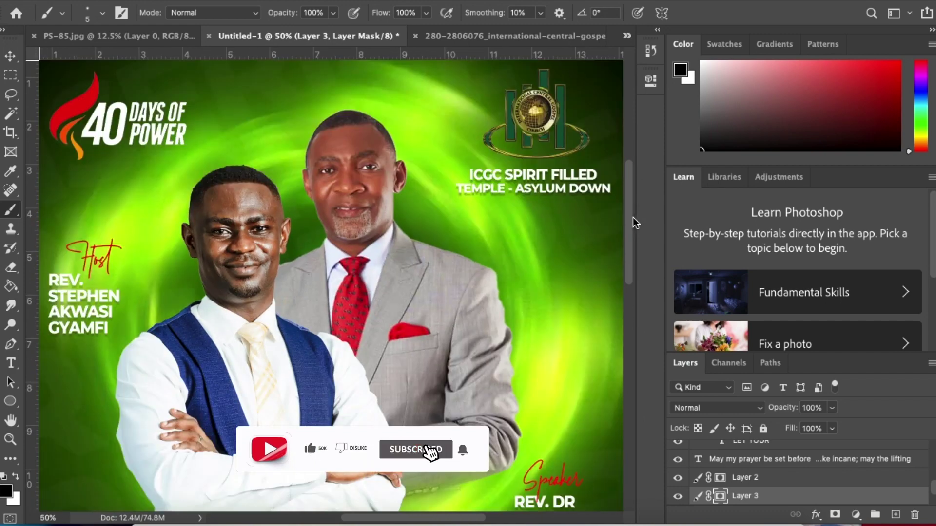
key(ctrl+minus)
key(ctrl+minus)
key(ctrl+minus)
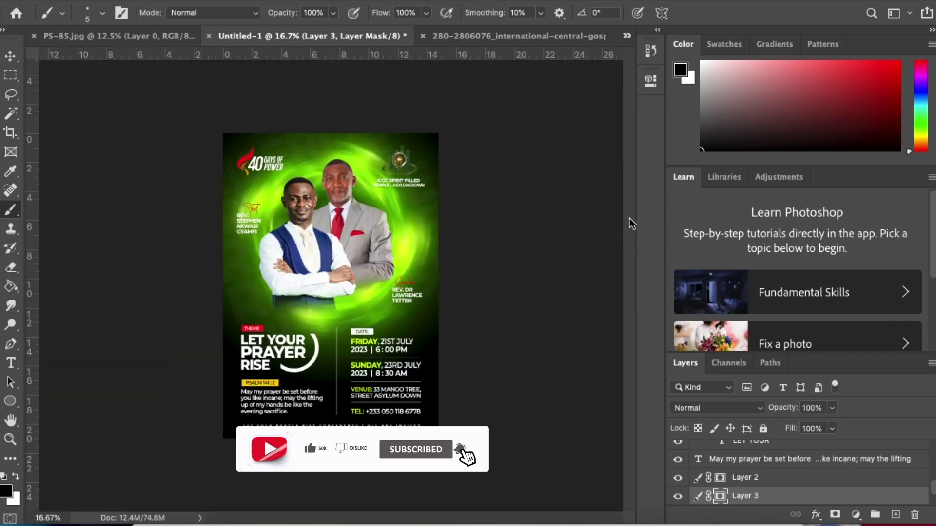
key(ctrl+0)
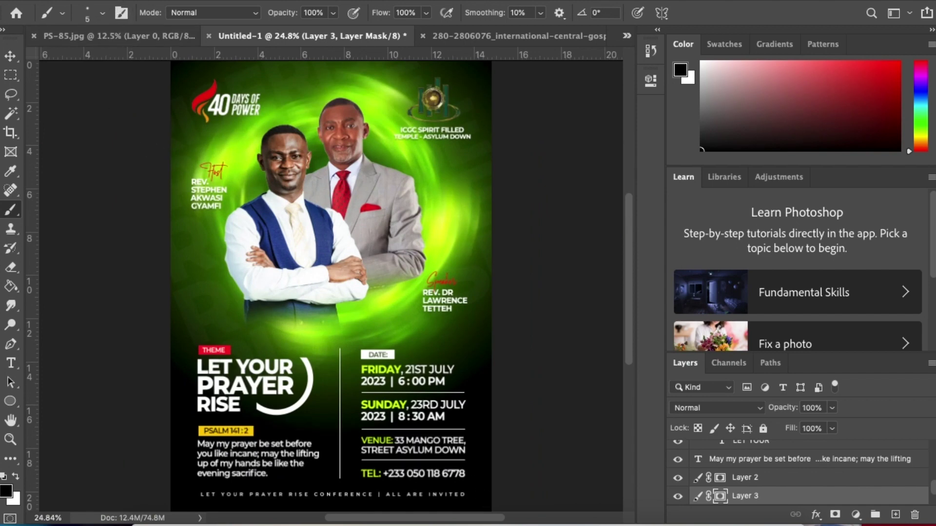
click(136, 141)
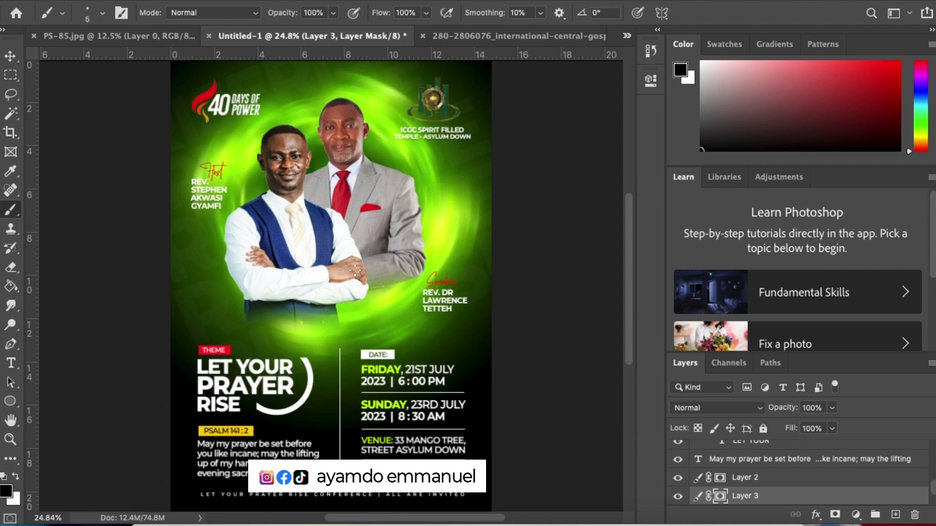
Save the flyer as LET YOUR PRAYER.psd
key(super+s)
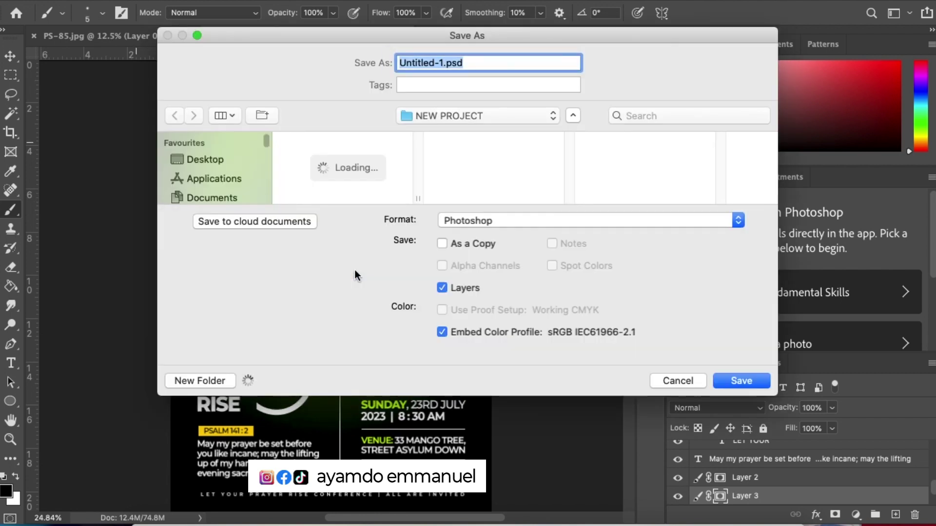
click(444, 64)
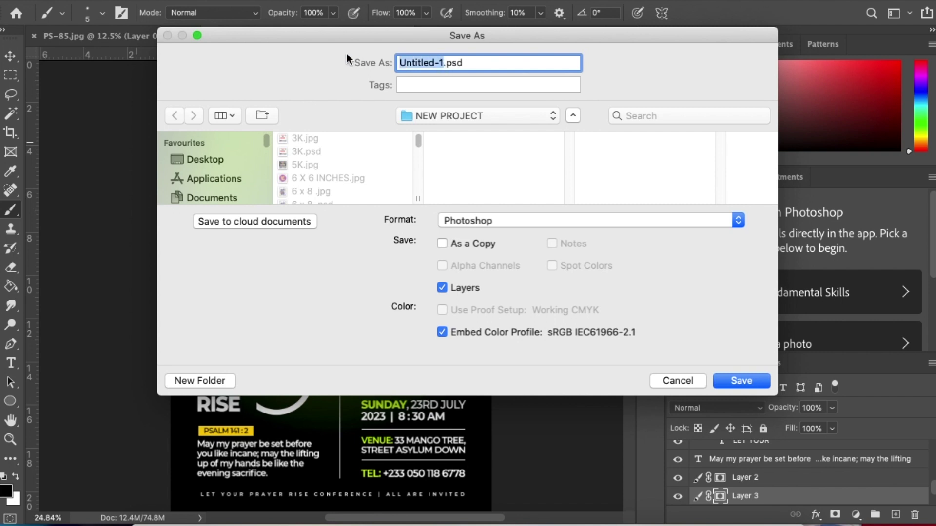
text(LET YO)
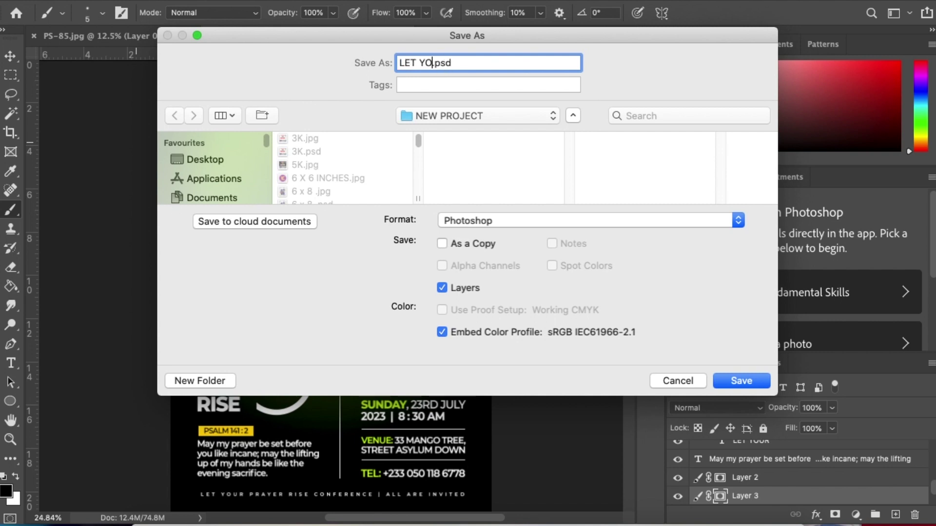
text(UE=)
key(BackSpace)
key(BackSpace)
text(R)
text( PLA)
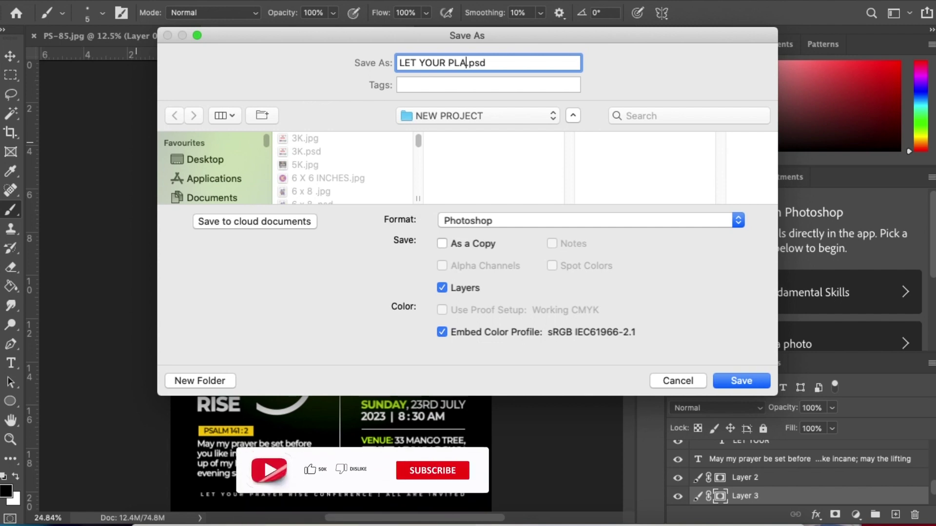
key(BackSpace)
key(BackSpace)
text(RAYER)
key(Return)
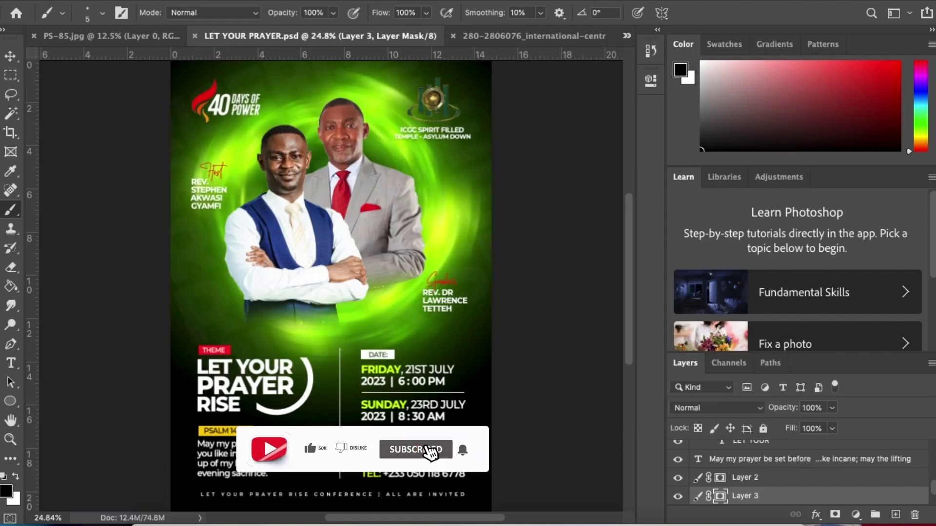
Save a JPEG copy of the flyer at Maximum quality 12
click(116, 3)
click(136, 142)
click(490, 220)
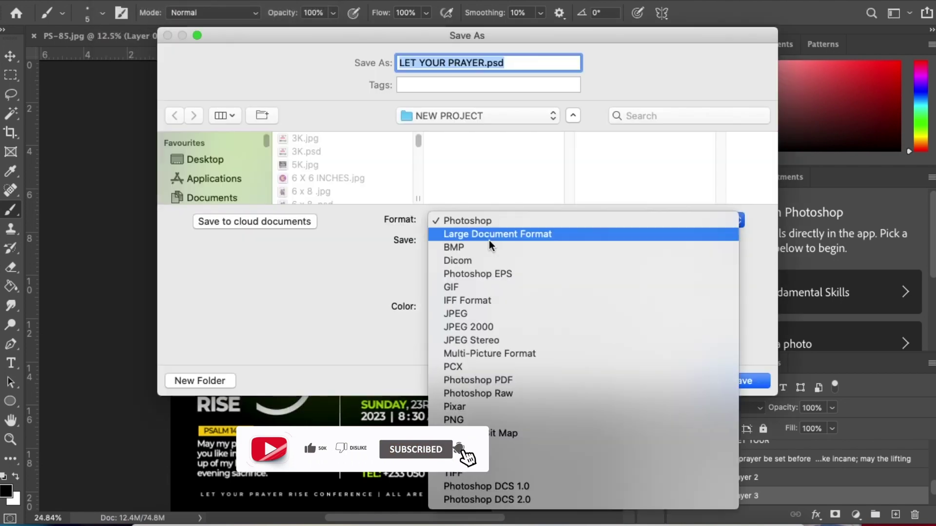
click(464, 314)
key(Return)
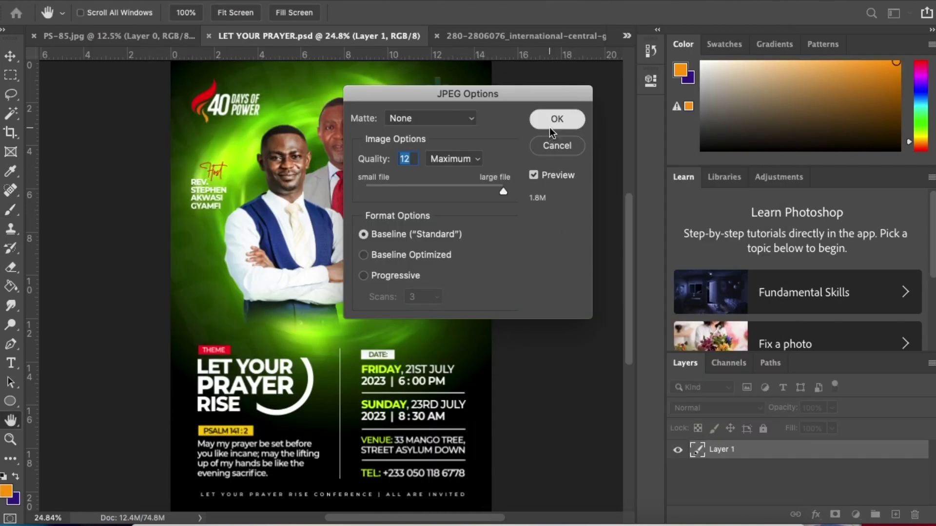
click(553, 121)
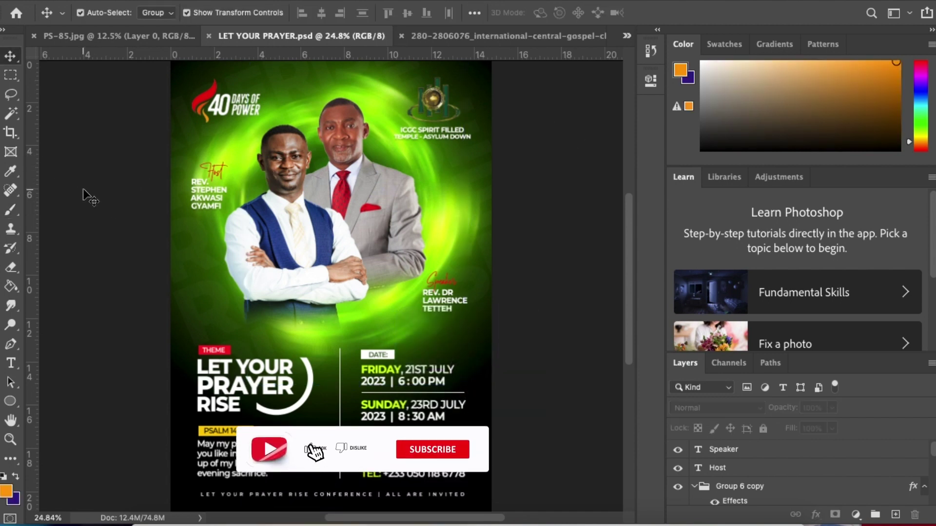
Apply a 2-pixel Gaussian Blur to Layer 1, the green background
click(481, 351)
scroll(762, 487, down, 5)
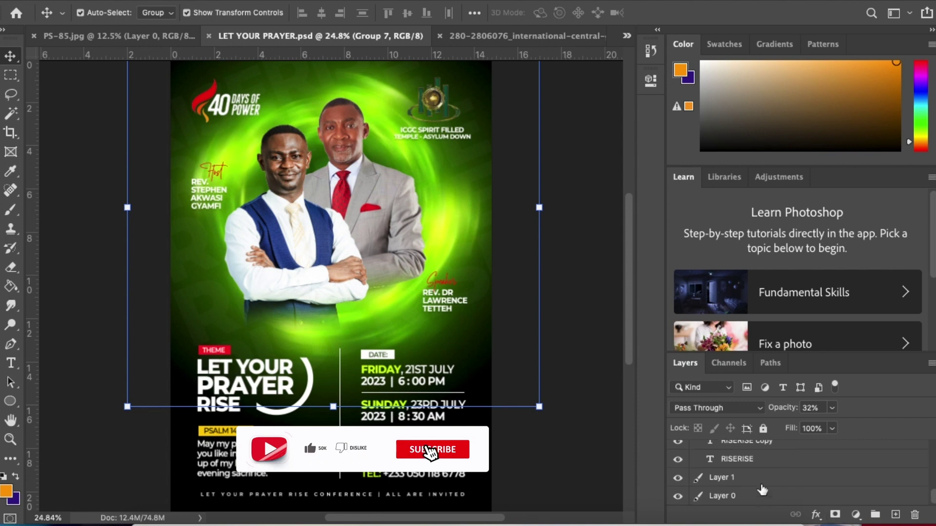
click(760, 479)
click(181, 1)
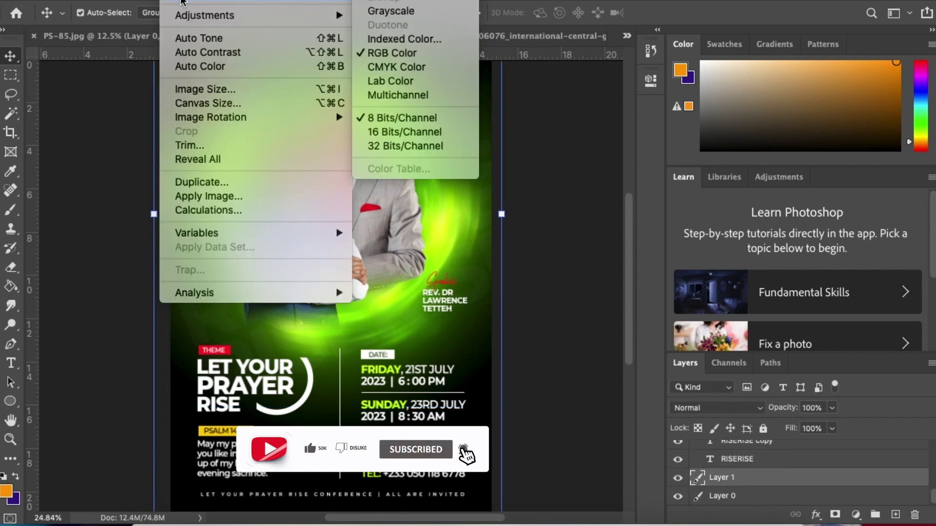
mouse_move(204, 16)
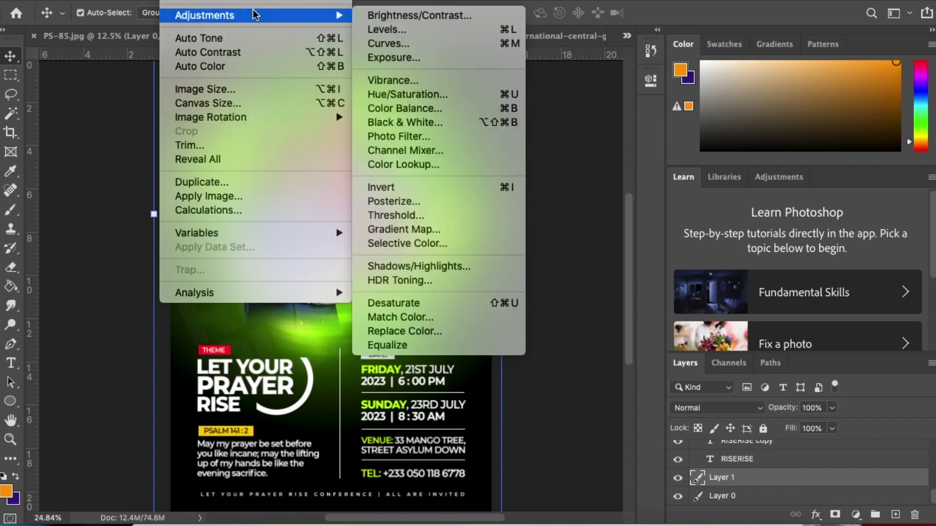
click(617, 207)
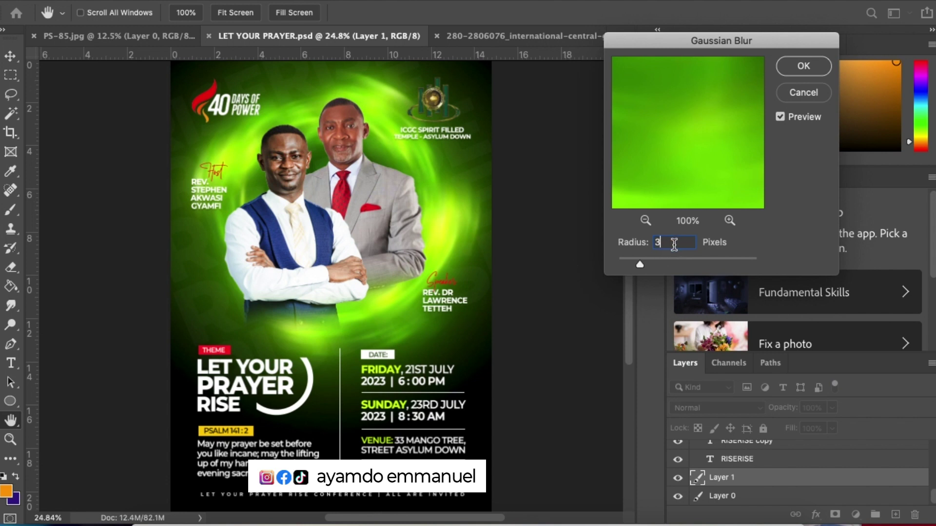
drag(666, 242, 656, 240)
key(Return)
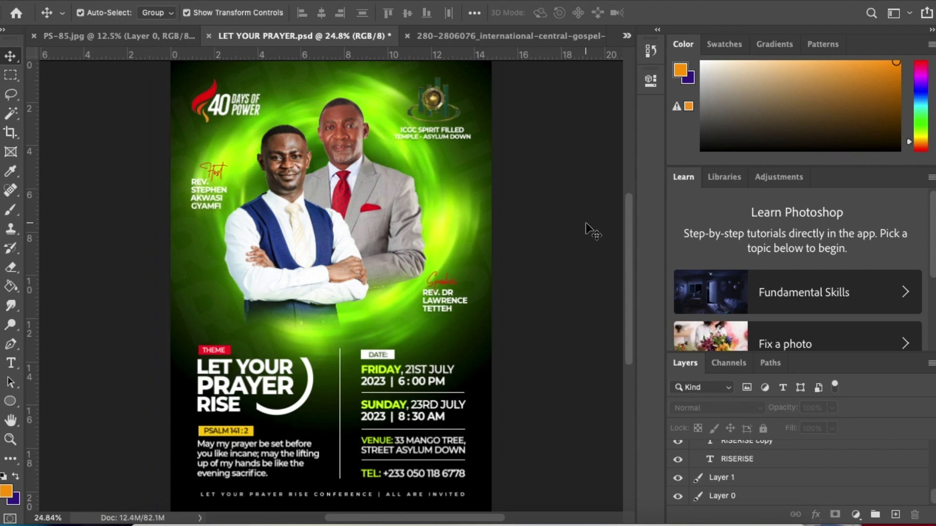
key(ctrl+plus)
key(ctrl+minus)
Hide all panels and zoom around to preview the whole finished flyer
key(ctrl+minus)
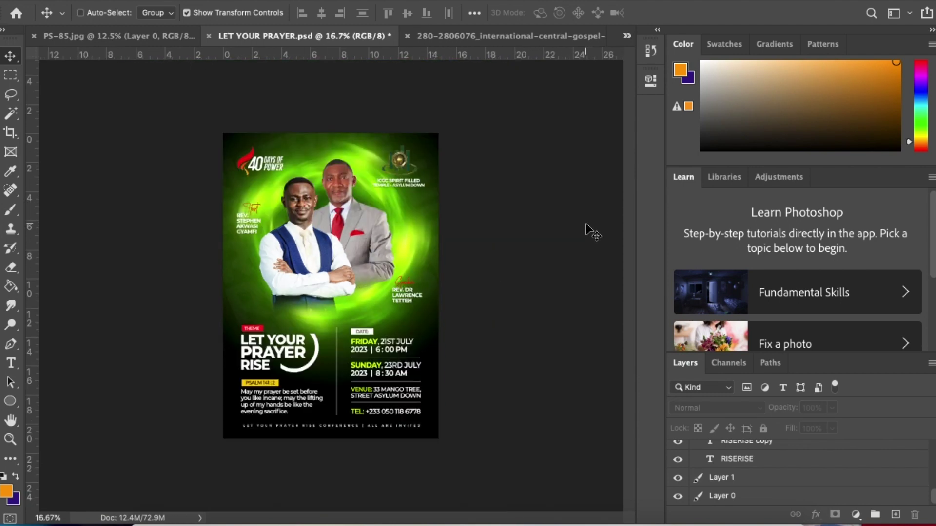
key(ctrl+plus)
key(ctrl+plus)
key(ctrl+minus)
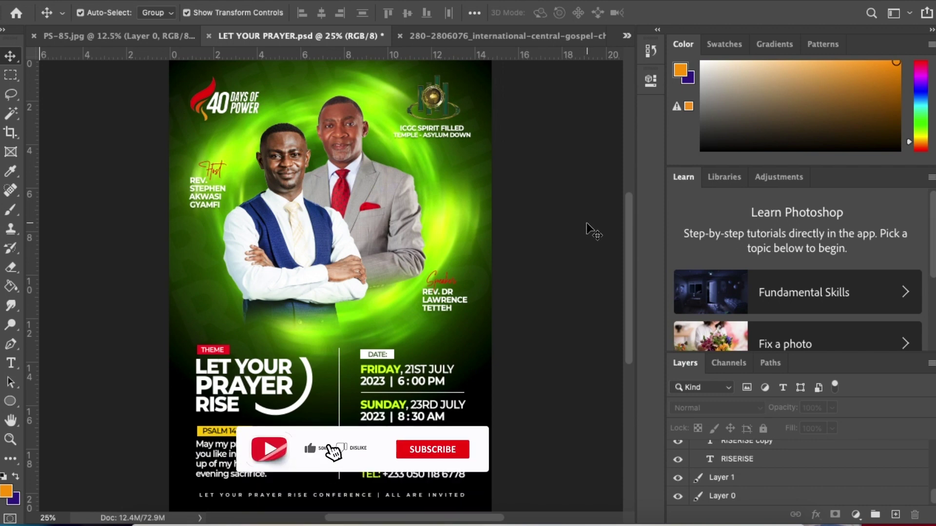
key(Tab)
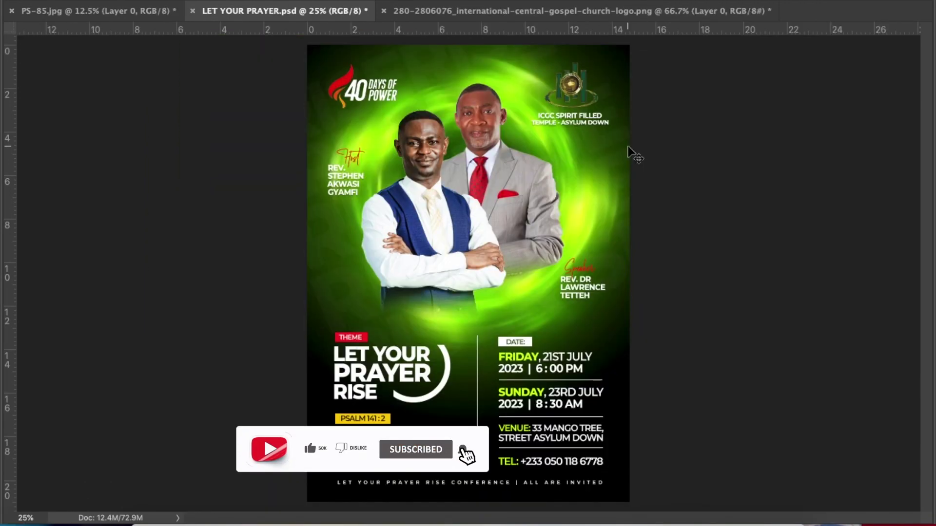
key(ctrl+plus)
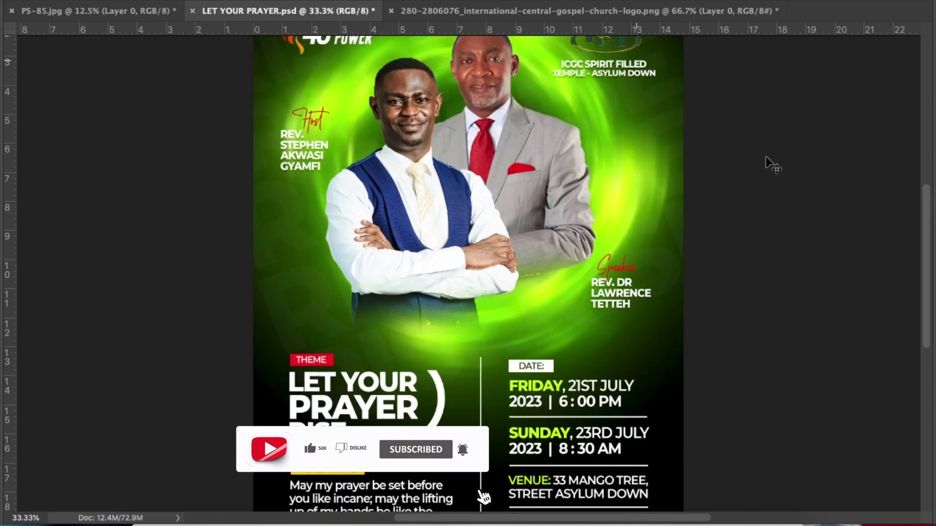
mouse_move(927, 281)
mouse_down()
mouse_move(928, 239)
mouse_move(926, 380)
mouse_move(910, 238)
mouse_move(909, 306)
mouse_up()
key(ctrl+minus)
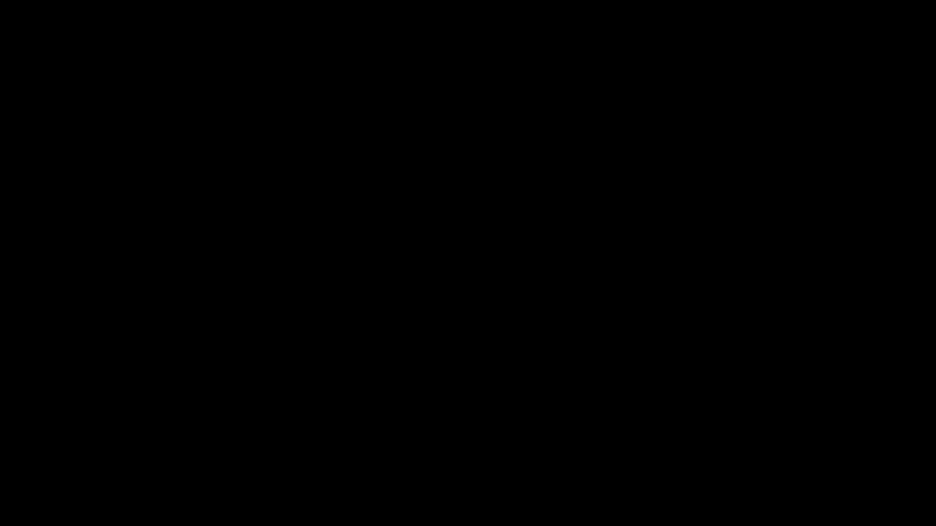